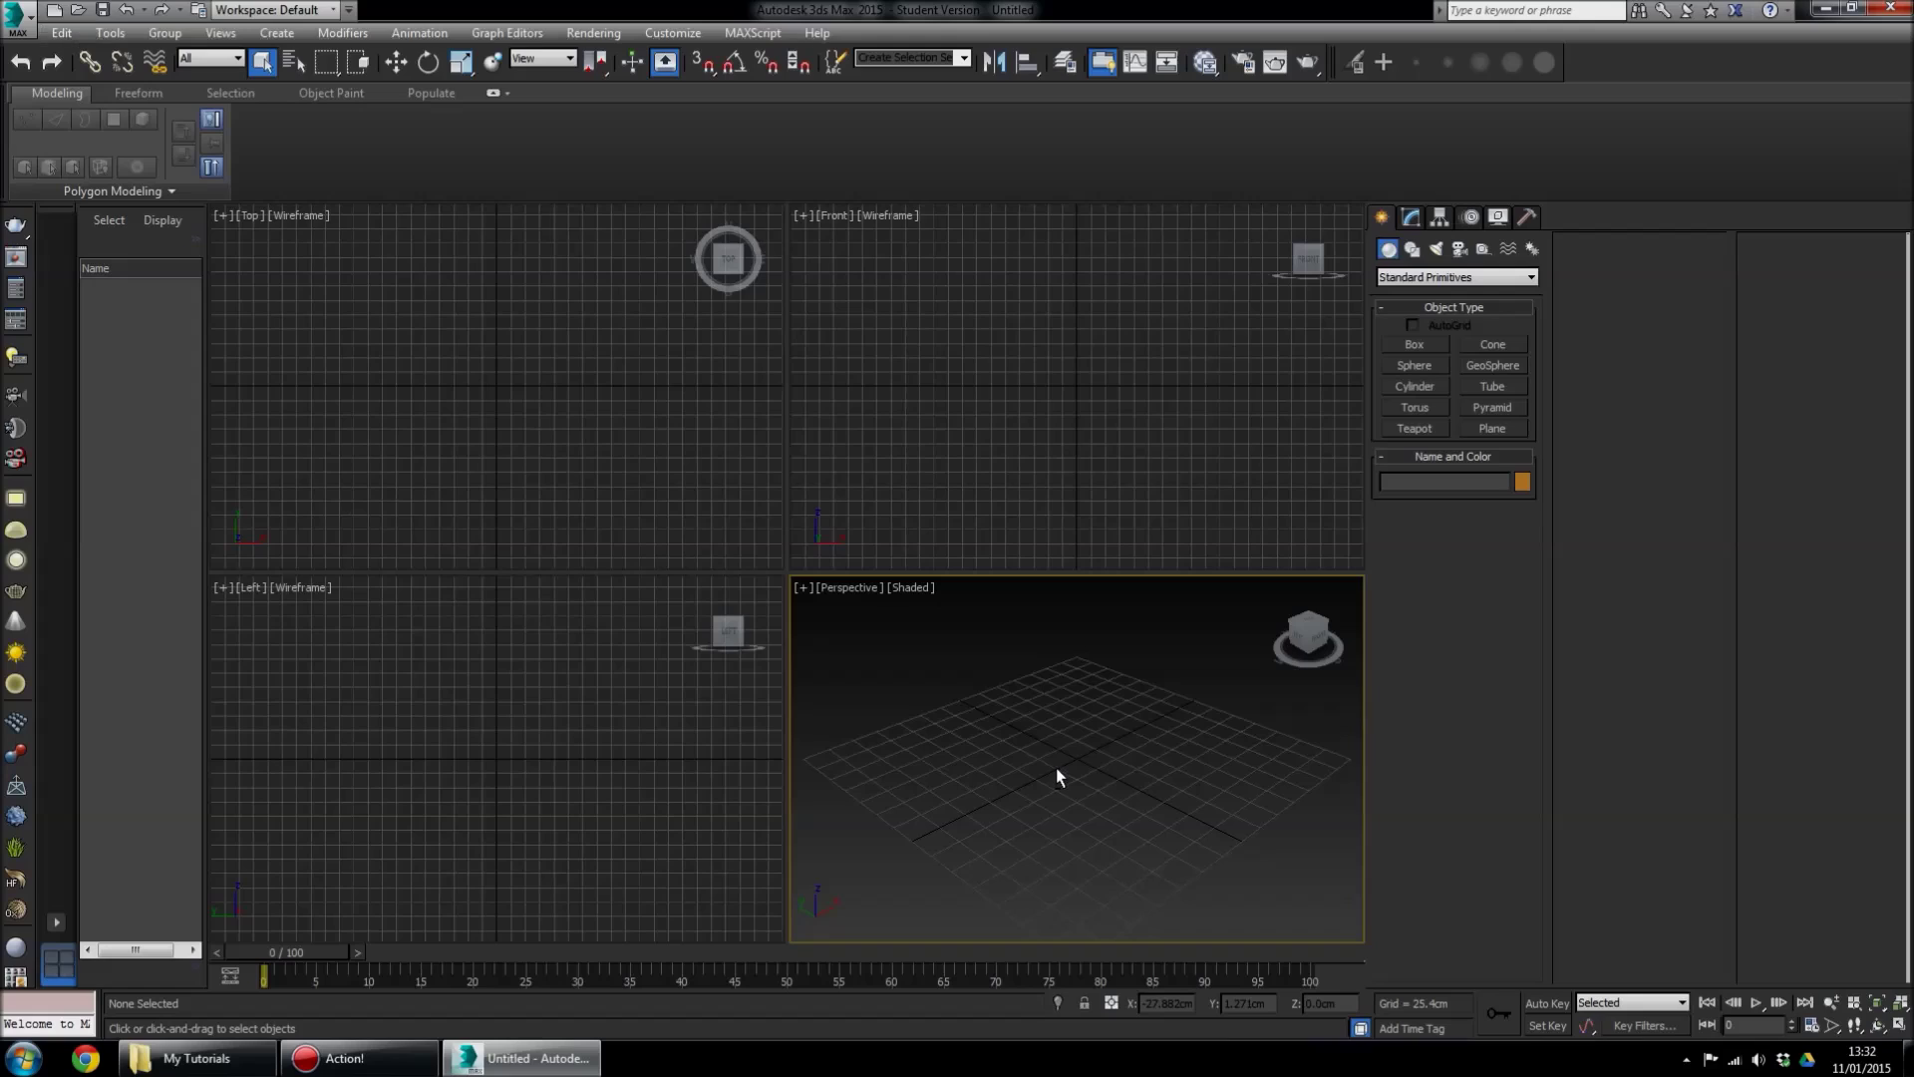
Maximize the Perspective viewport and orbit around the empty grid with the ViewCube, finishing at an angled view from above
key(alt+w)
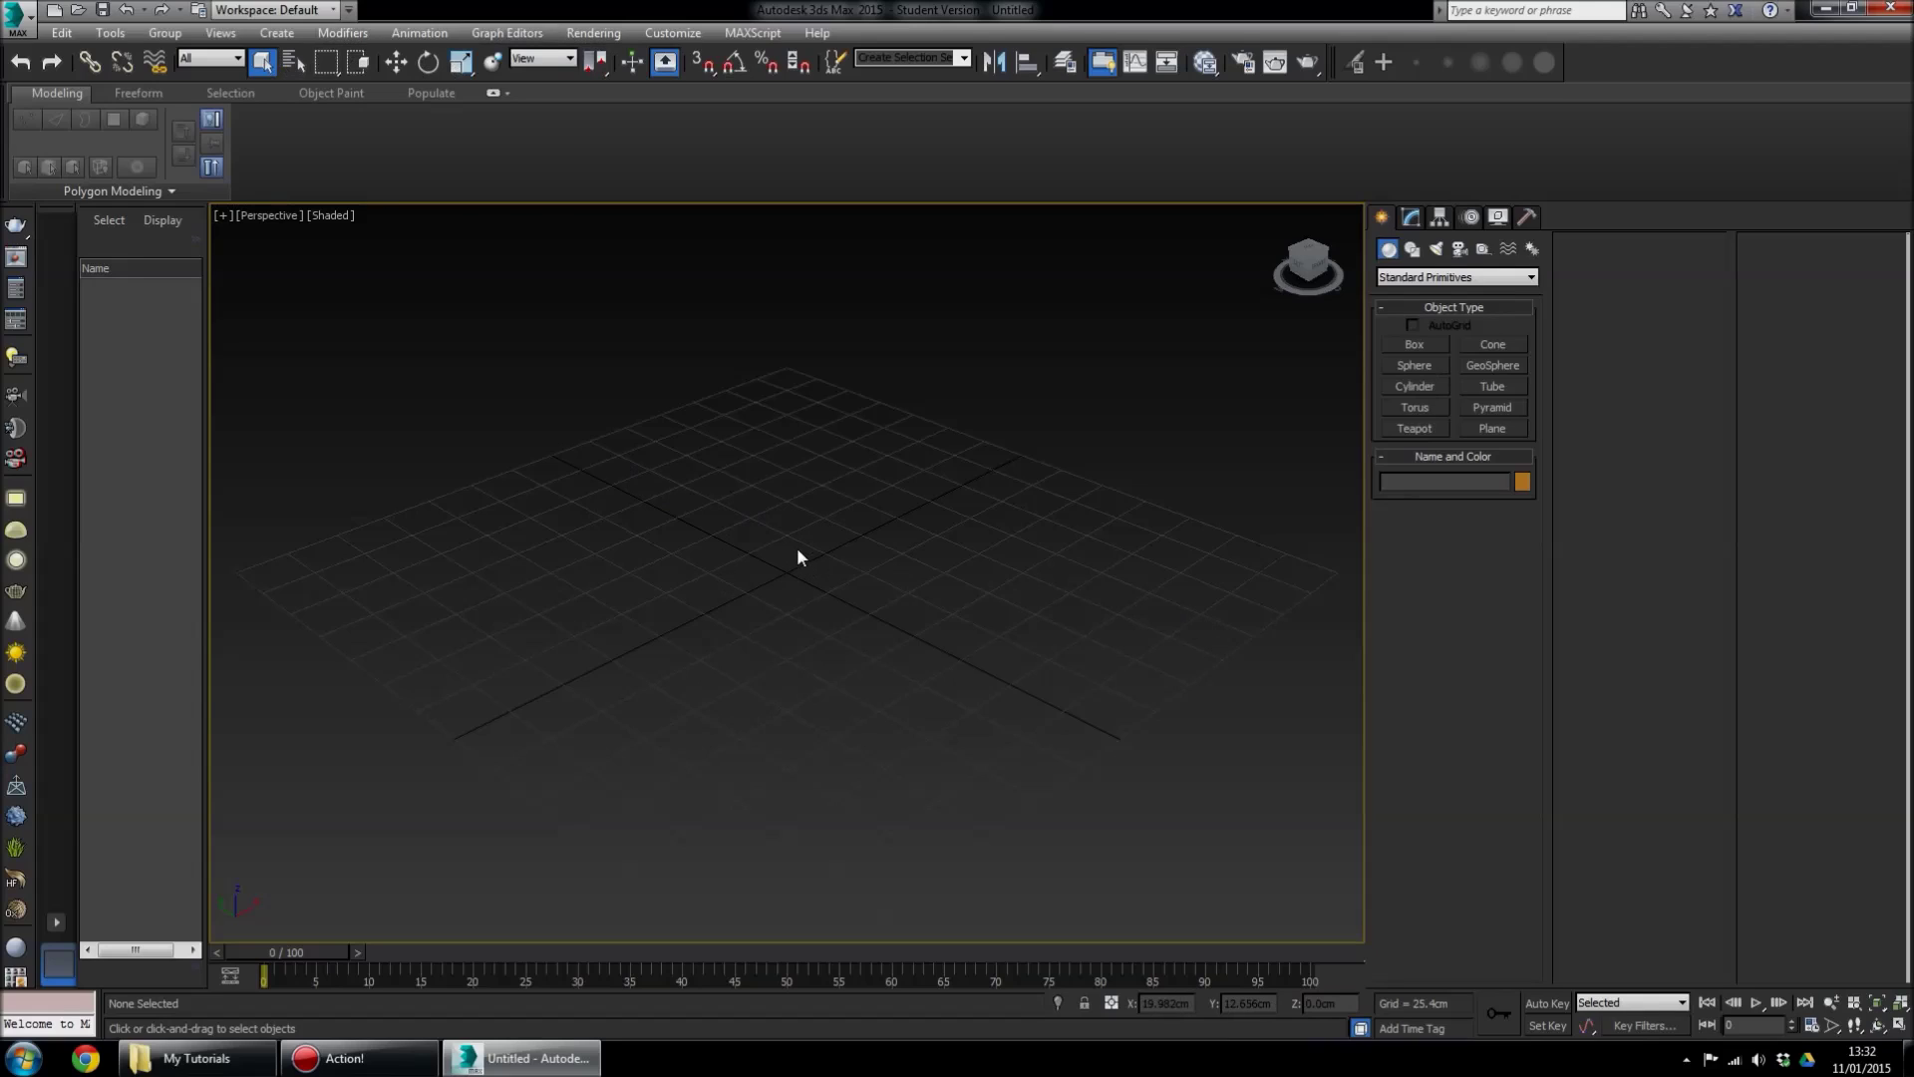
middle_drag(781, 547, 779, 504)
middle_drag(779, 503, 1103, 526)
click(1318, 274)
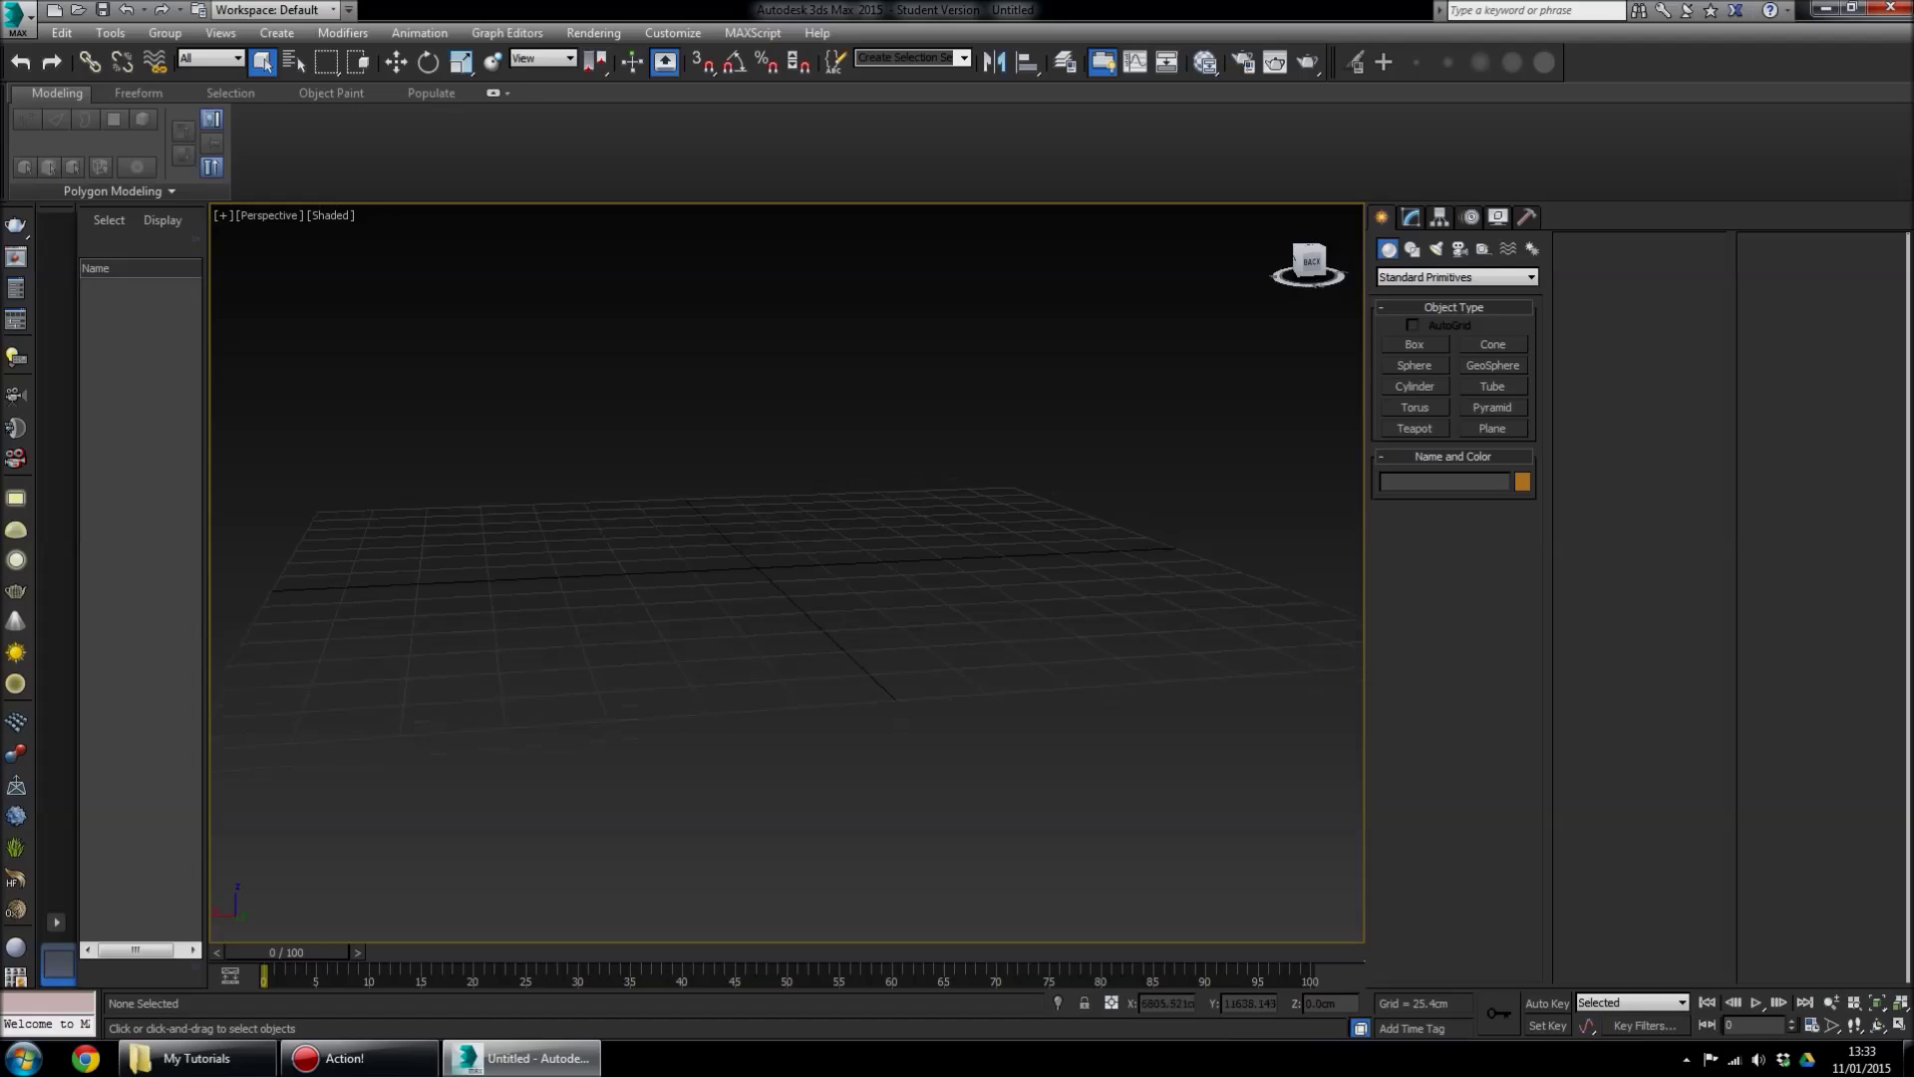
drag(1316, 264, 1362, 289)
click(1313, 275)
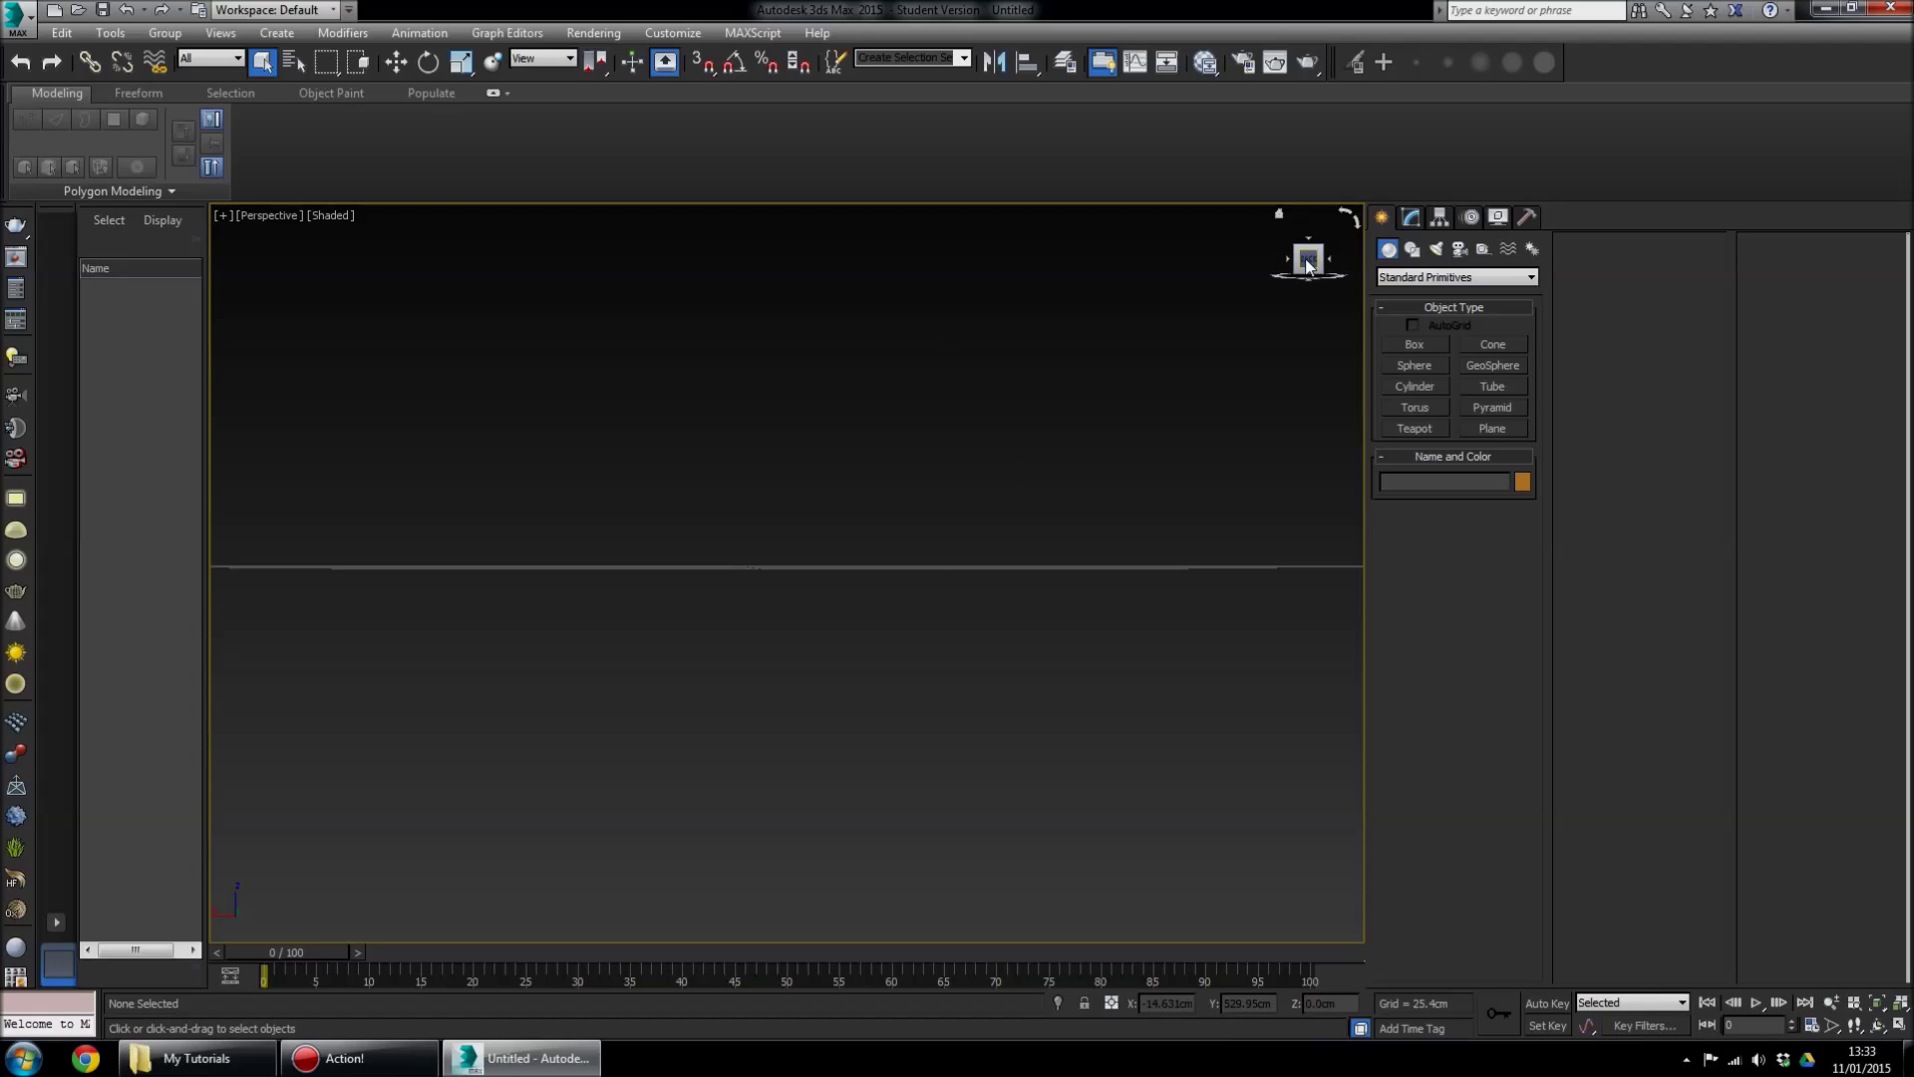
drag(1308, 266, 1307, 281)
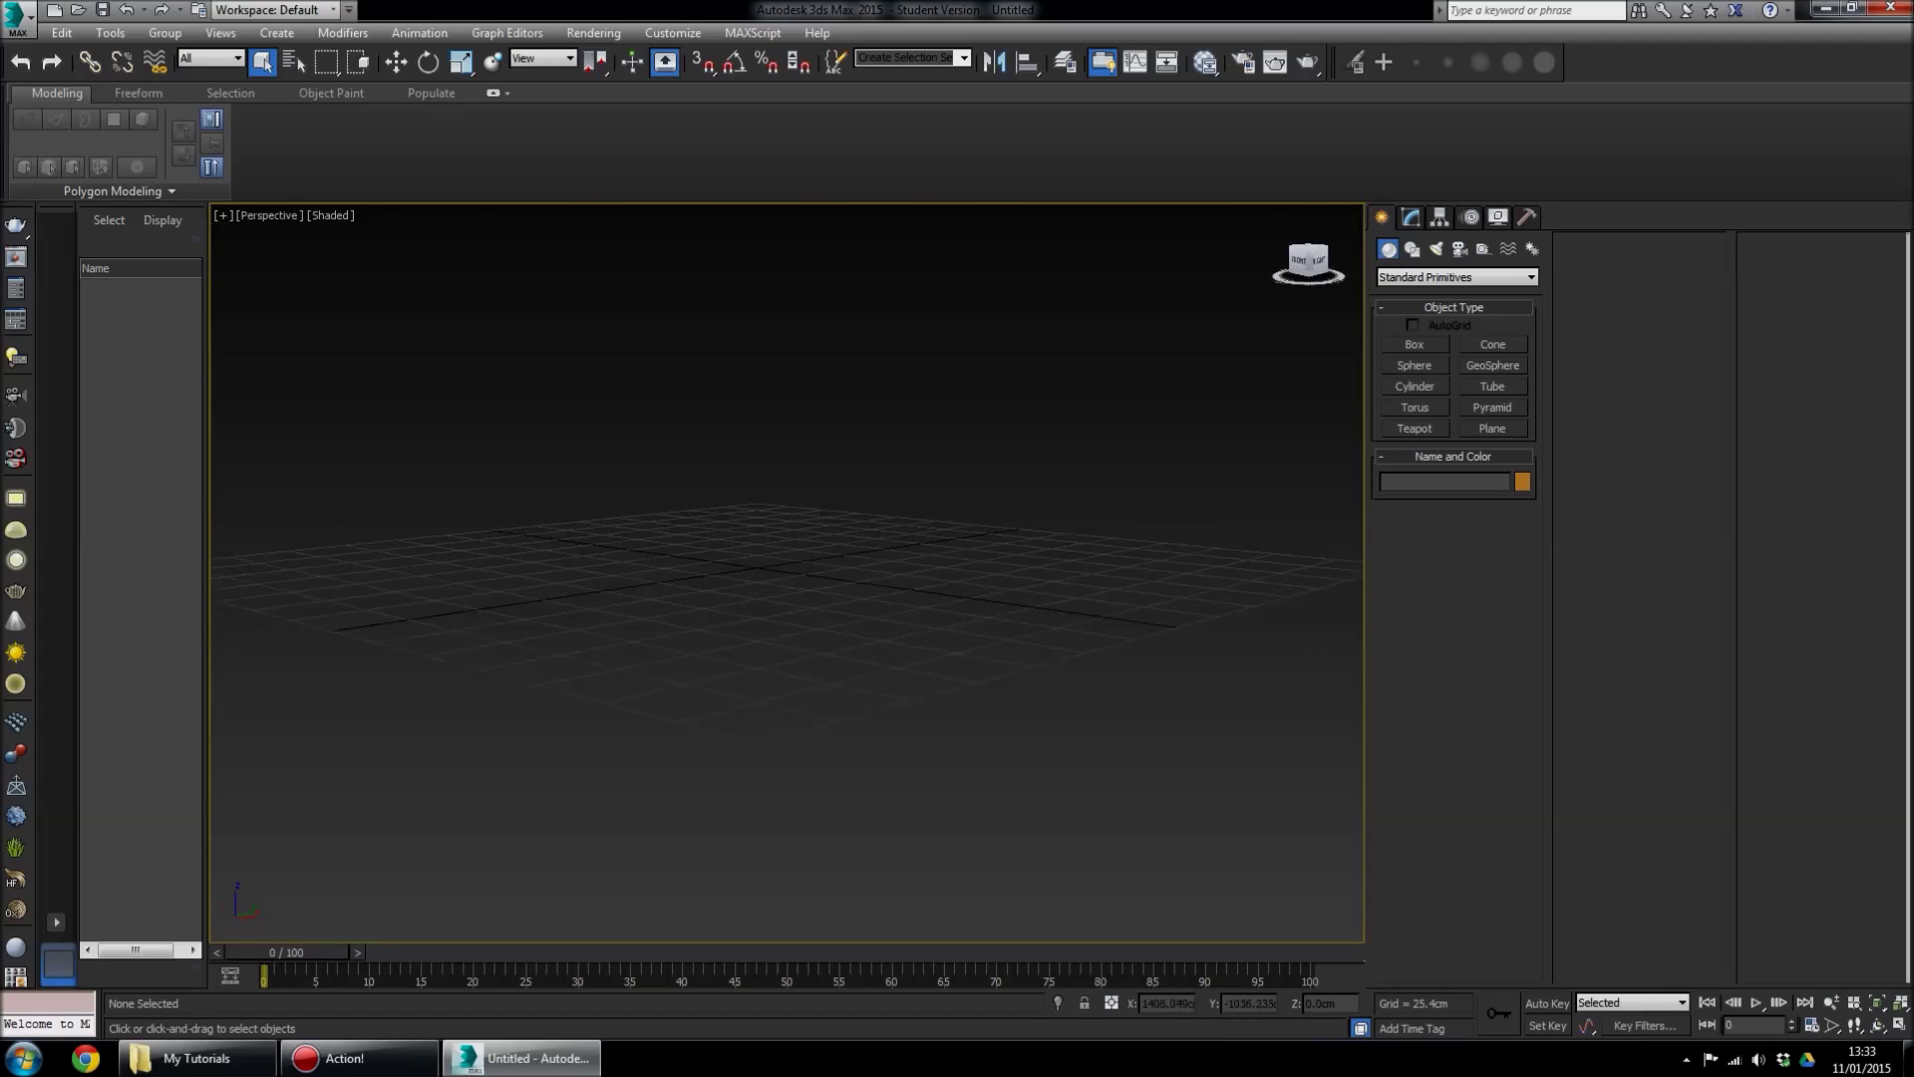
click(1307, 261)
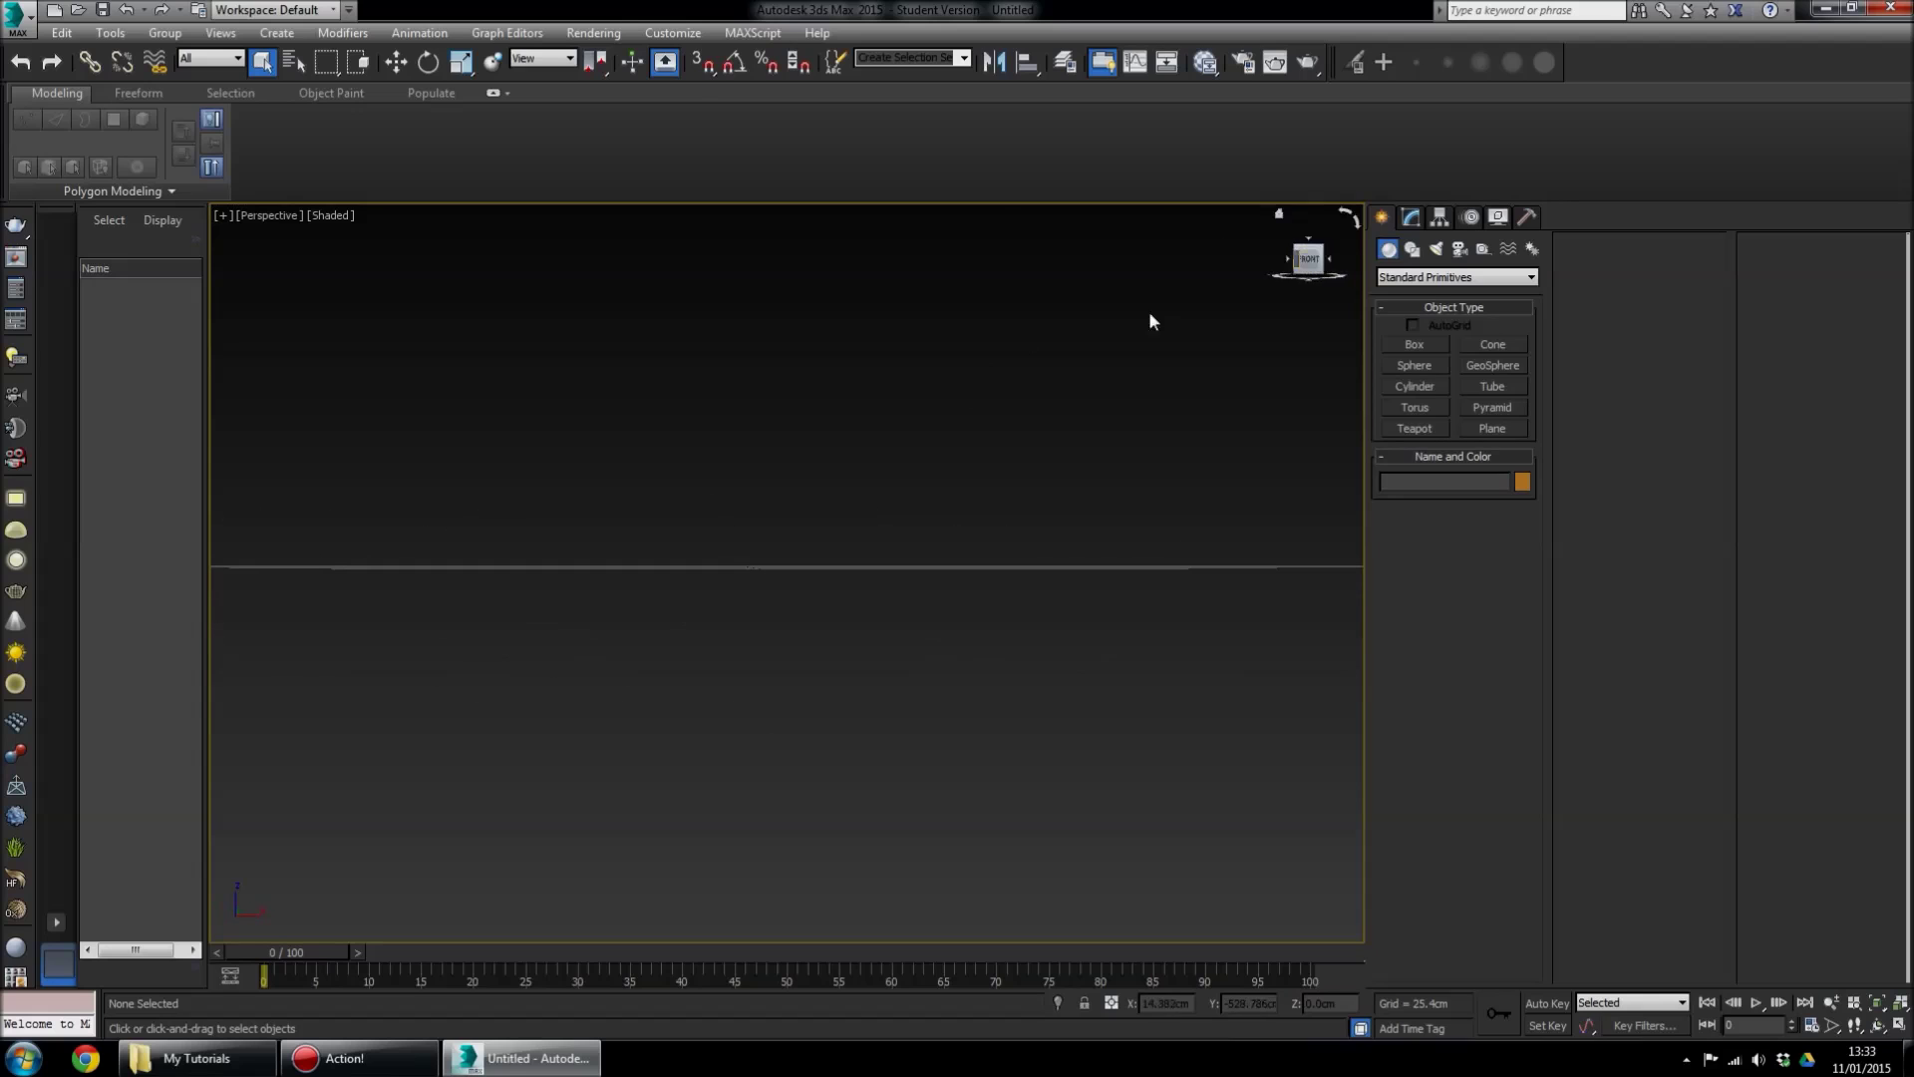
alt+middle_drag(870, 367, 709, 521)
scroll(688, 449, down, 2)
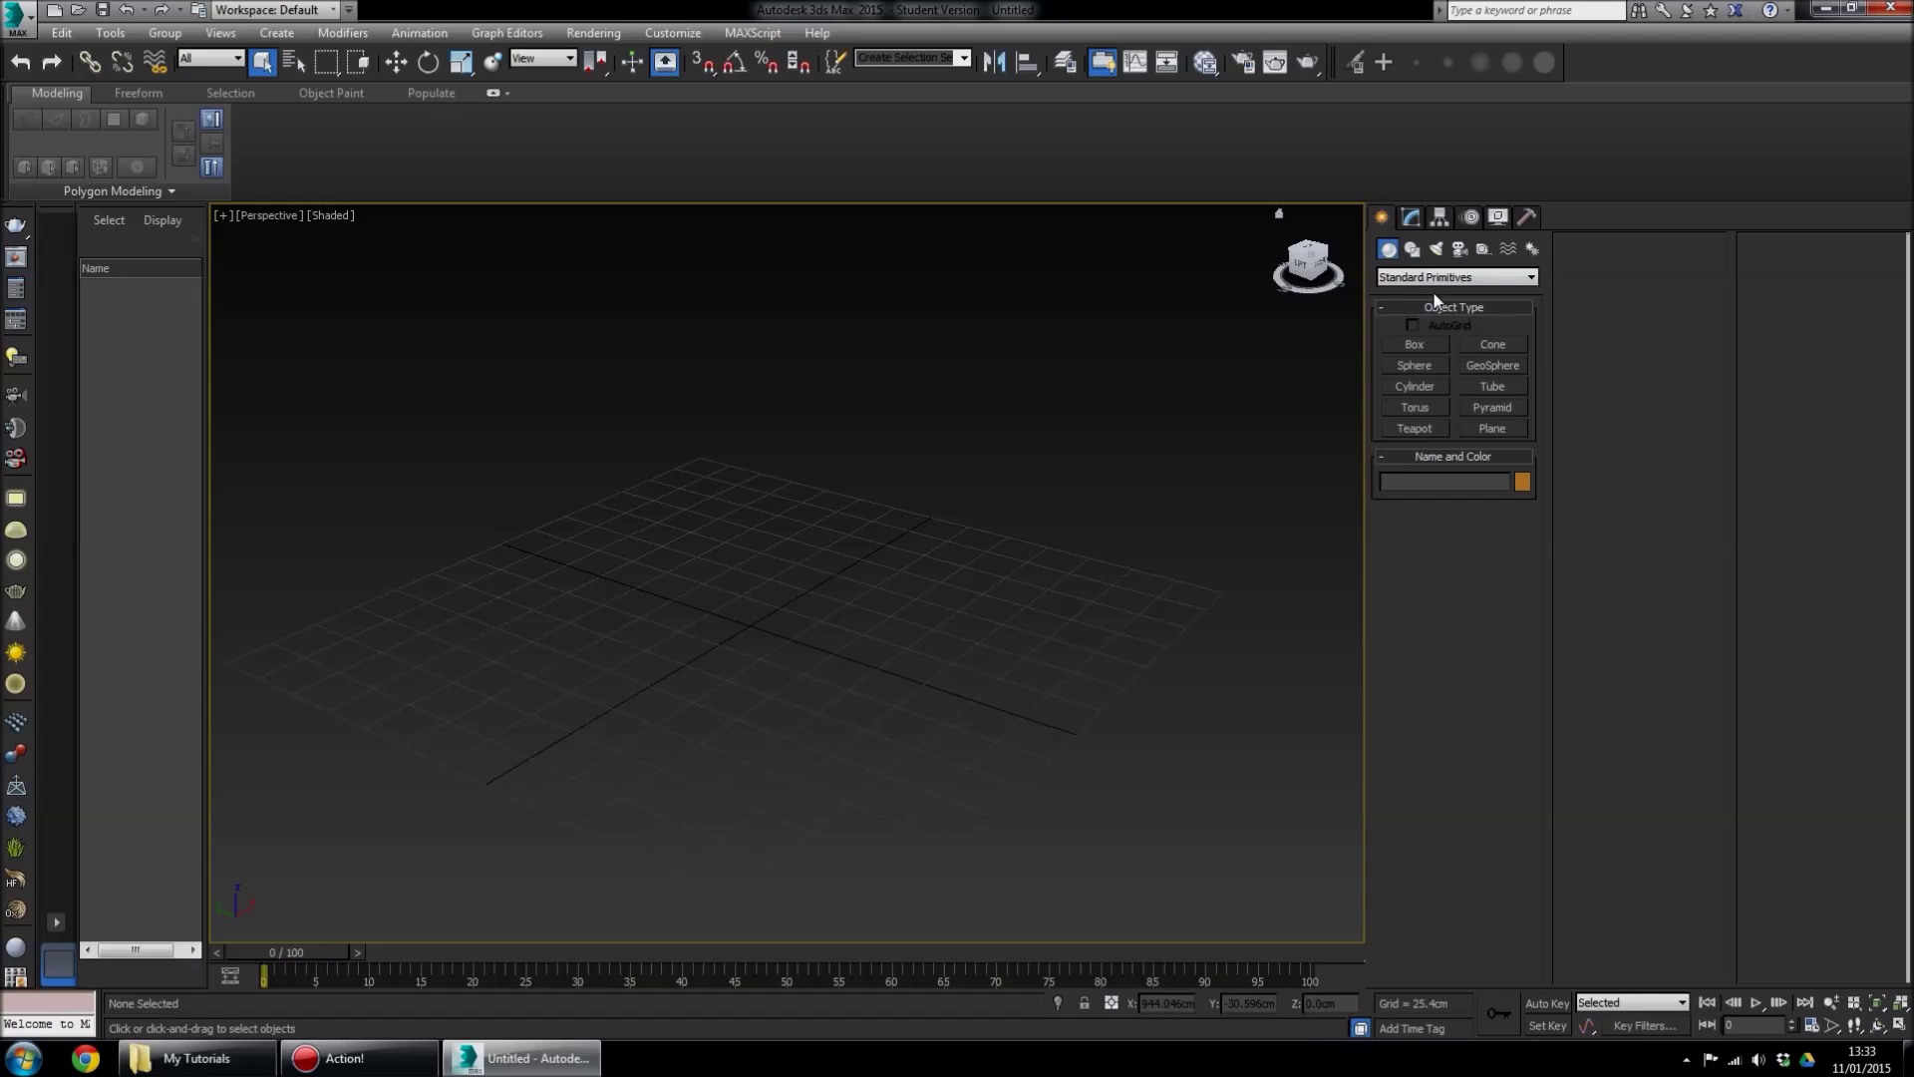
click(14, 20)
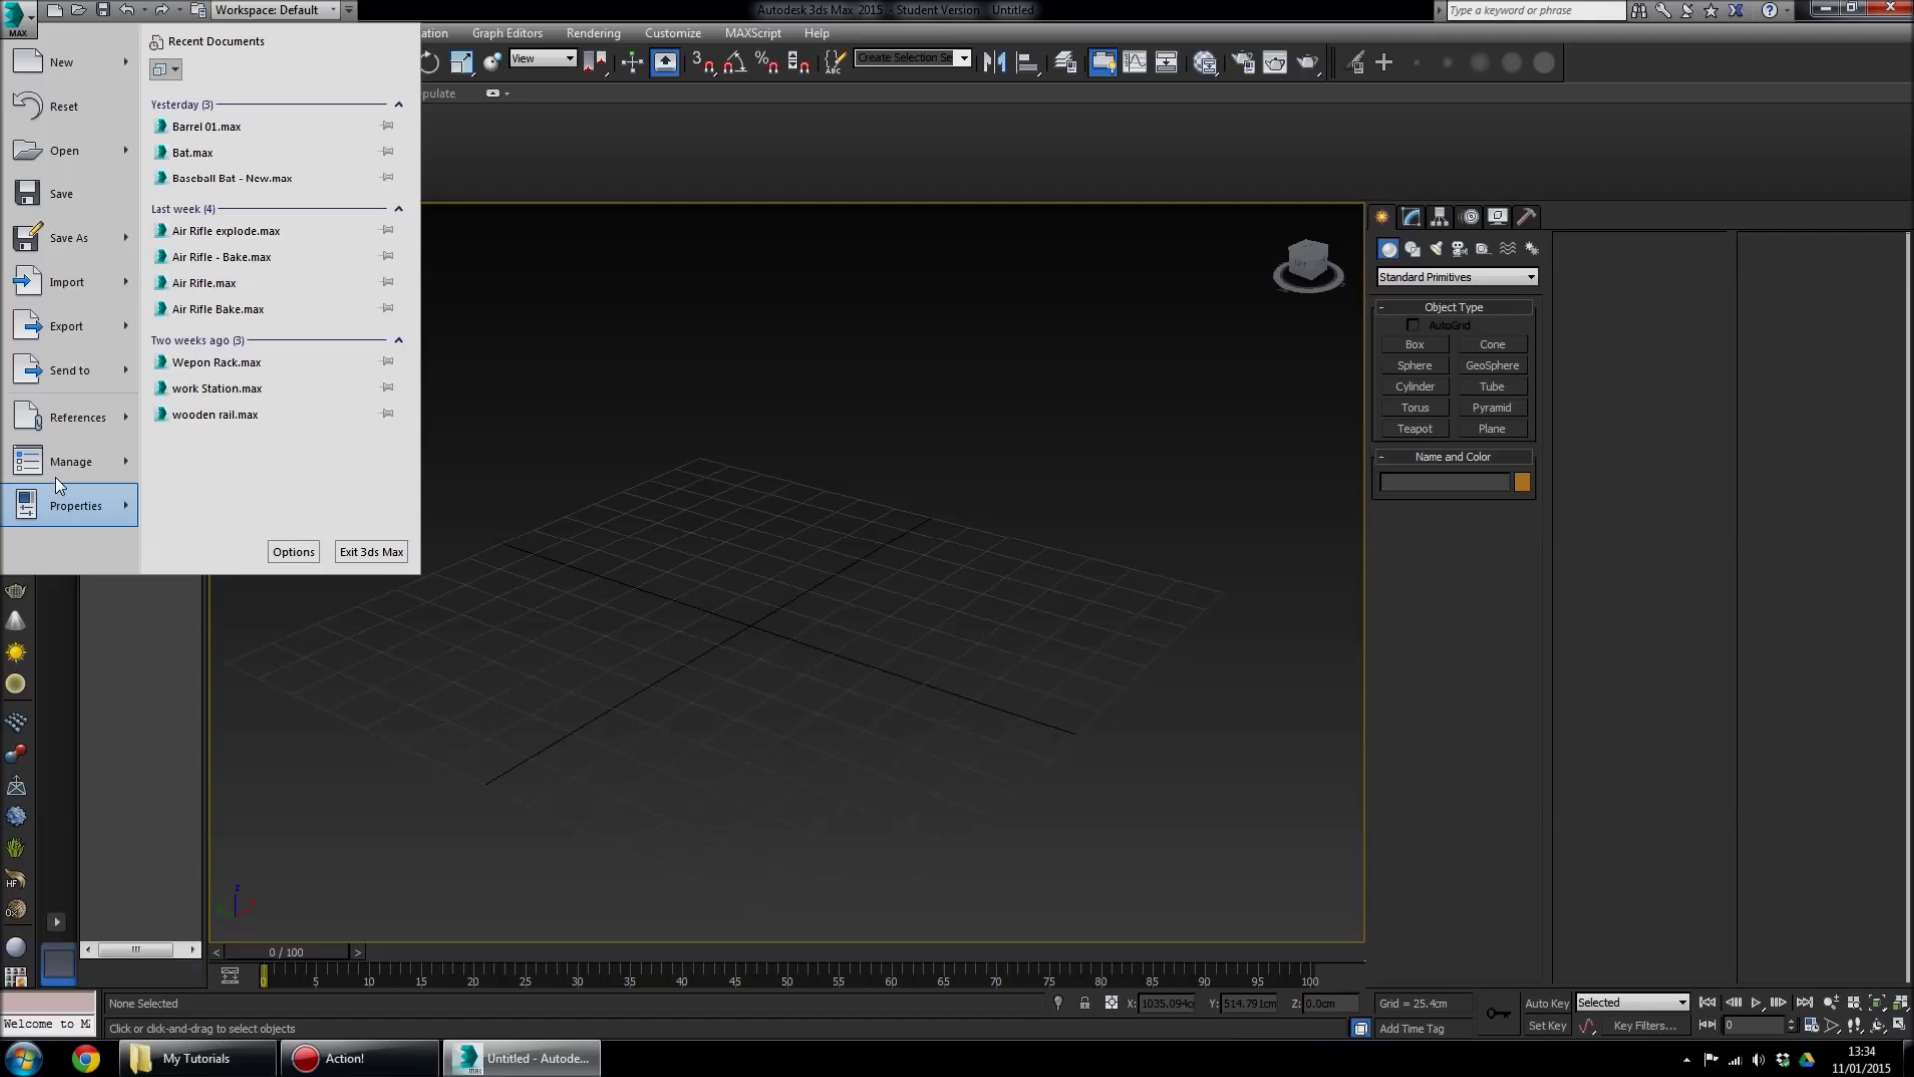
mouse_move(53, 251)
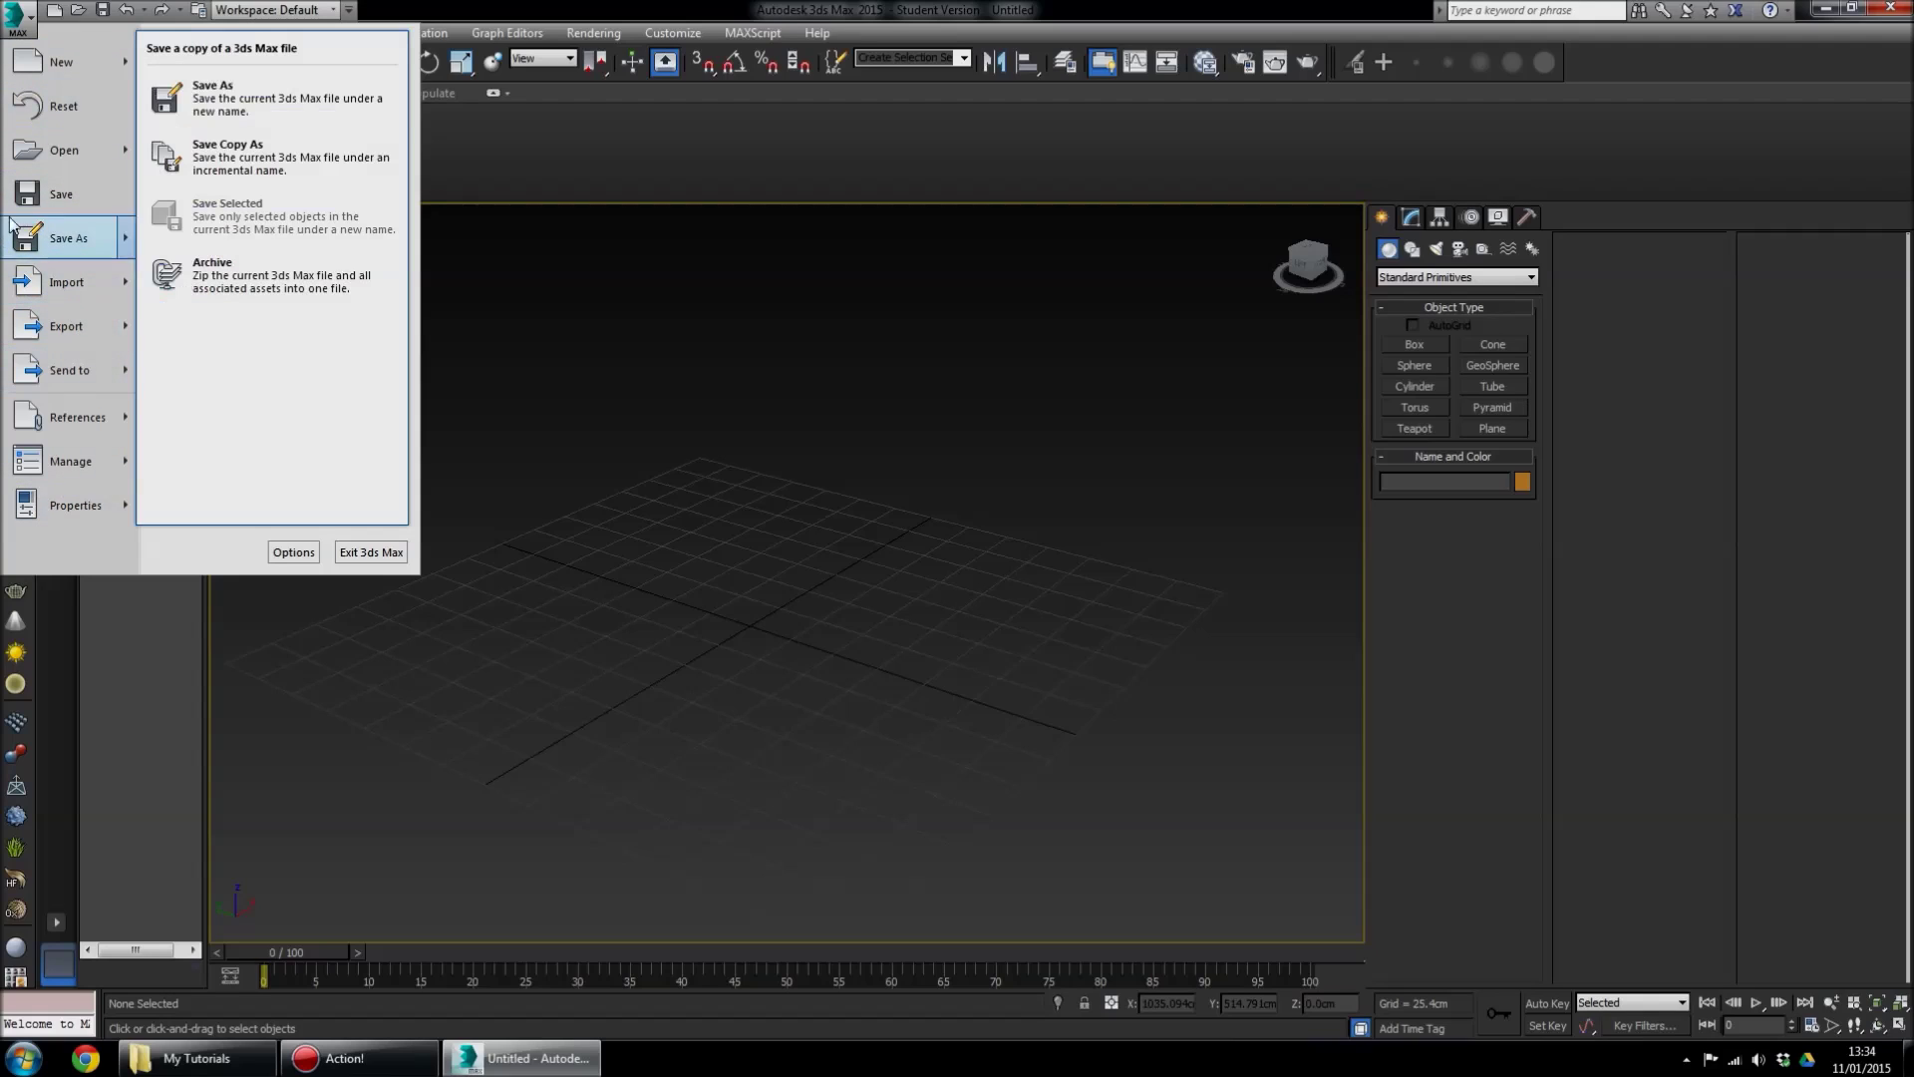
click(475, 7)
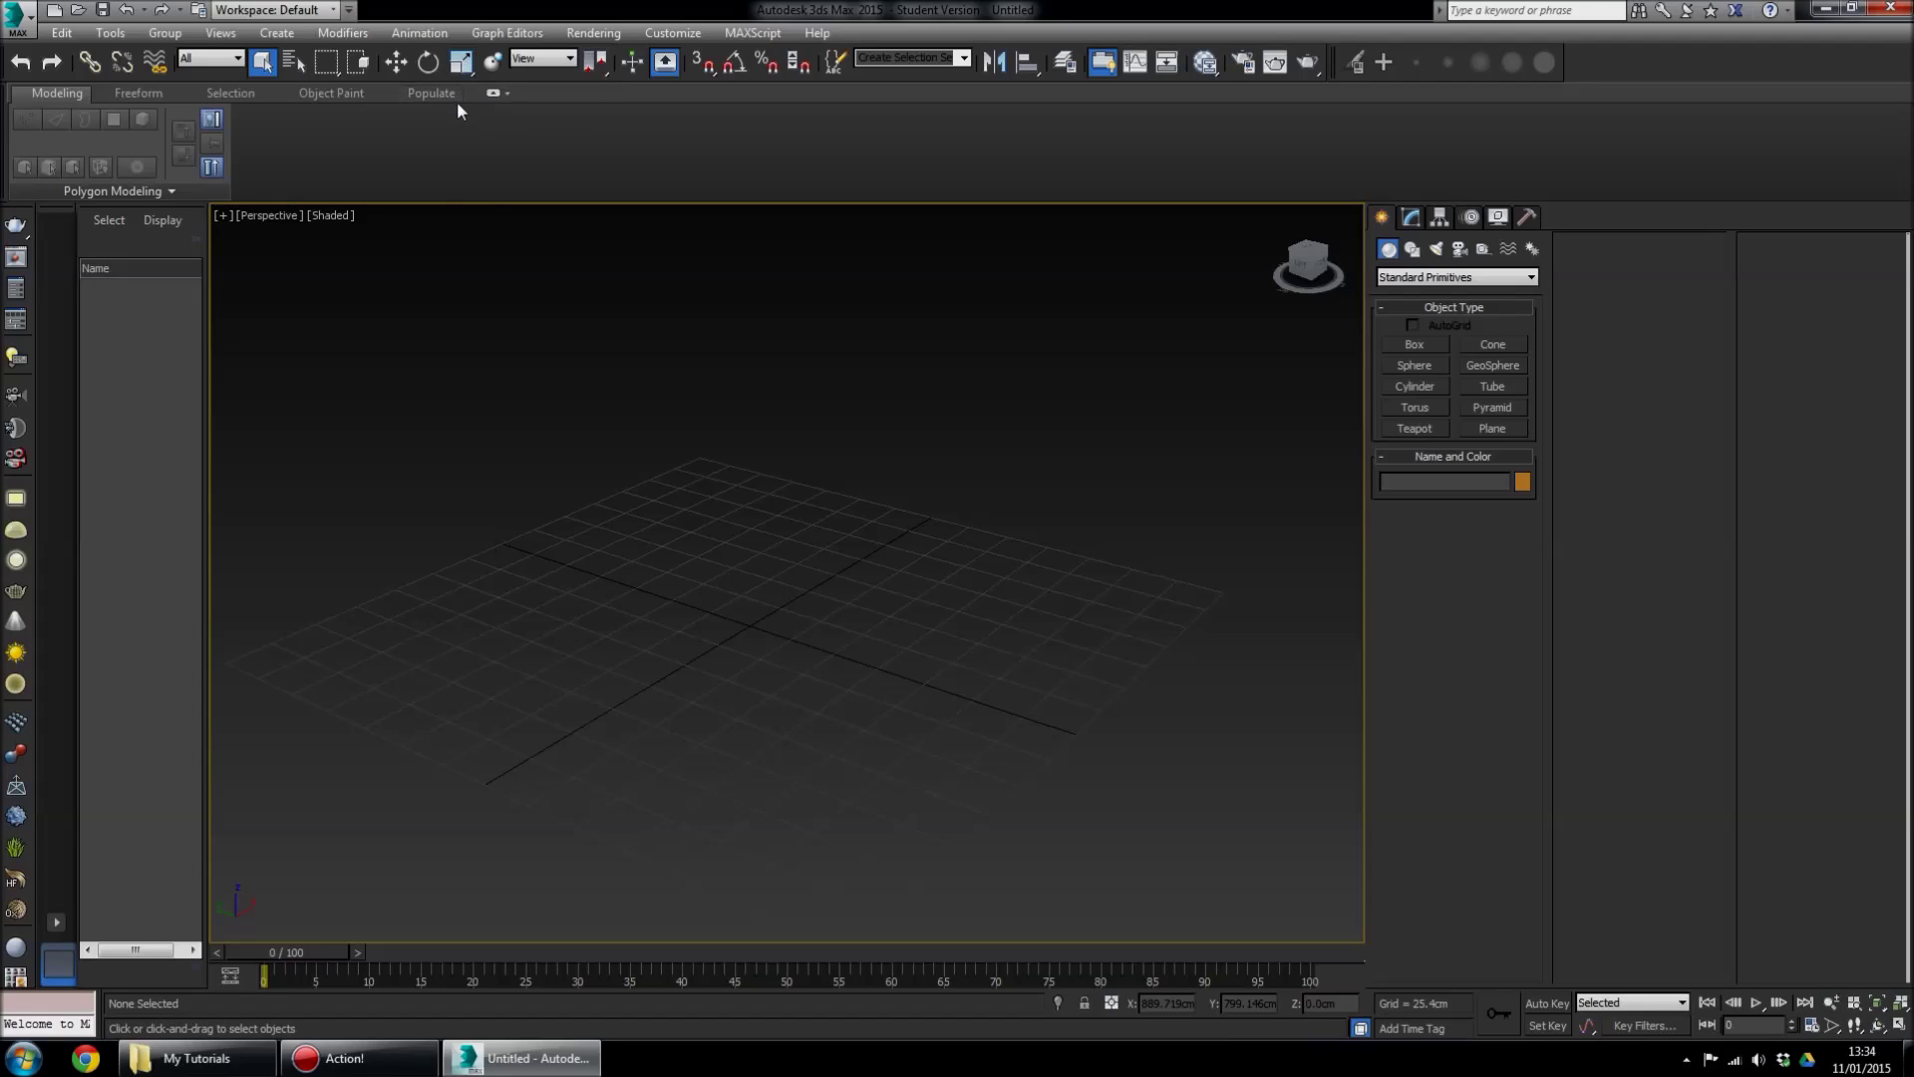
Create a box about 120 cm long, 90 cm wide and 107 cm high at the grid's center, then deselect it
click(1404, 345)
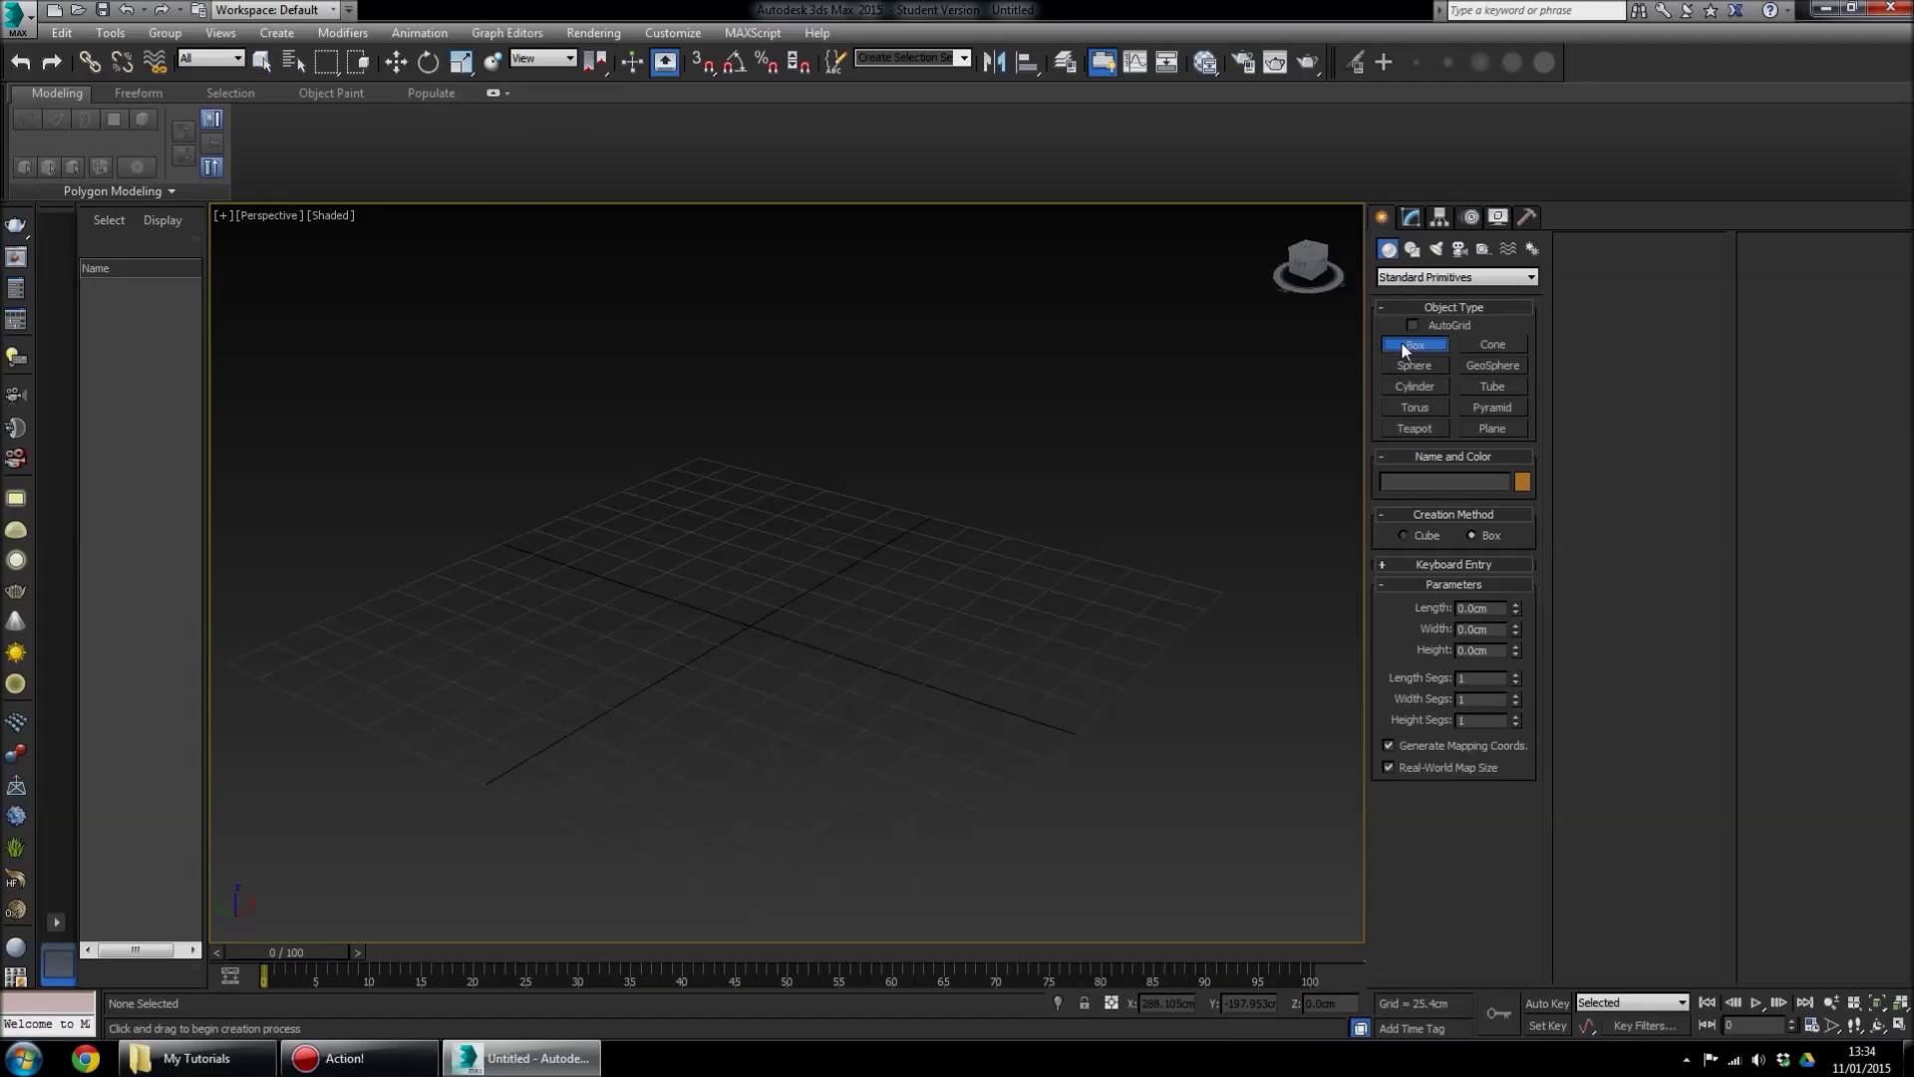
drag(744, 611, 828, 727)
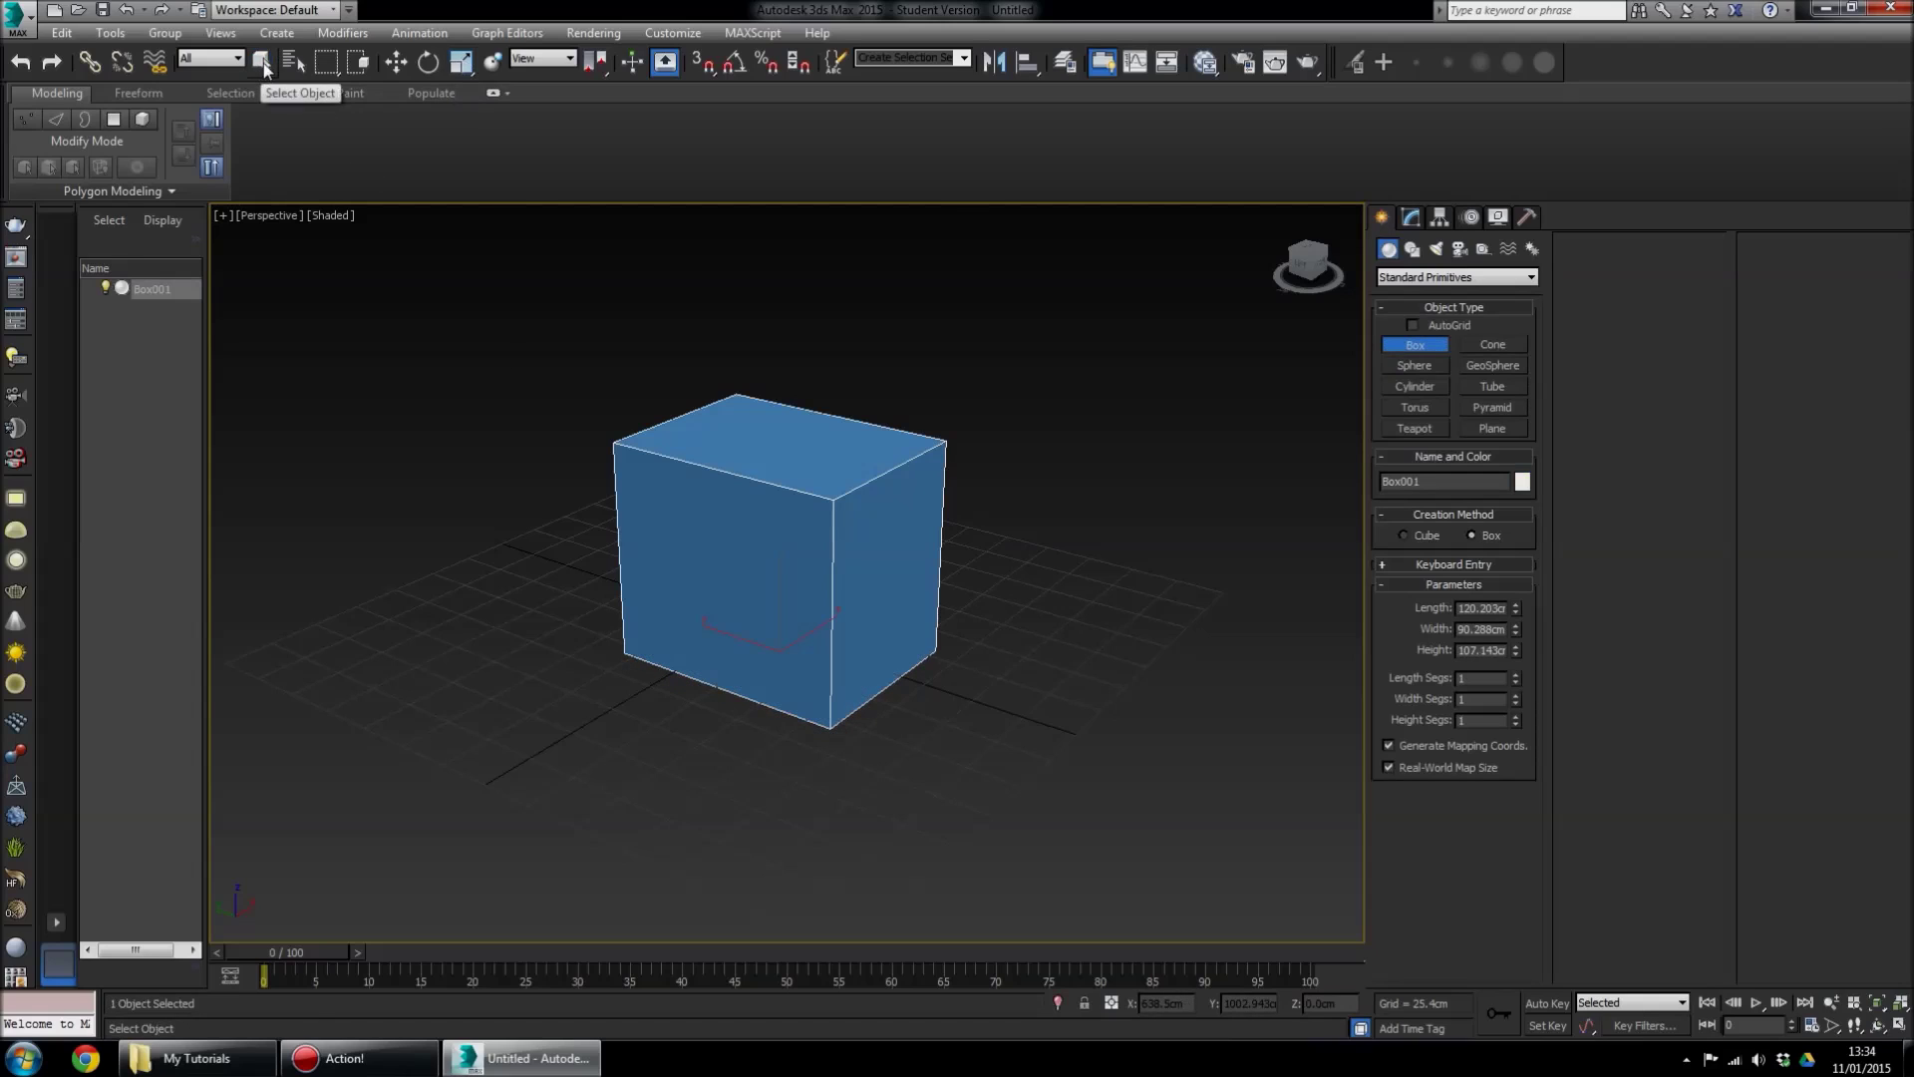
click(402, 235)
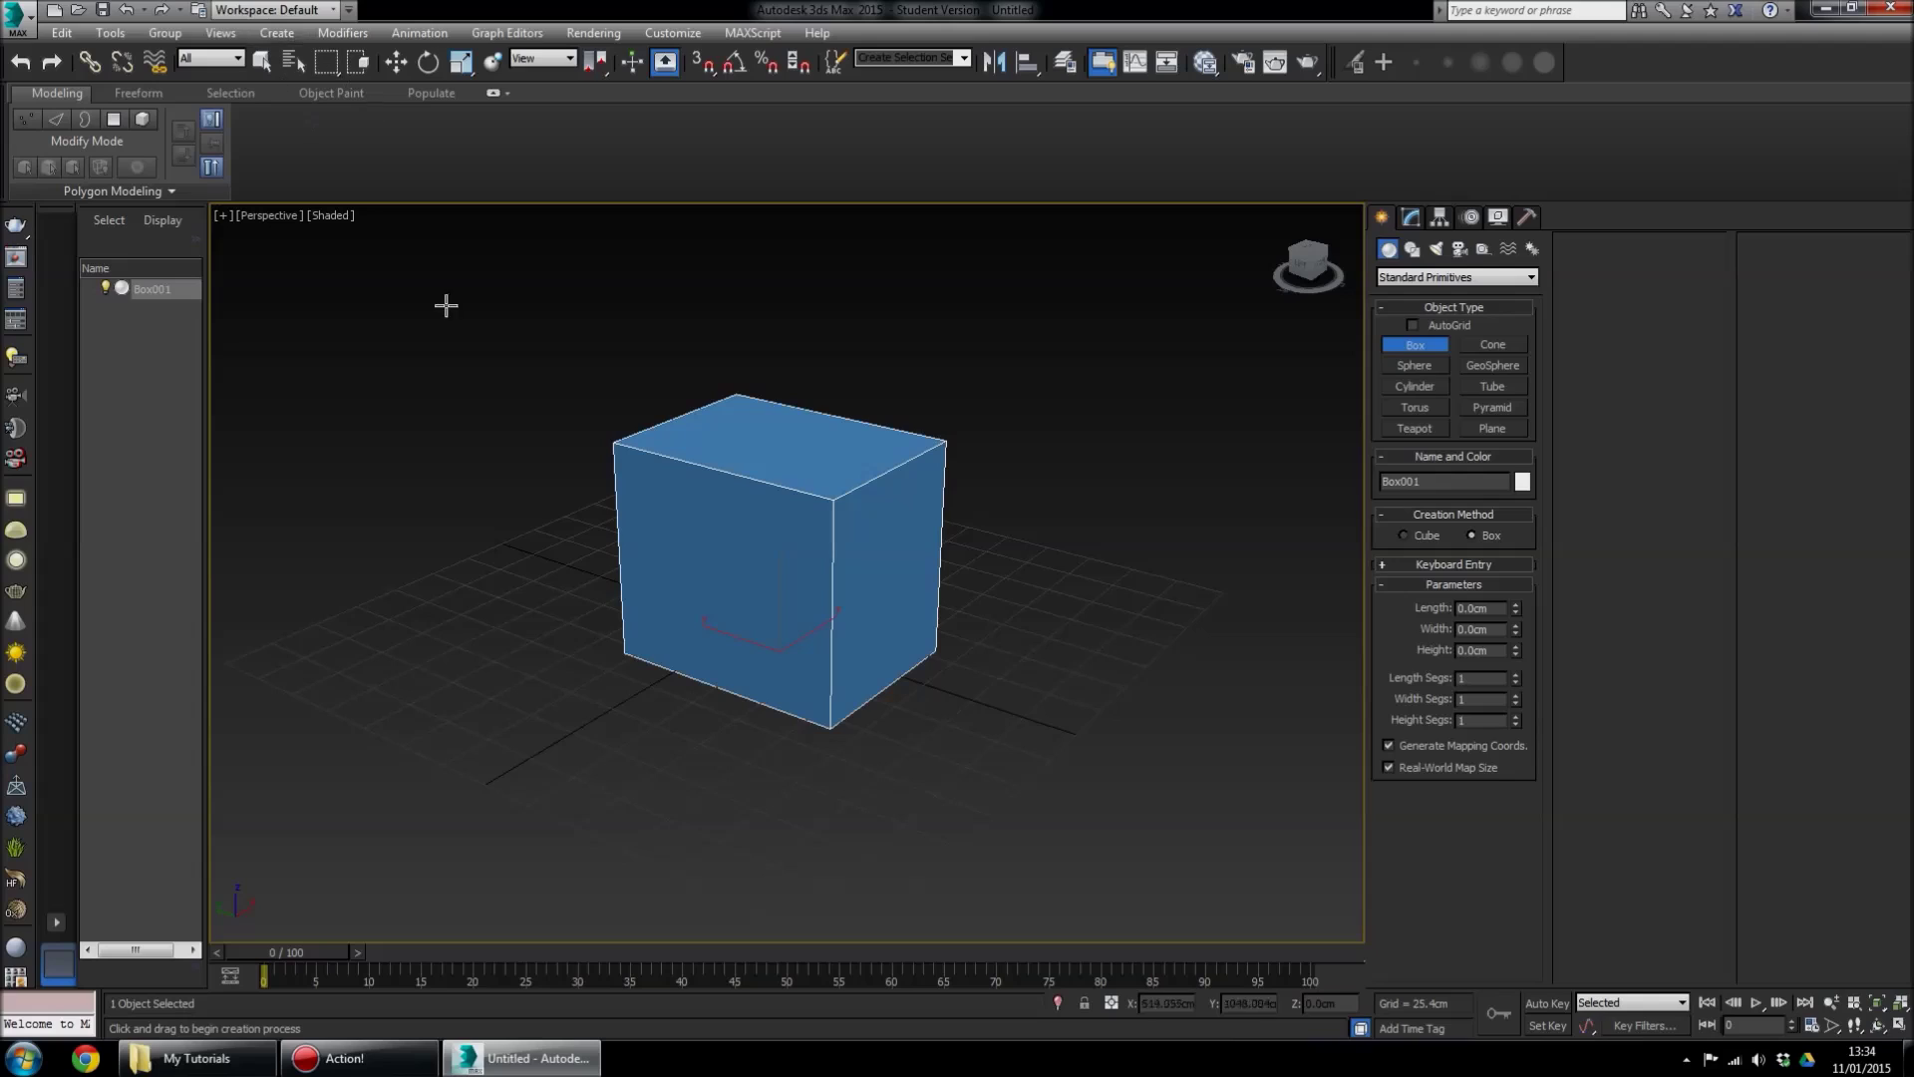
click(262, 62)
click(539, 539)
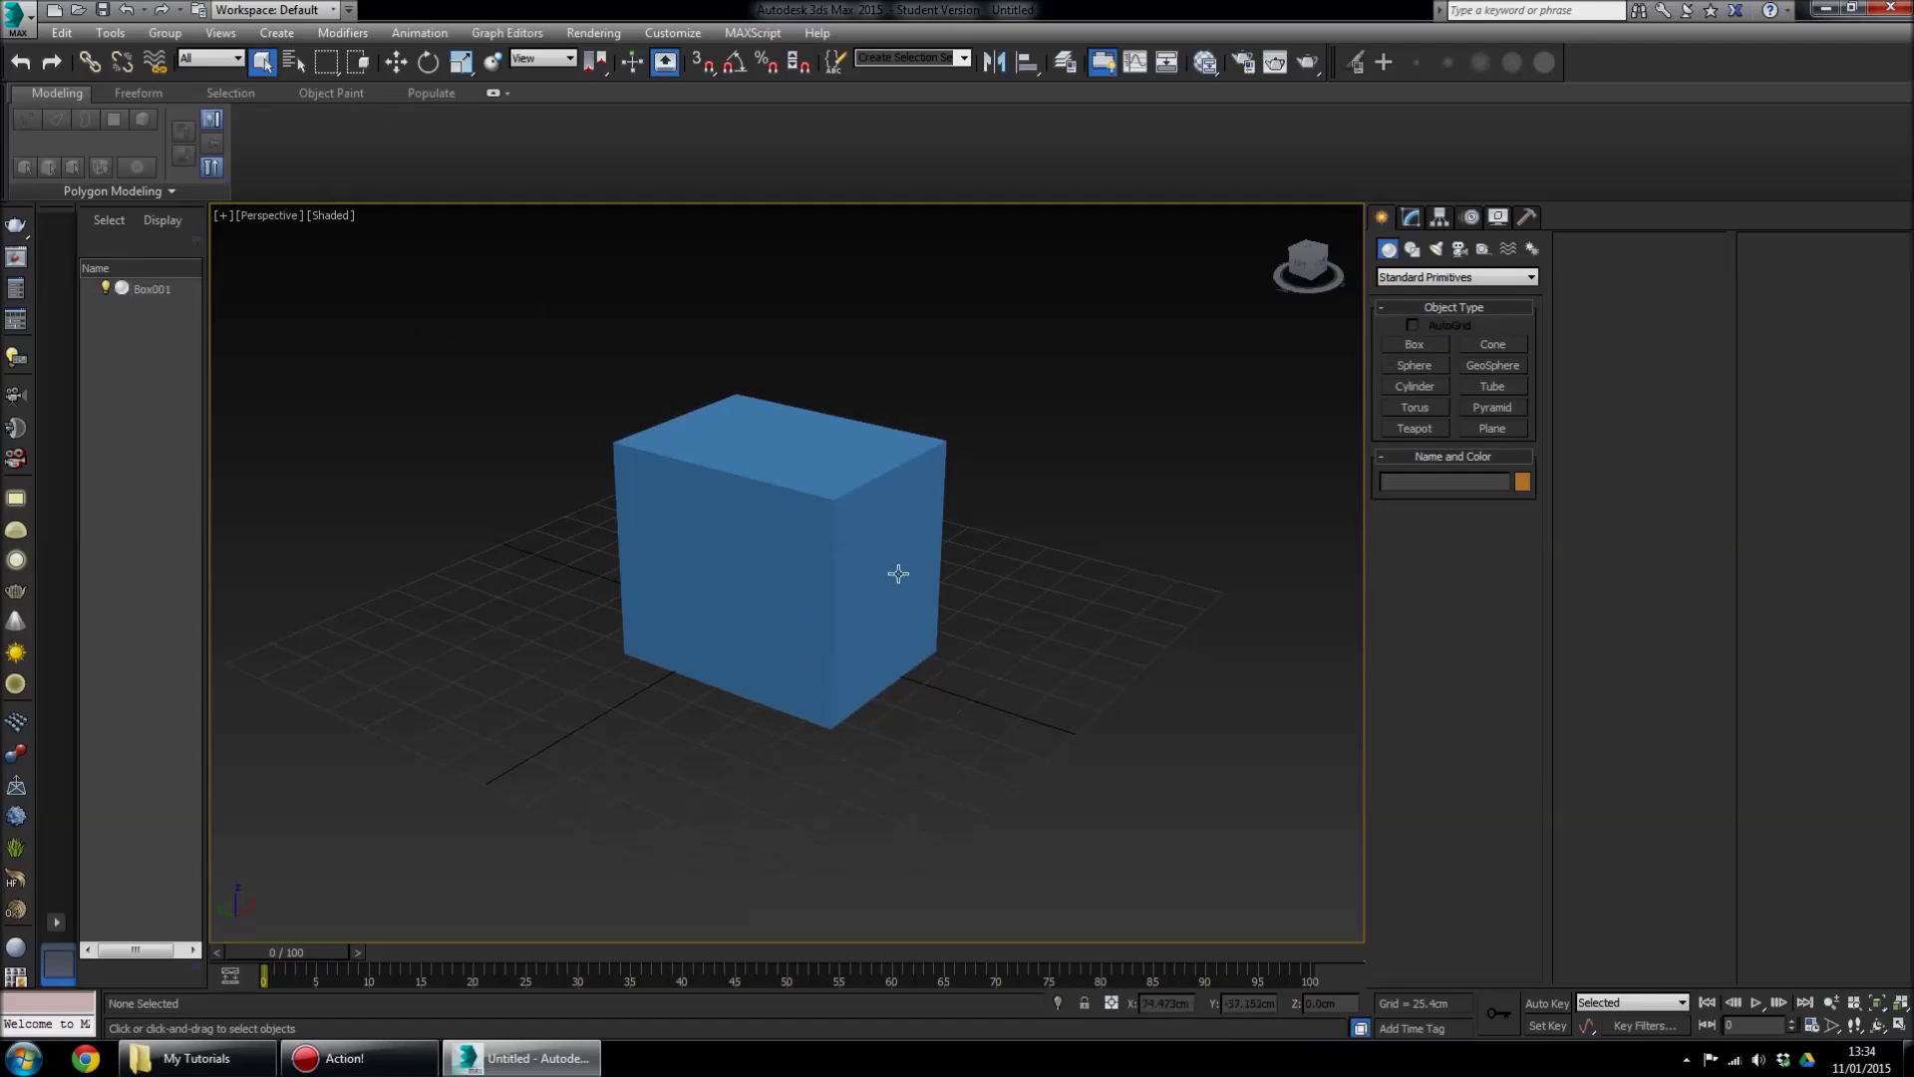
Practise selecting the box and clearing the selection several times, finishing with nothing selected
click(882, 518)
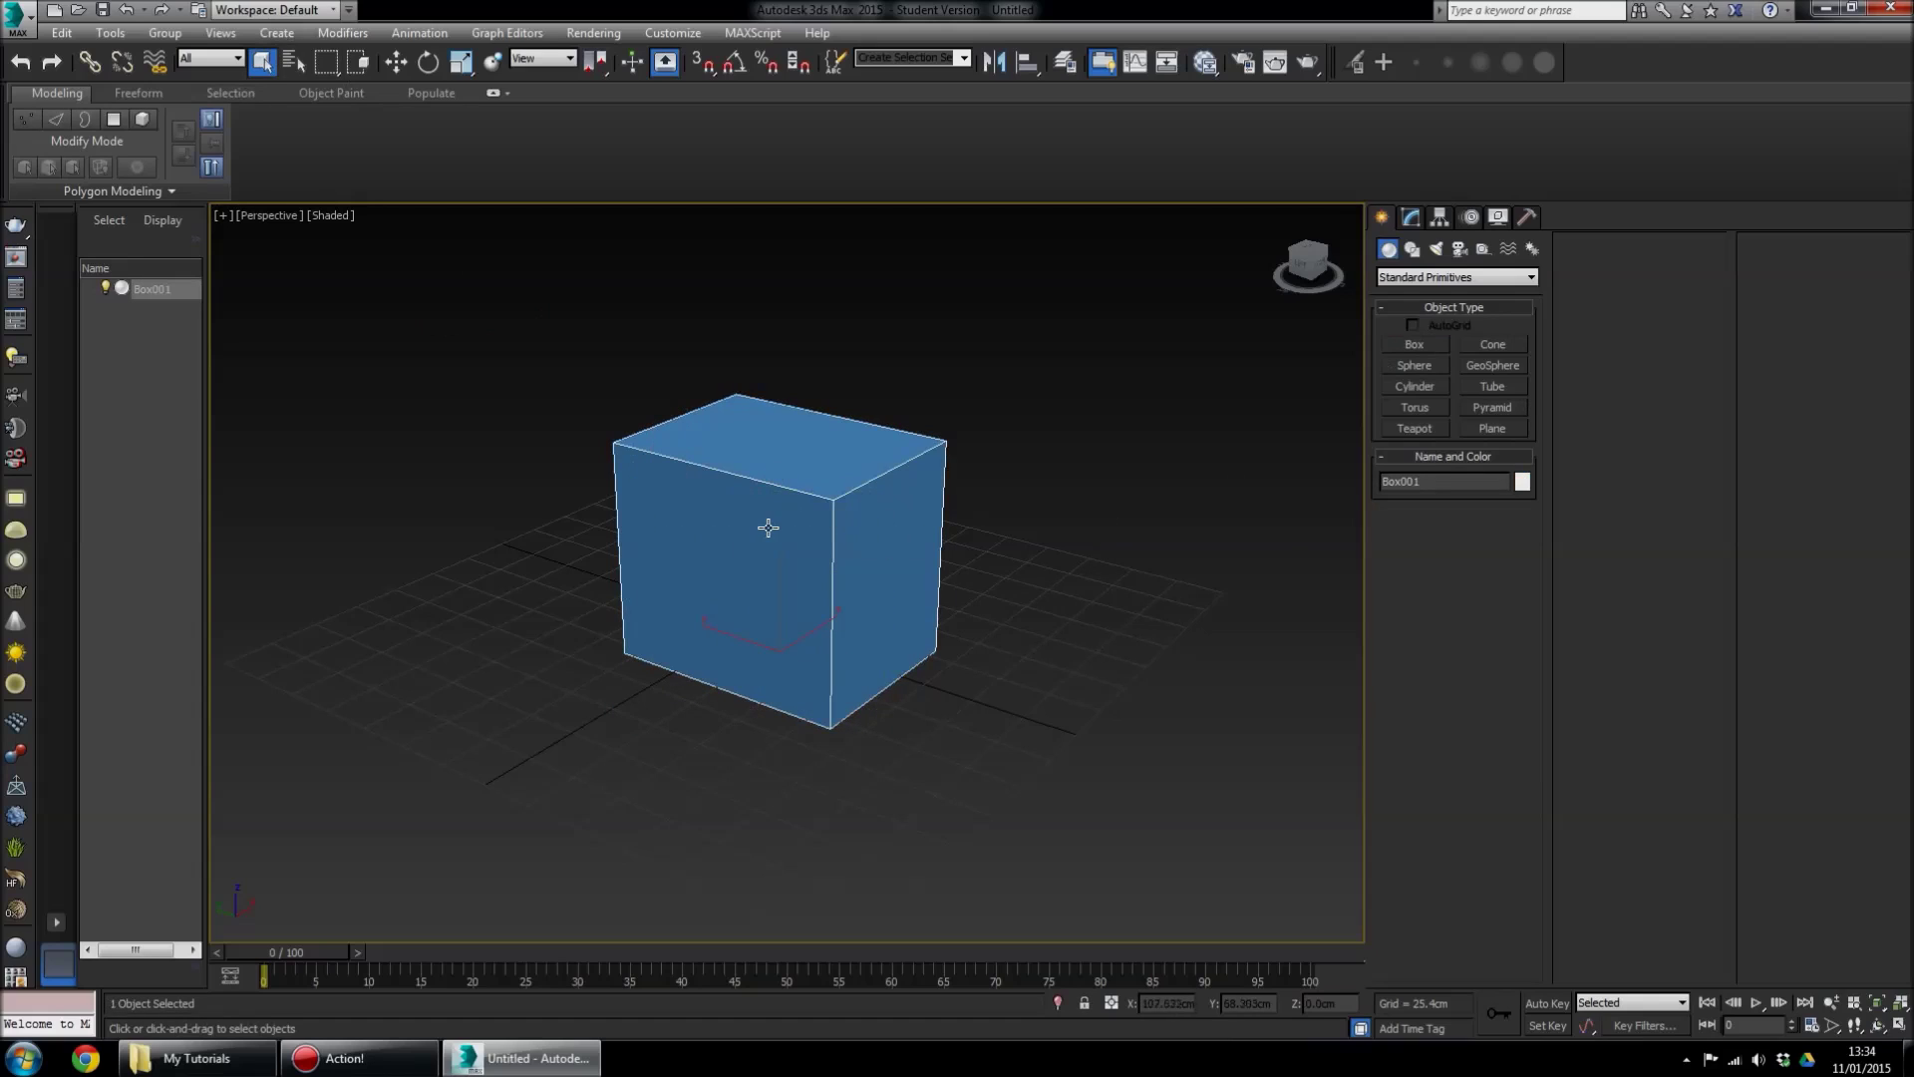
click(945, 402)
click(865, 465)
click(952, 468)
click(869, 489)
click(1115, 358)
click(875, 469)
click(740, 396)
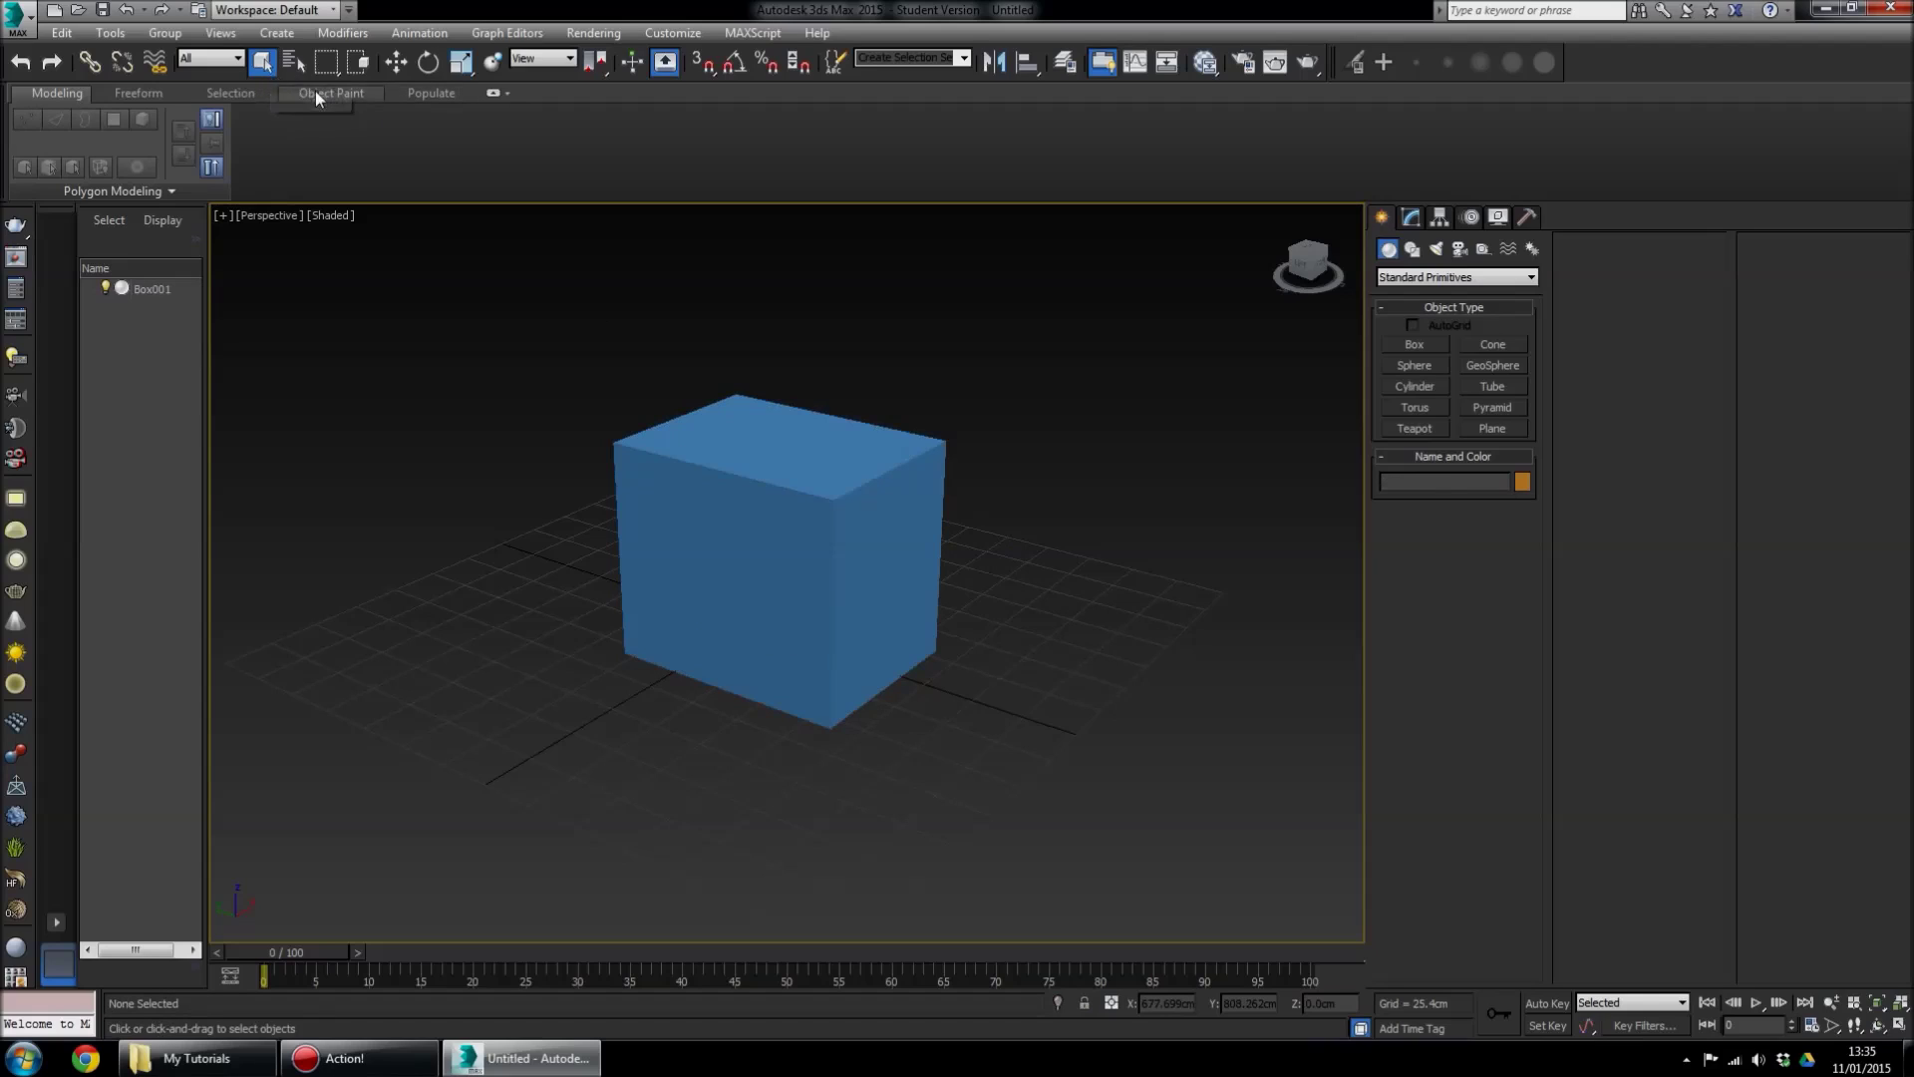
Move the box along its axes to about X -16 cm, Y -11 cm and Z 20 cm, undoing the last move
click(397, 66)
click(846, 506)
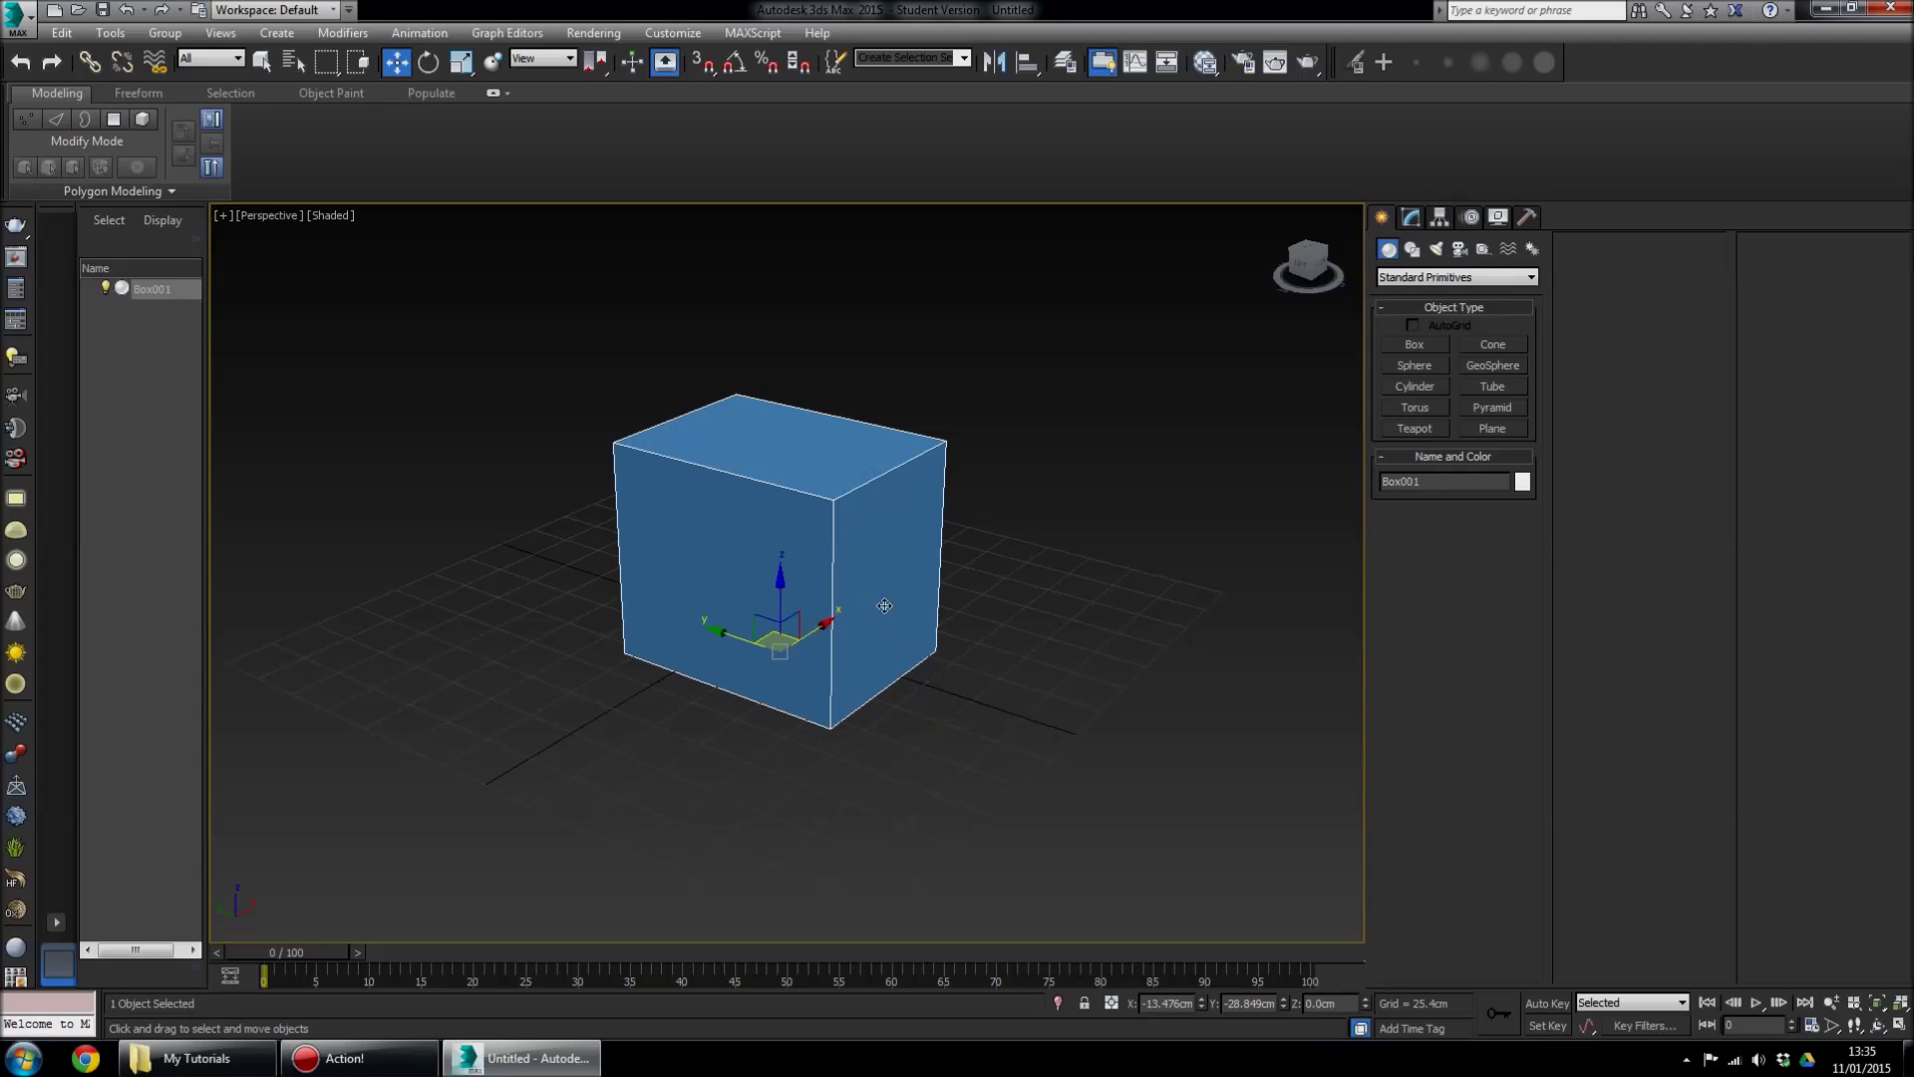
scroll(831, 628, up, 3)
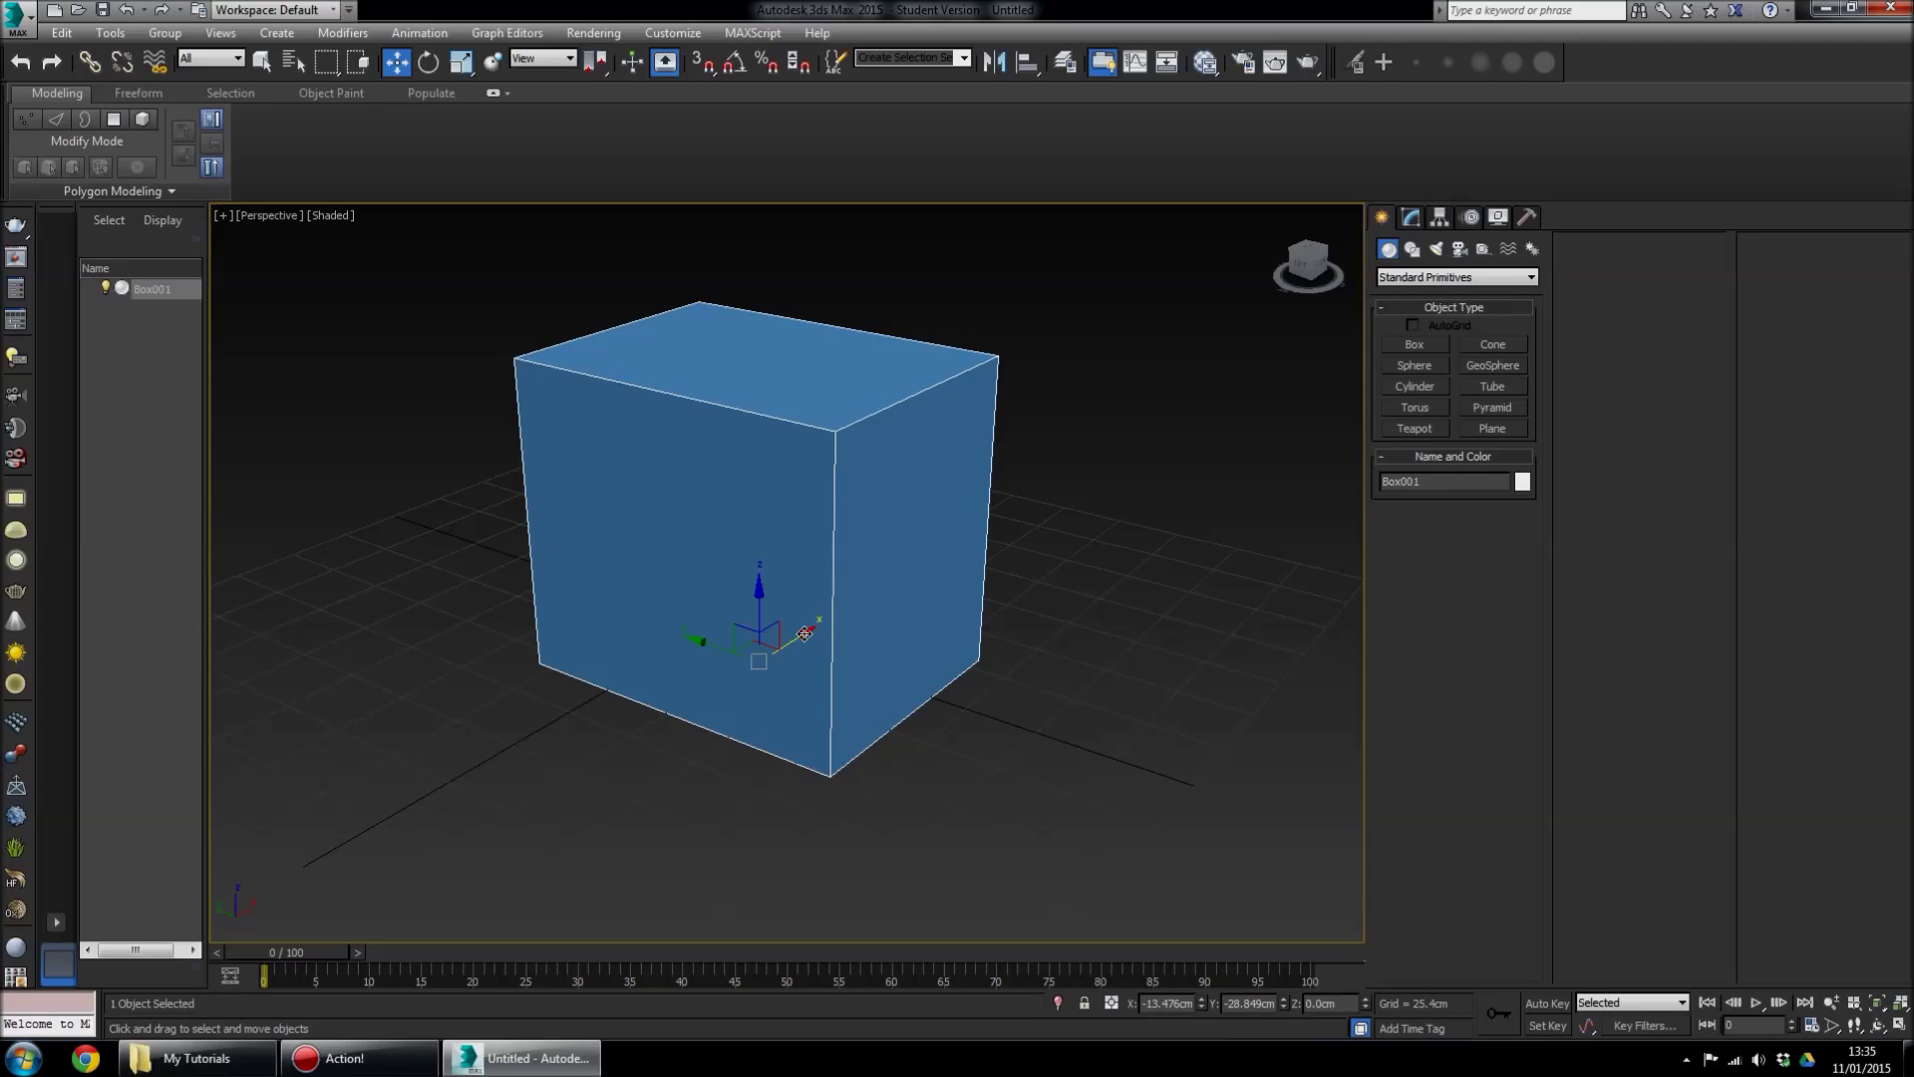
drag(804, 634, 801, 793)
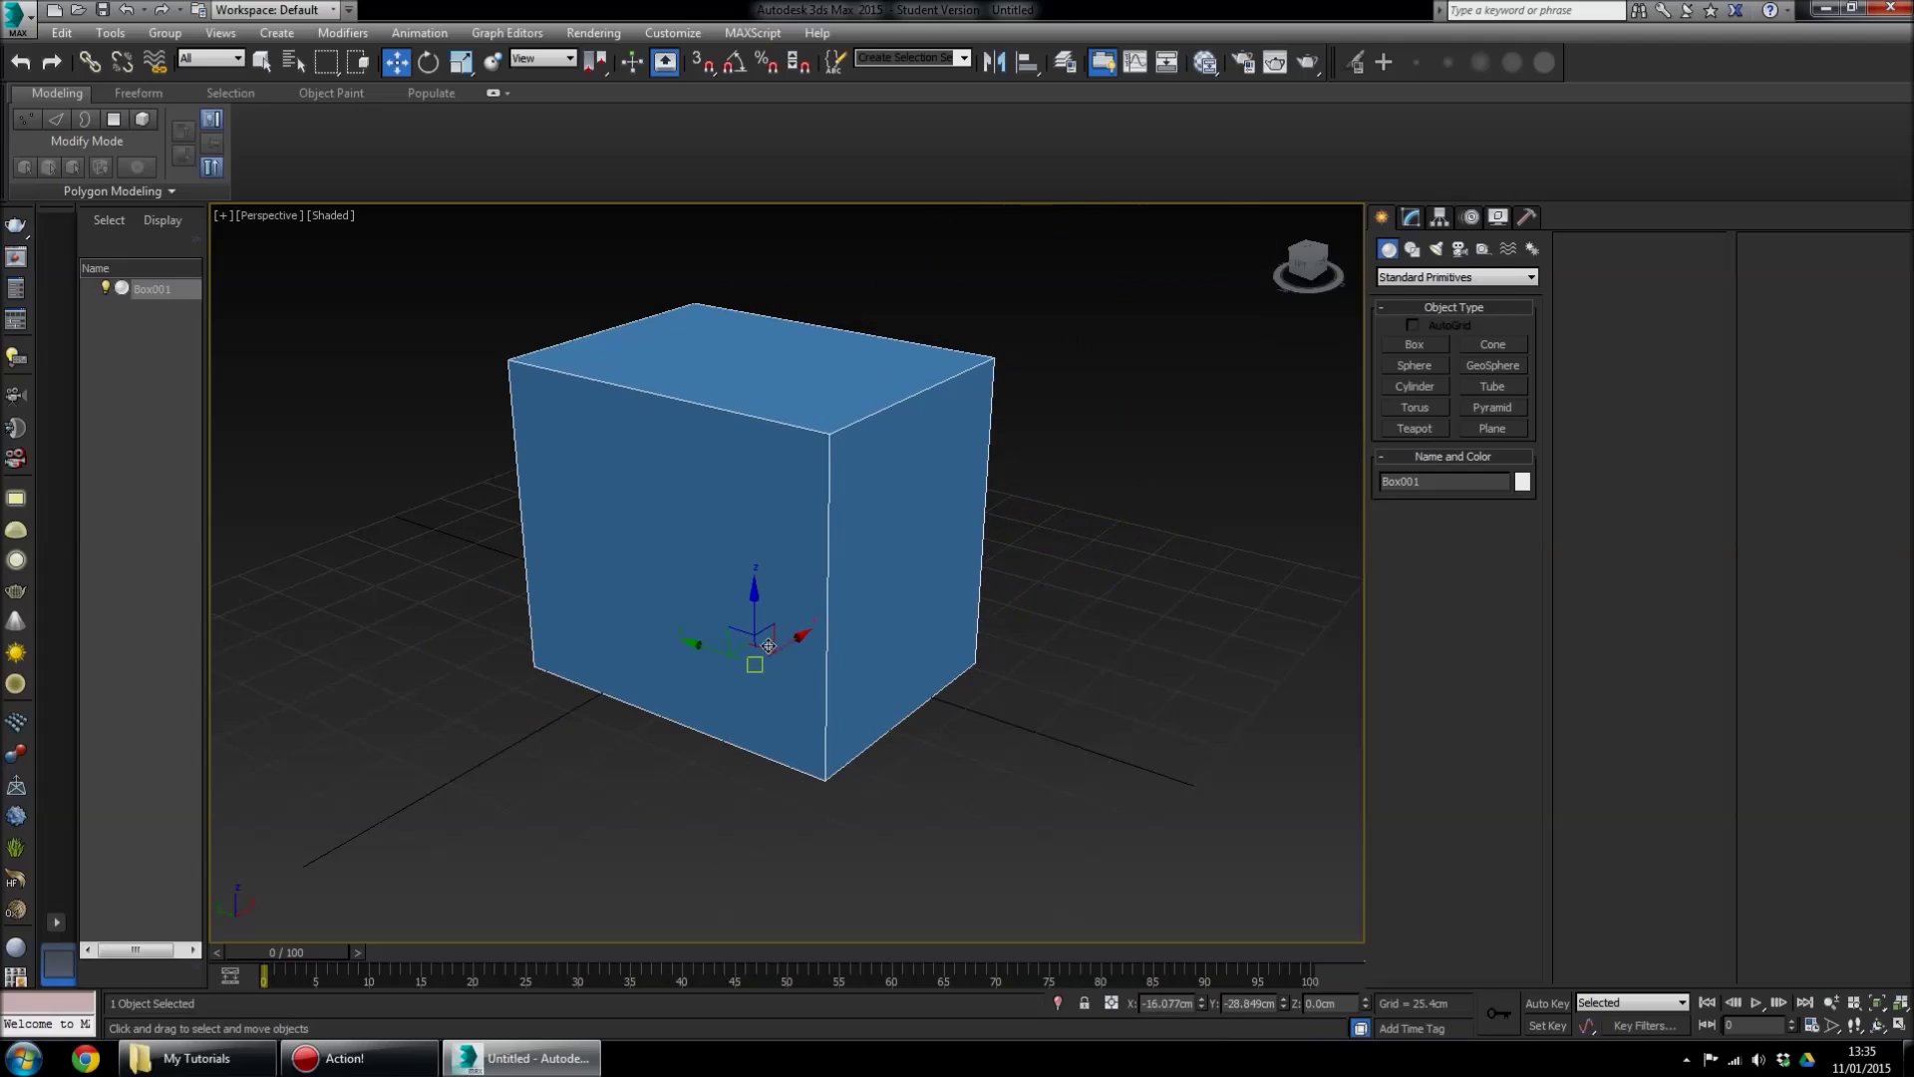
drag(753, 597, 701, 592)
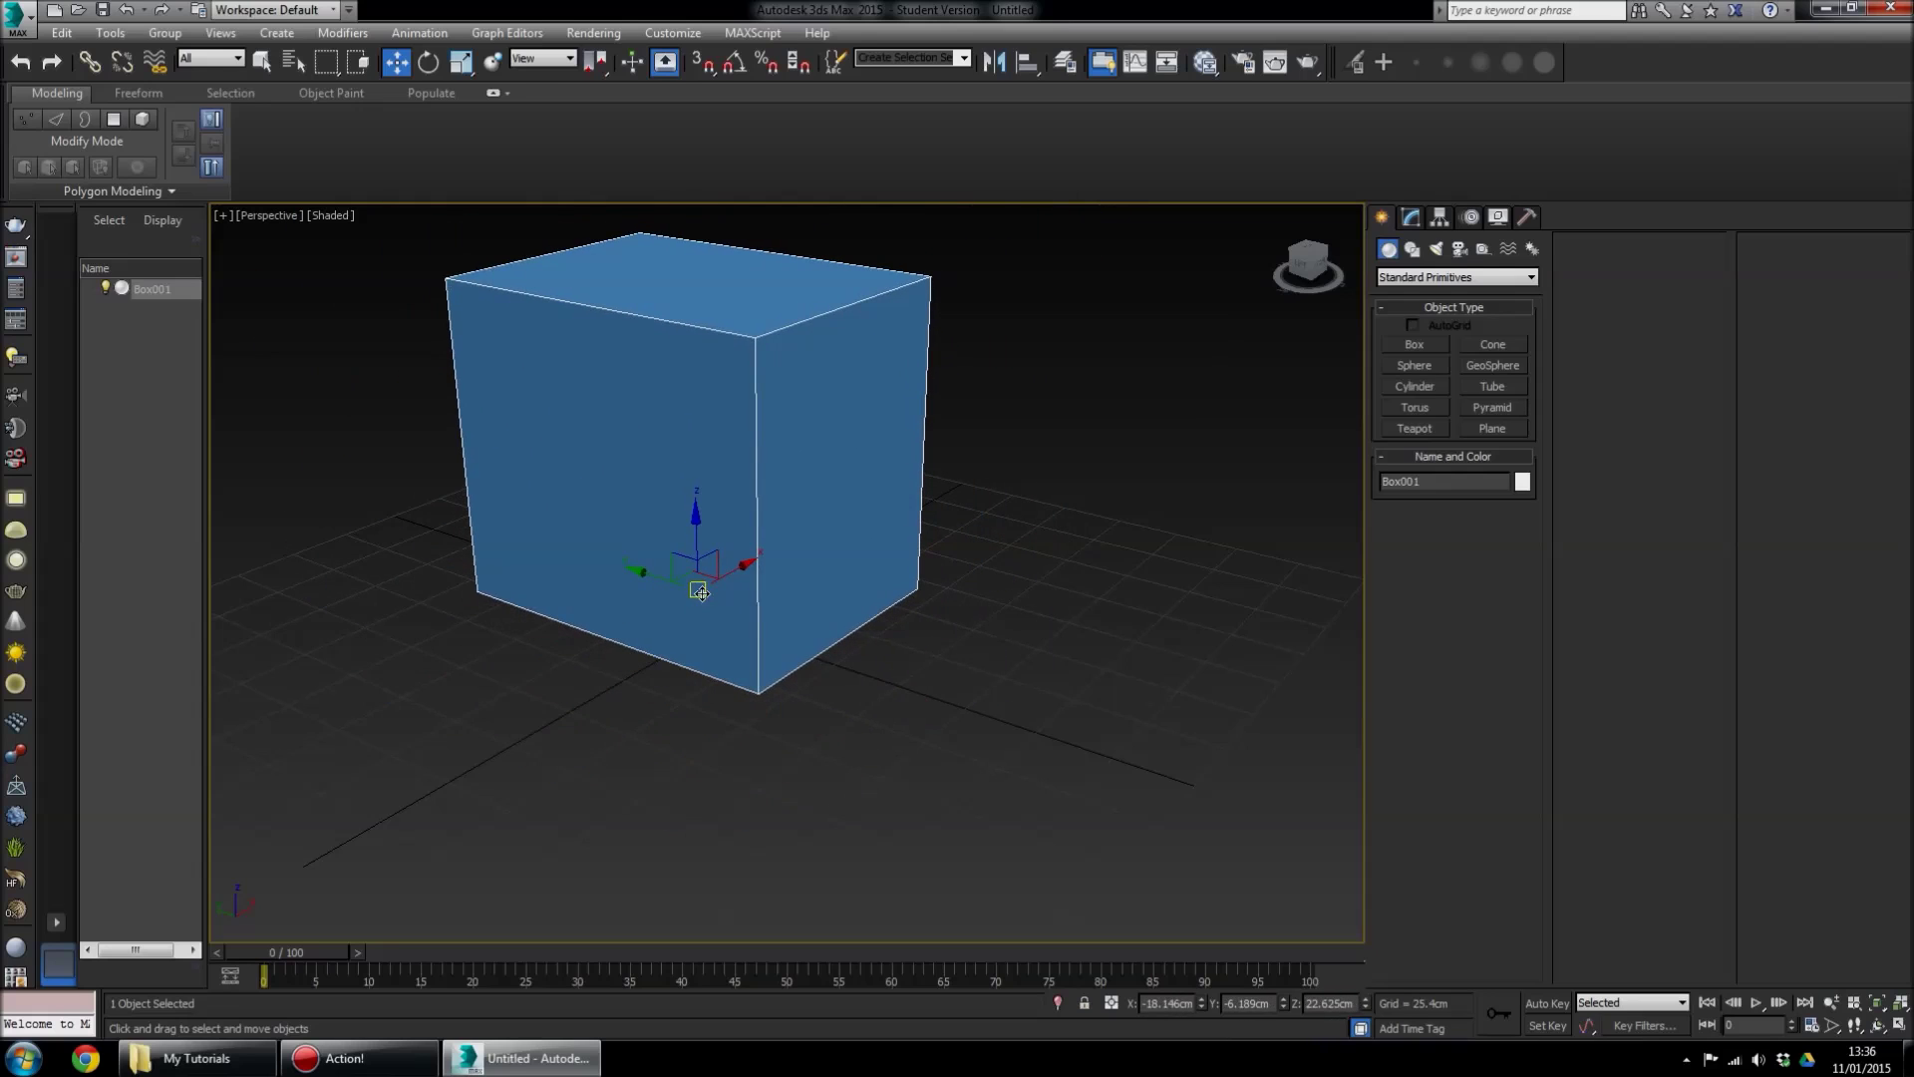
key(ctrl+z)
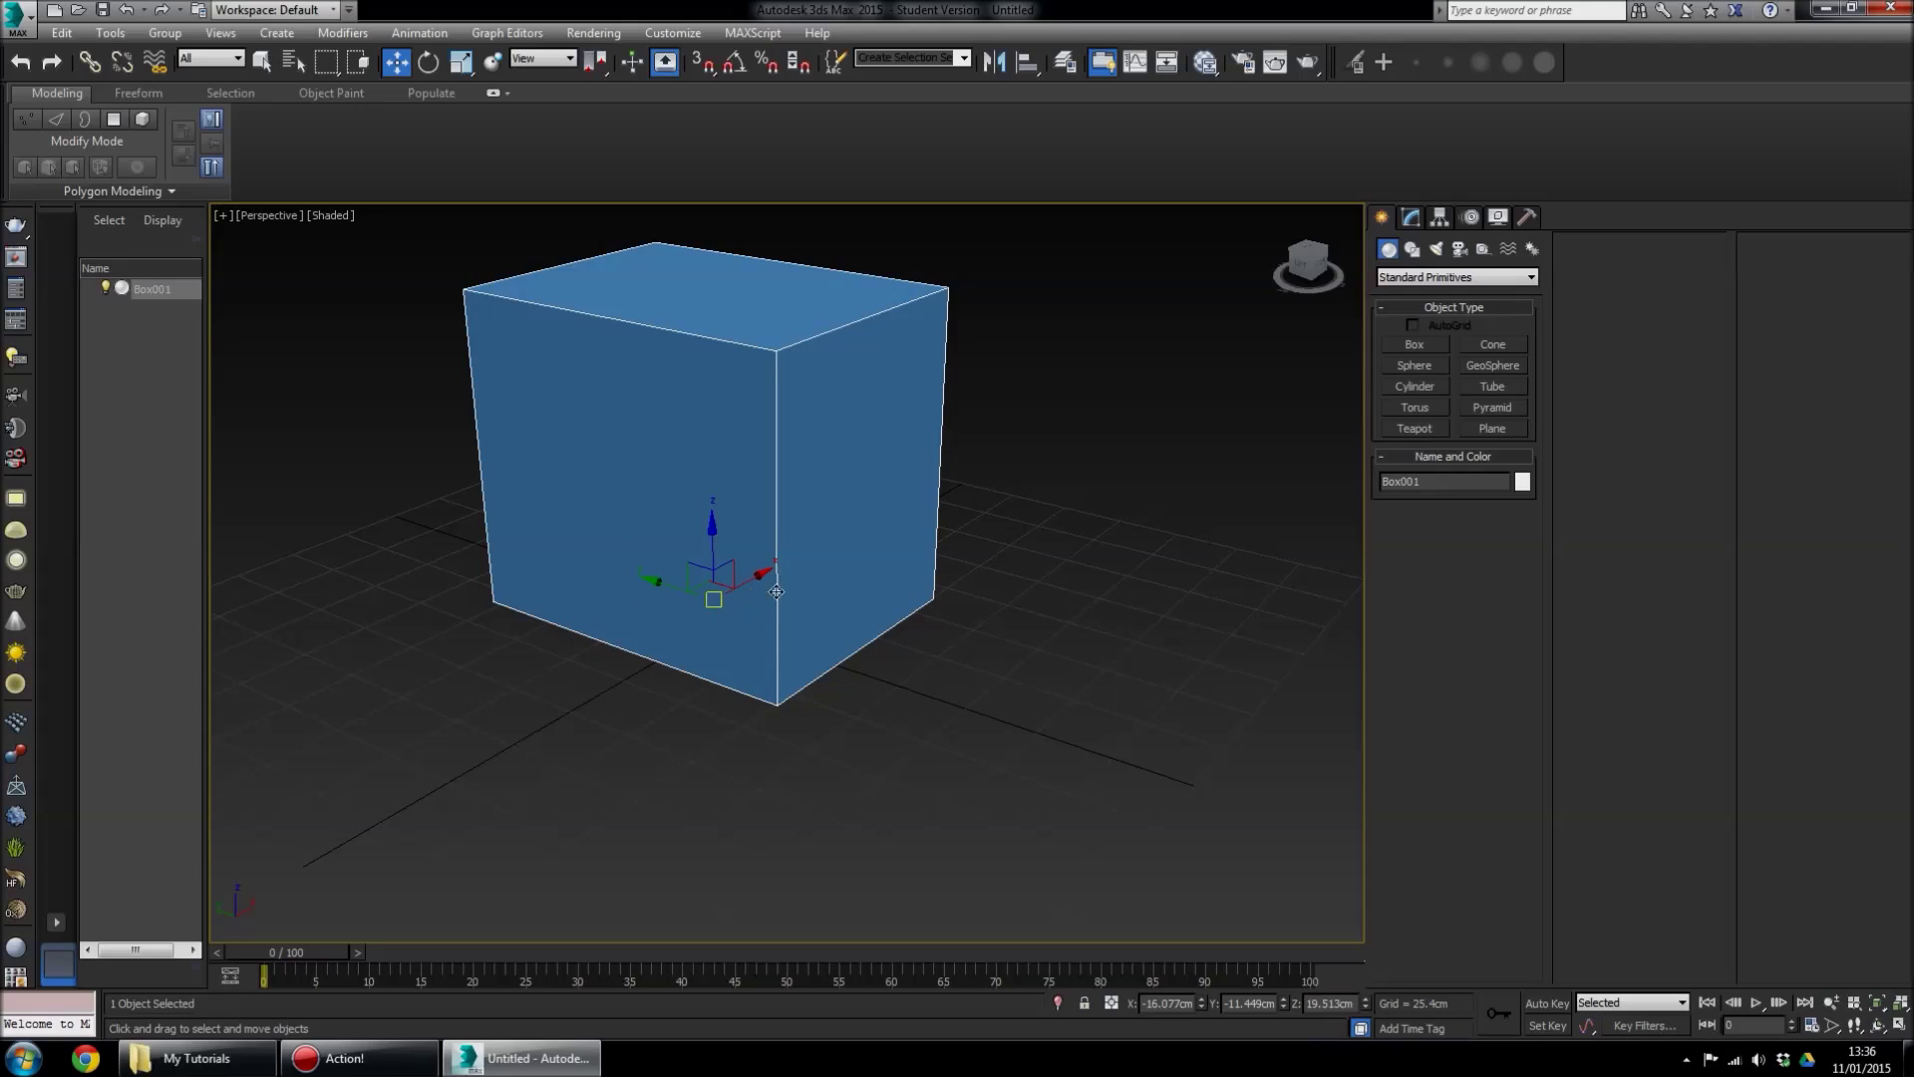
Rotate the box around its axes to about X 1°, Y -13° and Z -21°, and keep it selected
middle_drag(765, 423, 804, 565)
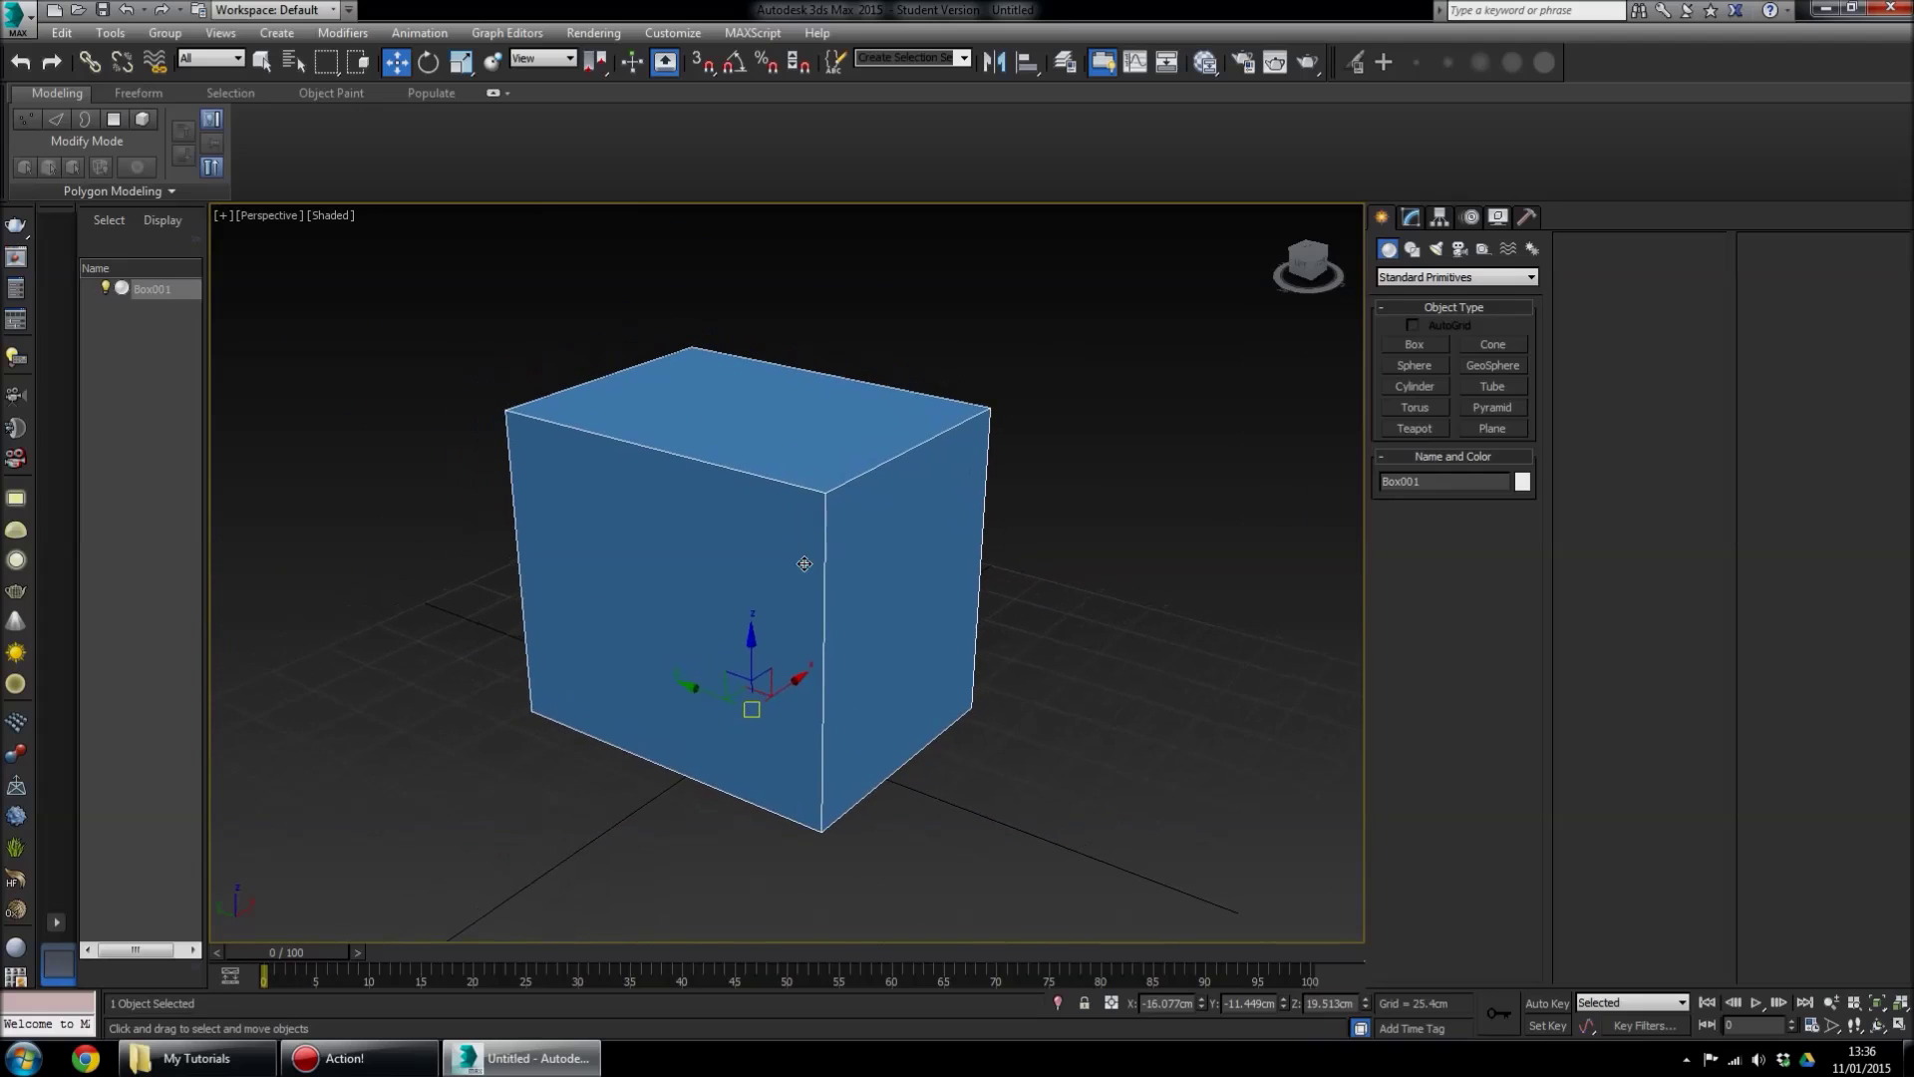
scroll(805, 555, down, 2)
scroll(798, 538, down, 2)
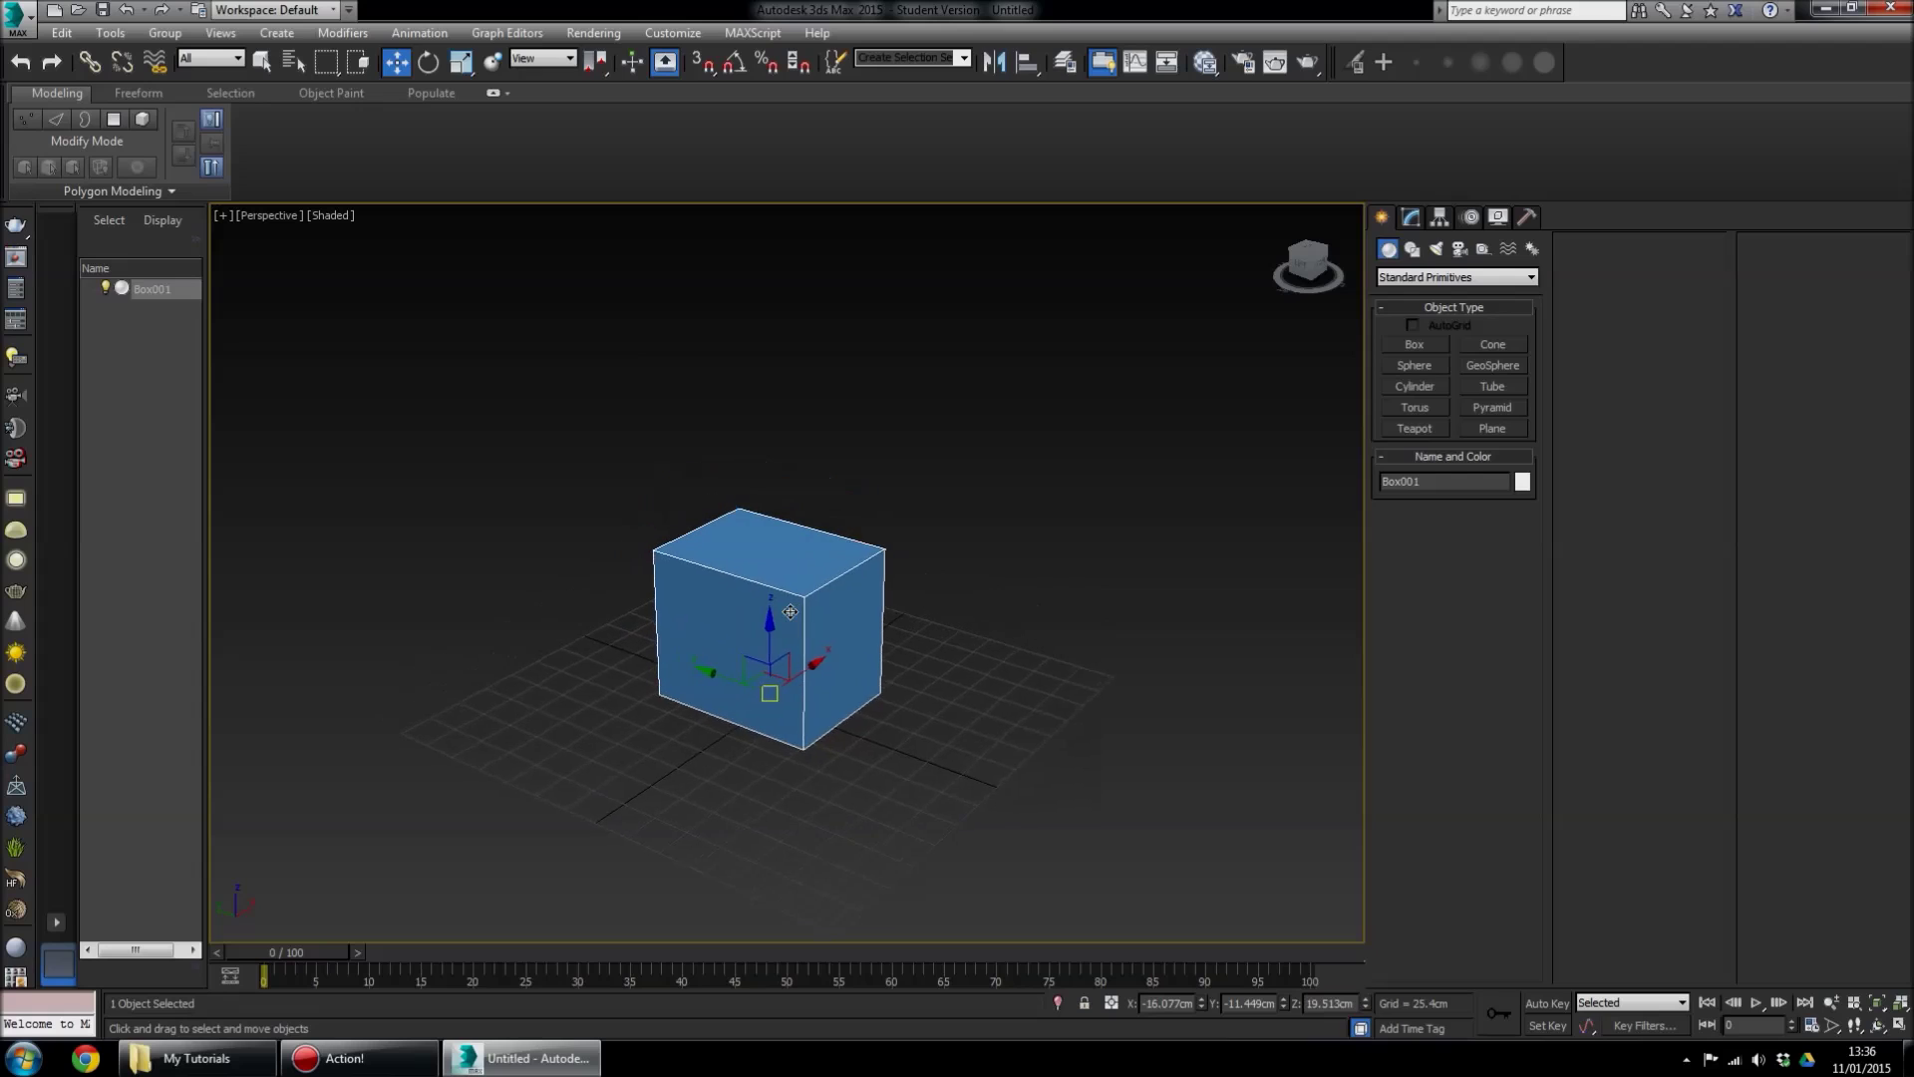
scroll(791, 611, up, 5)
scroll(789, 611, down, 3)
mouse_move(790, 612)
middle_down()
mouse_move(768, 568)
mouse_move(753, 609)
middle_up()
click(1047, 514)
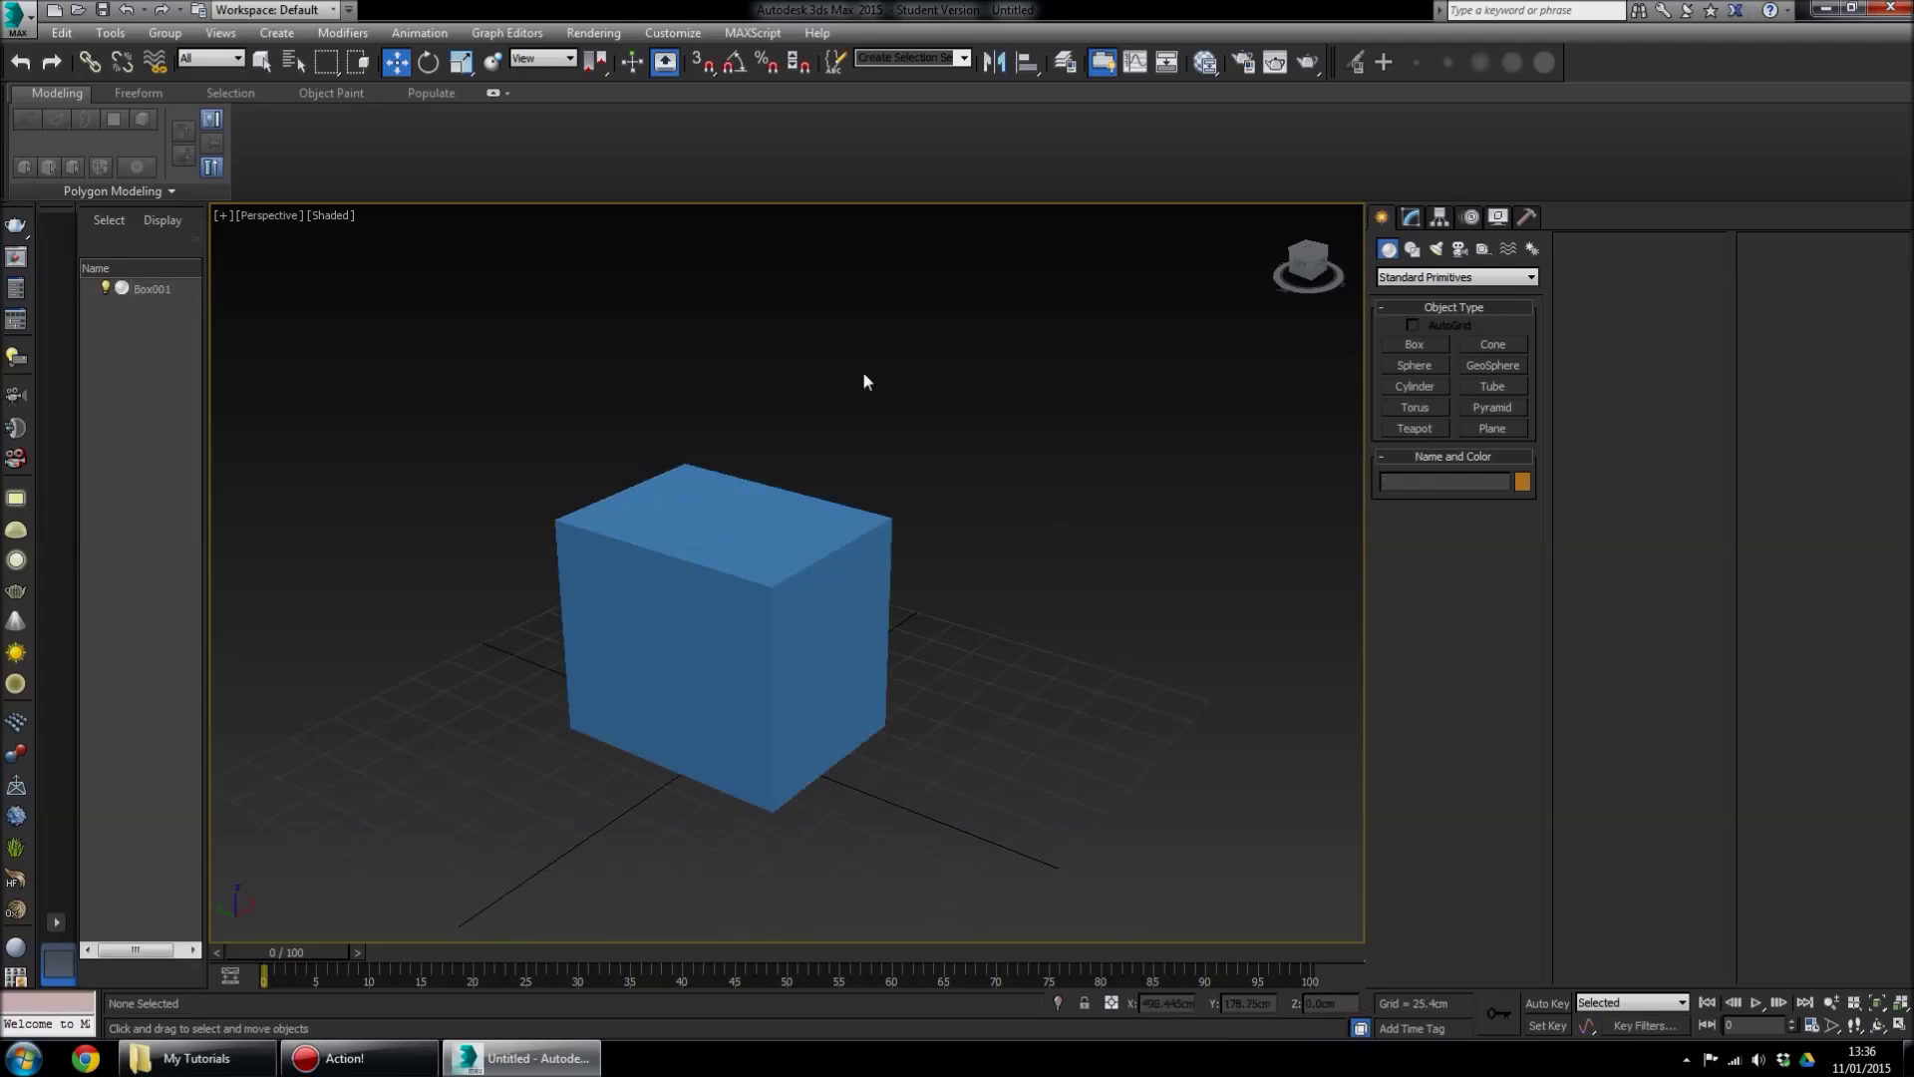
click(429, 63)
click(738, 600)
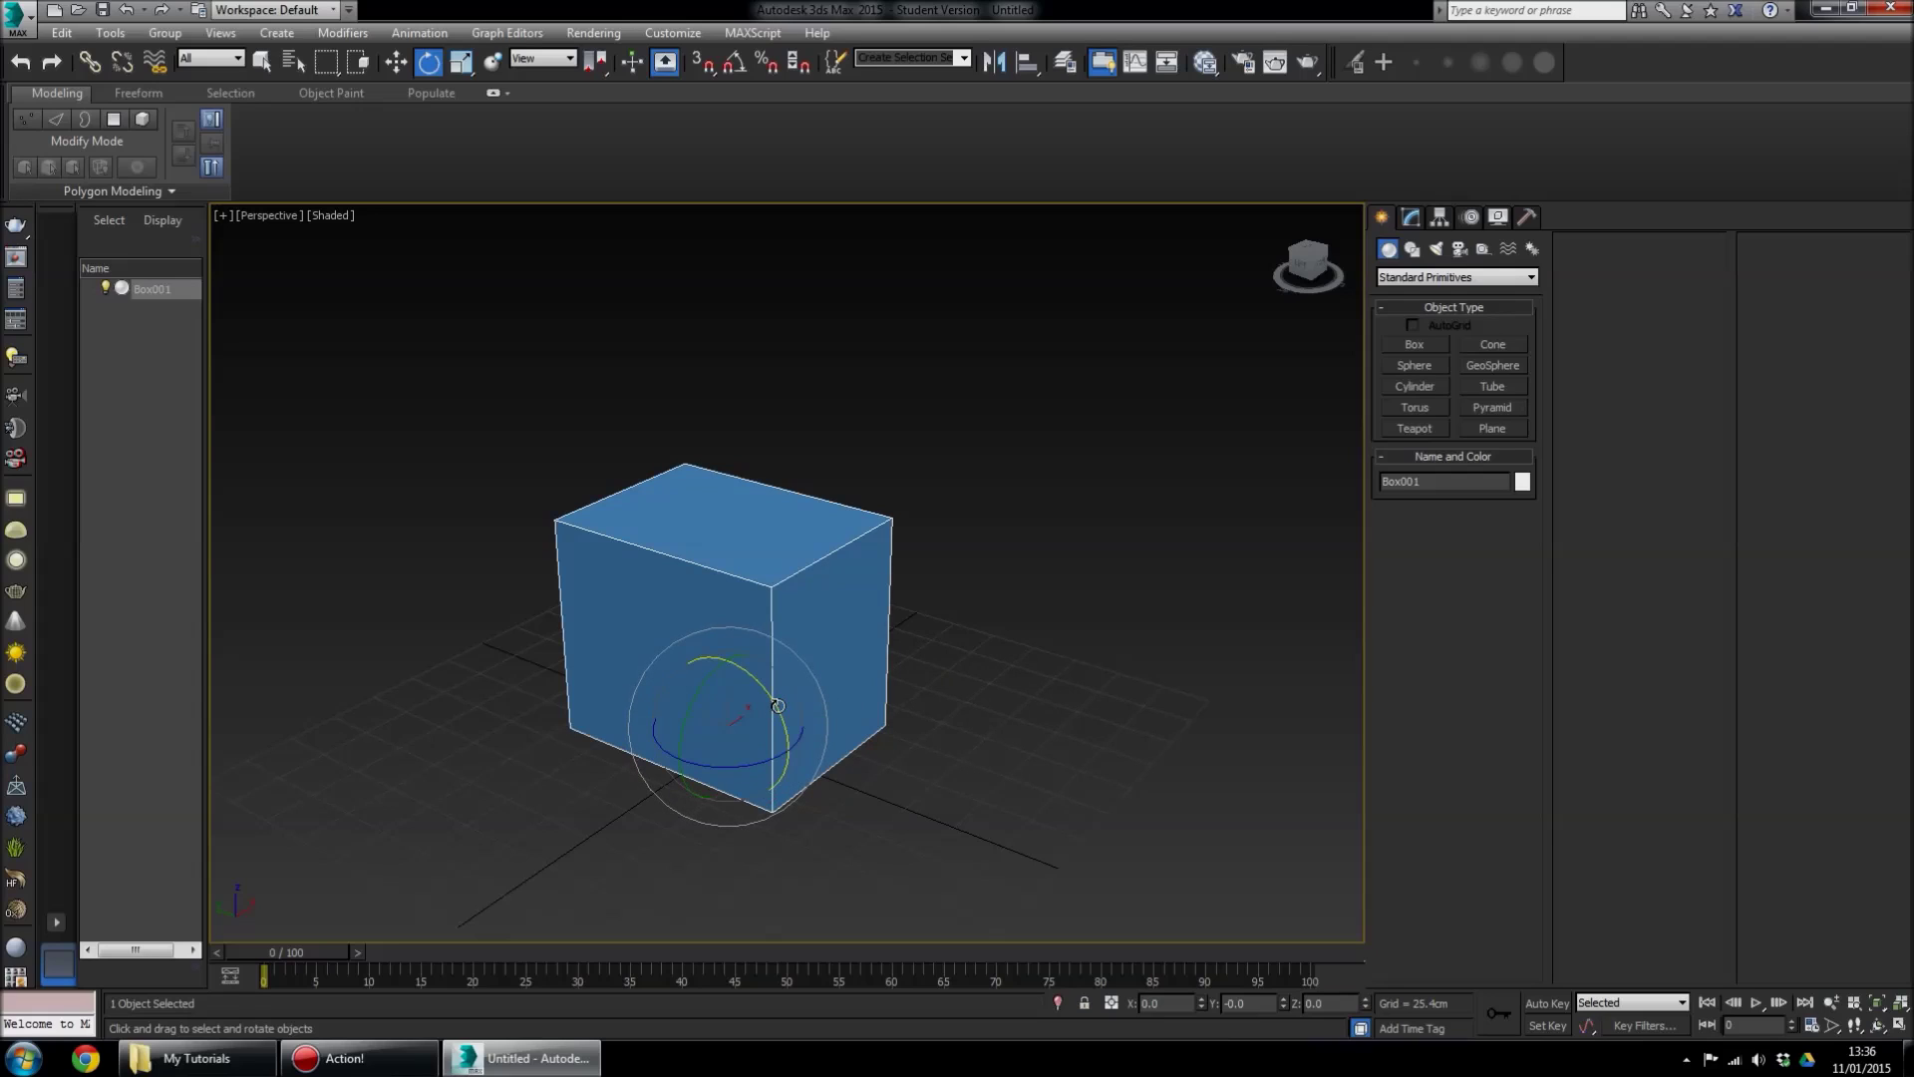
drag(777, 705, 662, 803)
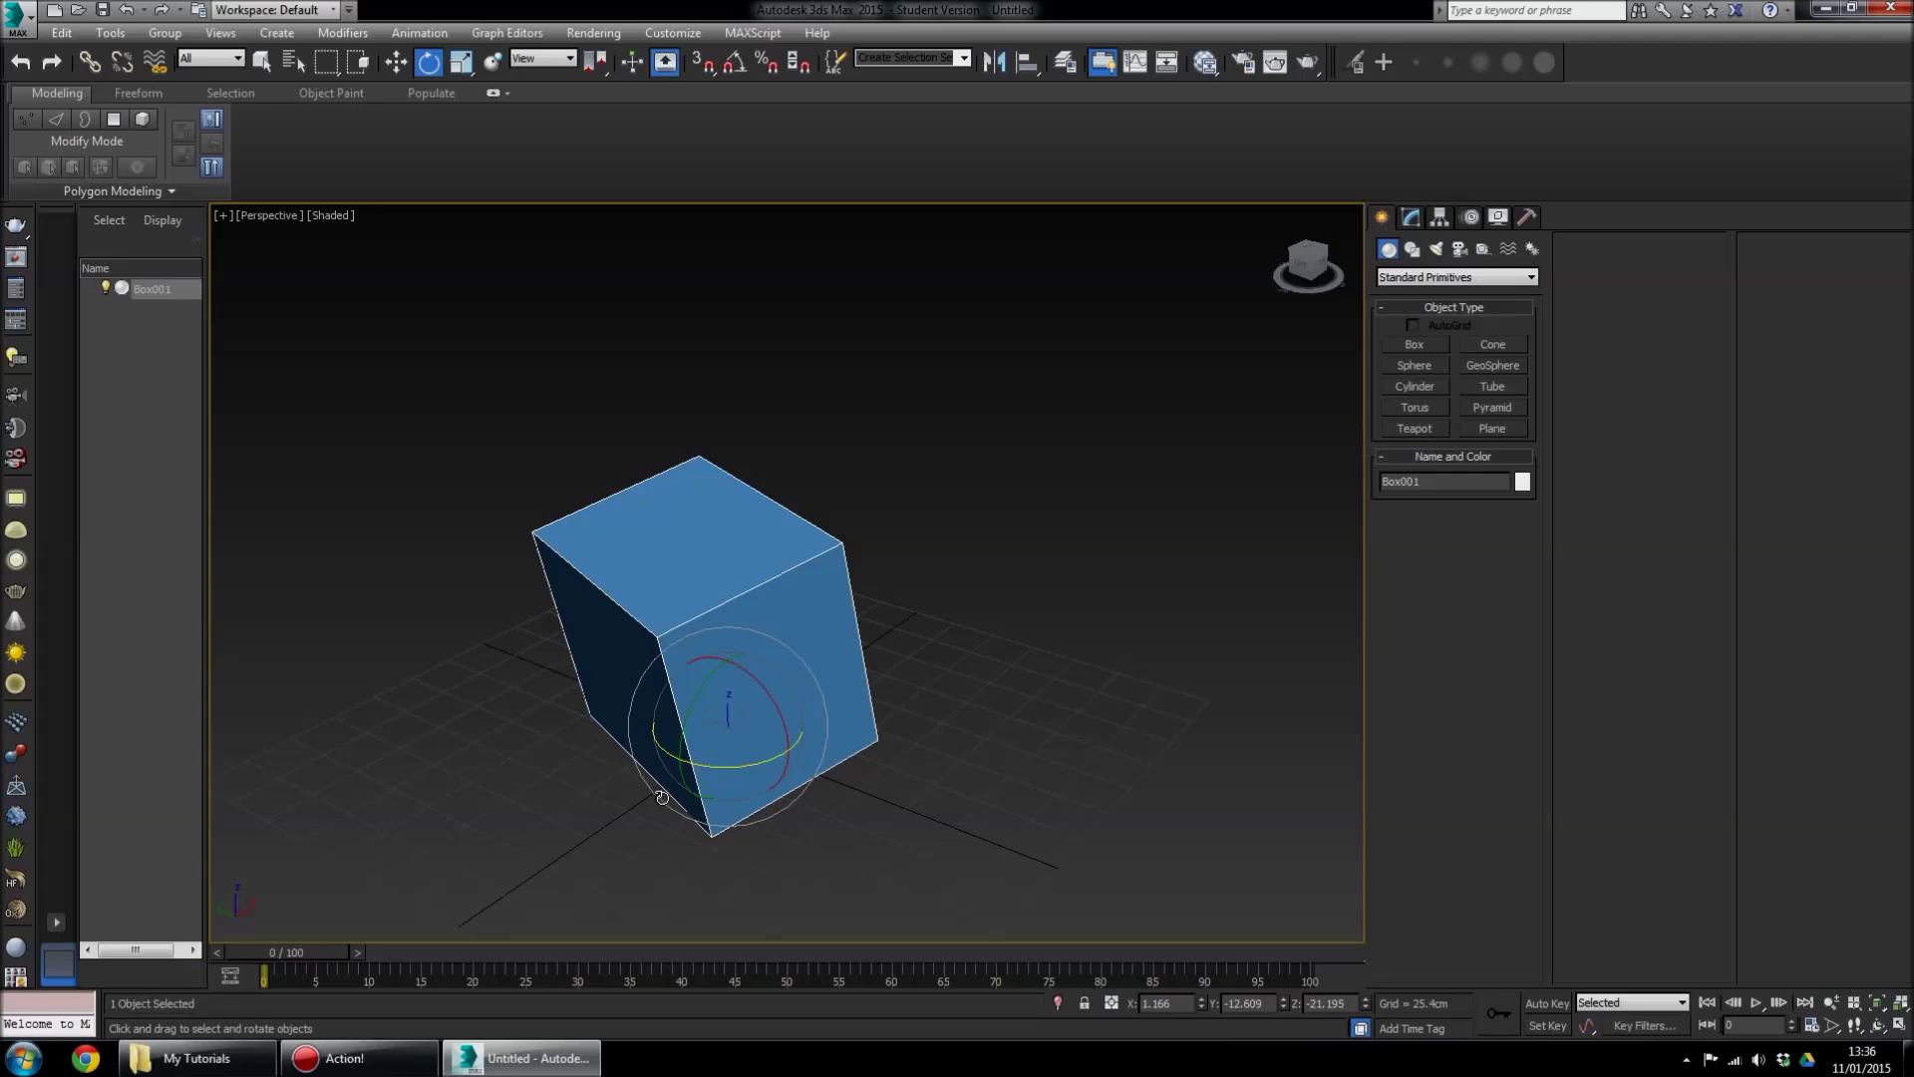
click(959, 524)
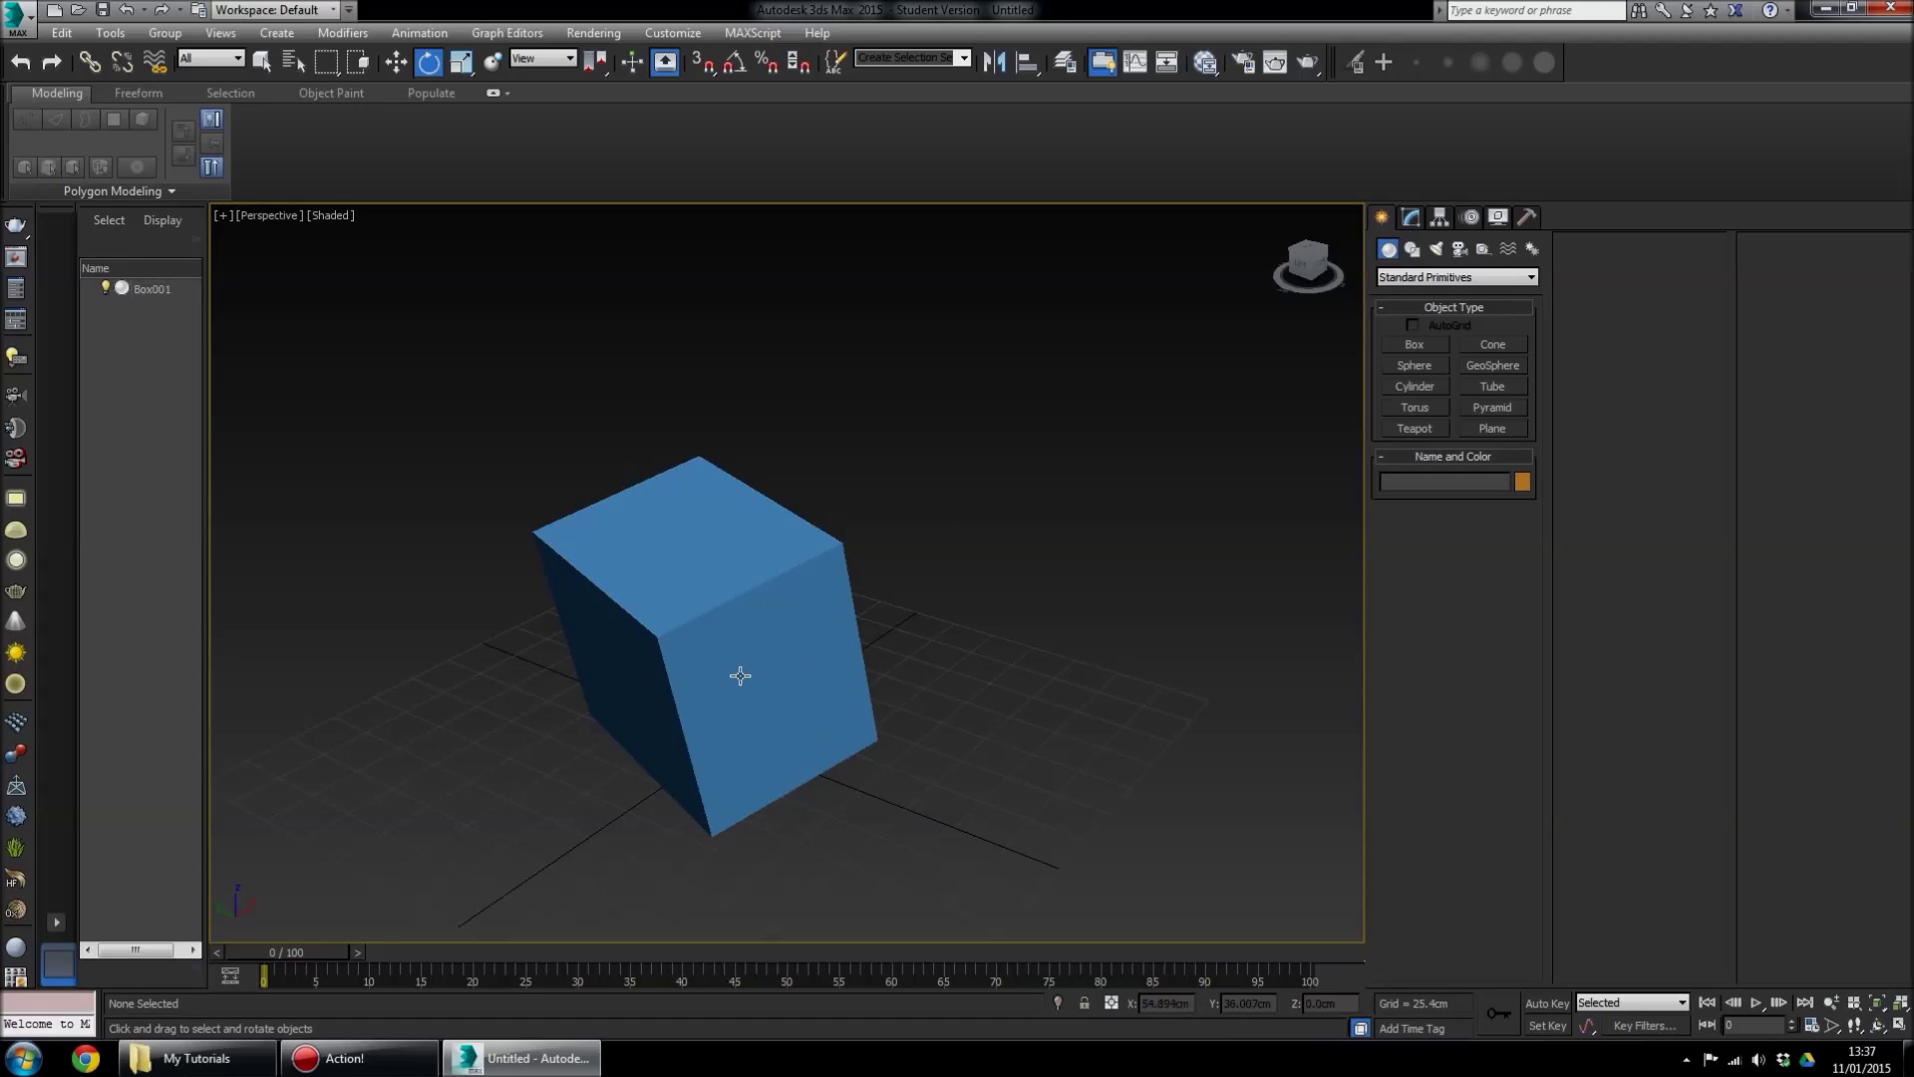
click(842, 678)
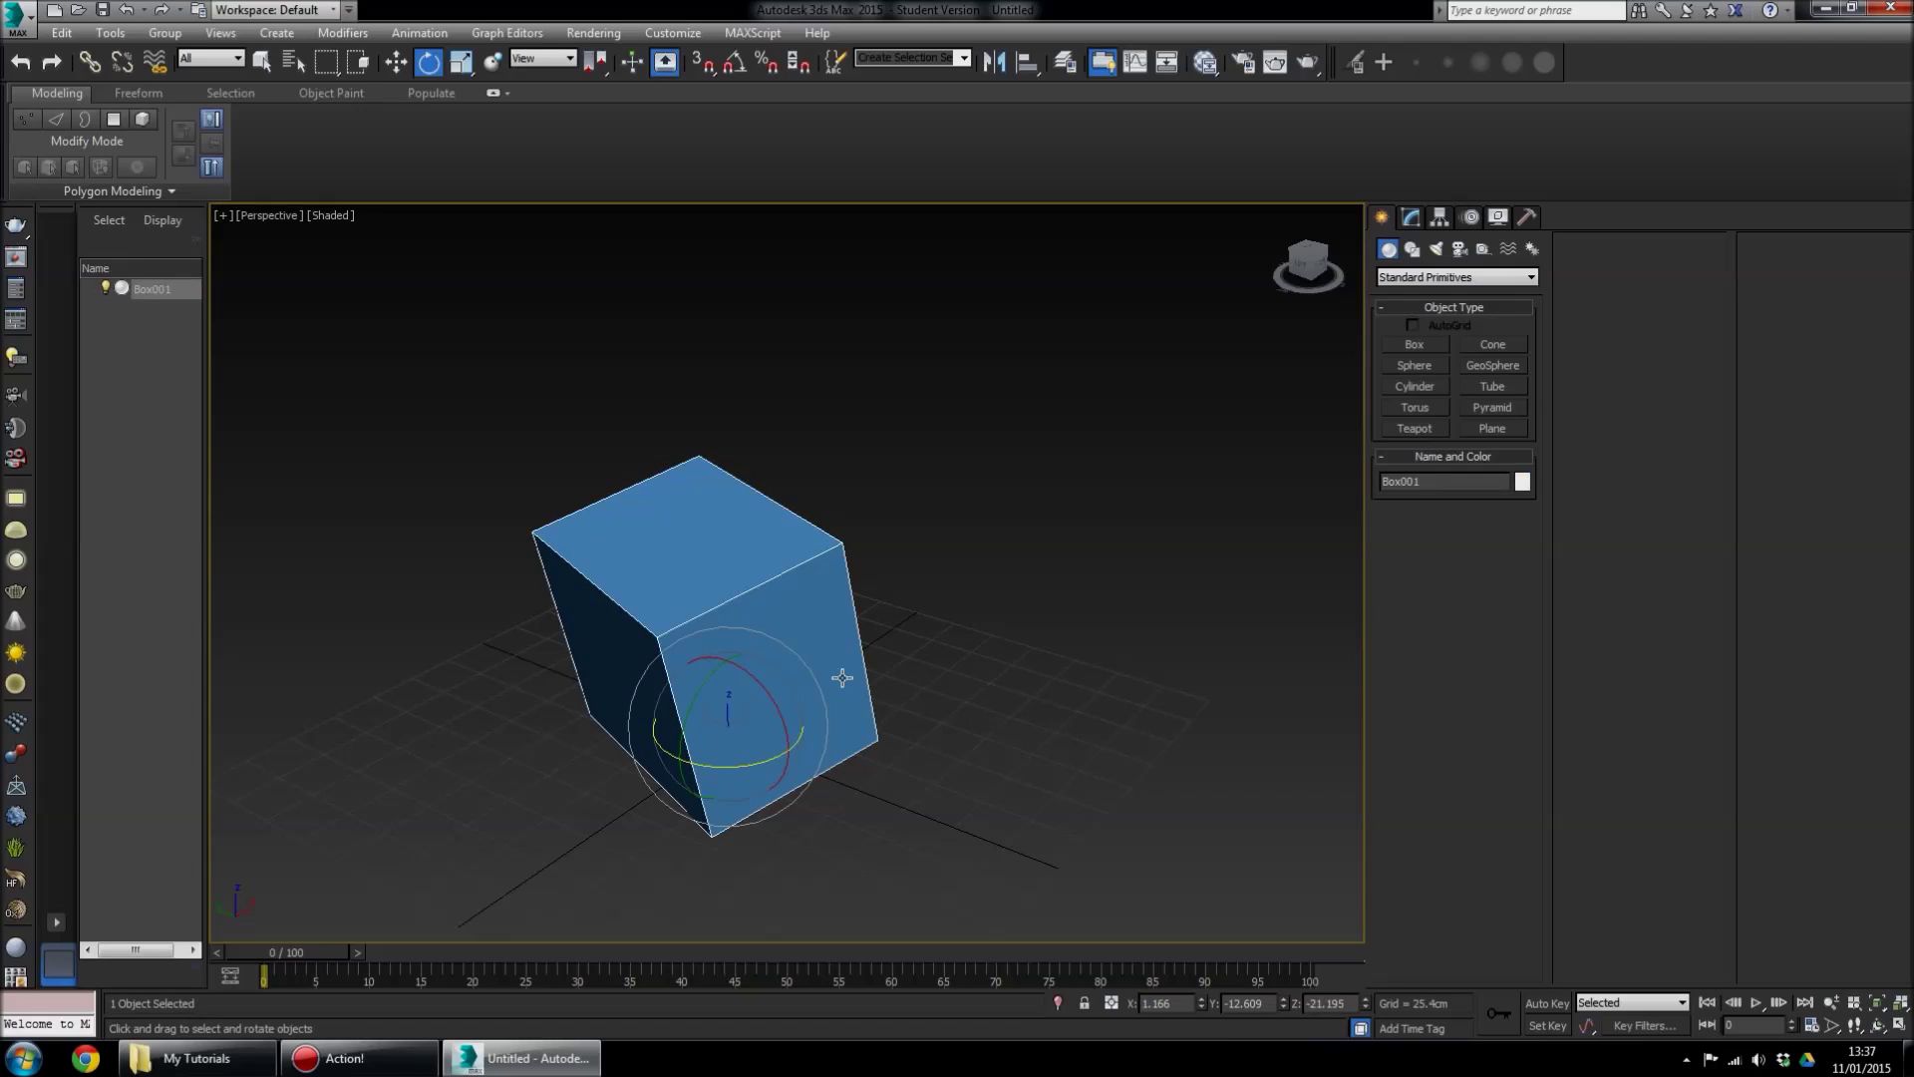
Undo the box's rotations and leave it deselected in its upright orientation
key(ctrl+z)
key(ctrl+z)
key(ctrl+z)
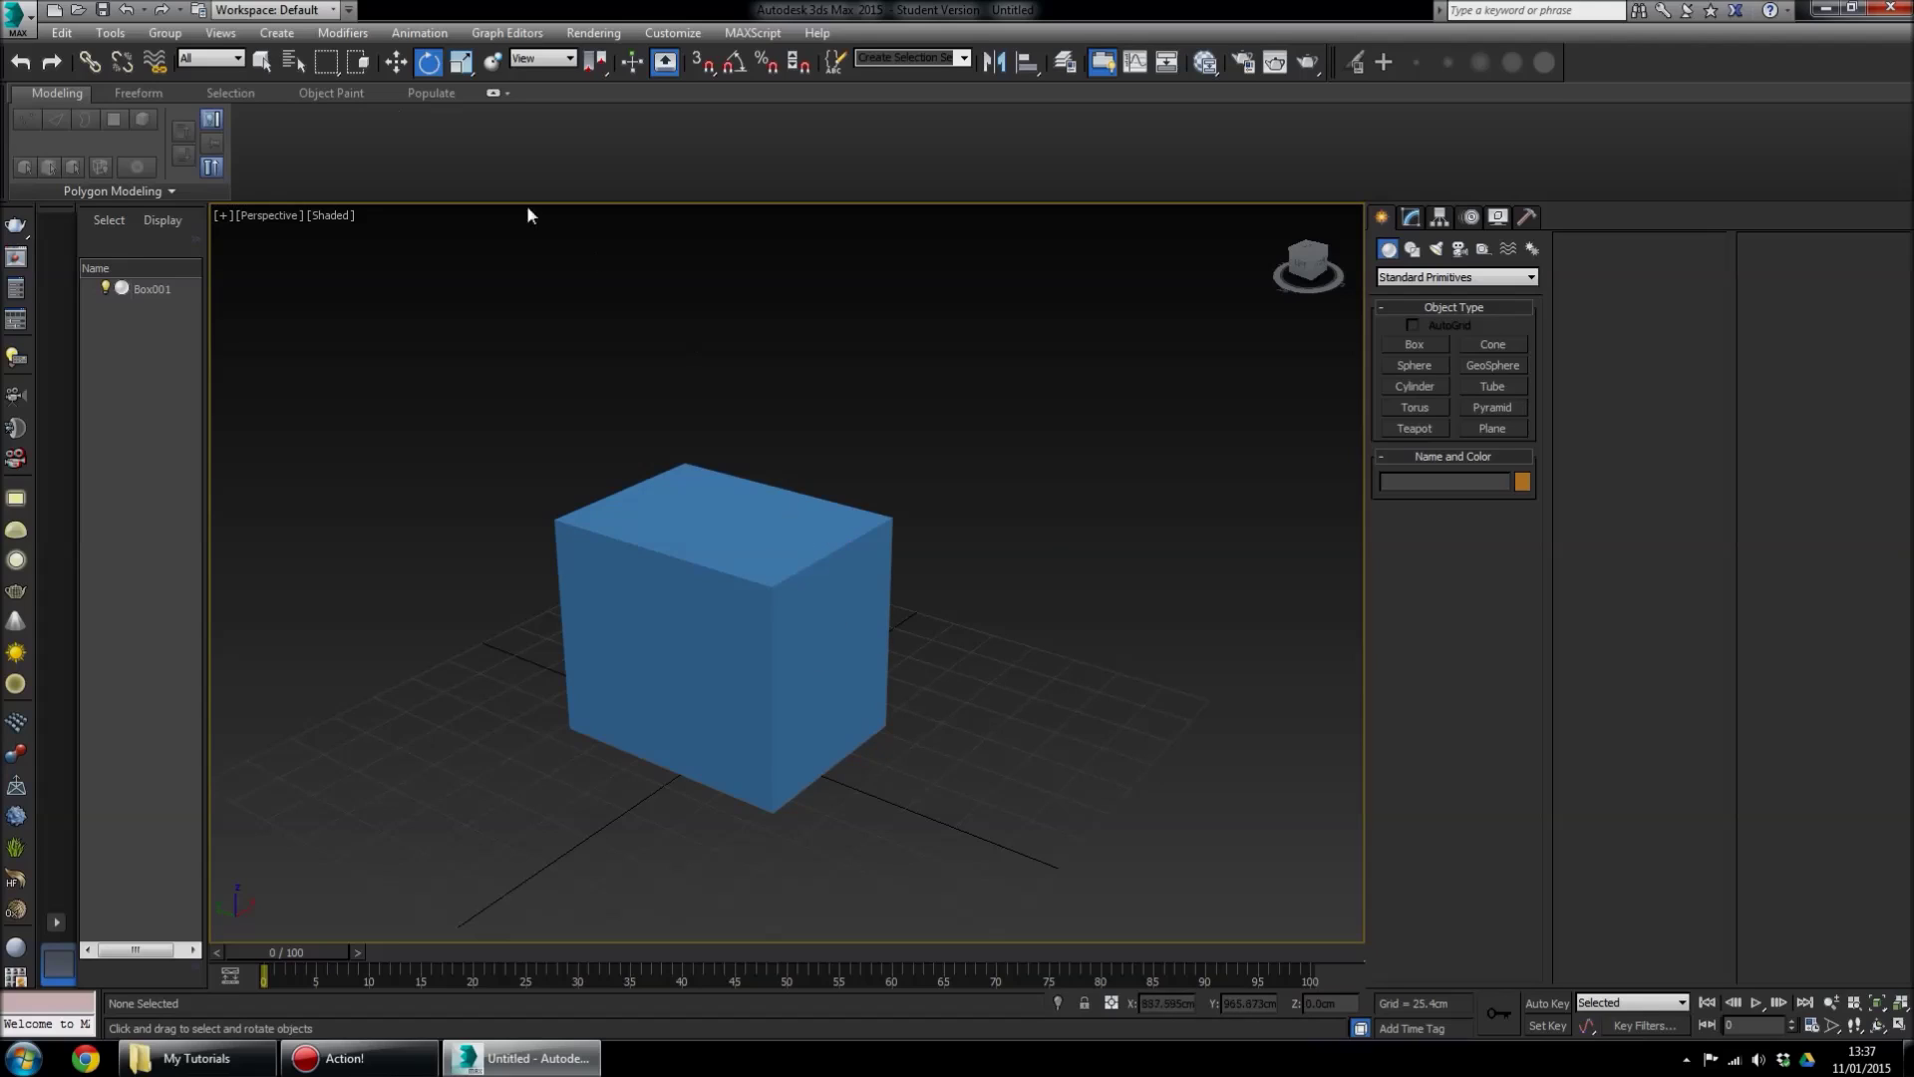
Scale the box along the Z axis to about 123%
click(461, 62)
click(784, 550)
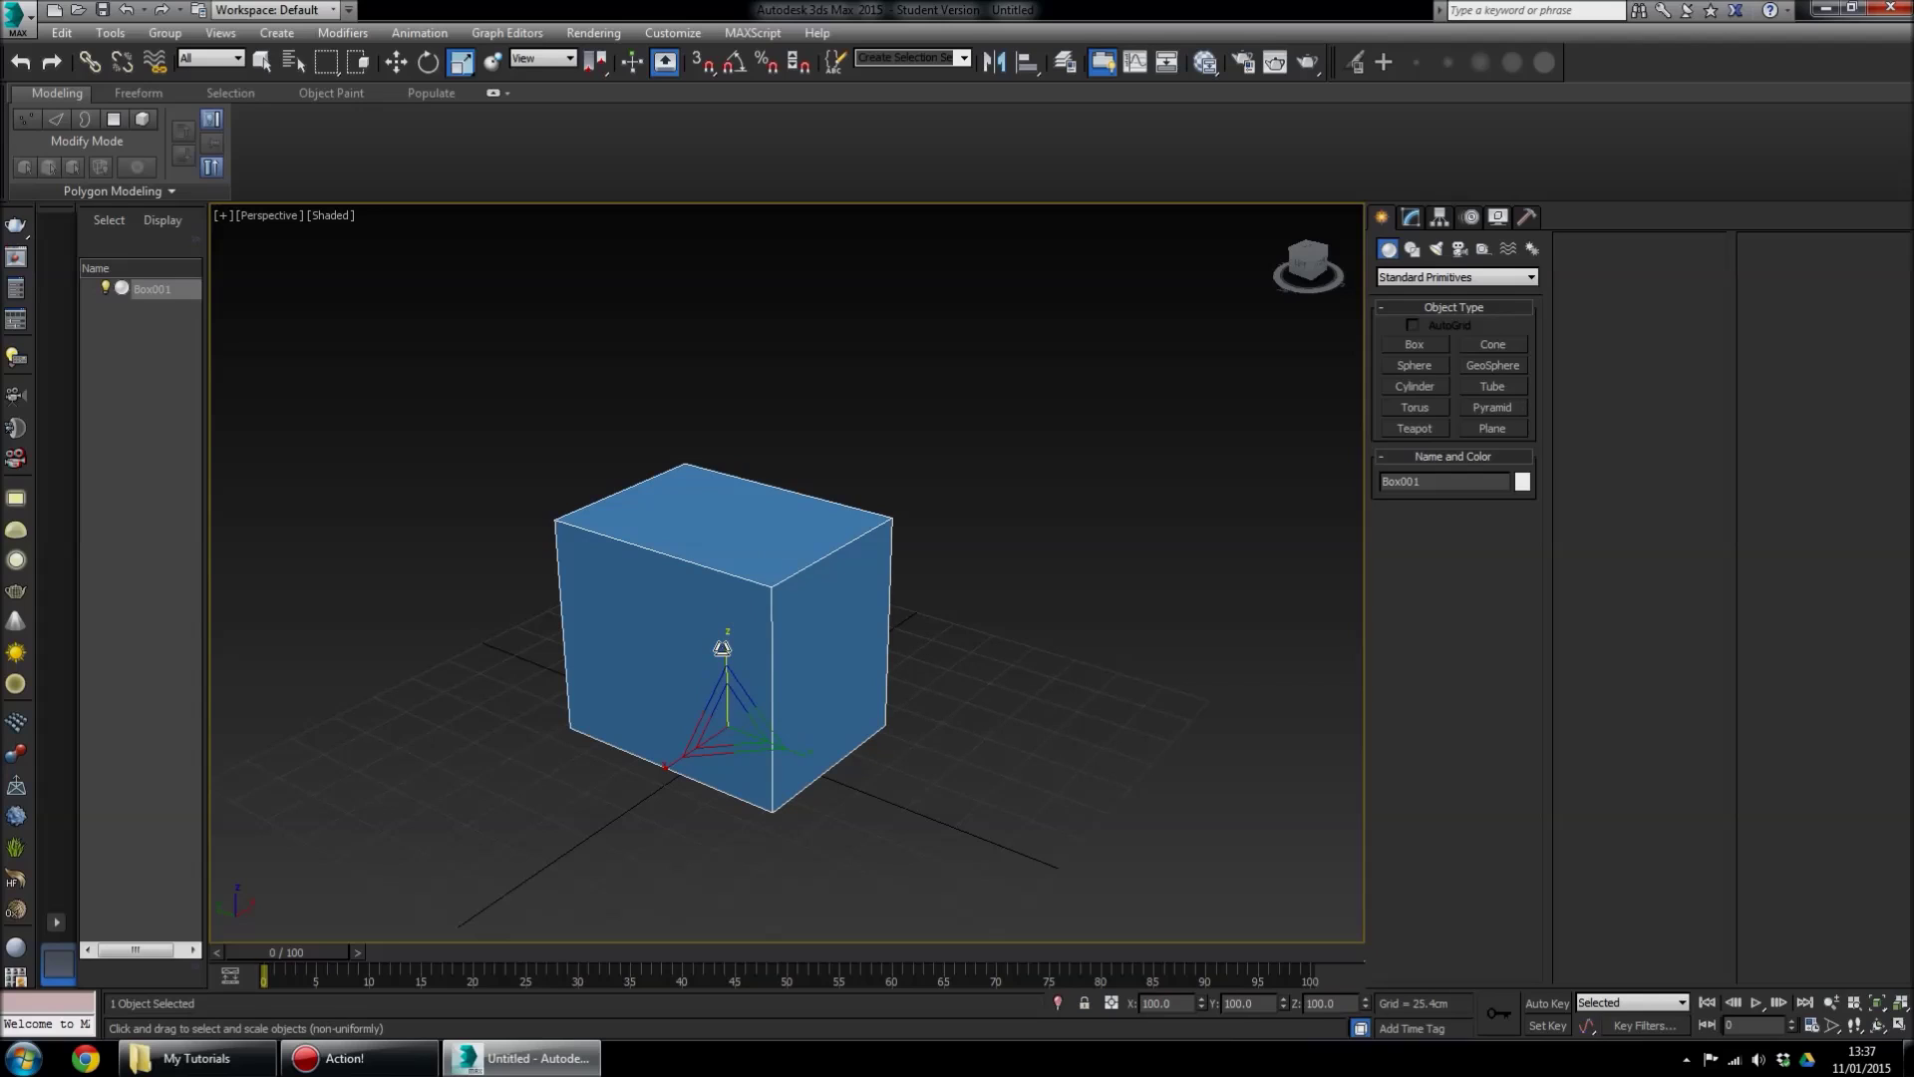
mouse_move(721, 648)
mouse_down()
mouse_move(721, 448)
mouse_move(739, 667)
mouse_move(742, 638)
mouse_up()
Scale the box to about 234% along Y and 86% along X, plus uniform and two-axis scaling, and deselect it
drag(810, 764, 878, 792)
mouse_move(666, 762)
mouse_down()
mouse_move(534, 838)
mouse_move(673, 779)
mouse_up()
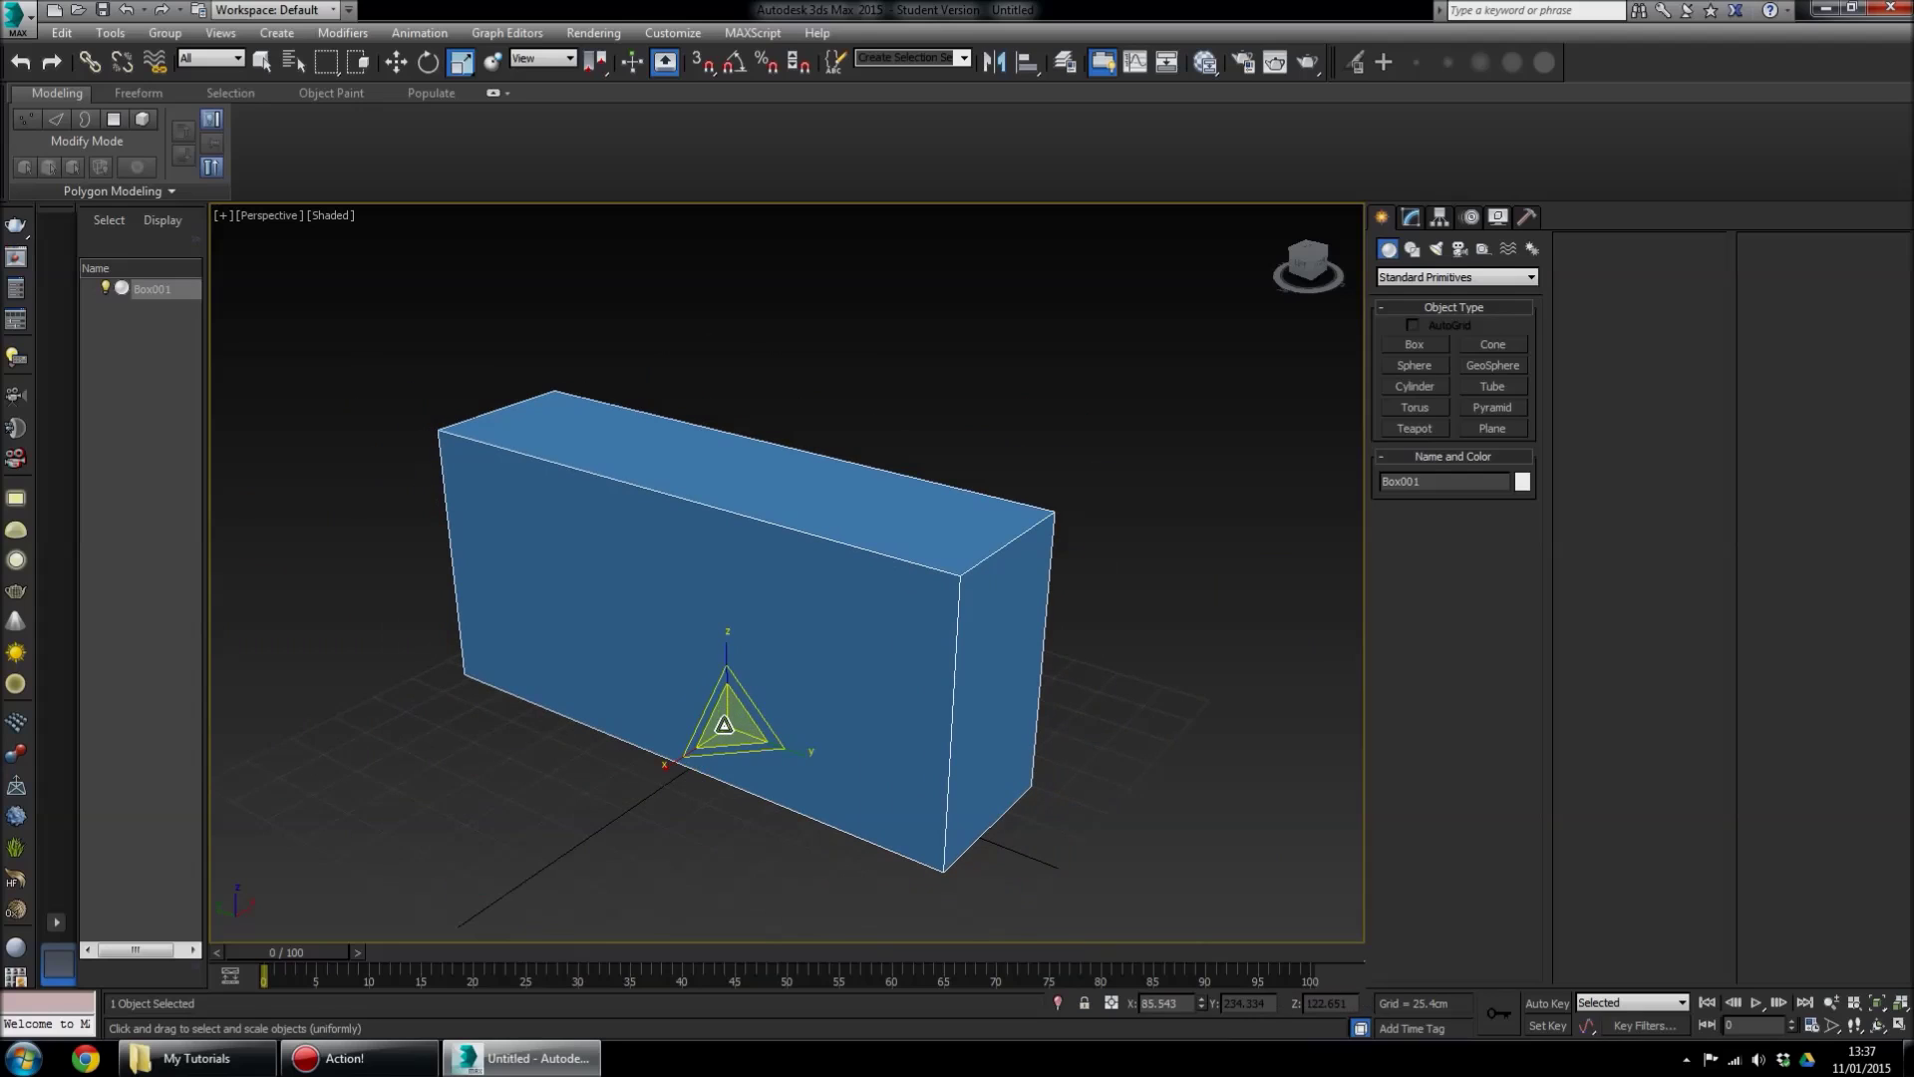
mouse_move(724, 724)
mouse_down()
mouse_move(722, 599)
mouse_move(742, 718)
mouse_up()
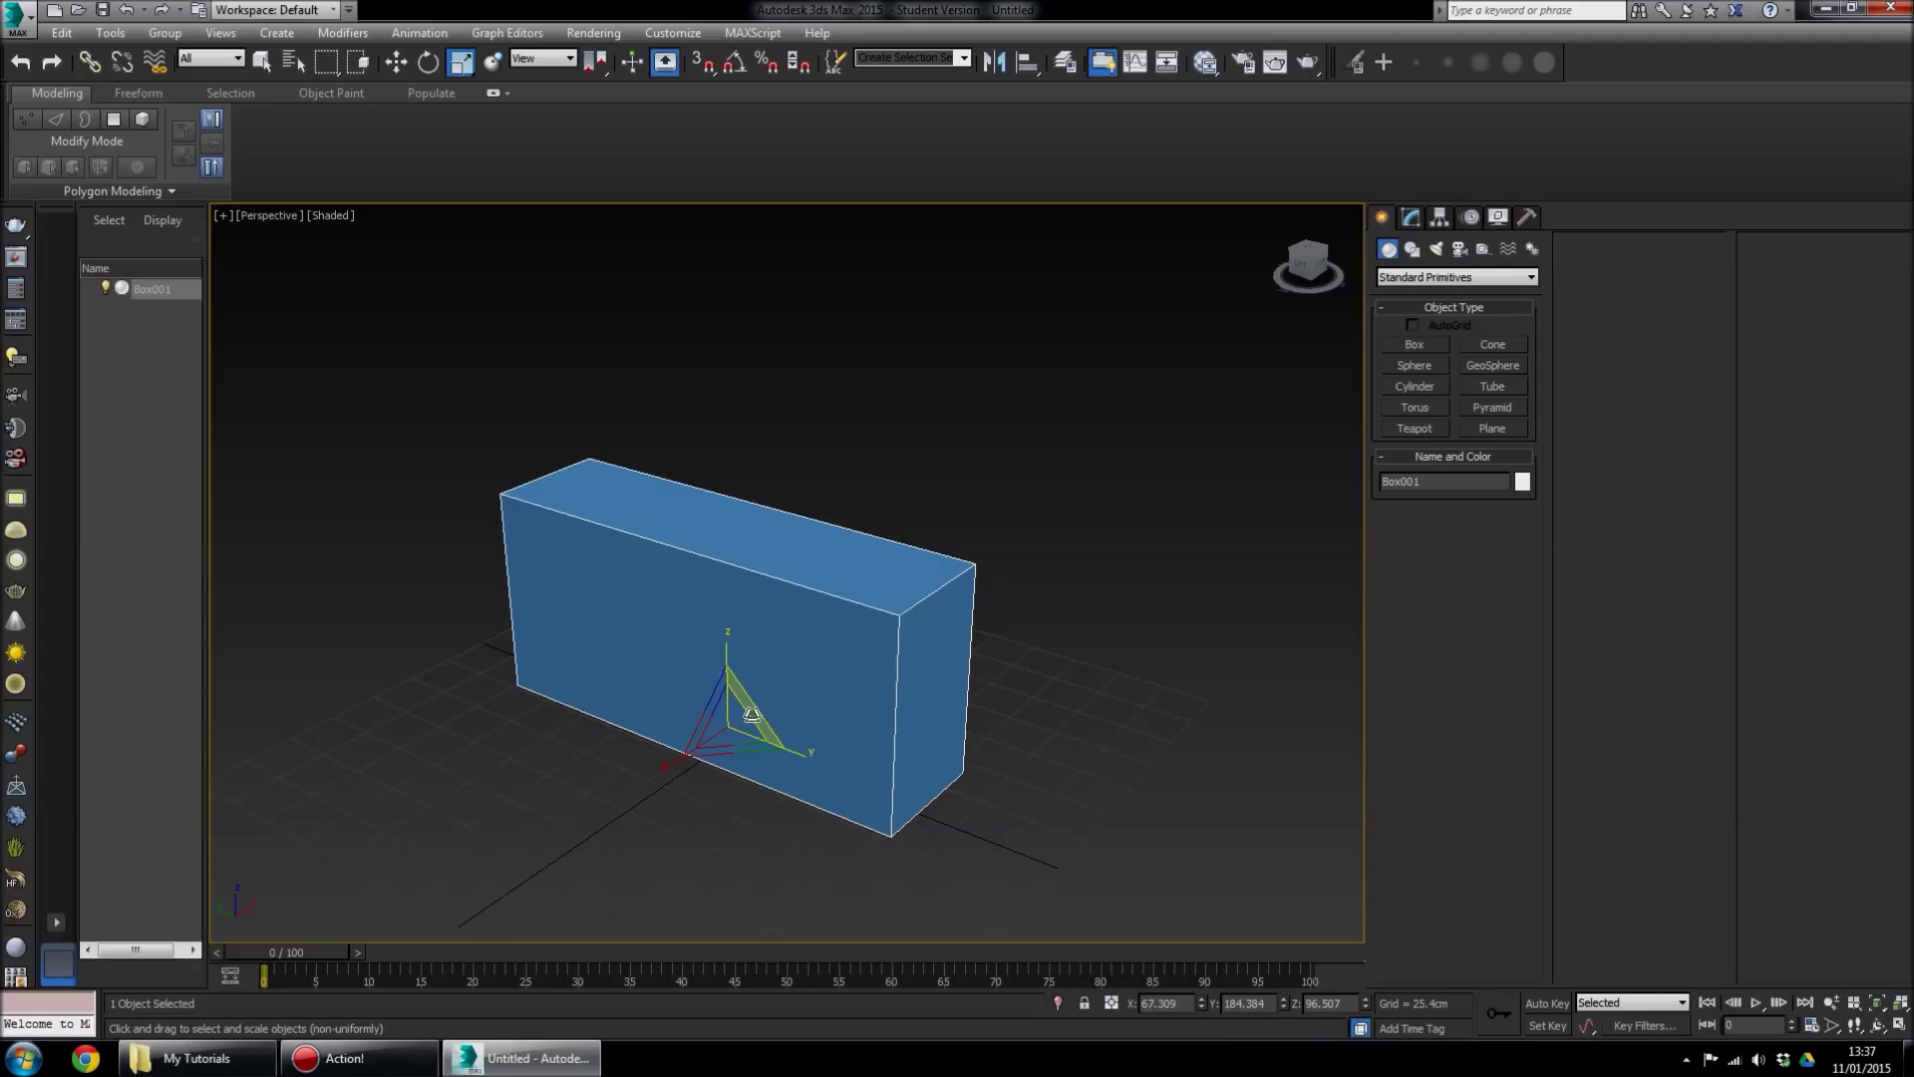
drag(752, 715, 674, 684)
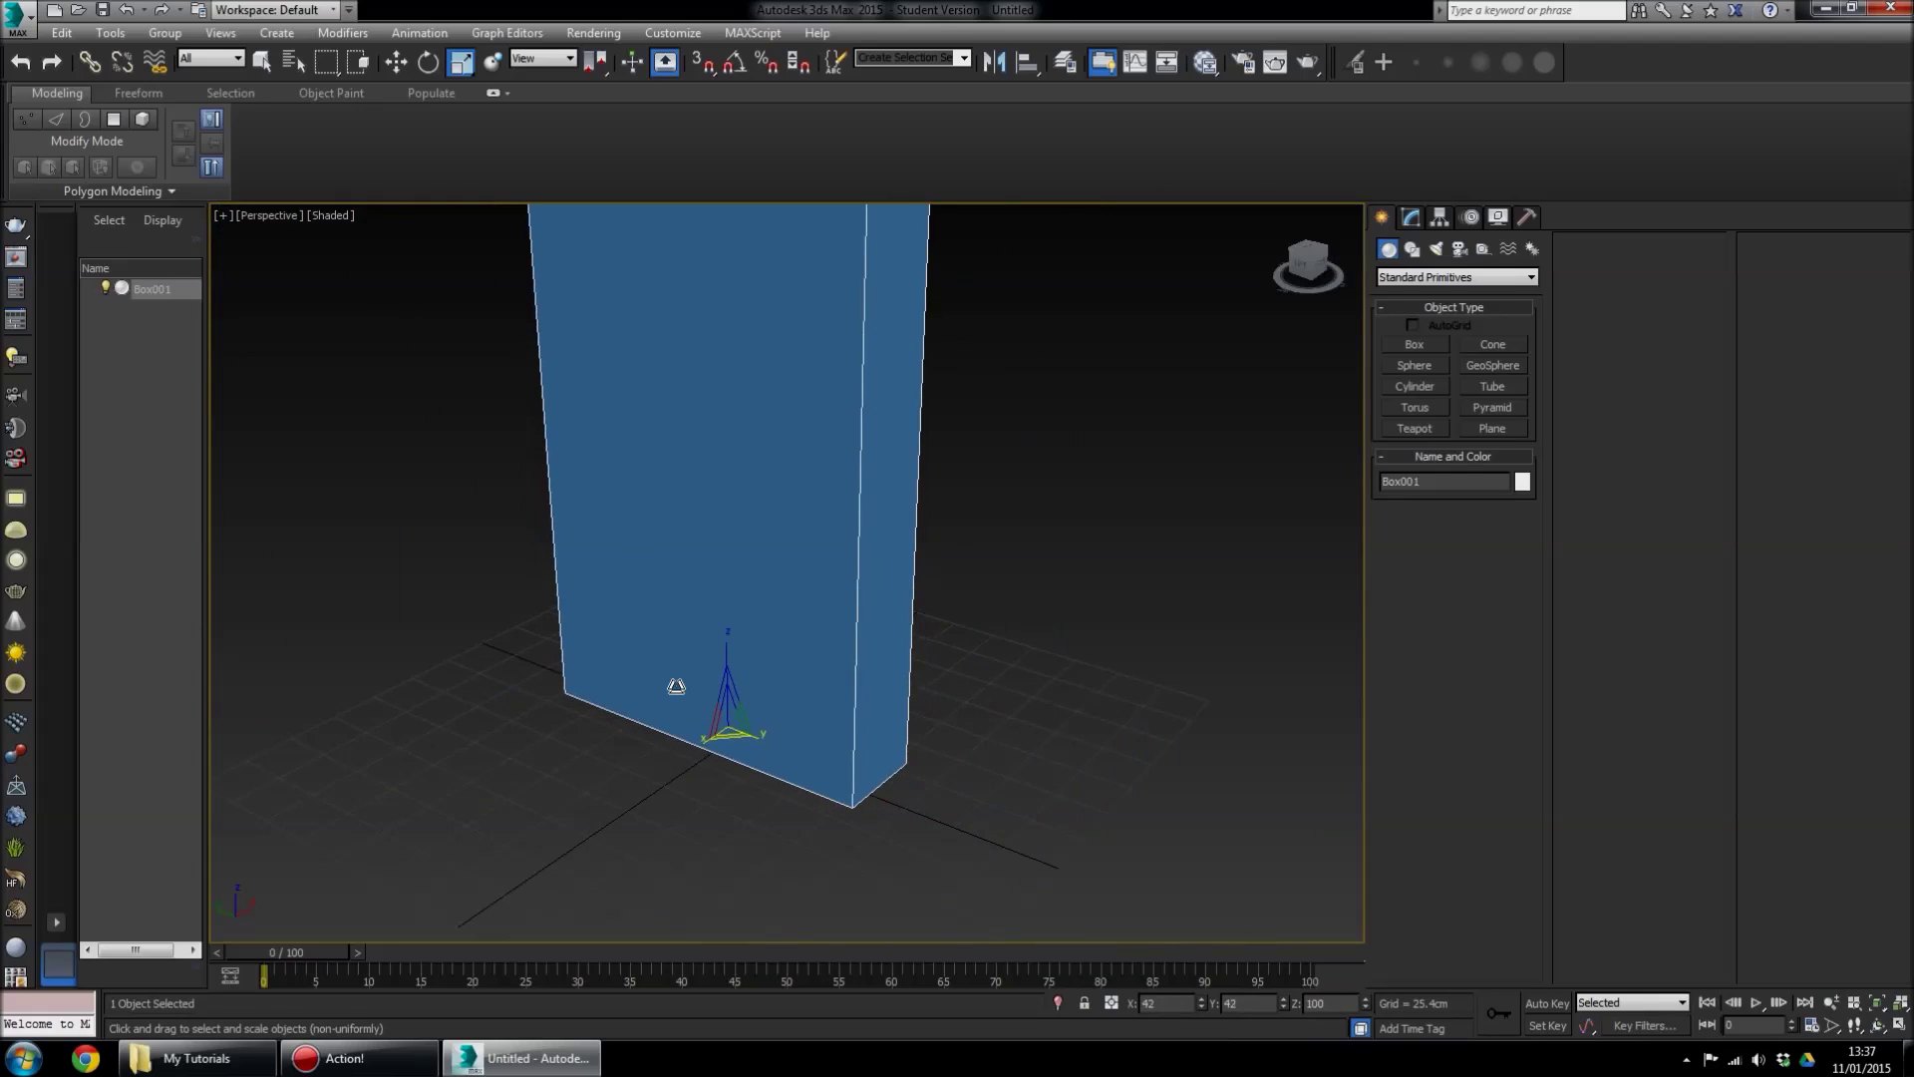
click(1066, 584)
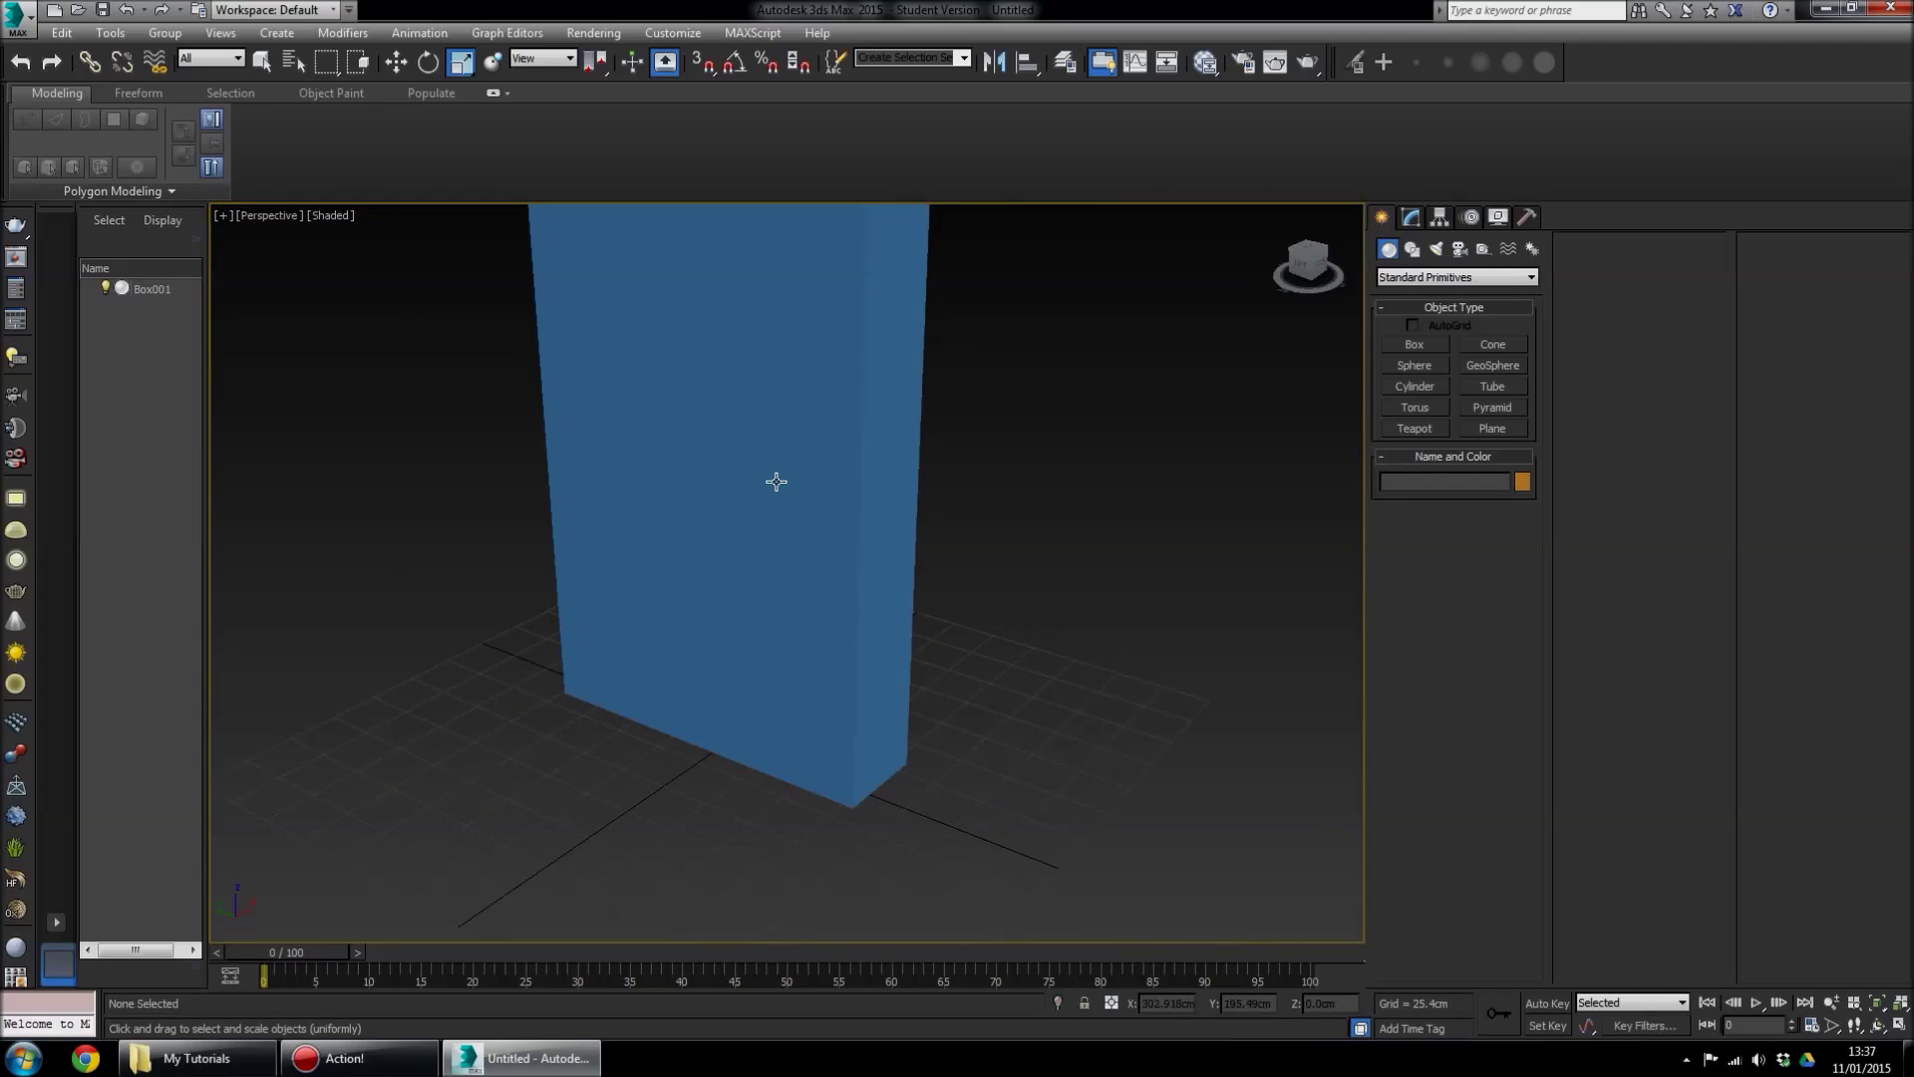
Undo the scaling back to the box's first Z-axis stretch and deselect the box
key(ctrl+z)
key(ctrl+z)
key(ctrl+z)
key(ctrl+z)
key(ctrl+z)
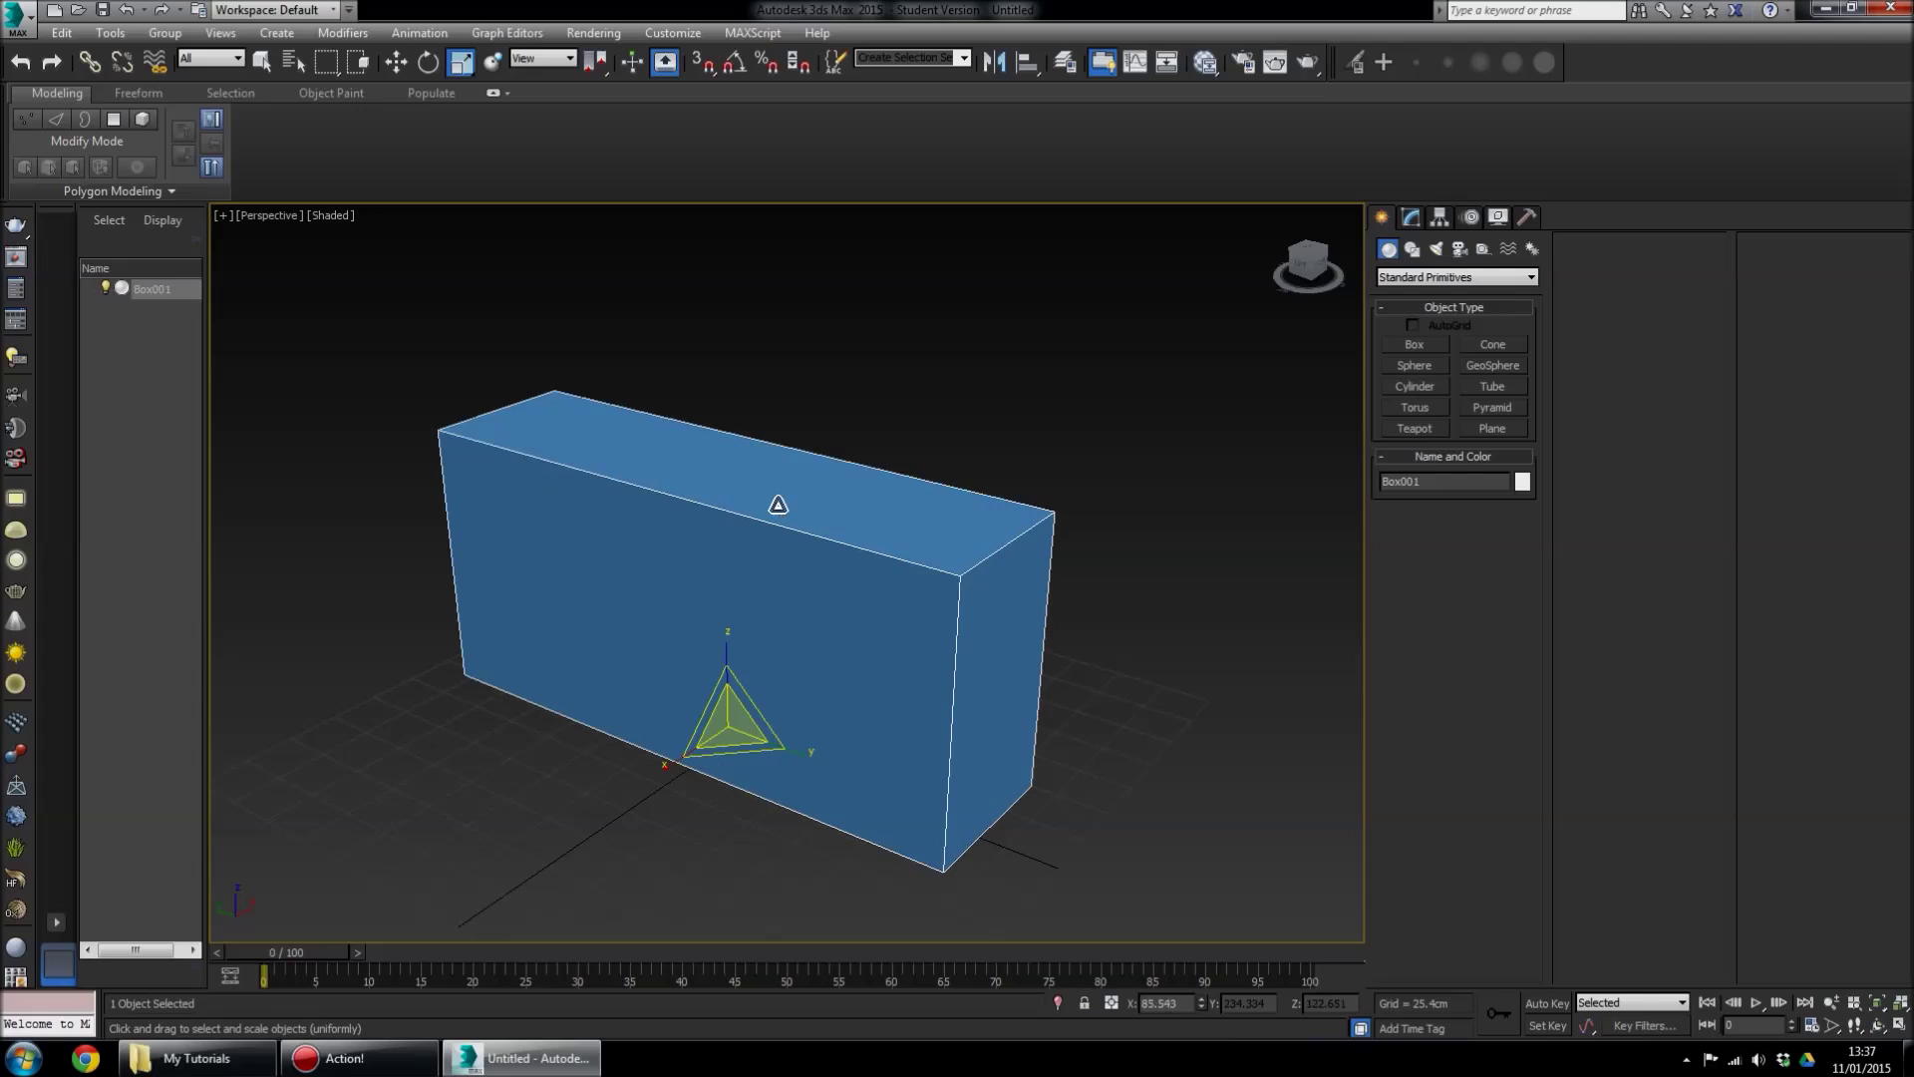
key(ctrl+z)
click(1158, 461)
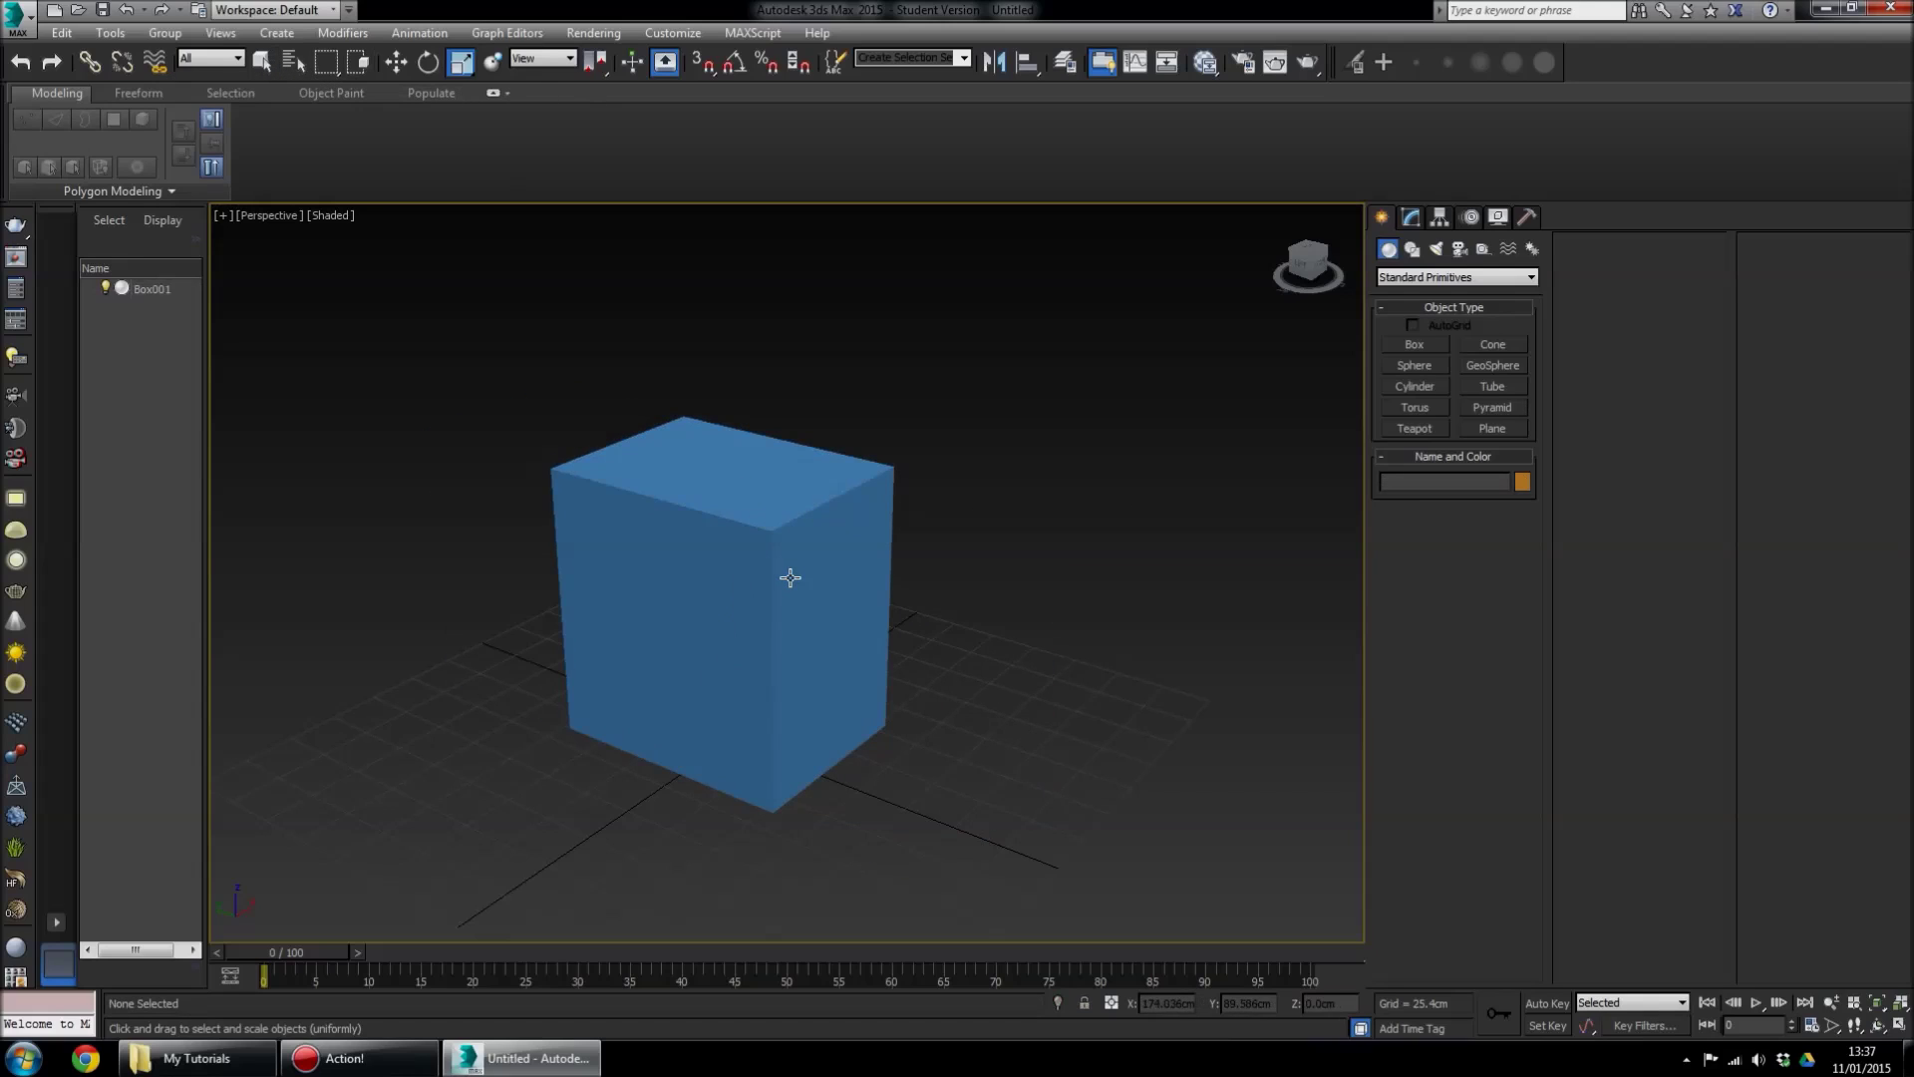
Delete the stretched box and switch back to plain object selection
middle_drag(868, 627, 882, 589)
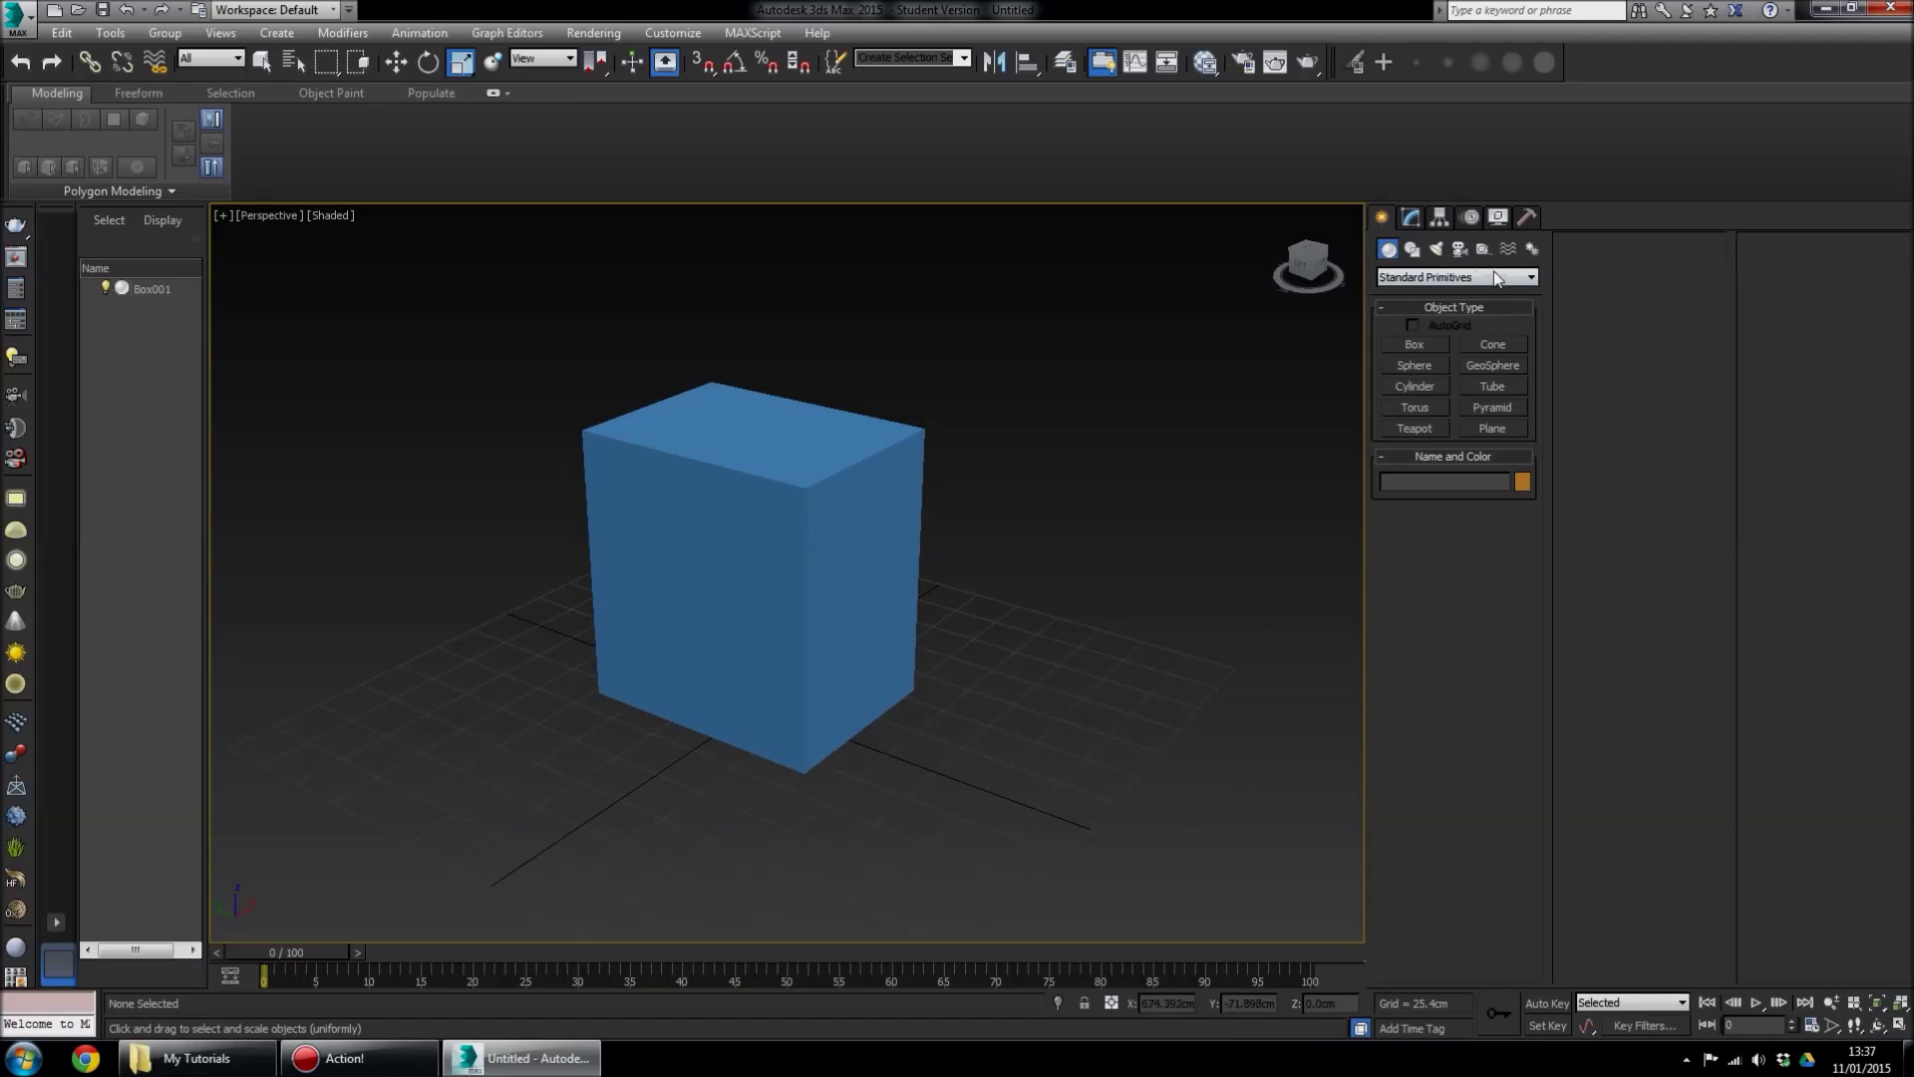
click(859, 588)
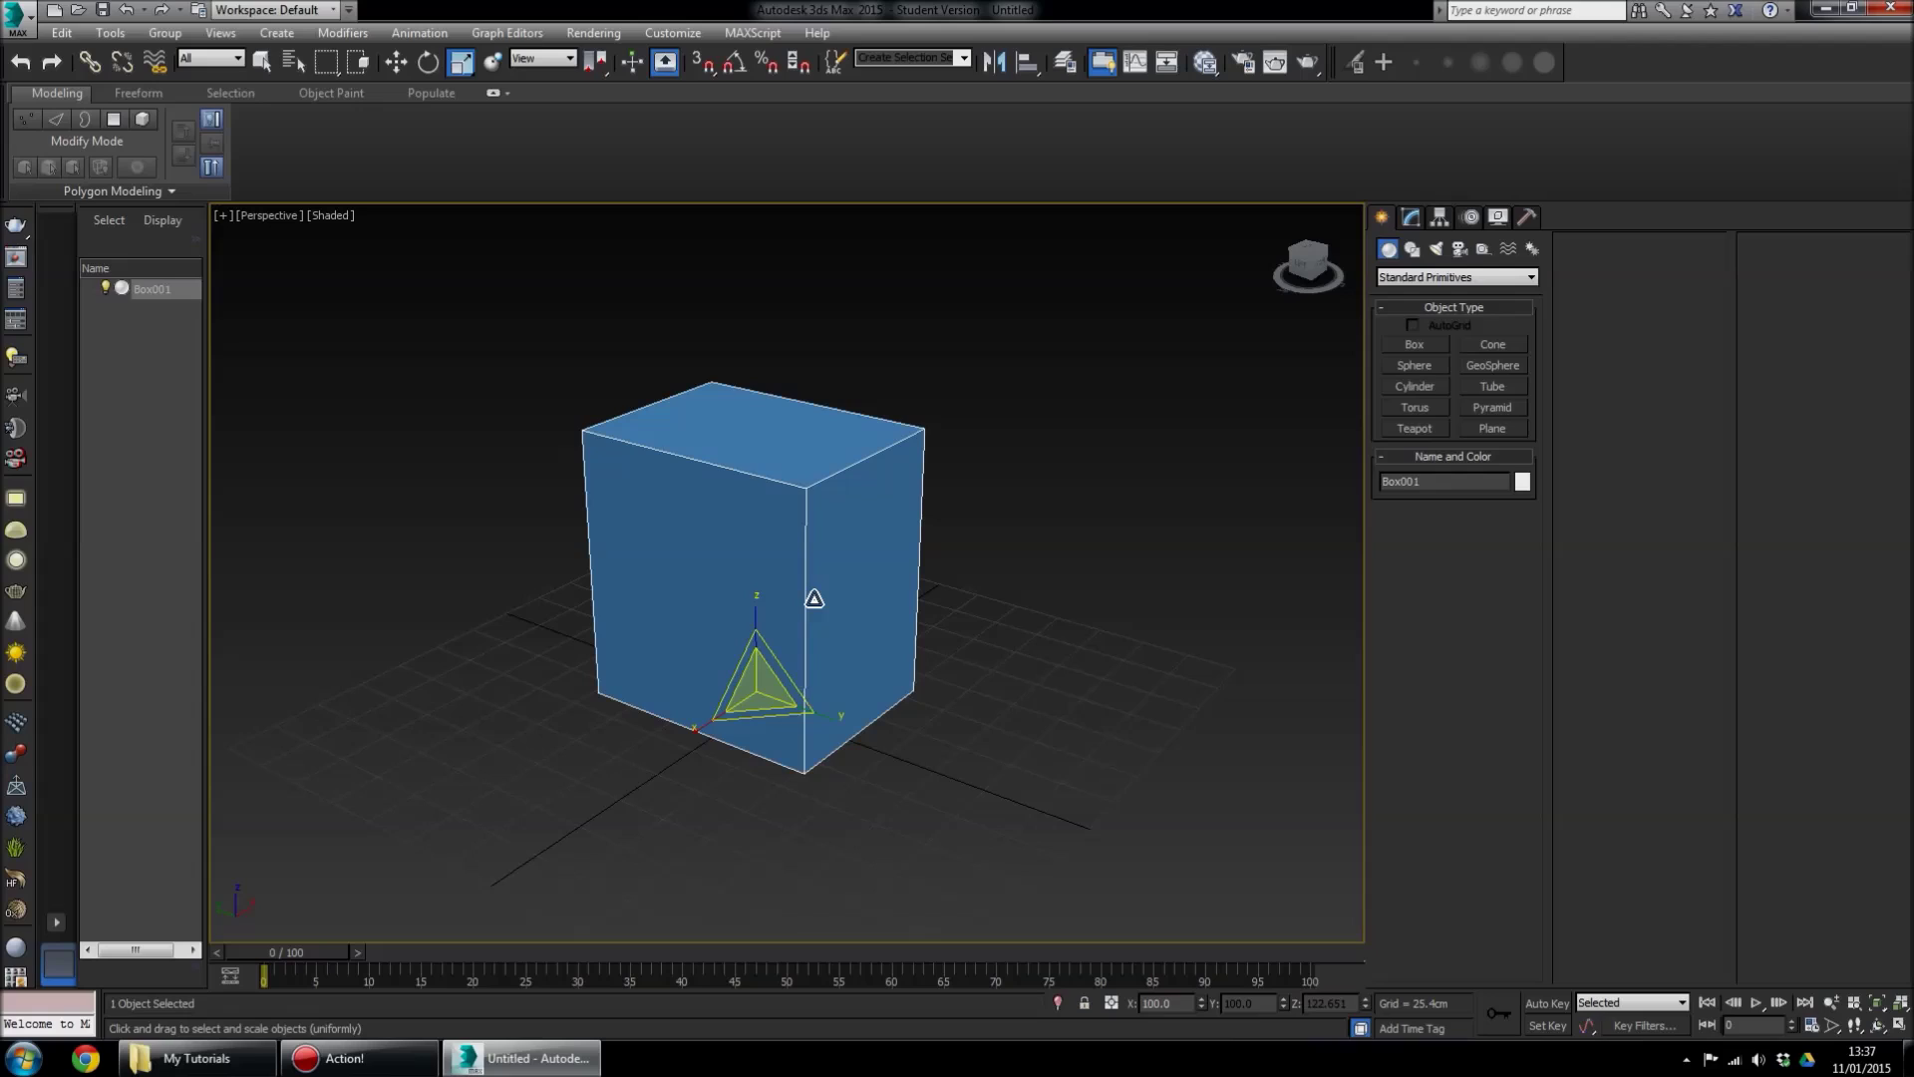
key(Delete)
click(262, 62)
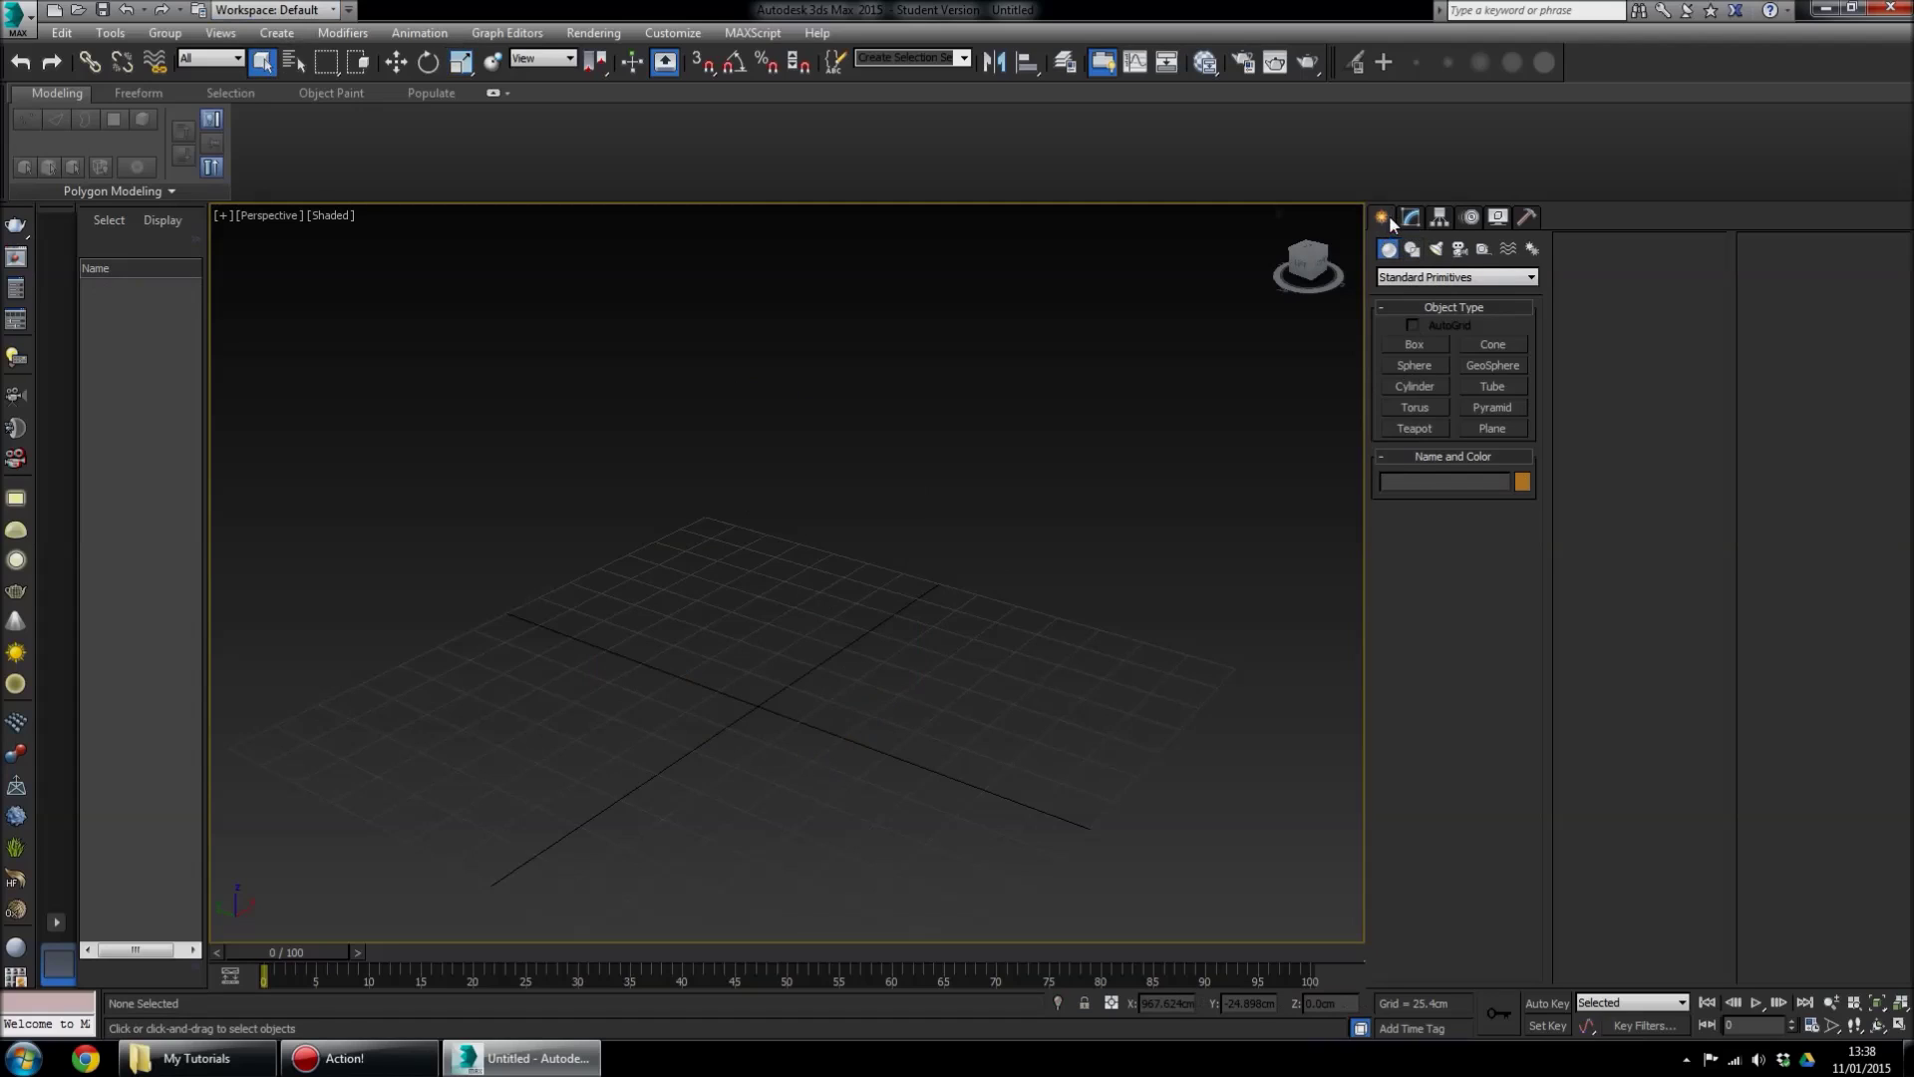
Look through the modify, hierarchy, motion, display and utility options, and return to the object creation options
click(1411, 219)
click(1440, 219)
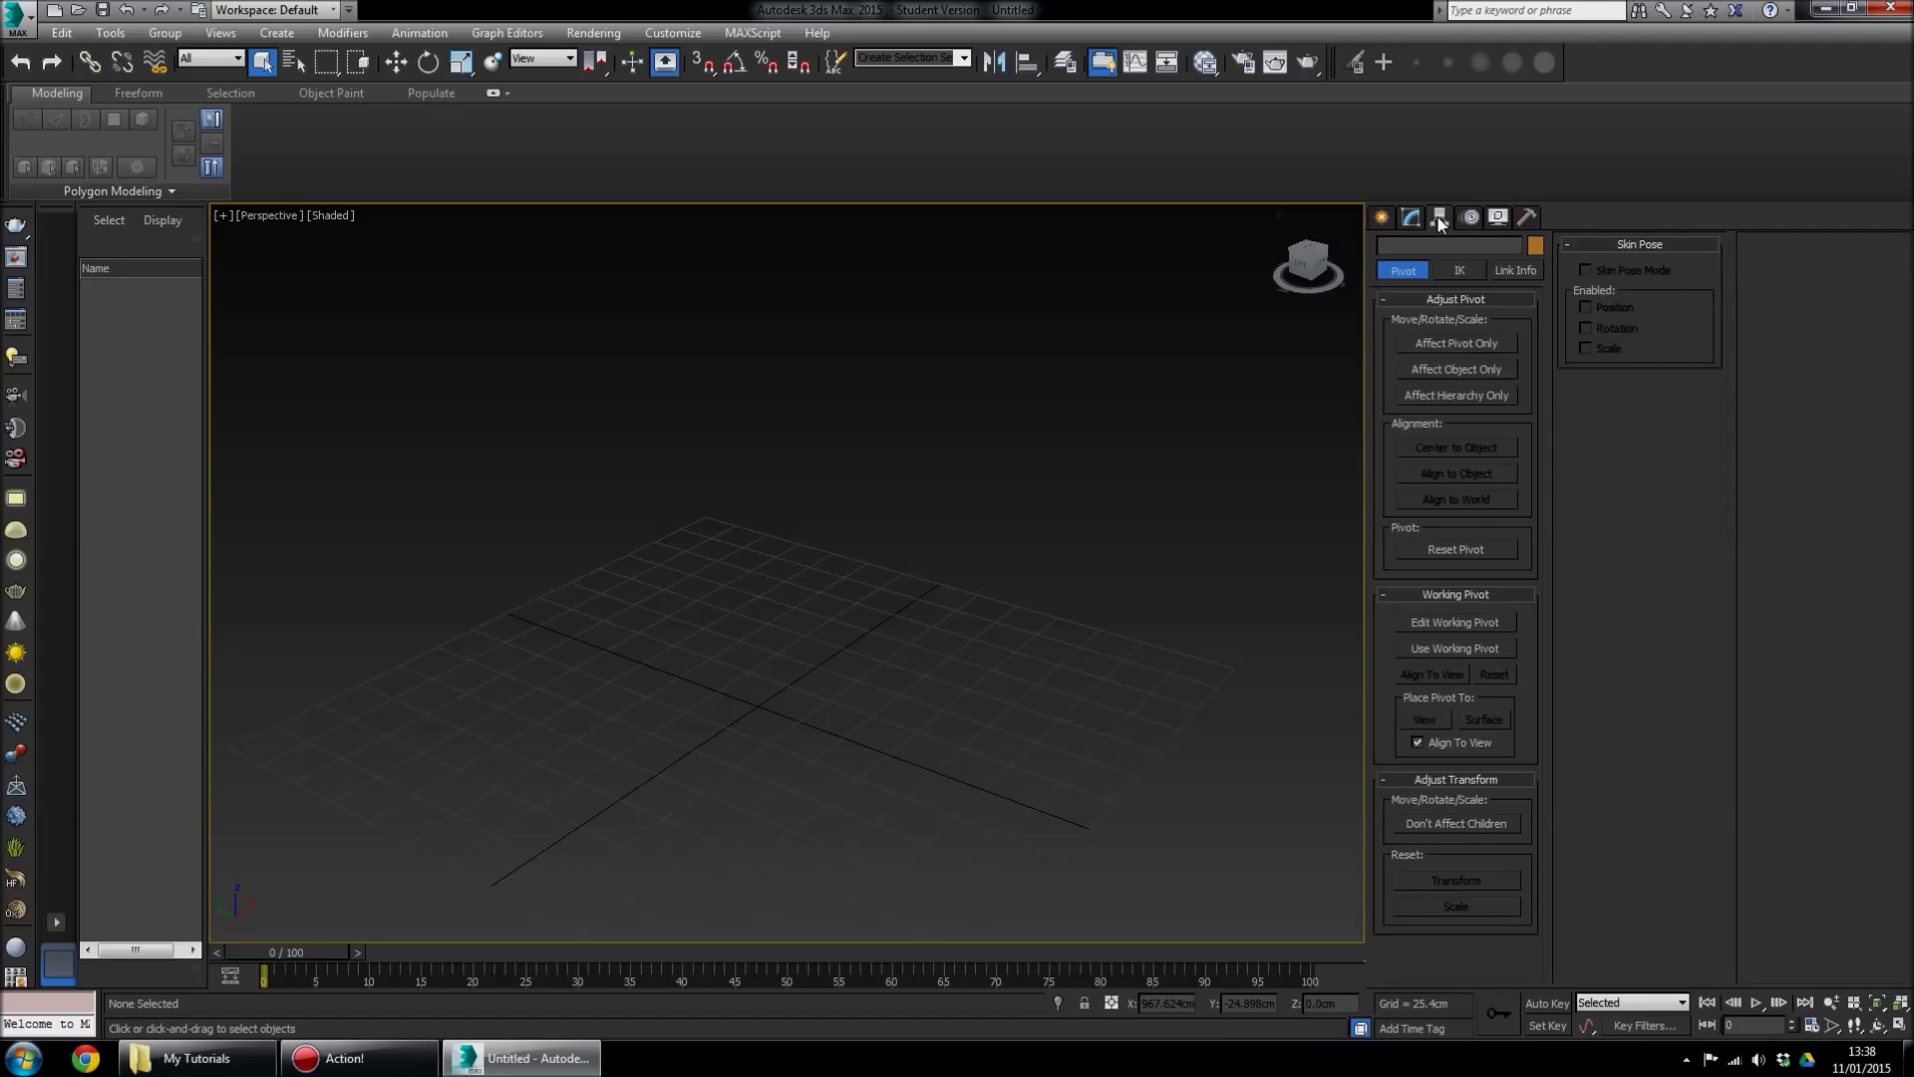
click(1471, 218)
click(1498, 220)
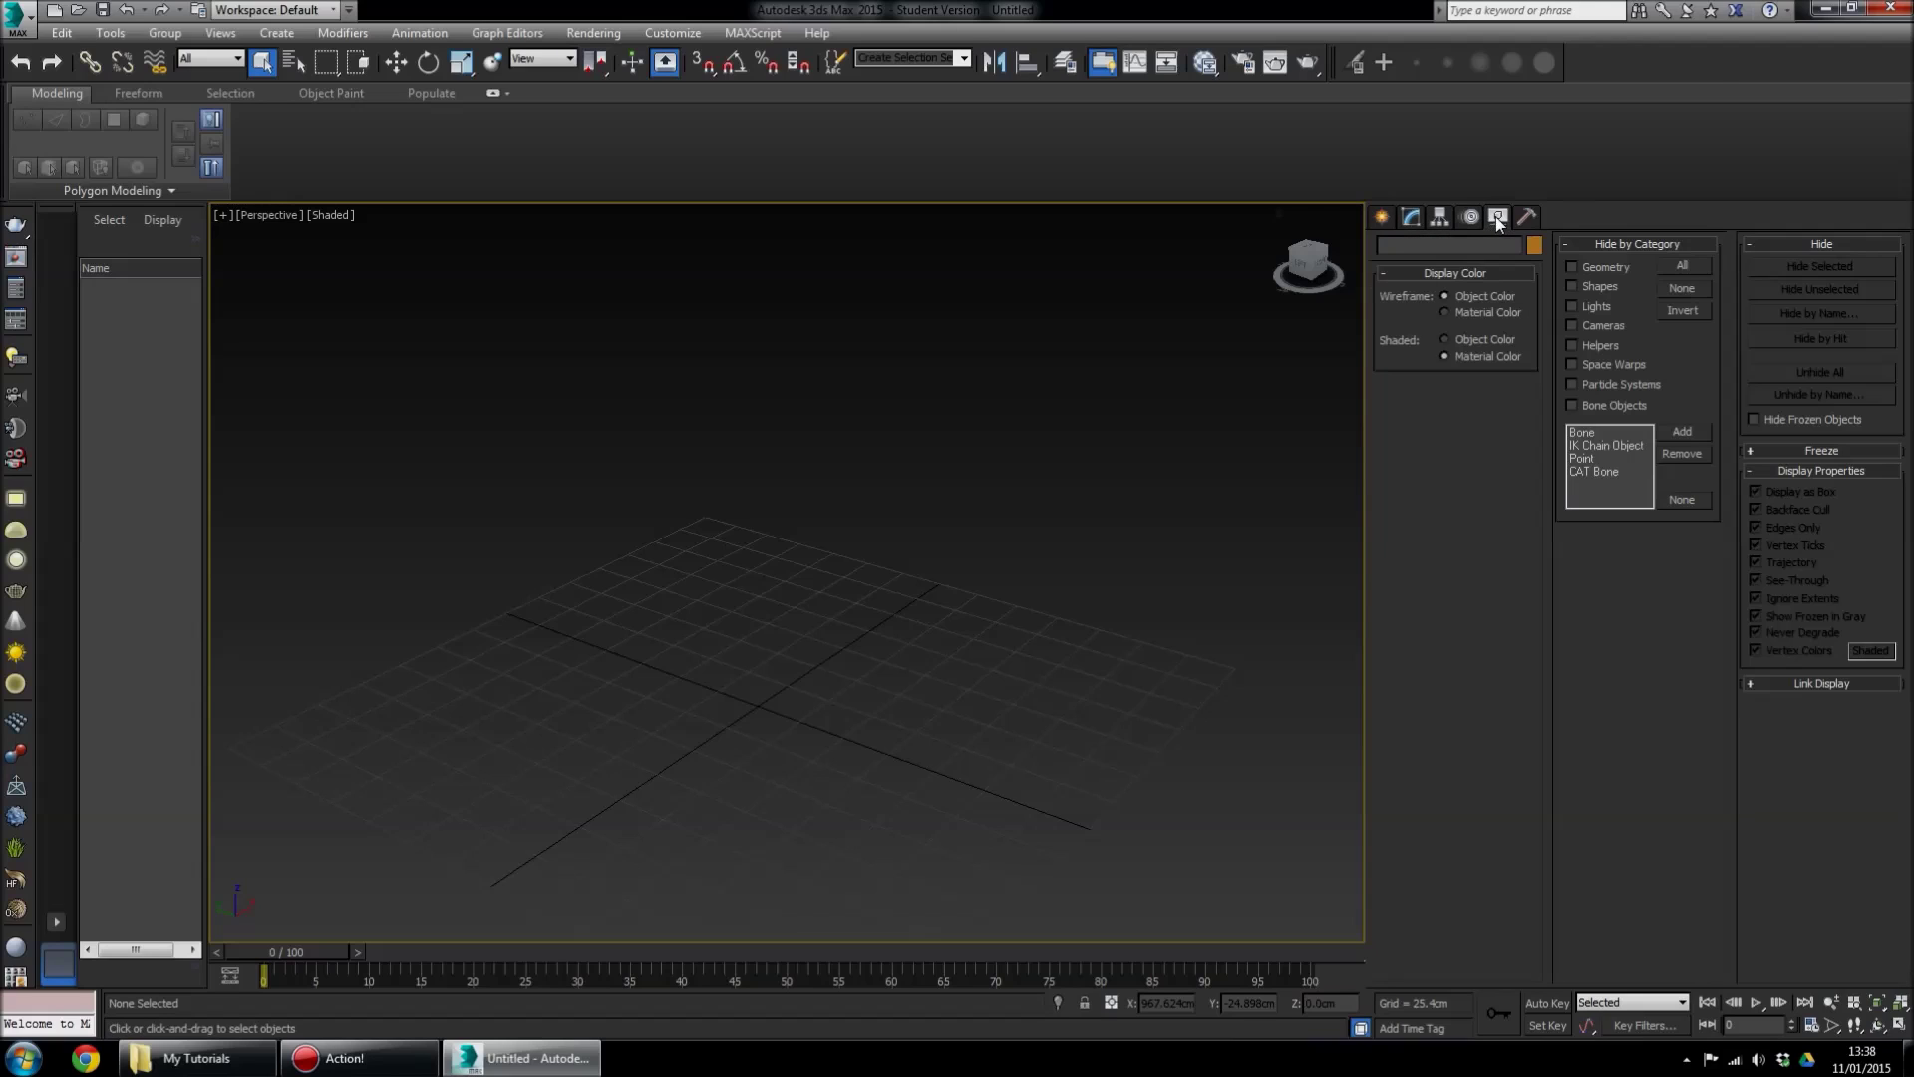
click(1527, 217)
click(1385, 218)
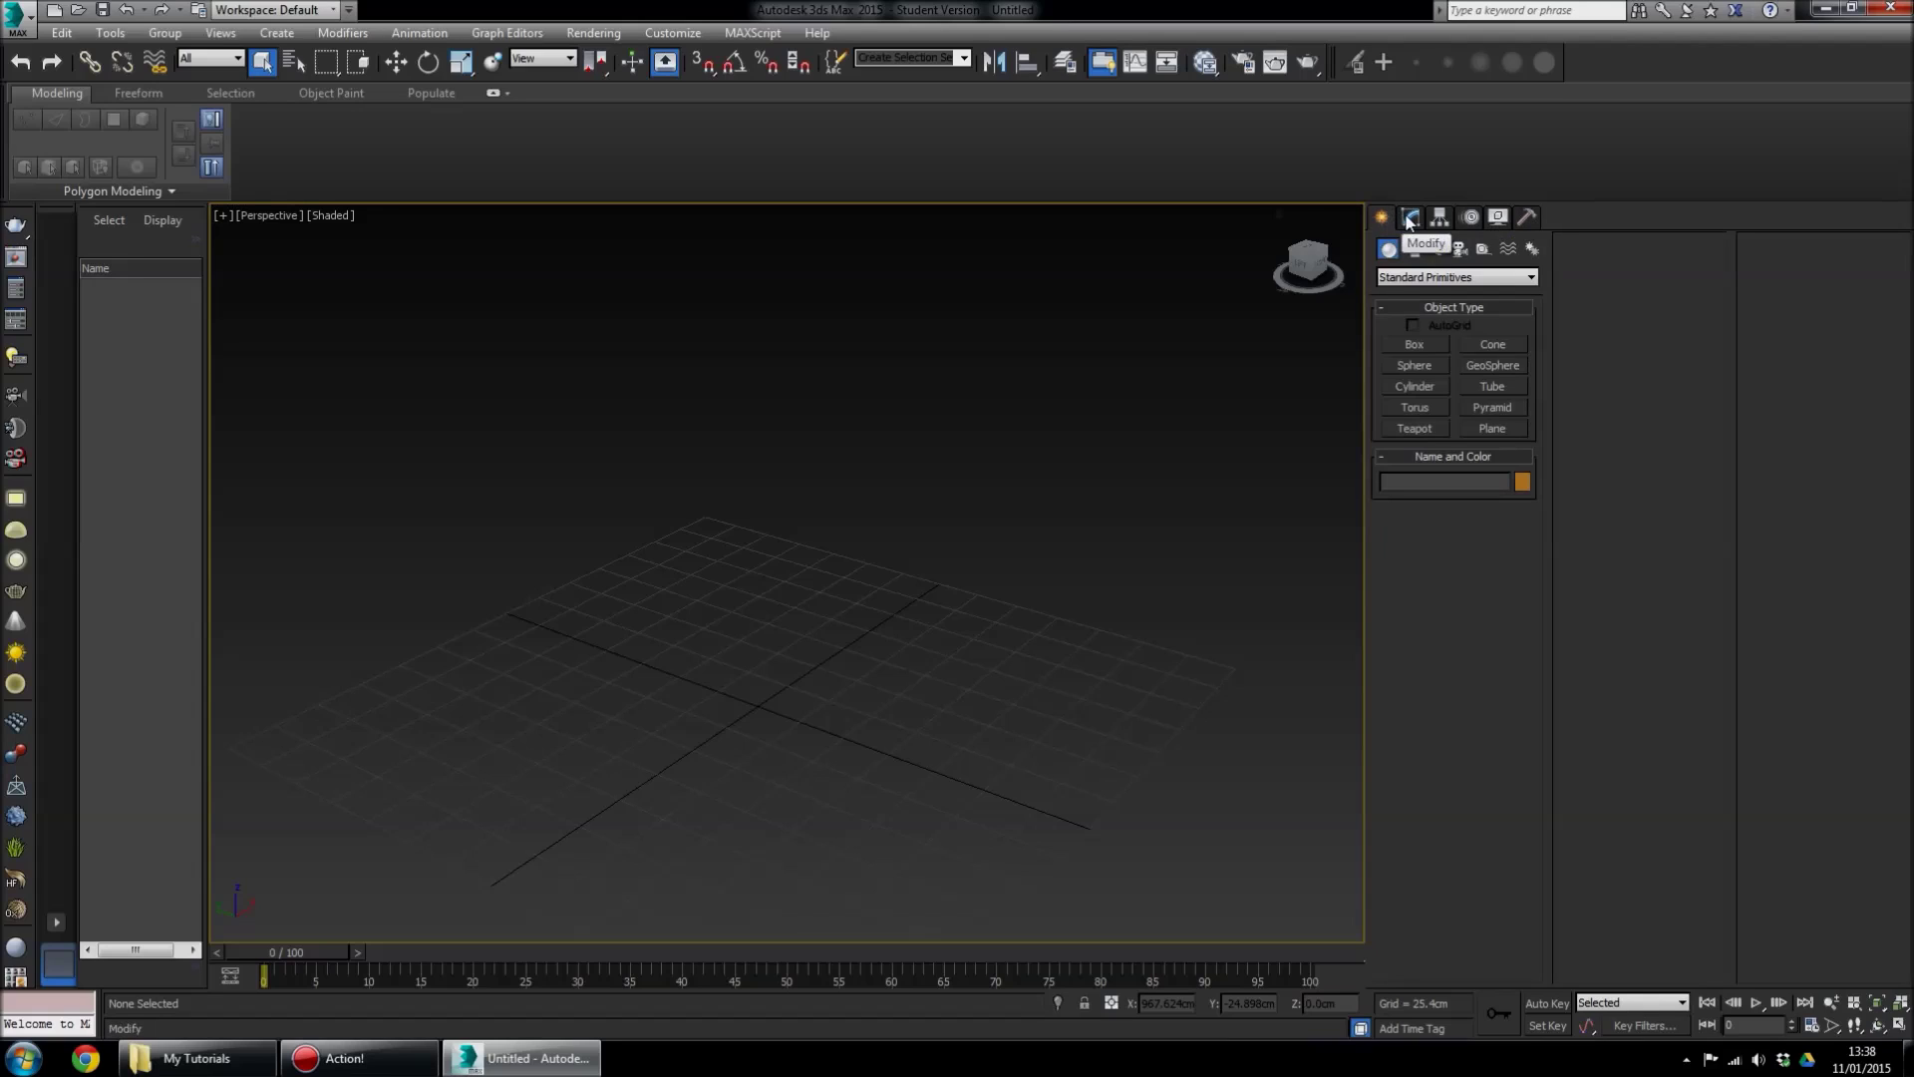
click(1410, 219)
click(1437, 219)
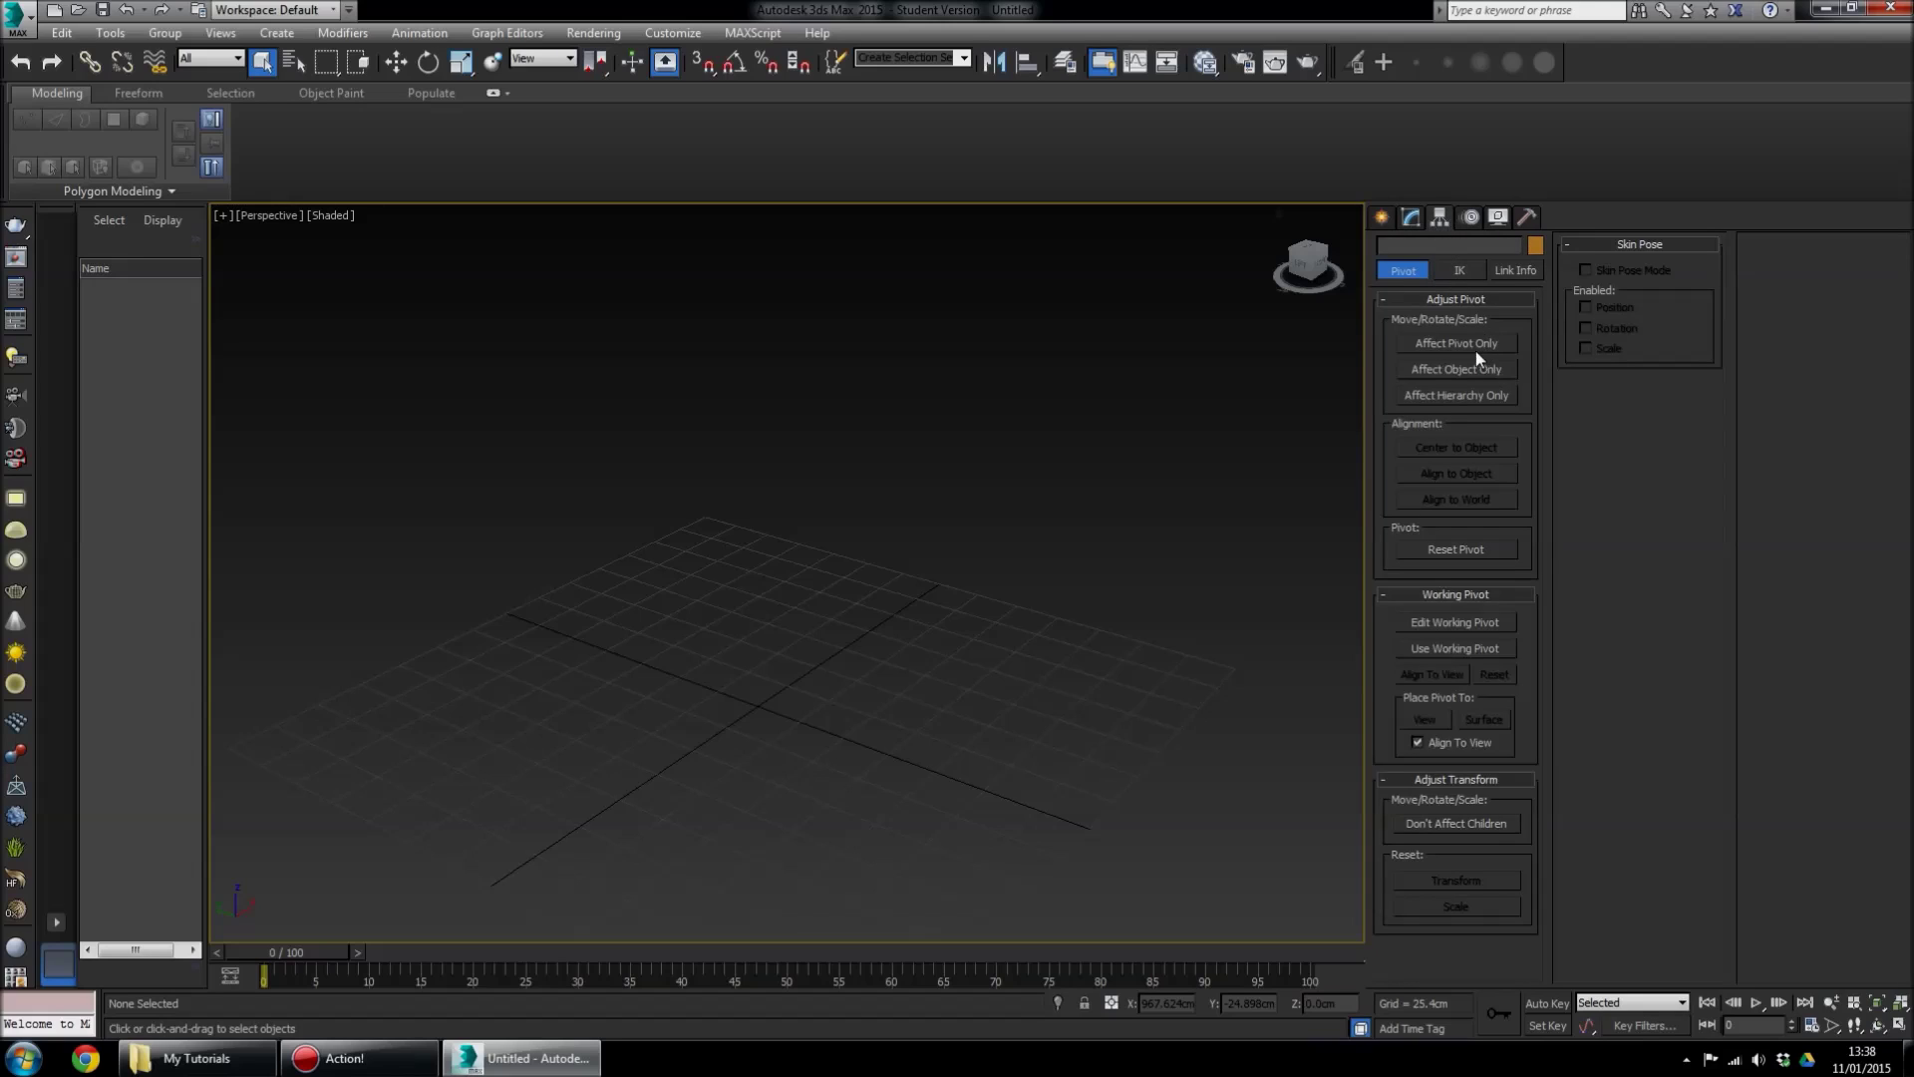
click(1384, 217)
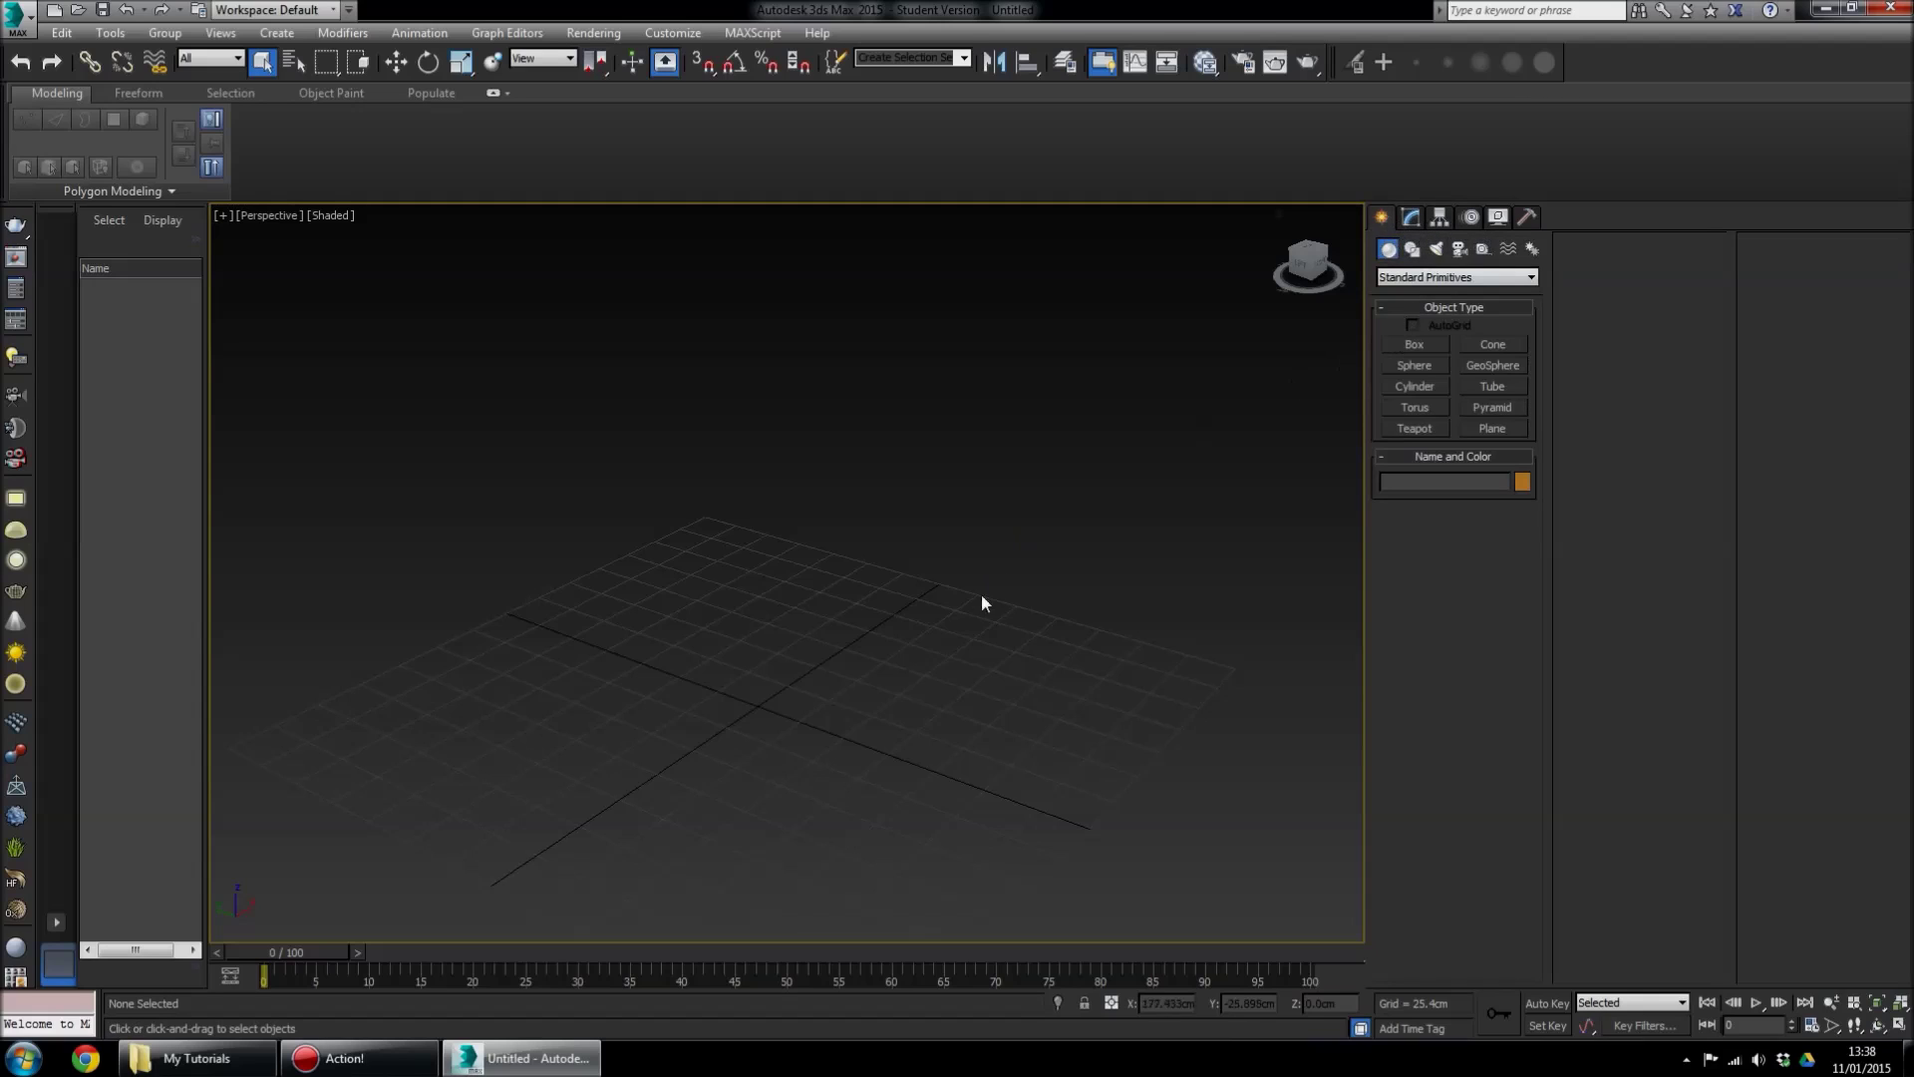
Create a box about 157 cm long, 184 cm wide and 162 cm high near the centre of the grid
middle_drag(1187, 576, 880, 594)
click(1420, 343)
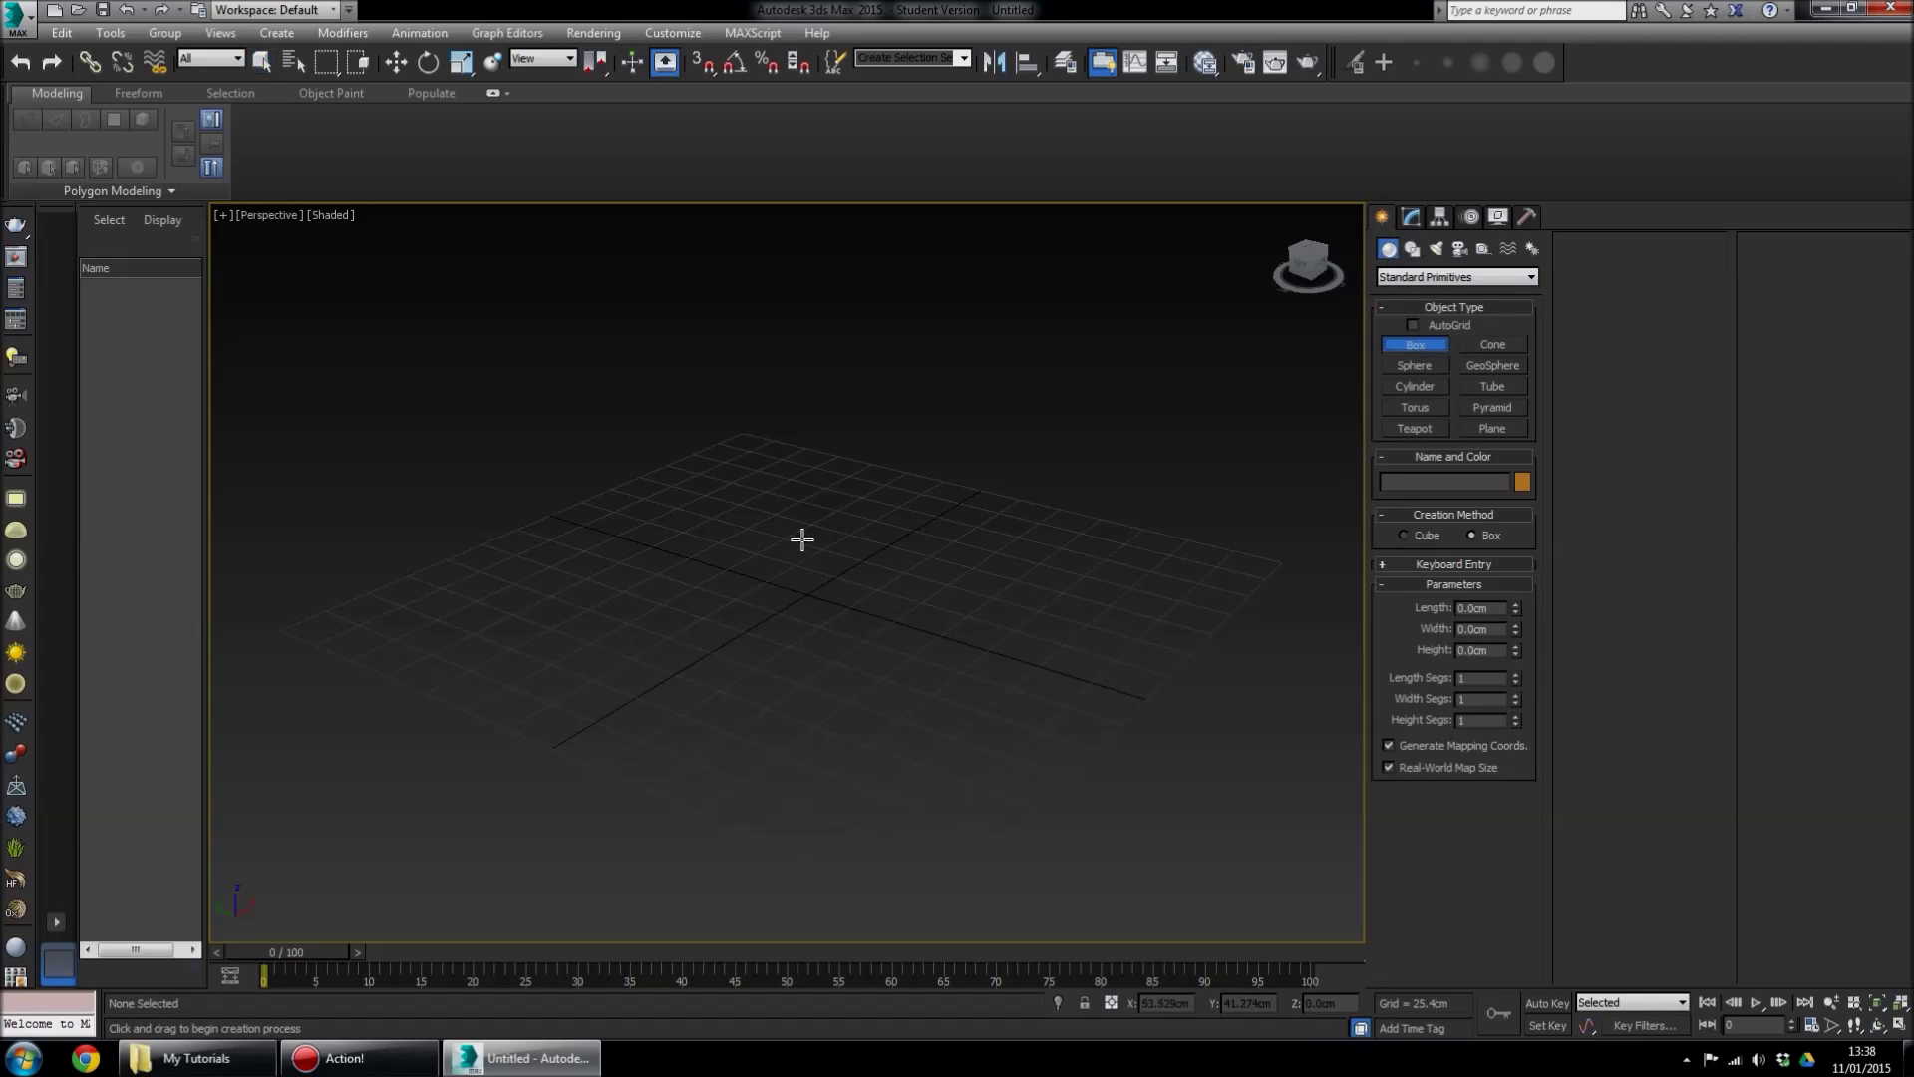
drag(801, 539, 856, 788)
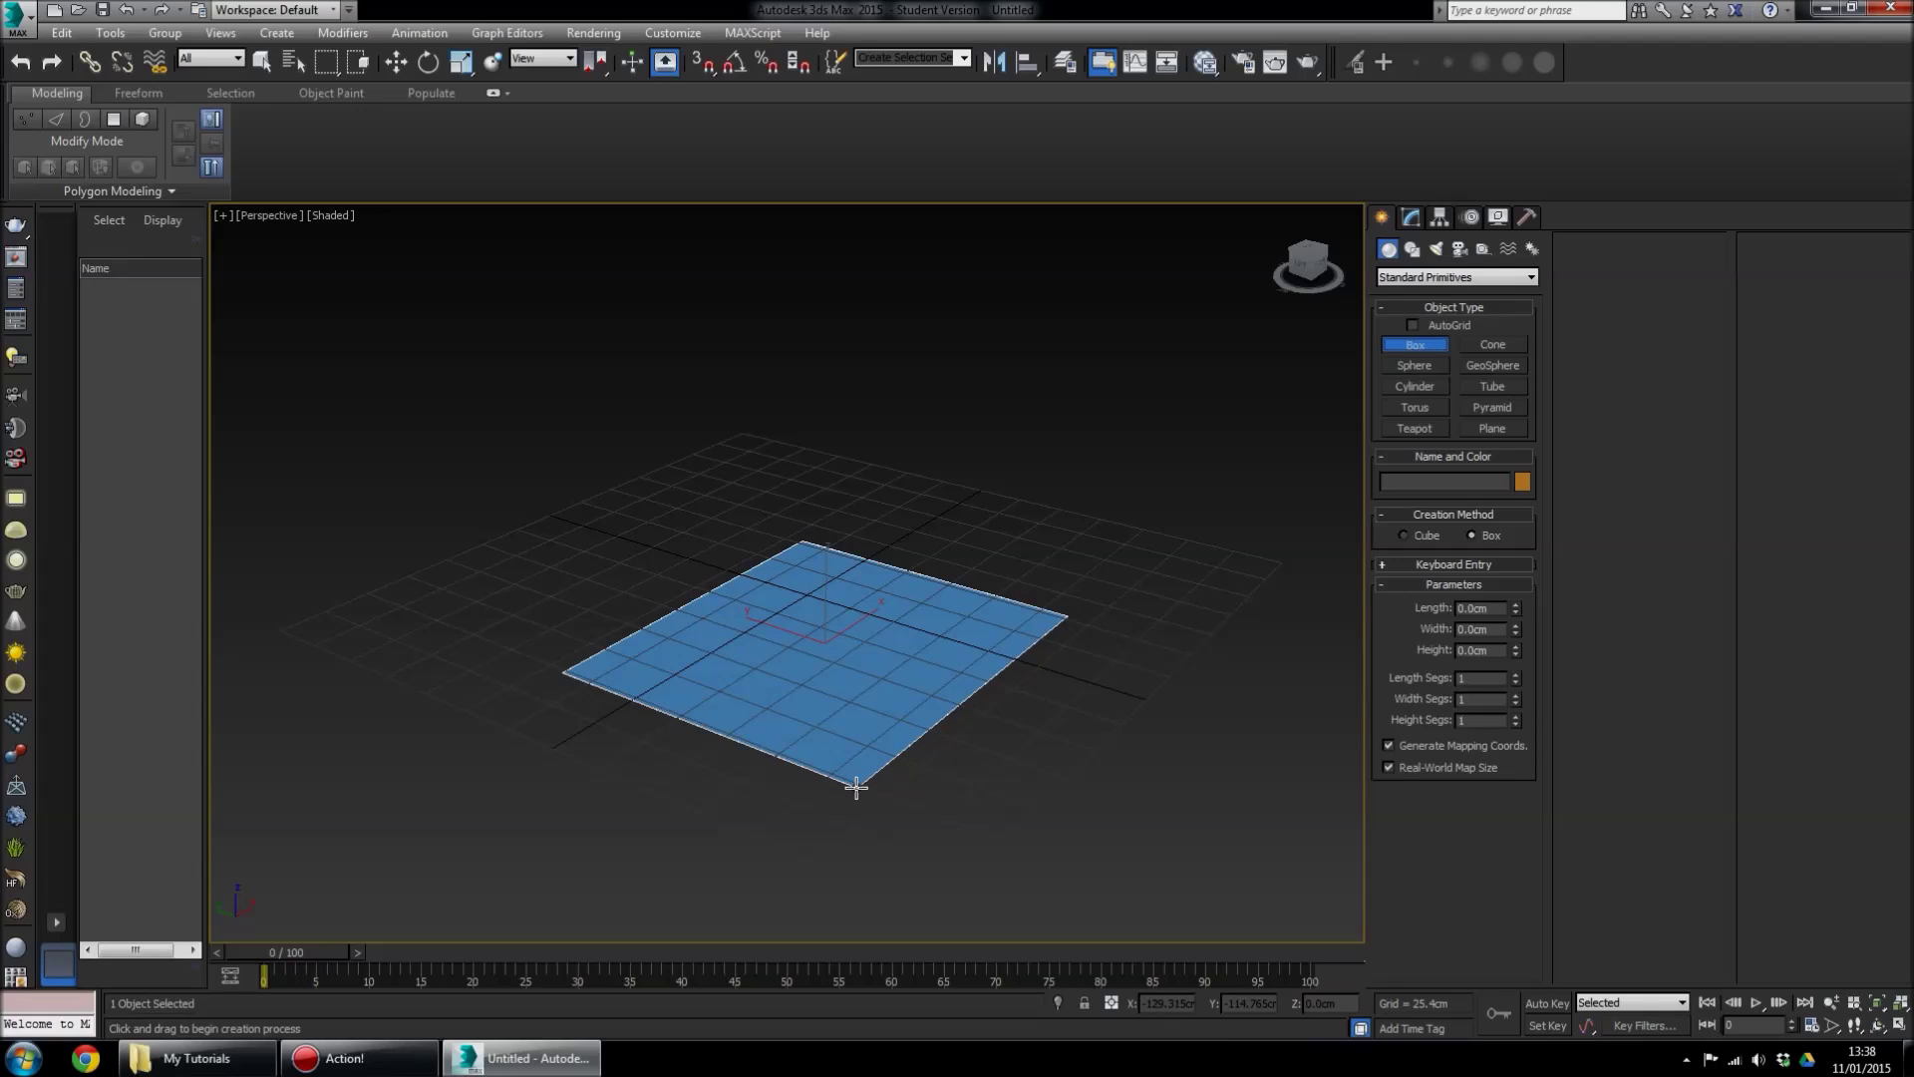
drag(855, 787, 858, 782)
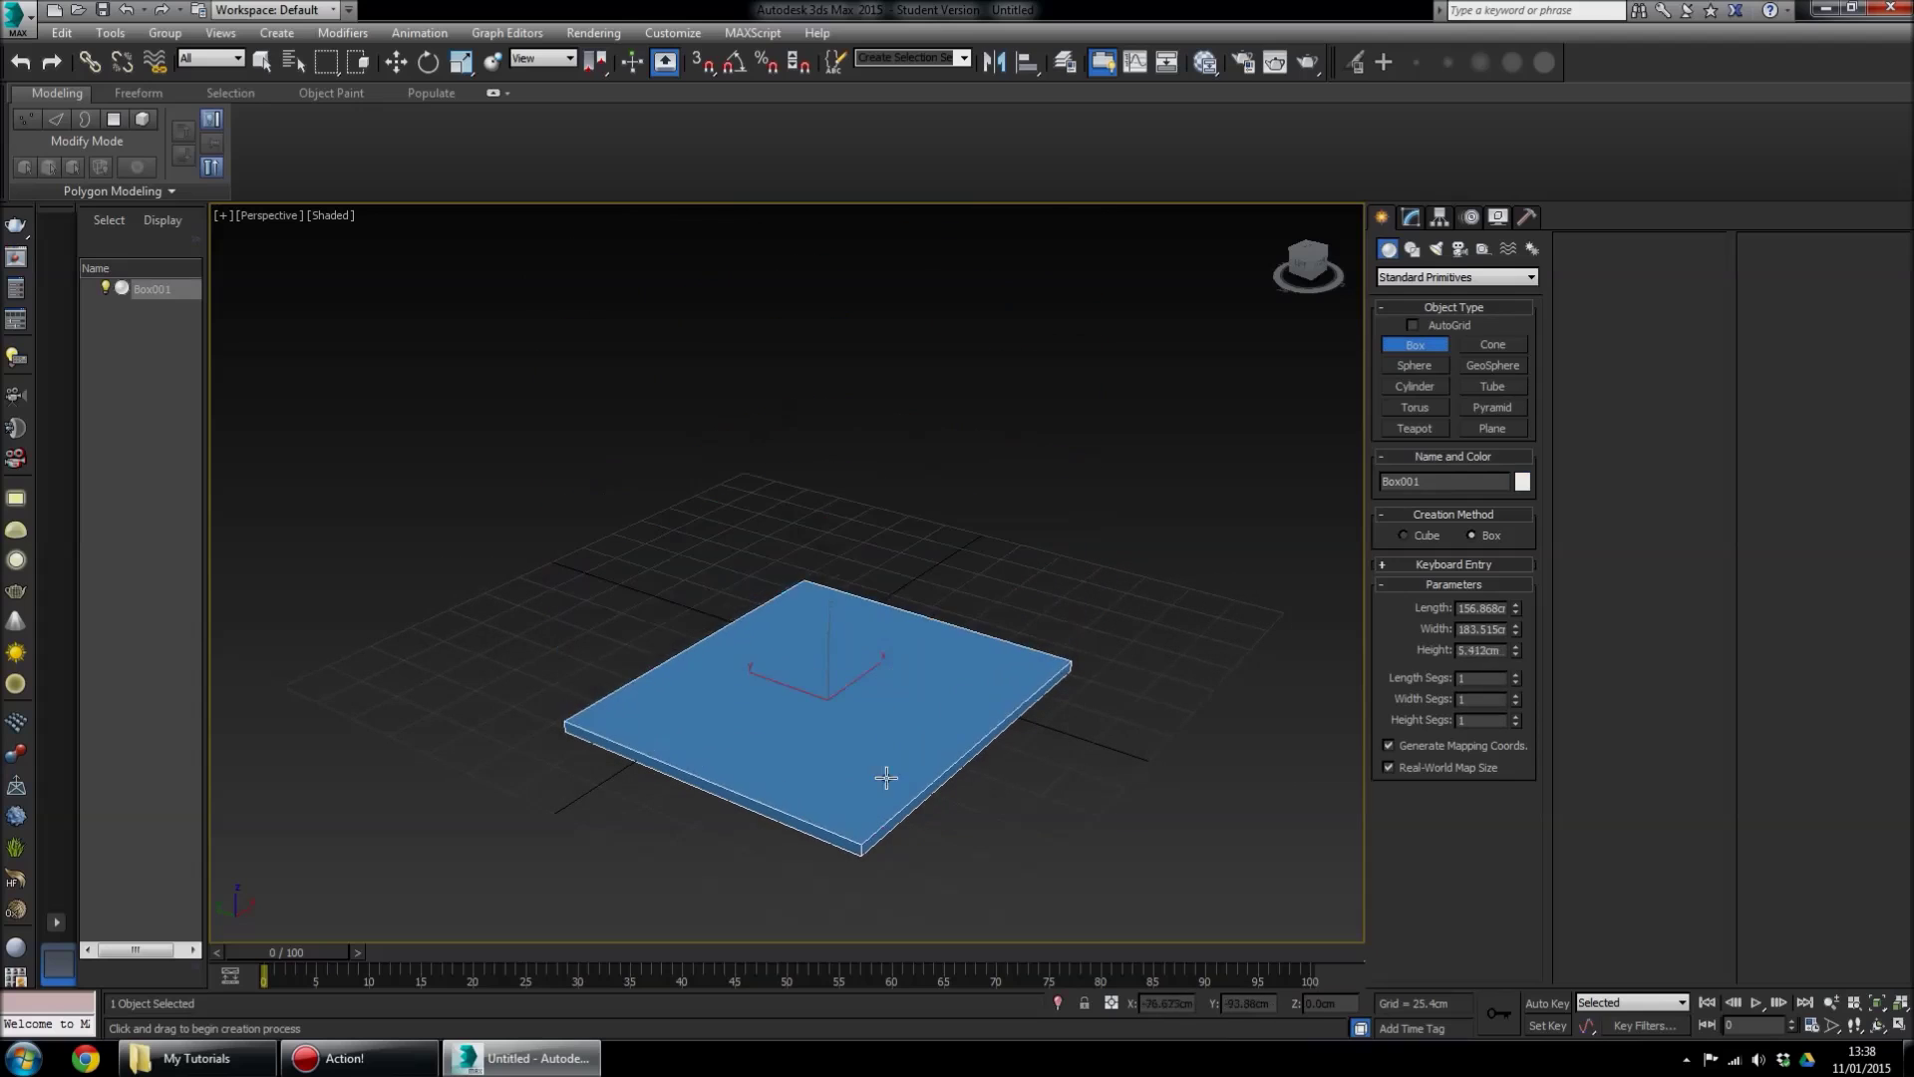
middle_drag(839, 496, 852, 551)
click(837, 487)
mouse_move(1081, 552)
middle_down()
mouse_move(974, 542)
mouse_move(1051, 559)
middle_up()
scroll(1030, 619, down, 3)
alt+middle_drag(948, 632, 1137, 619)
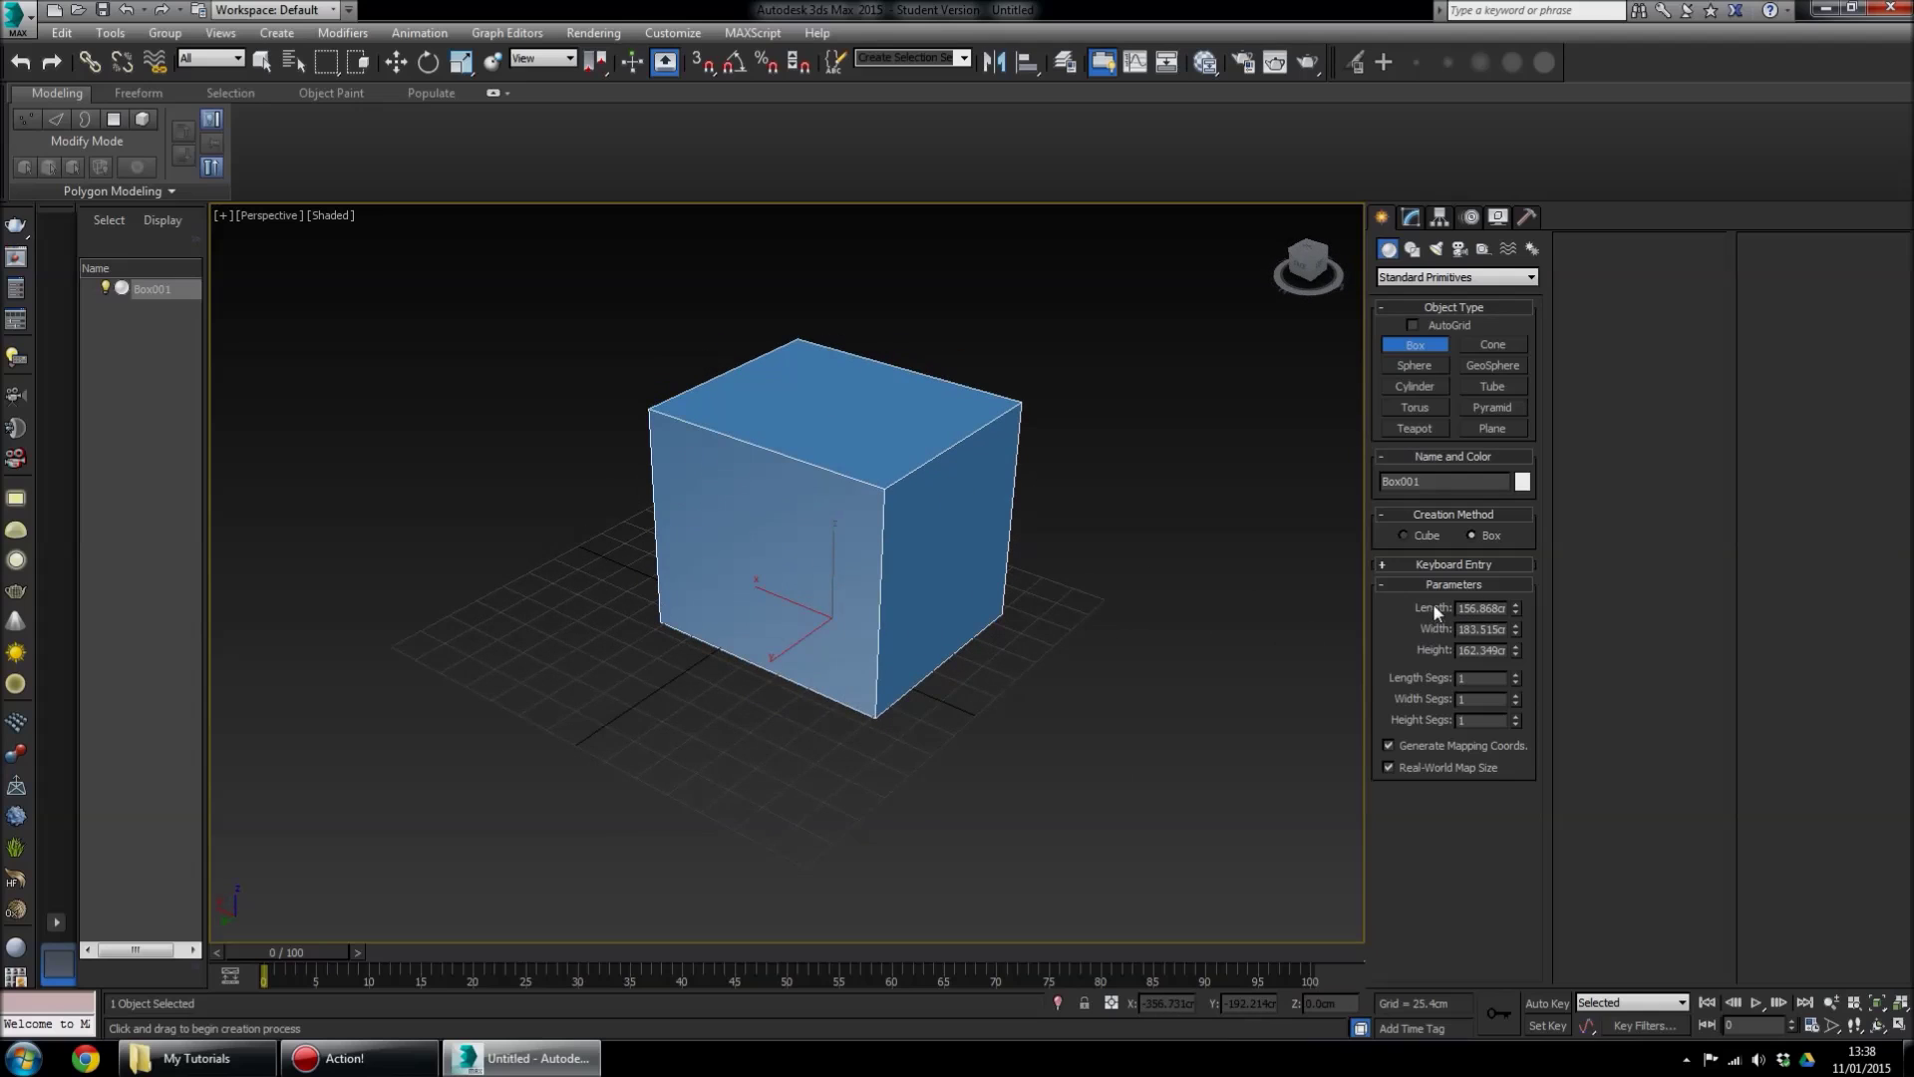
Set the new box's height, width and length to 50 cm each
drag(1459, 649, 1655, 670)
key(BackSpace)
text(50)
key(Return)
key(shift+Tab)
key(BackSpace)
text(50)
key(Return)
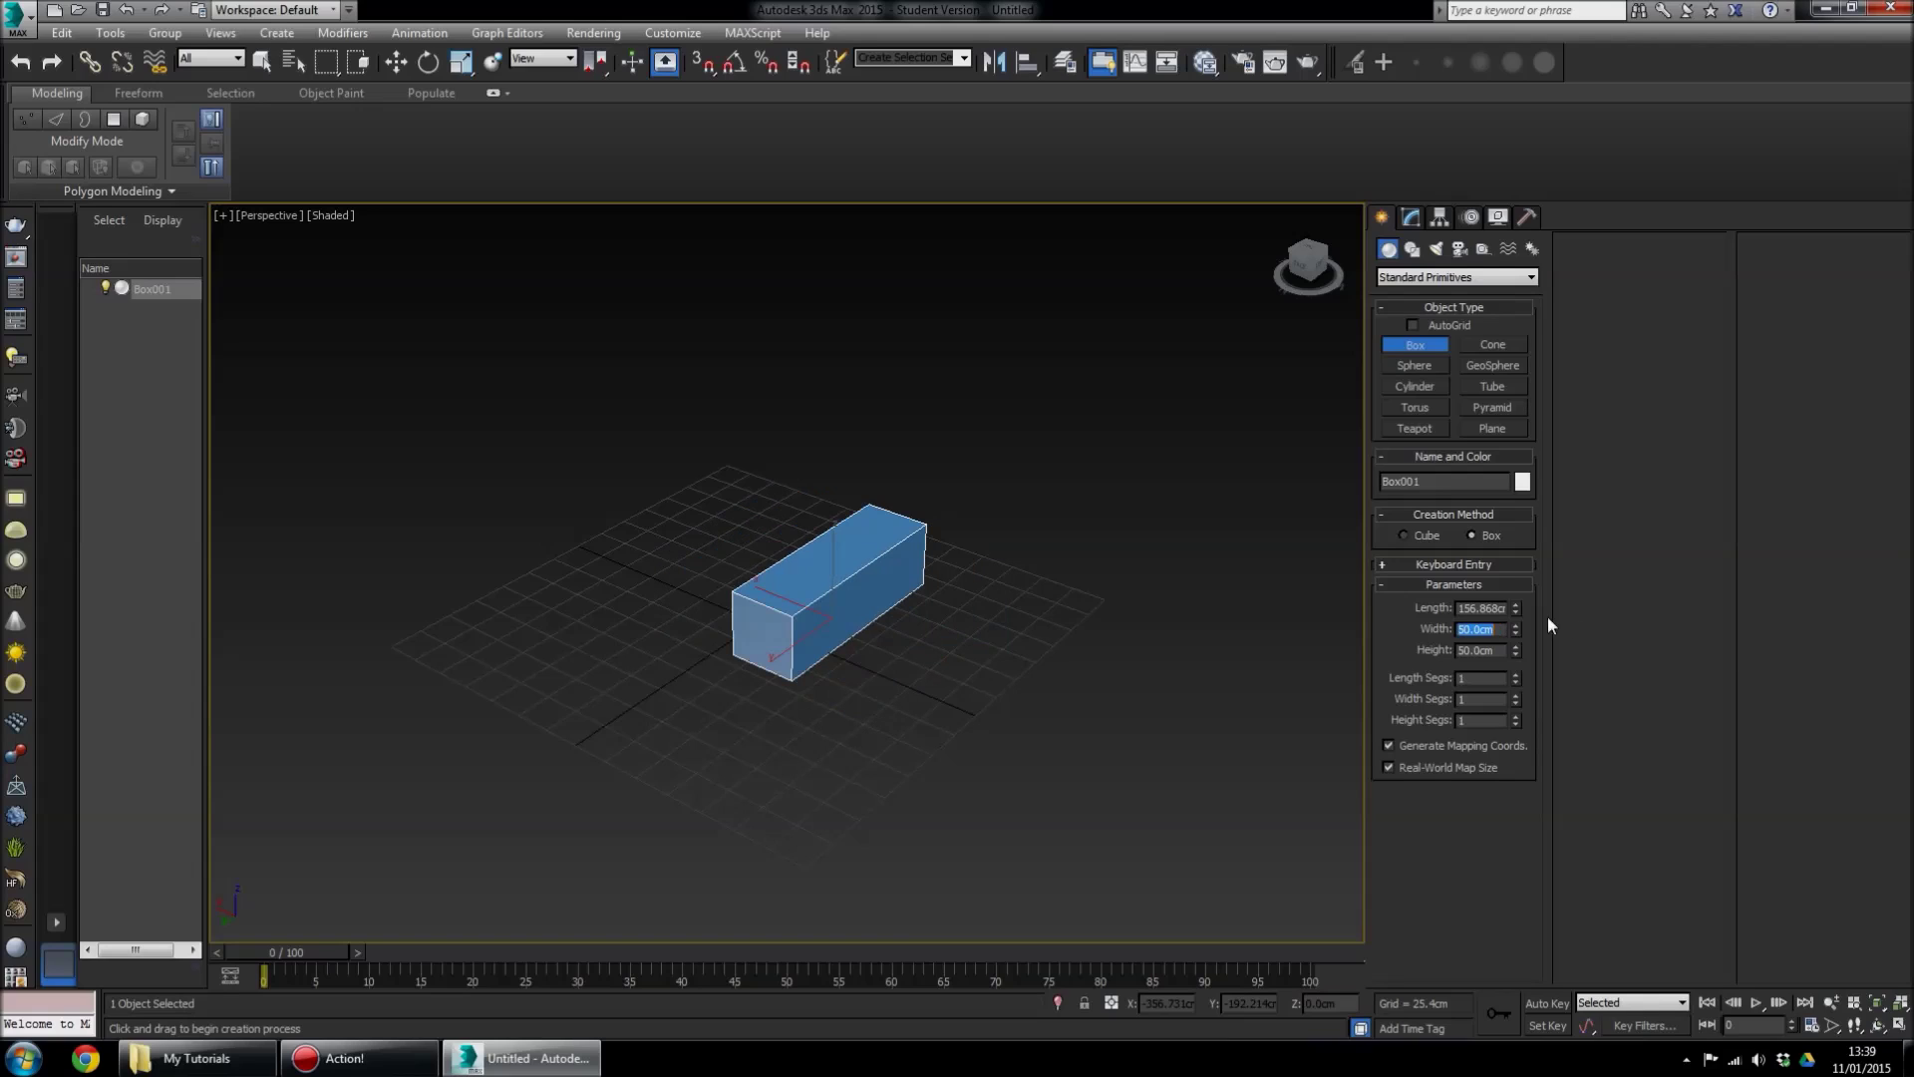
key(shift+Tab)
key(BackSpace)
text(50)
key(Return)
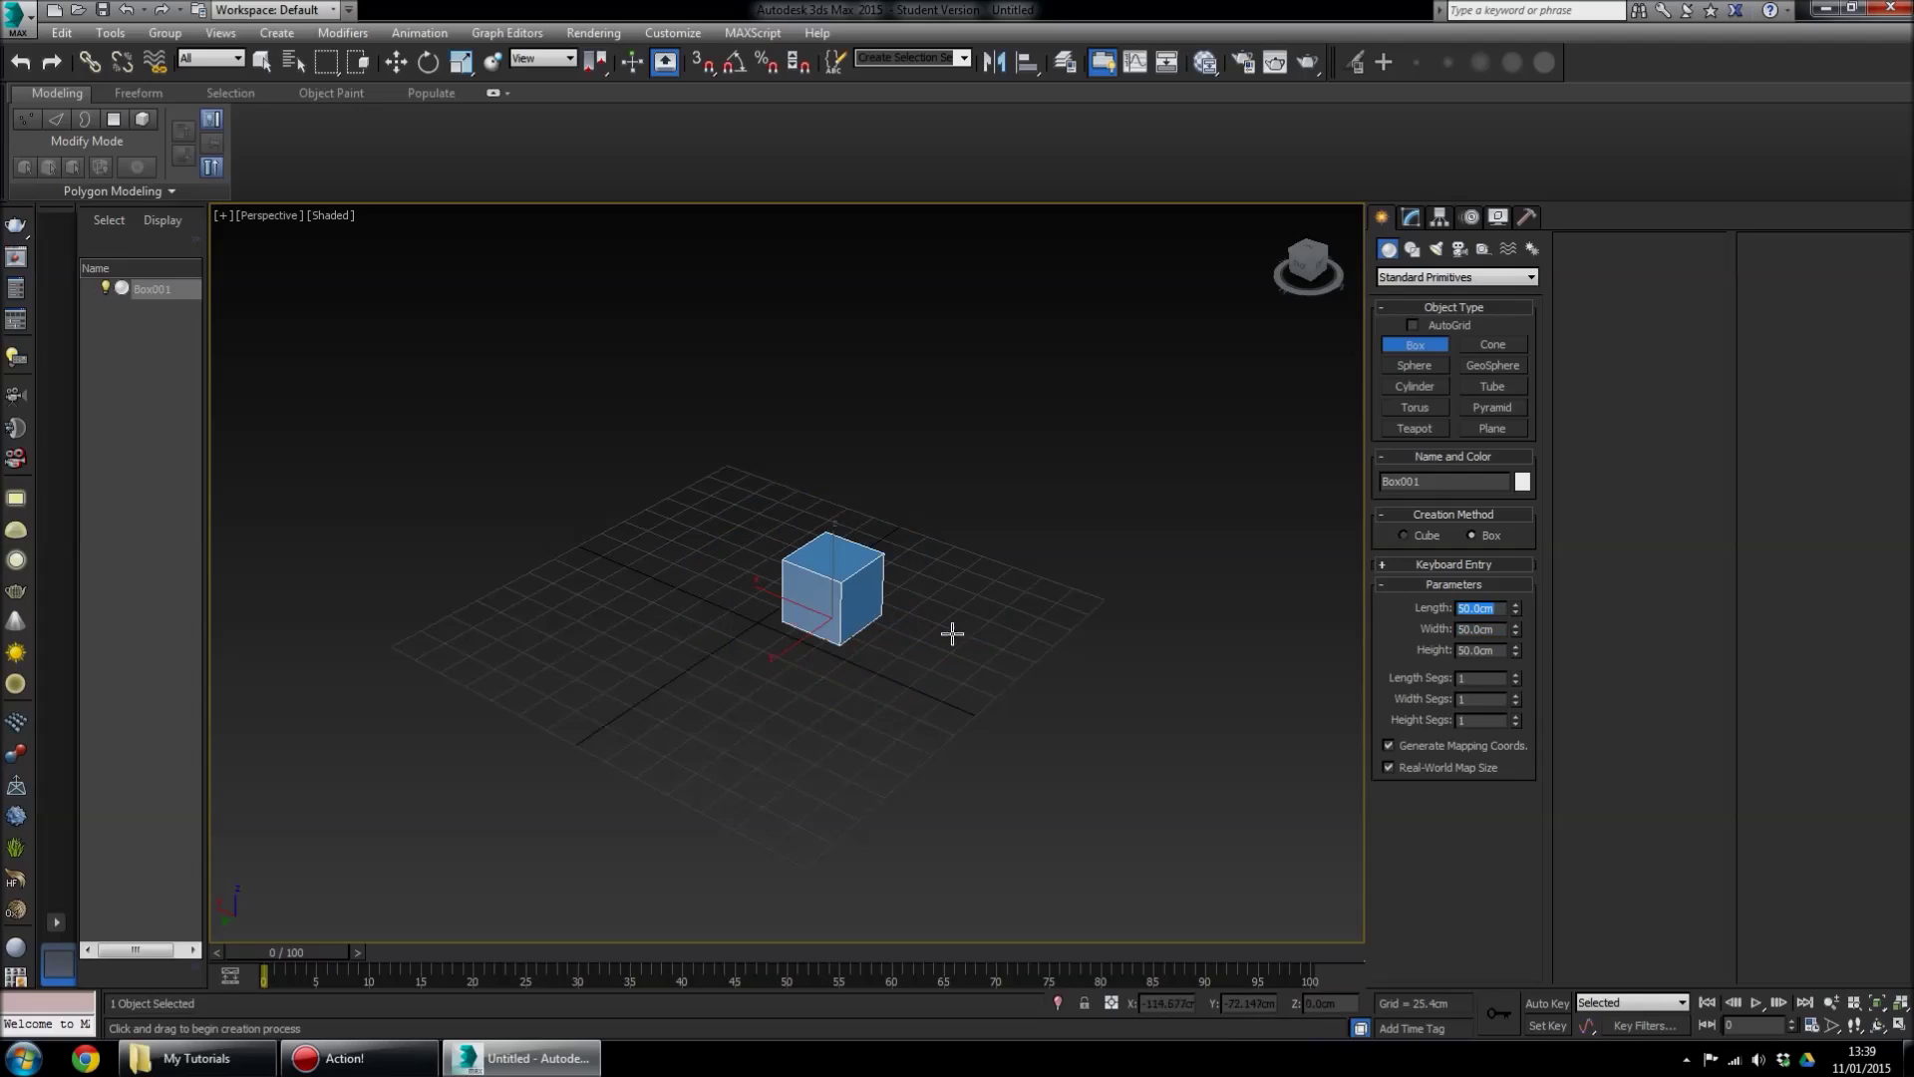
Try to raise the box's length segments to 6 through the creation parameters
scroll(927, 630, up, 6)
scroll(988, 669, down, 5)
mouse_move(888, 679)
middle_down()
mouse_move(752, 688)
mouse_move(987, 624)
mouse_move(799, 699)
mouse_move(684, 684)
mouse_move(897, 691)
mouse_move(888, 718)
mouse_move(1107, 654)
mouse_move(928, 701)
mouse_move(619, 589)
mouse_move(931, 705)
mouse_move(891, 545)
middle_up()
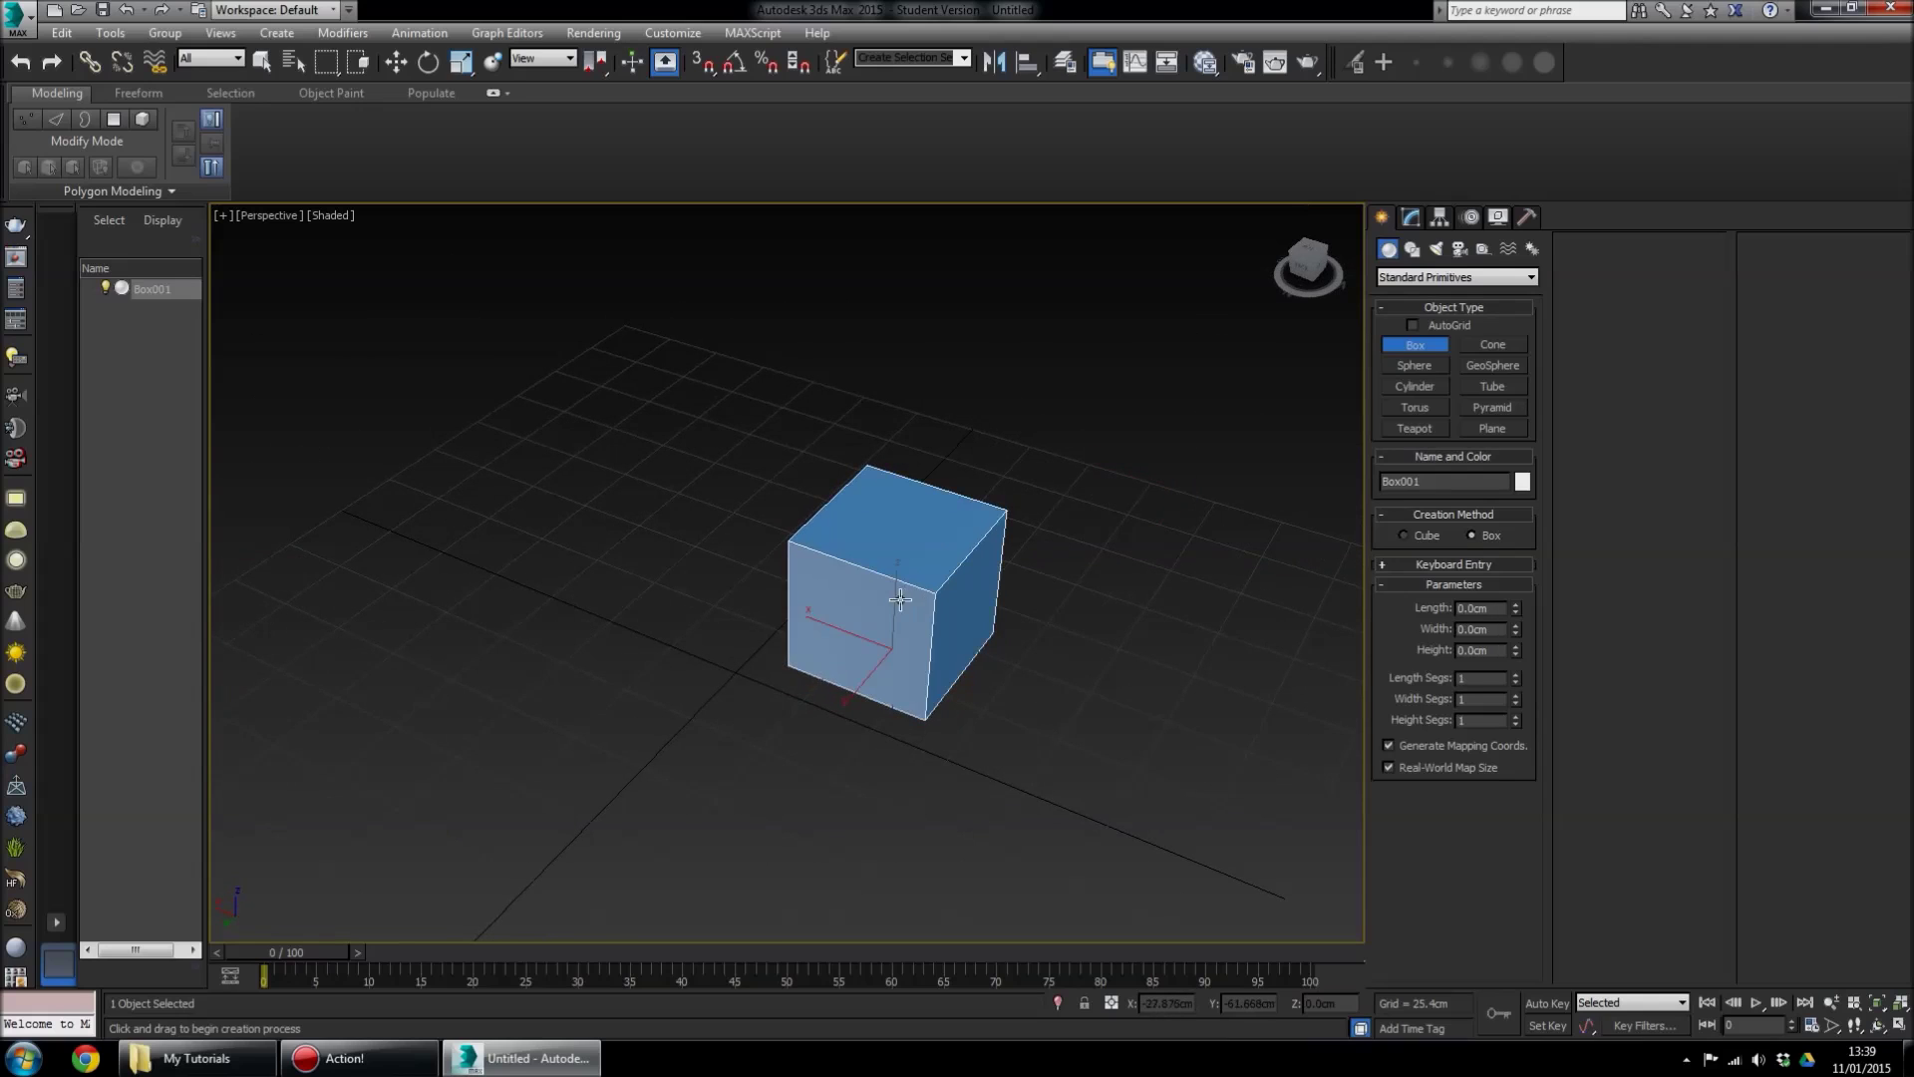
click(1174, 658)
alt+middle_drag(957, 628, 923, 569)
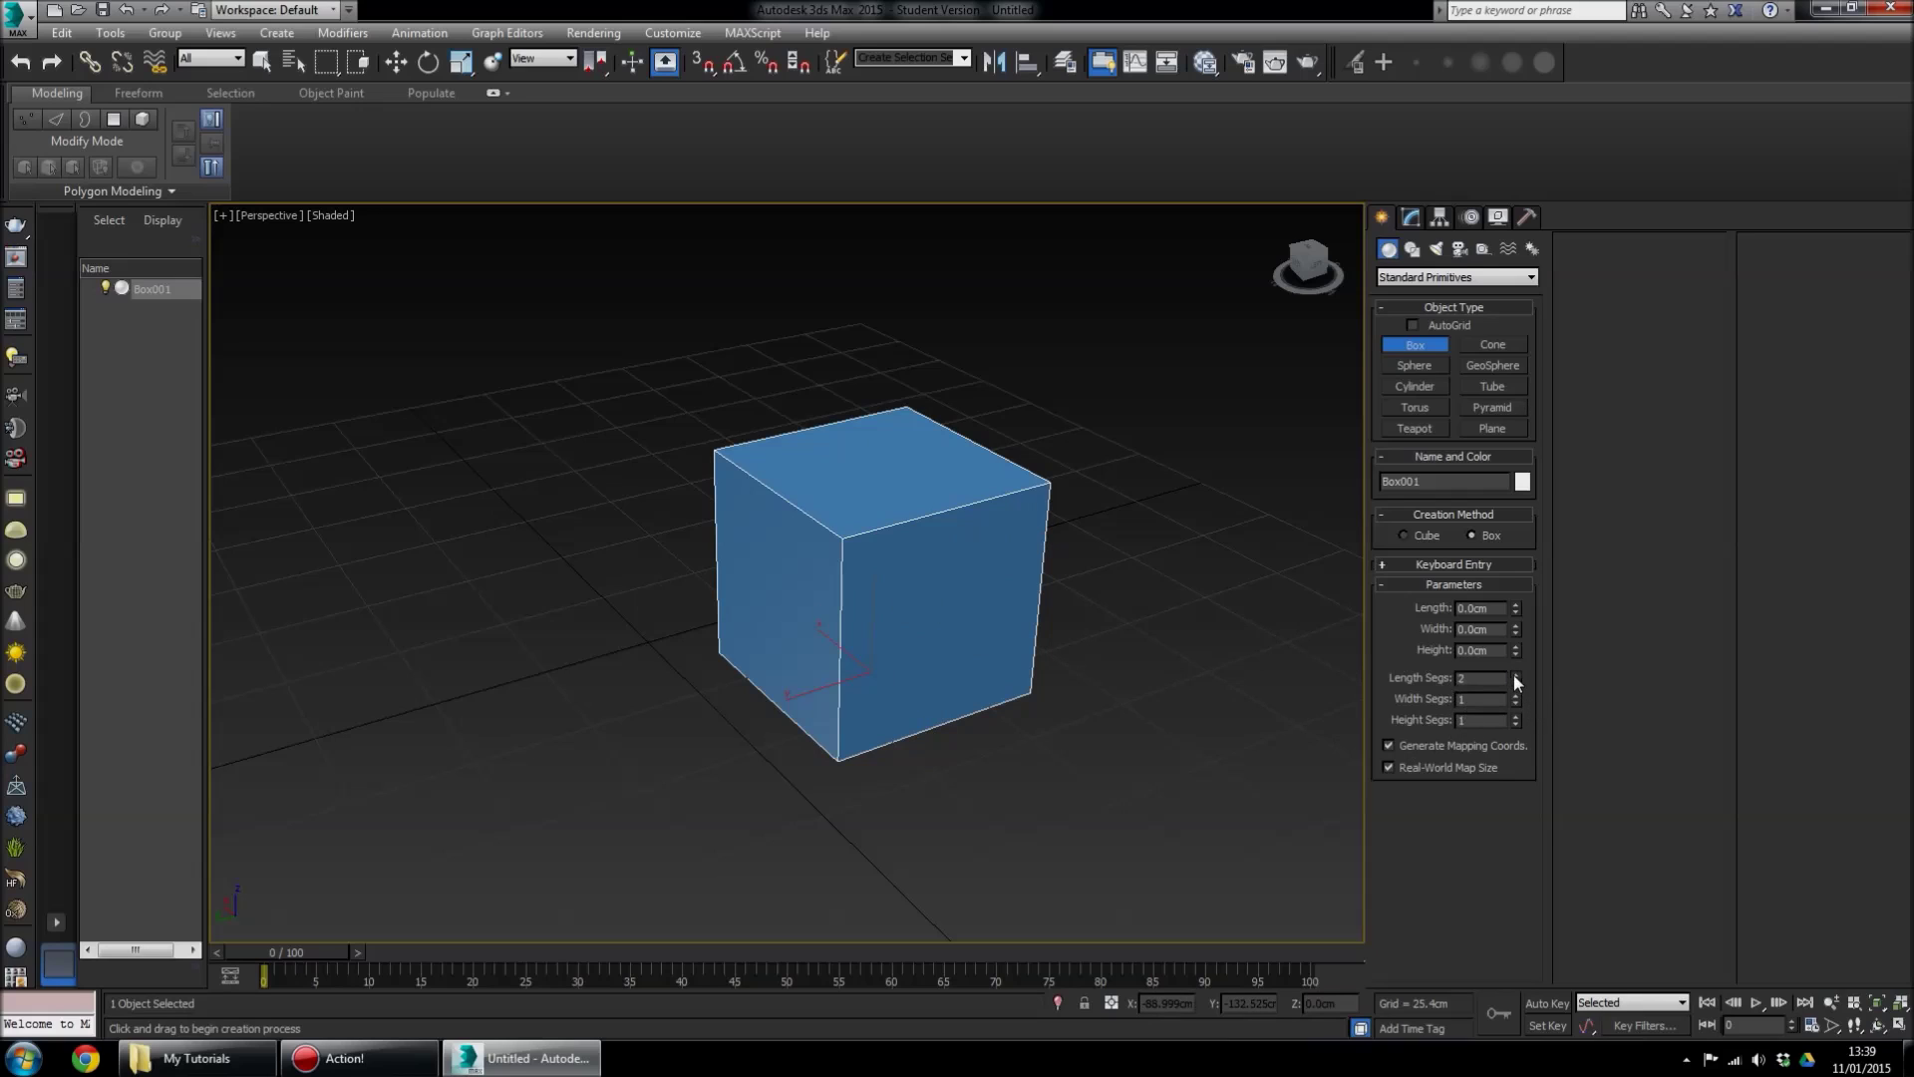
alt+middle_drag(1055, 697, 1040, 738)
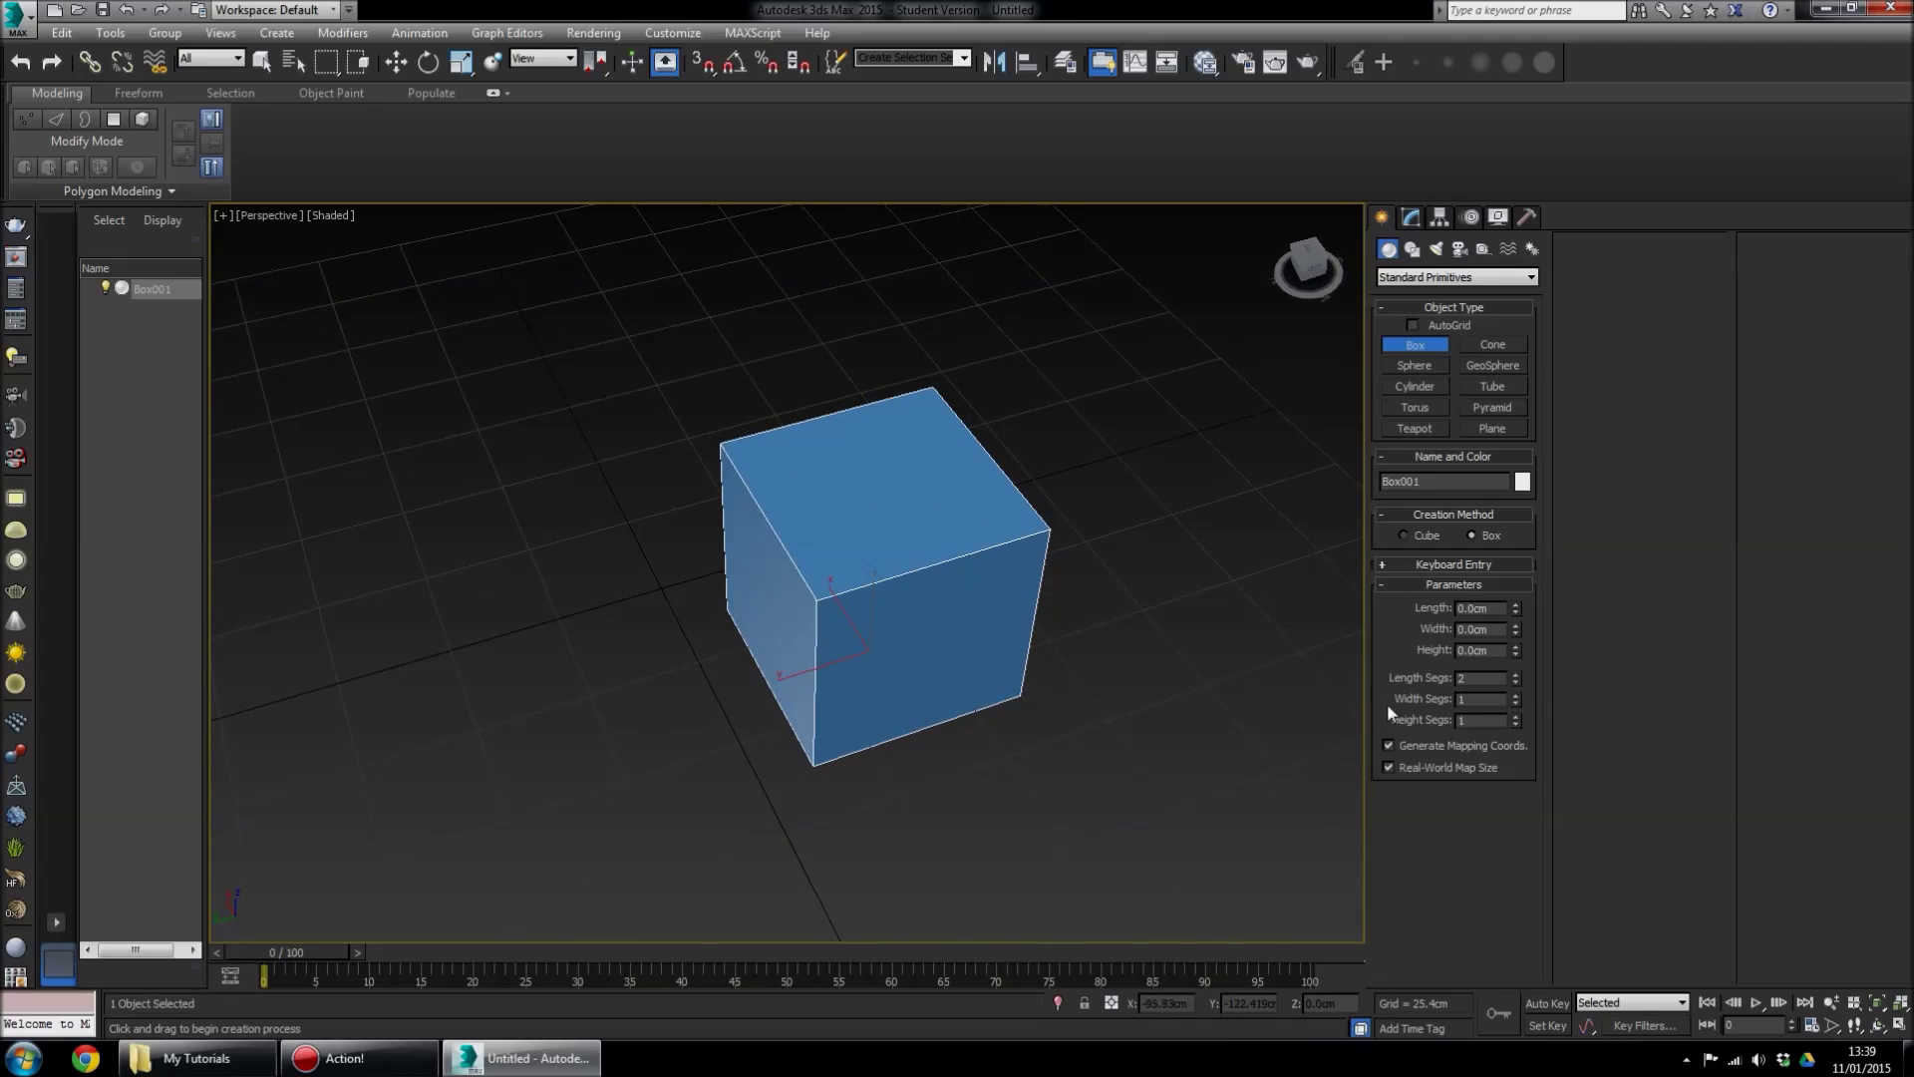
mouse_move(1082, 691)
alt+middle_down()
mouse_move(1116, 453)
mouse_move(1115, 688)
alt+middle_up()
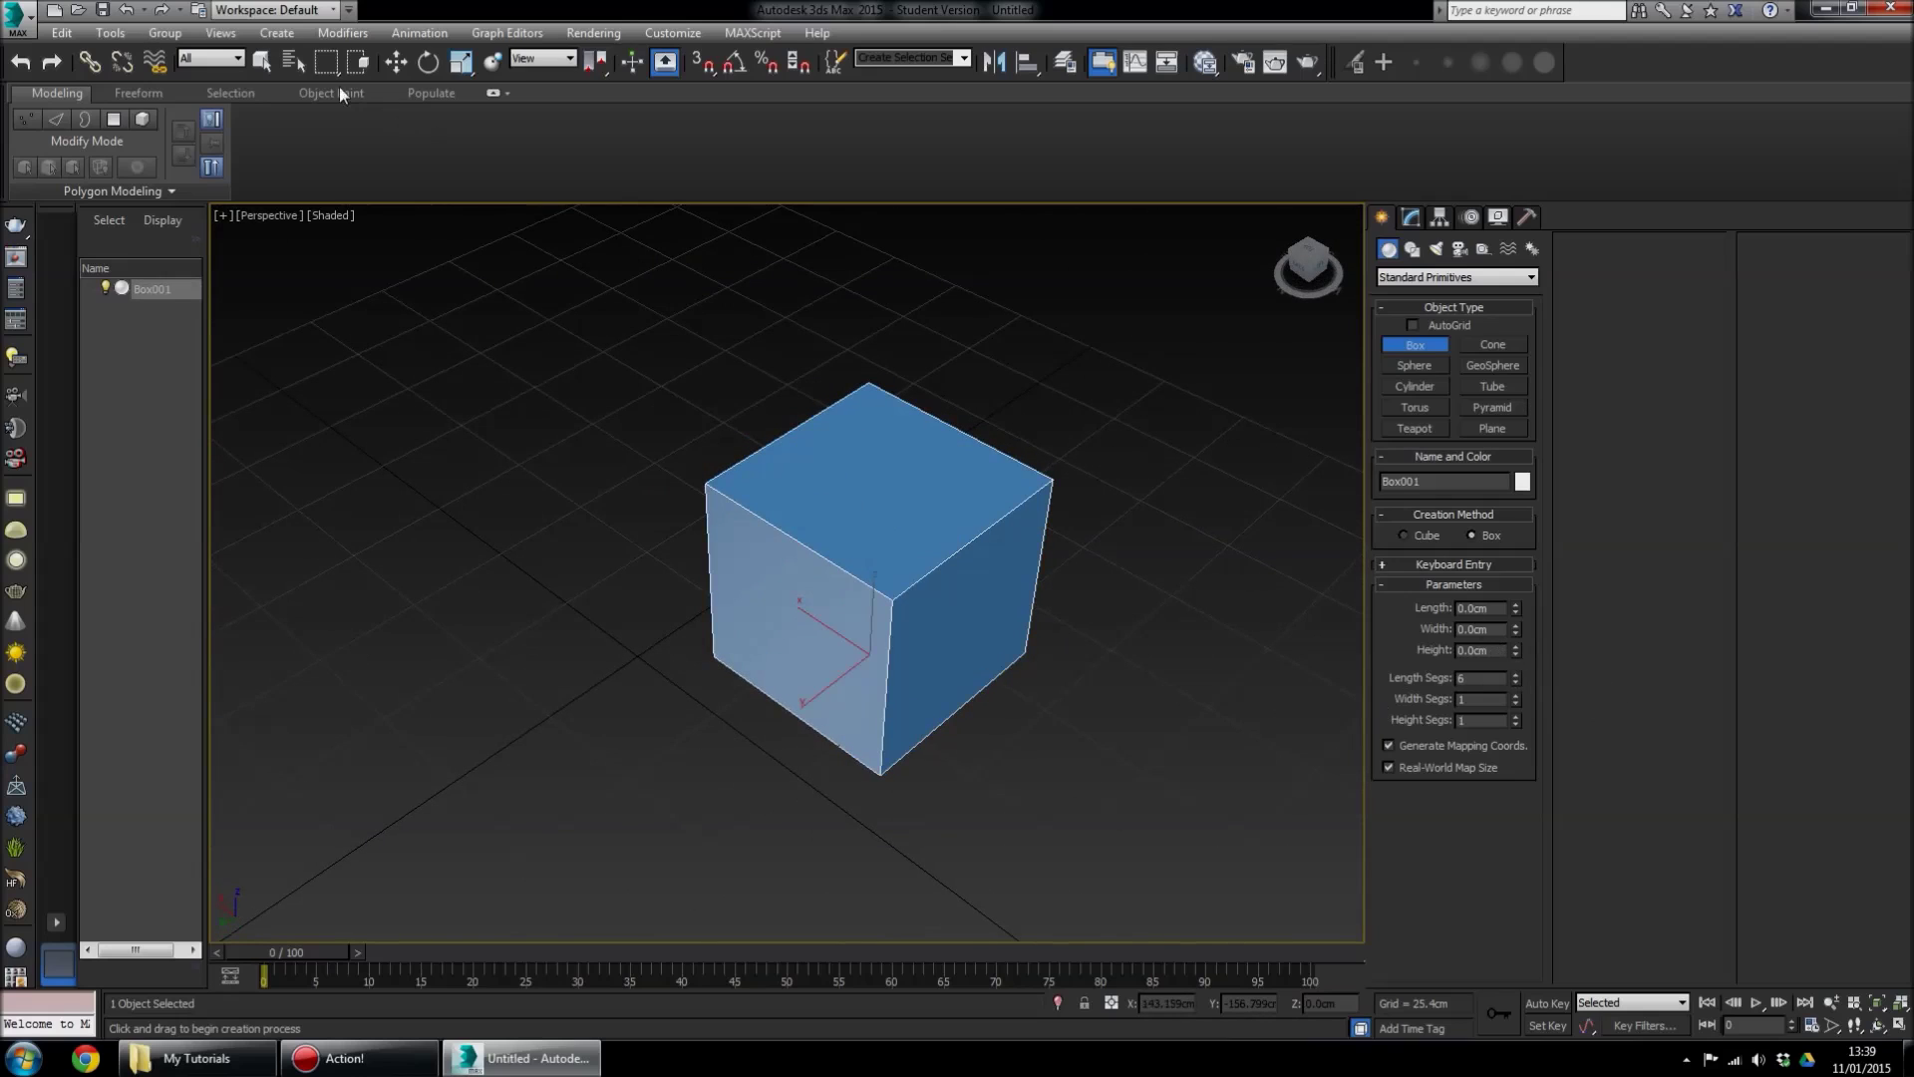
Leave box creation and open the selected box's parameters for modification
click(262, 62)
click(1409, 216)
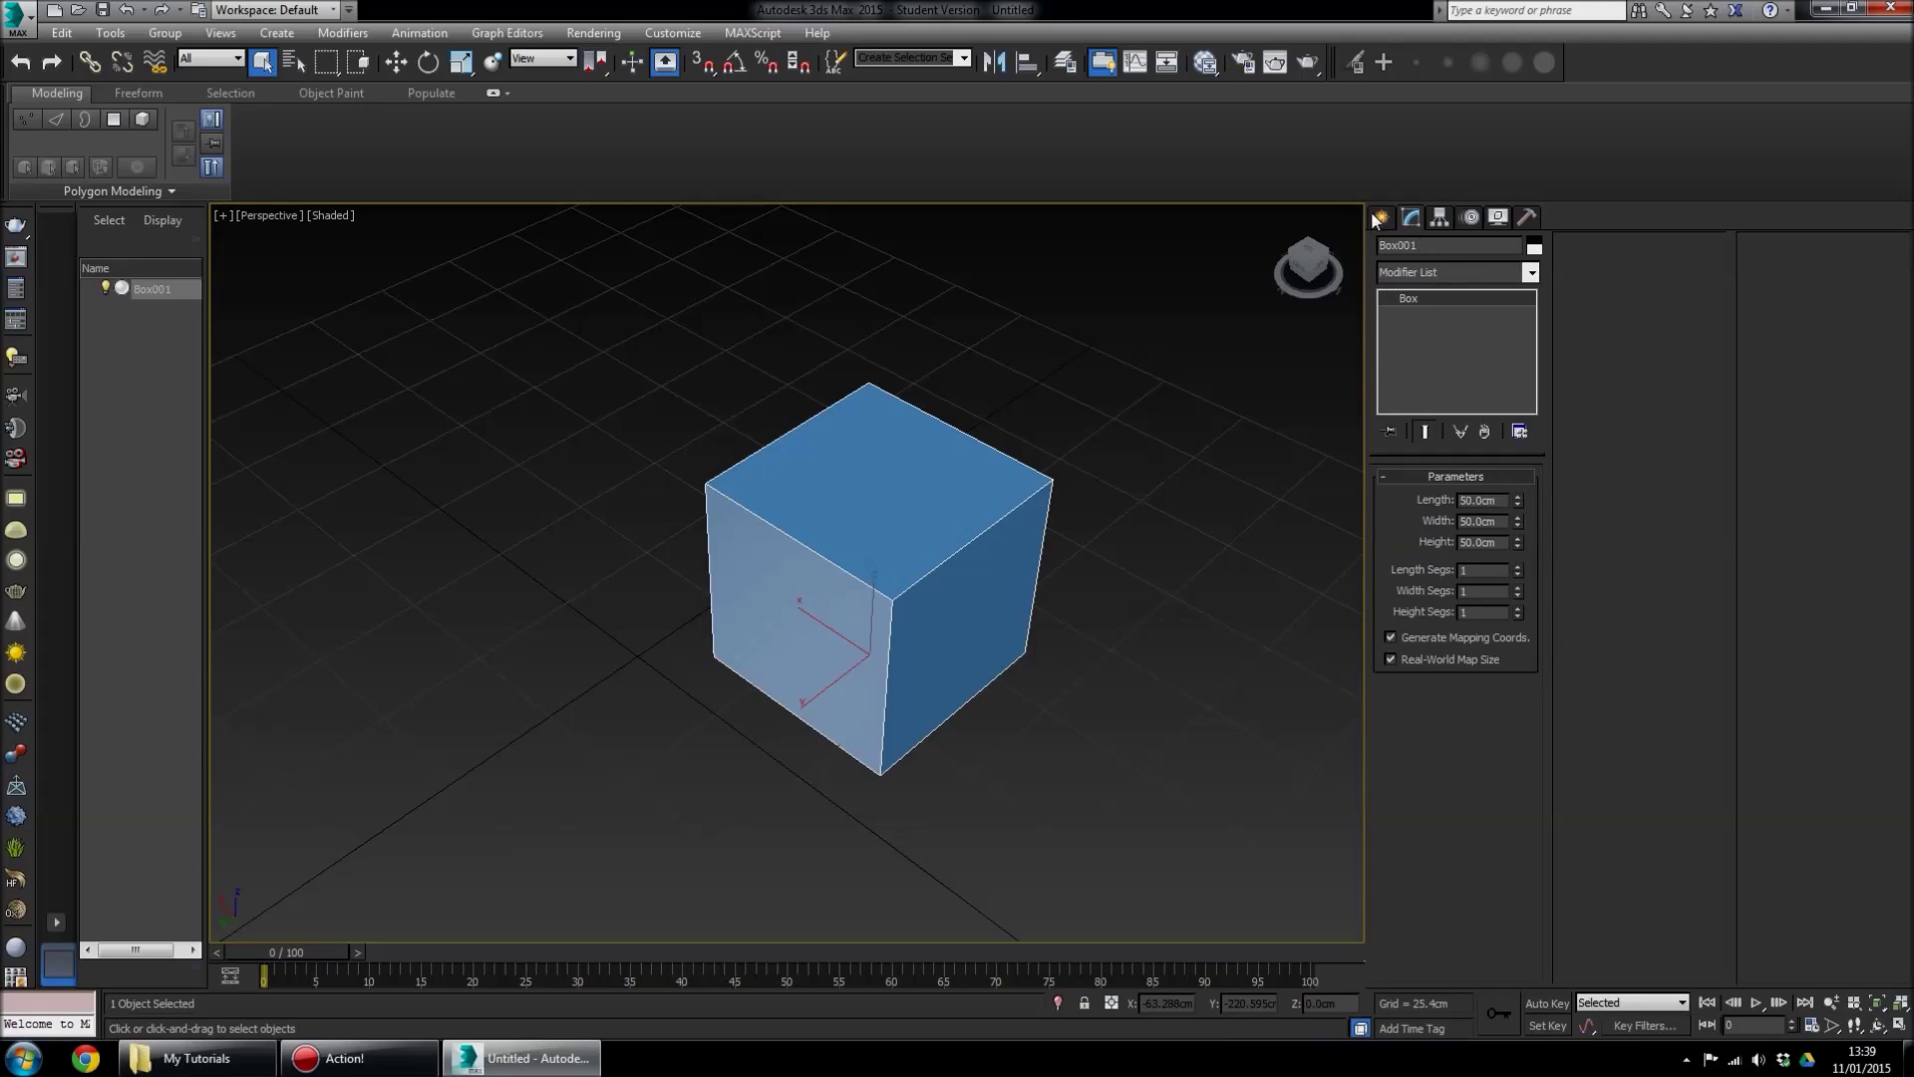
click(1380, 217)
click(1412, 218)
click(1381, 218)
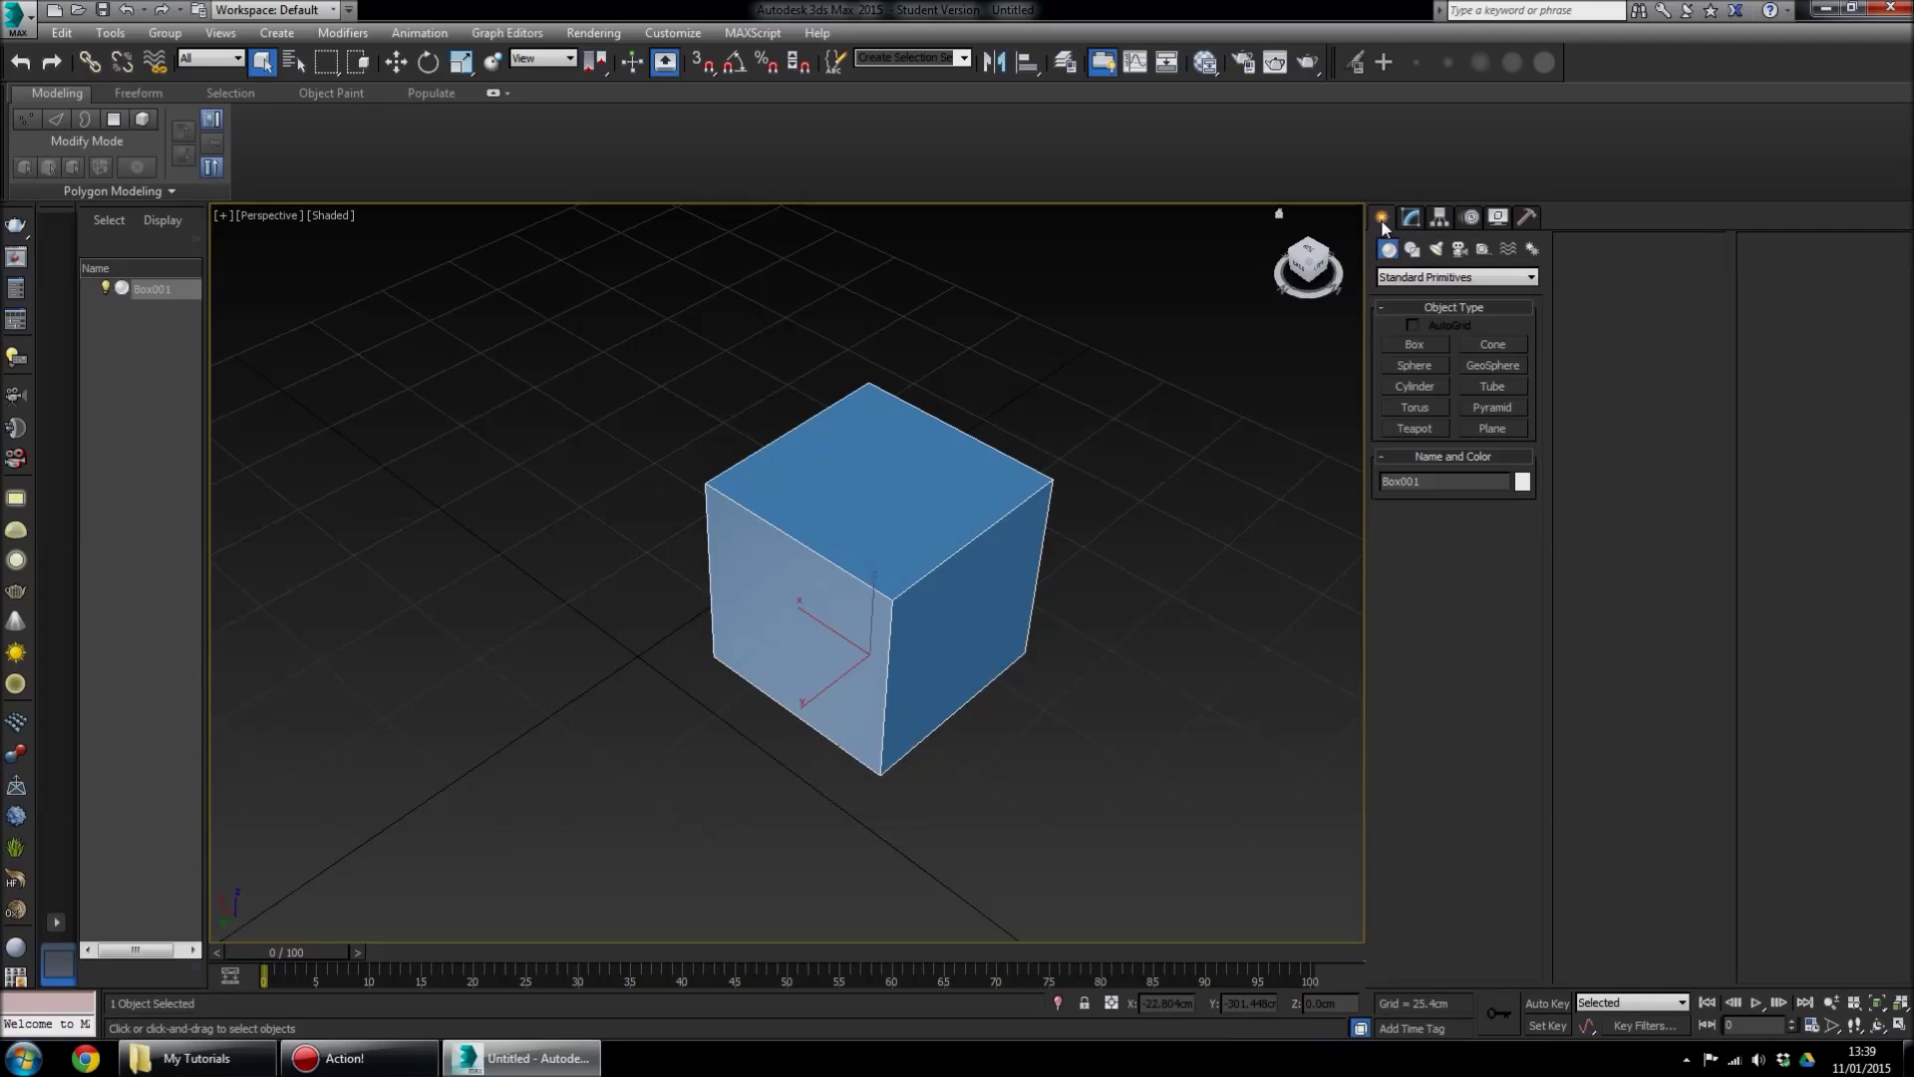
middle_drag(1041, 605, 867, 623)
scroll(1102, 632, down, 5)
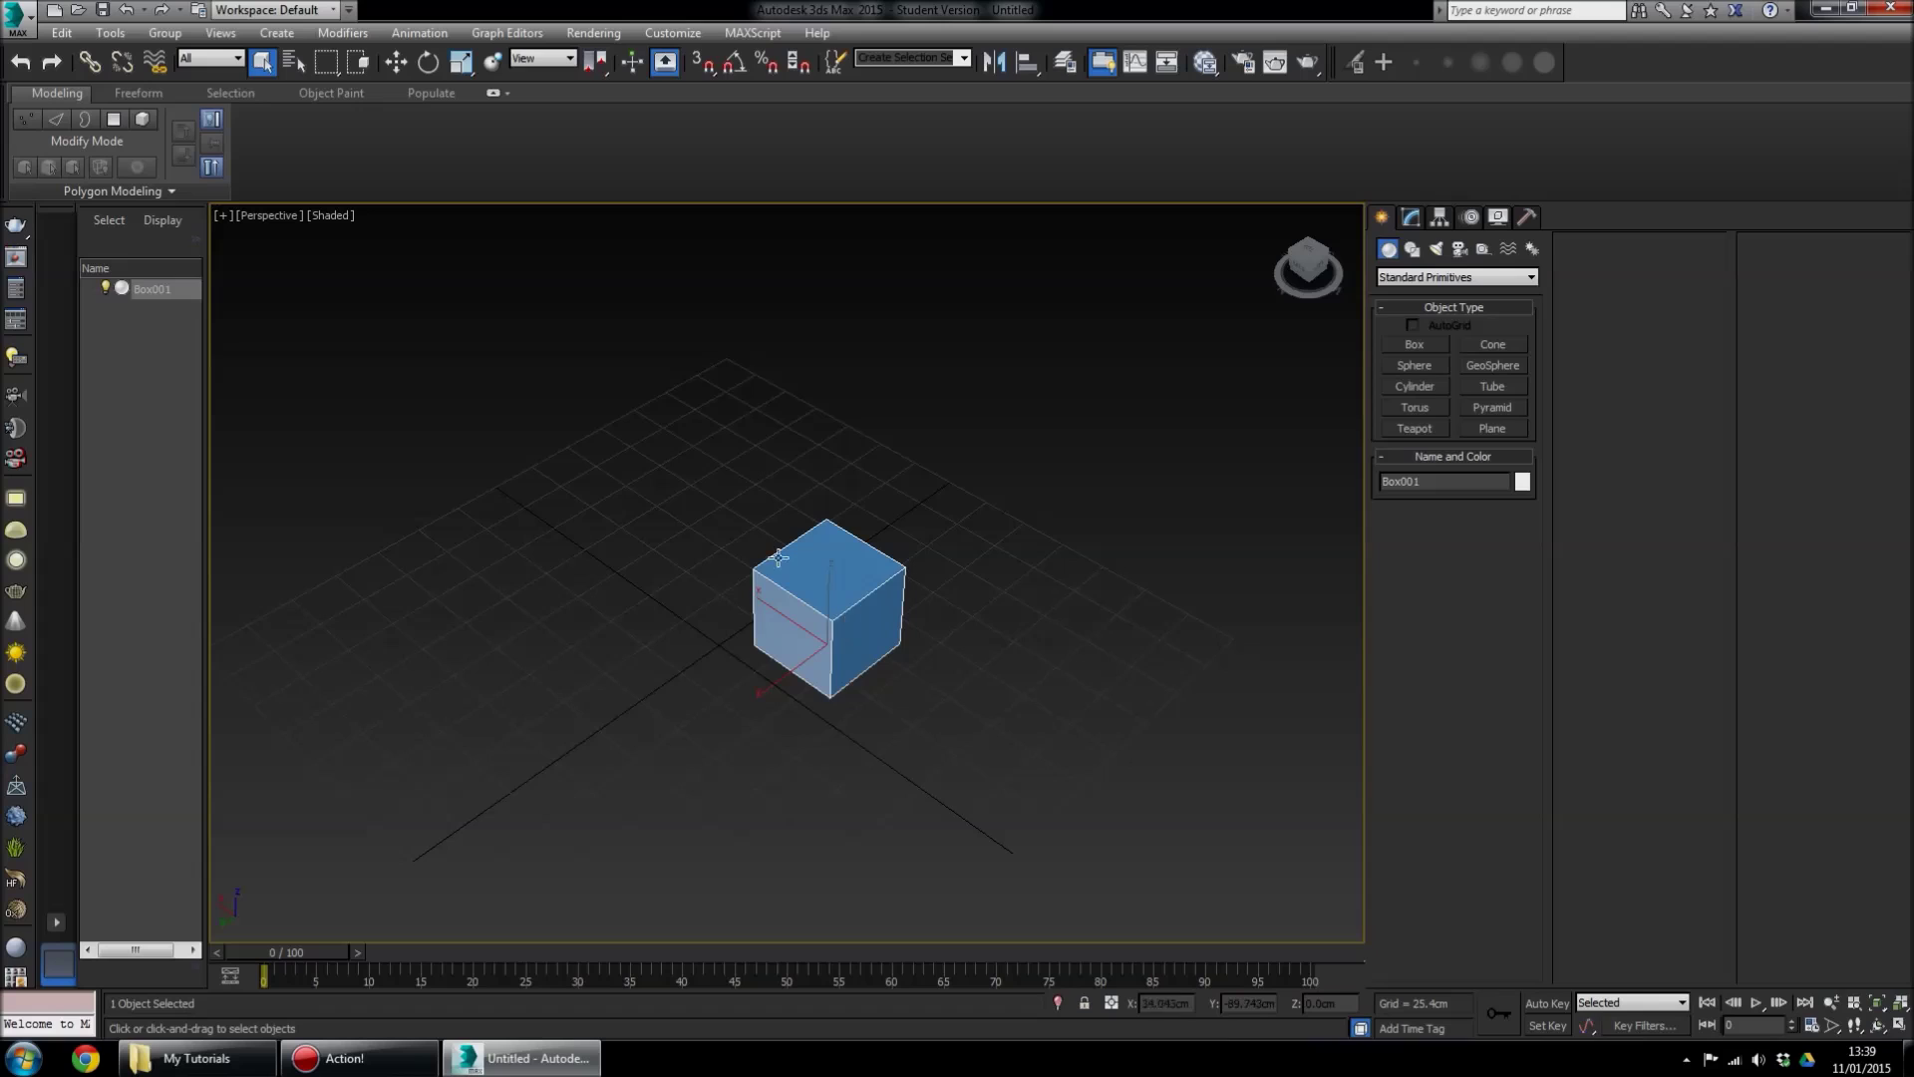
scroll(841, 649, up, 5)
scroll(997, 569, down, 1)
click(1412, 217)
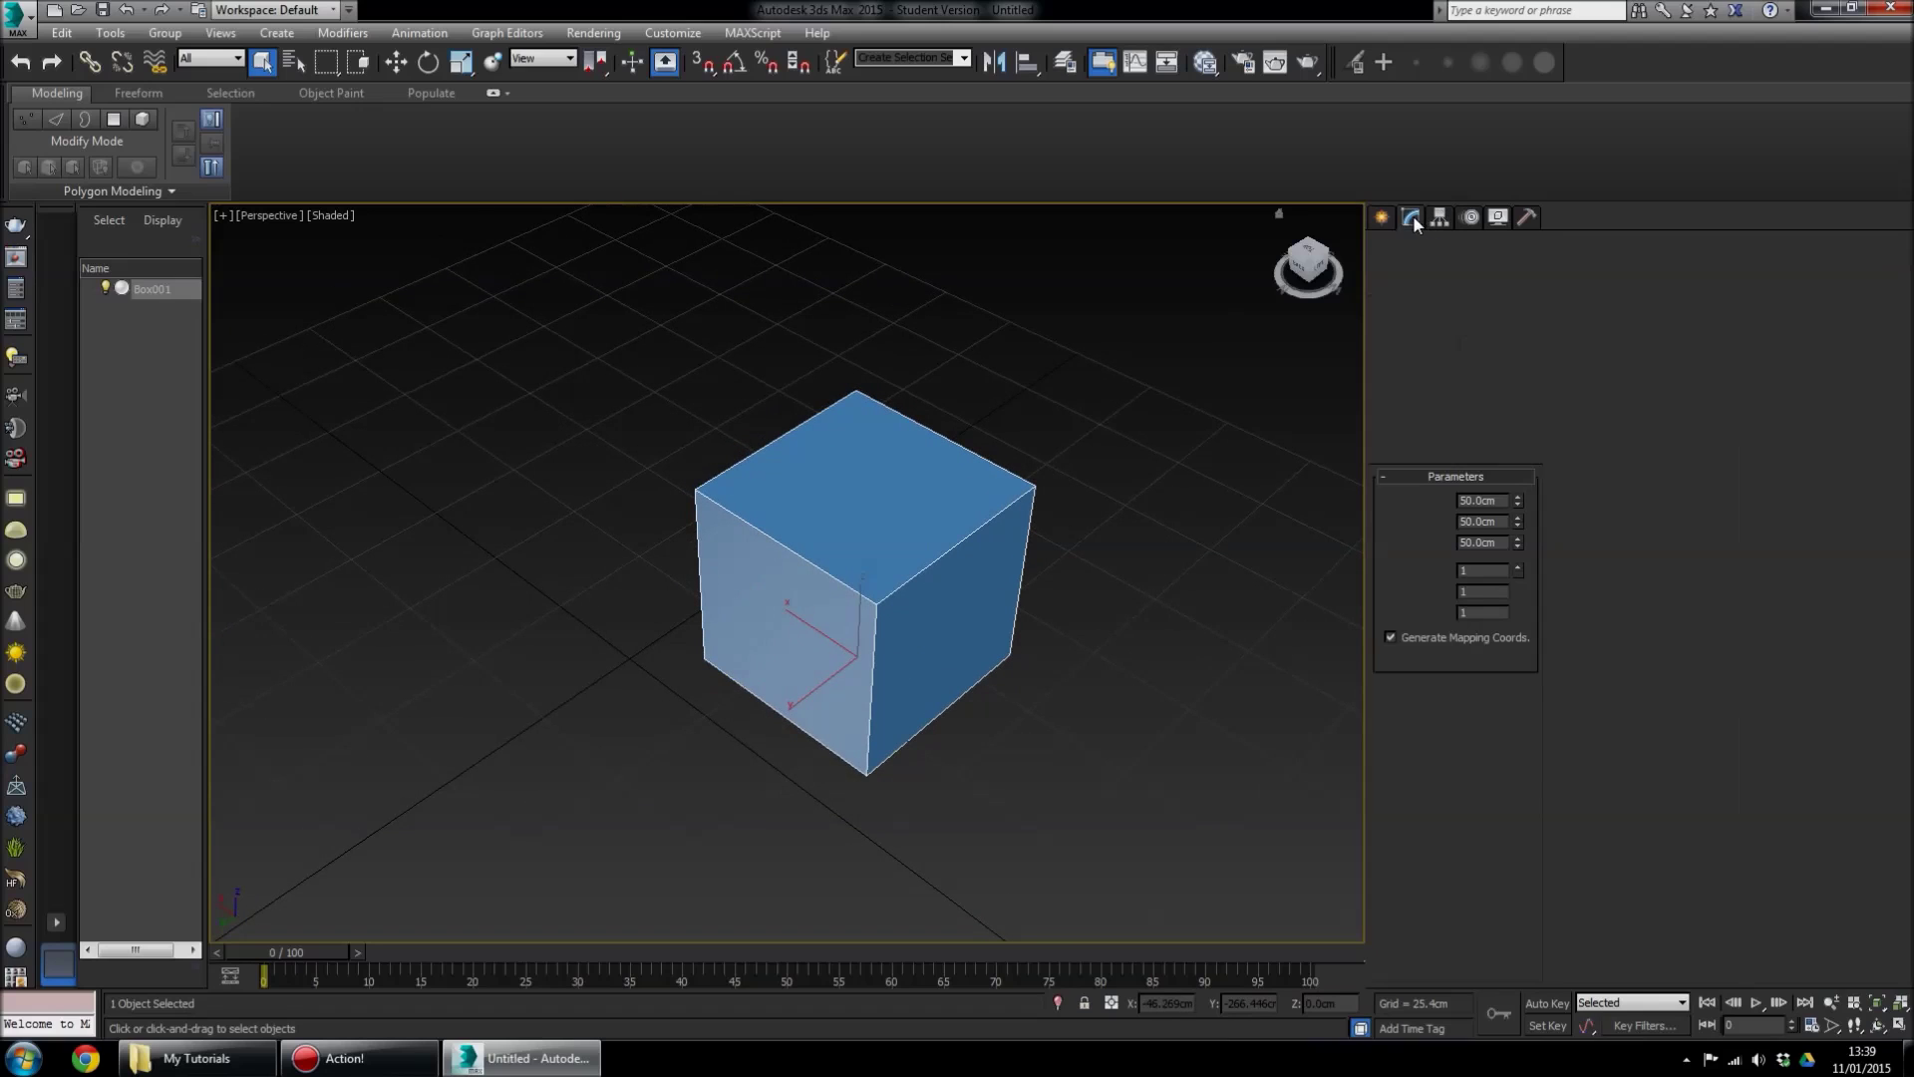
Set the box's length segments to 5
click(1517, 567)
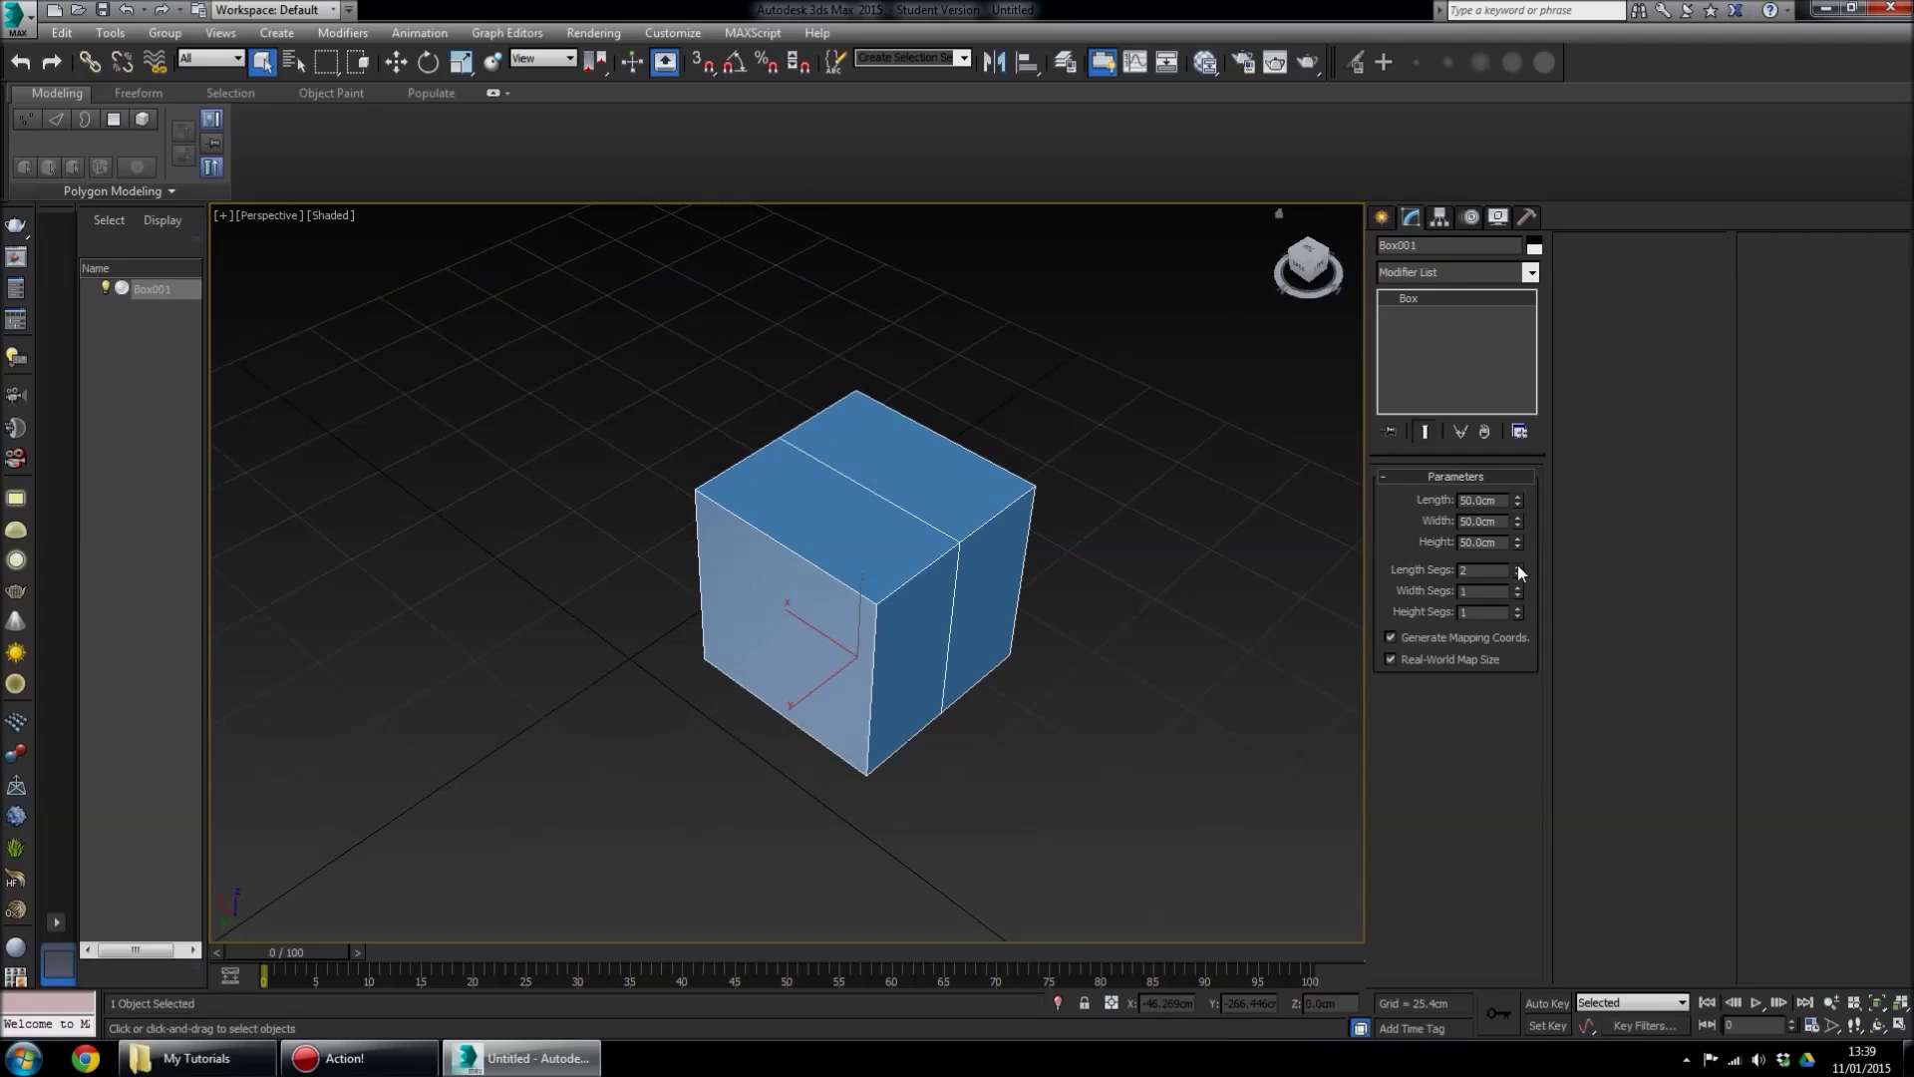
mouse_move(897, 610)
alt+middle_down()
mouse_move(841, 628)
mouse_move(871, 595)
mouse_move(697, 620)
mouse_move(756, 646)
mouse_move(897, 628)
alt+middle_up()
click(1518, 566)
click(1518, 566)
click(1518, 566)
alt+middle_drag(814, 634, 893, 731)
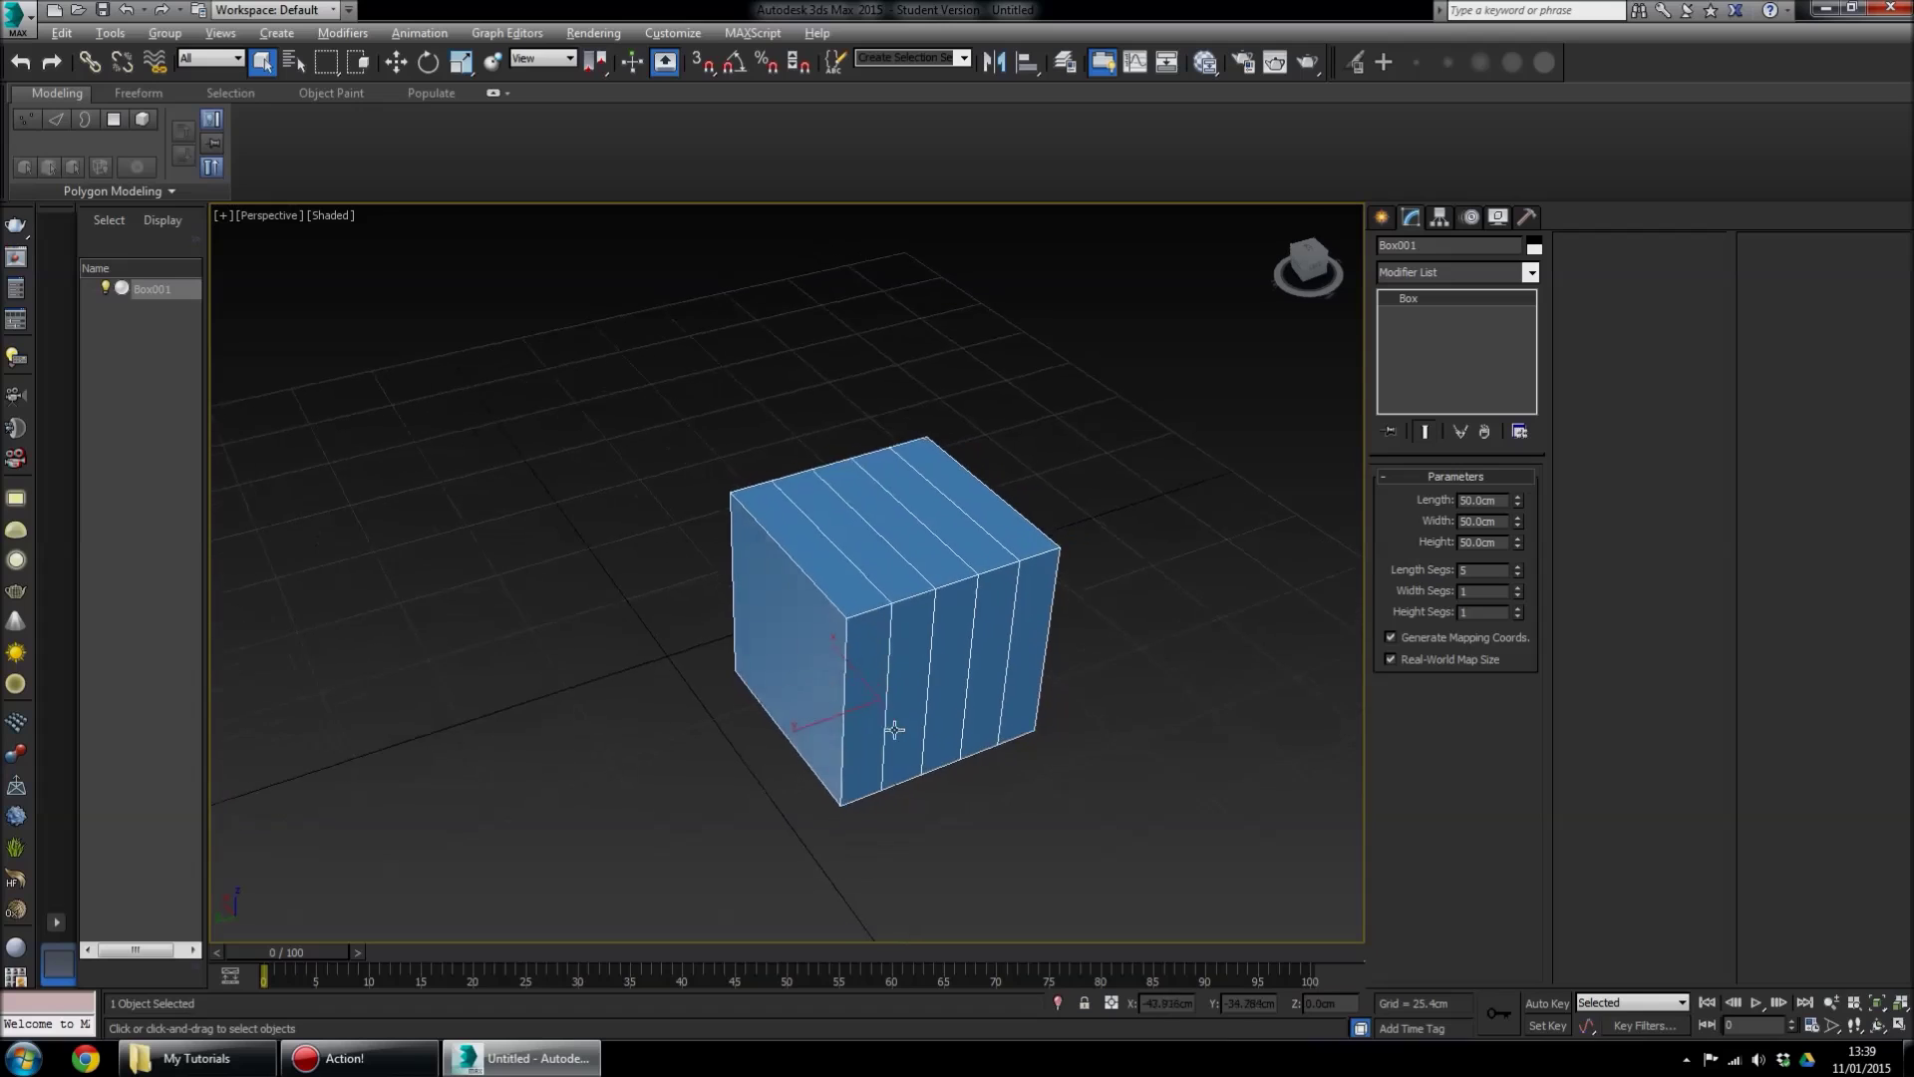
scroll(893, 731, up, 3)
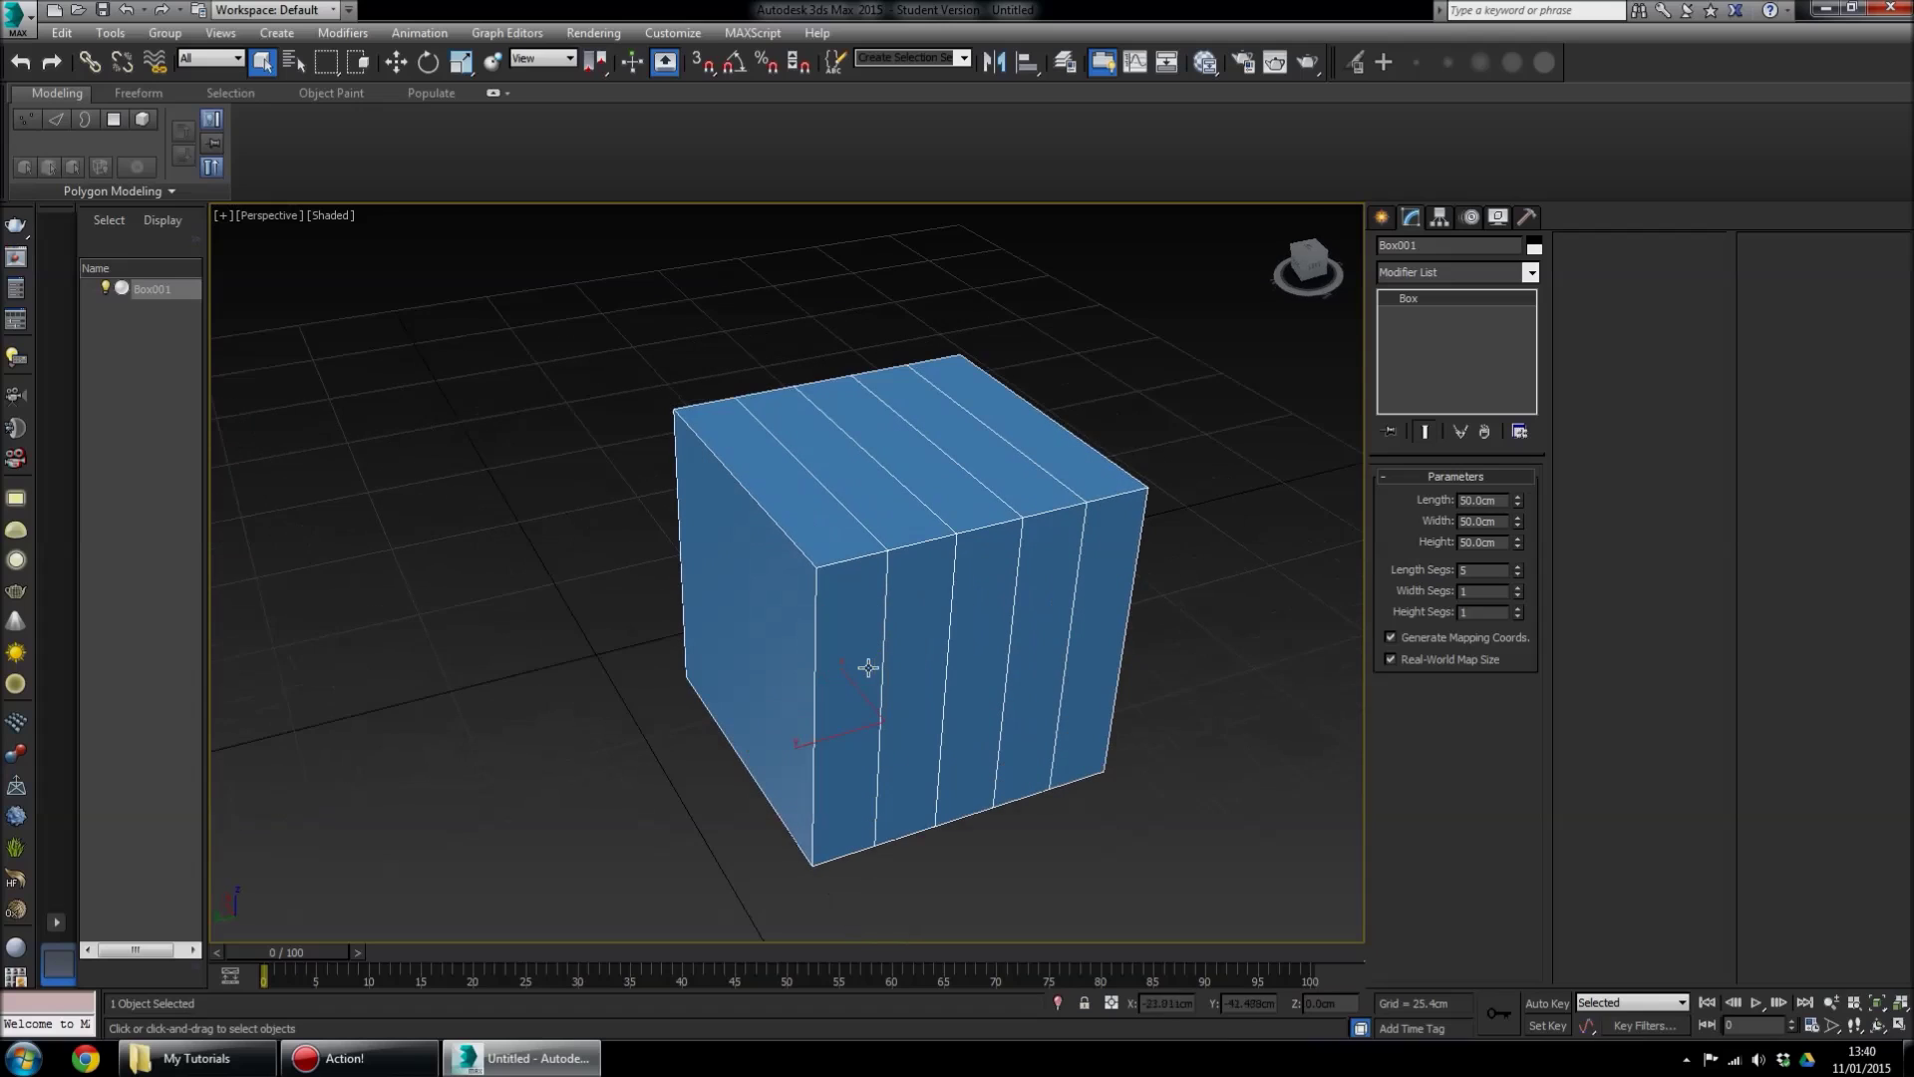
Set the box's width segments and height segments to 5 each
click(1517, 587)
click(1517, 587)
click(1518, 587)
click(1518, 587)
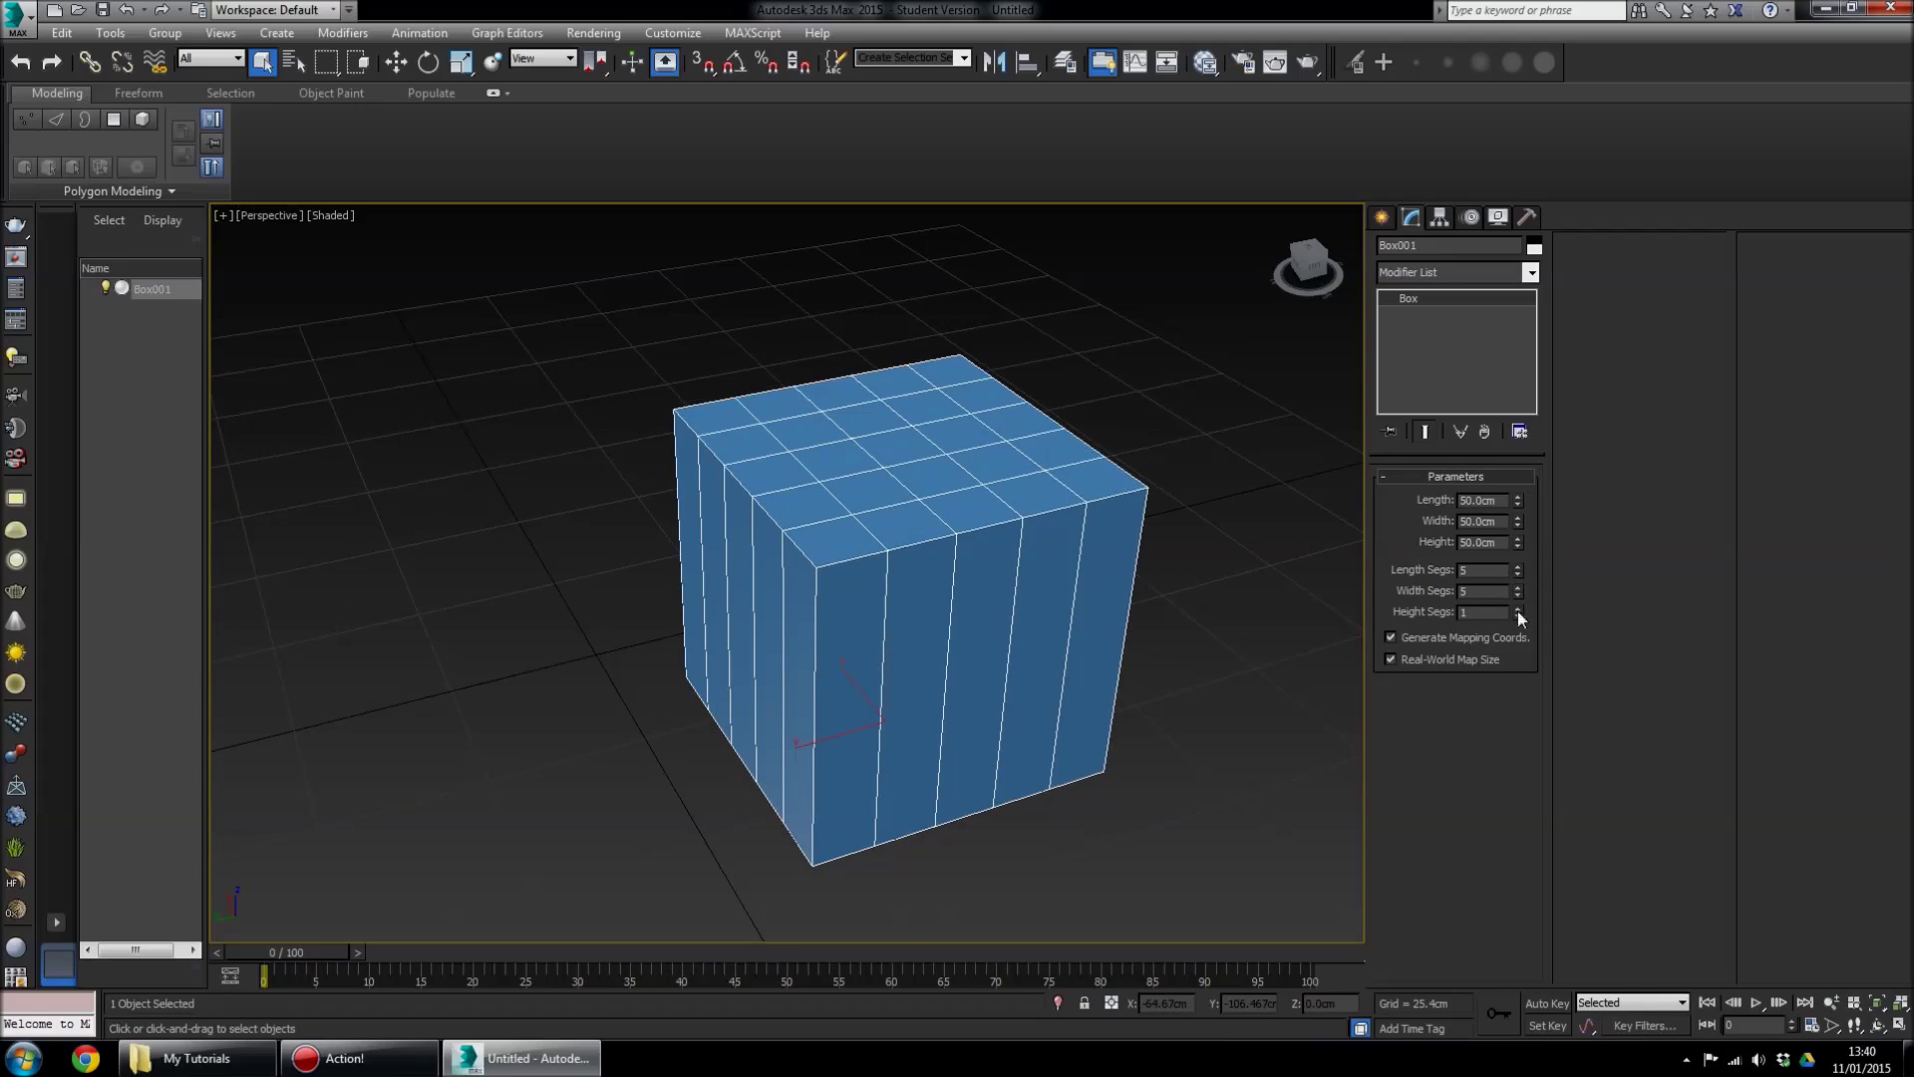
click(1518, 610)
click(1519, 610)
click(1518, 610)
click(1519, 611)
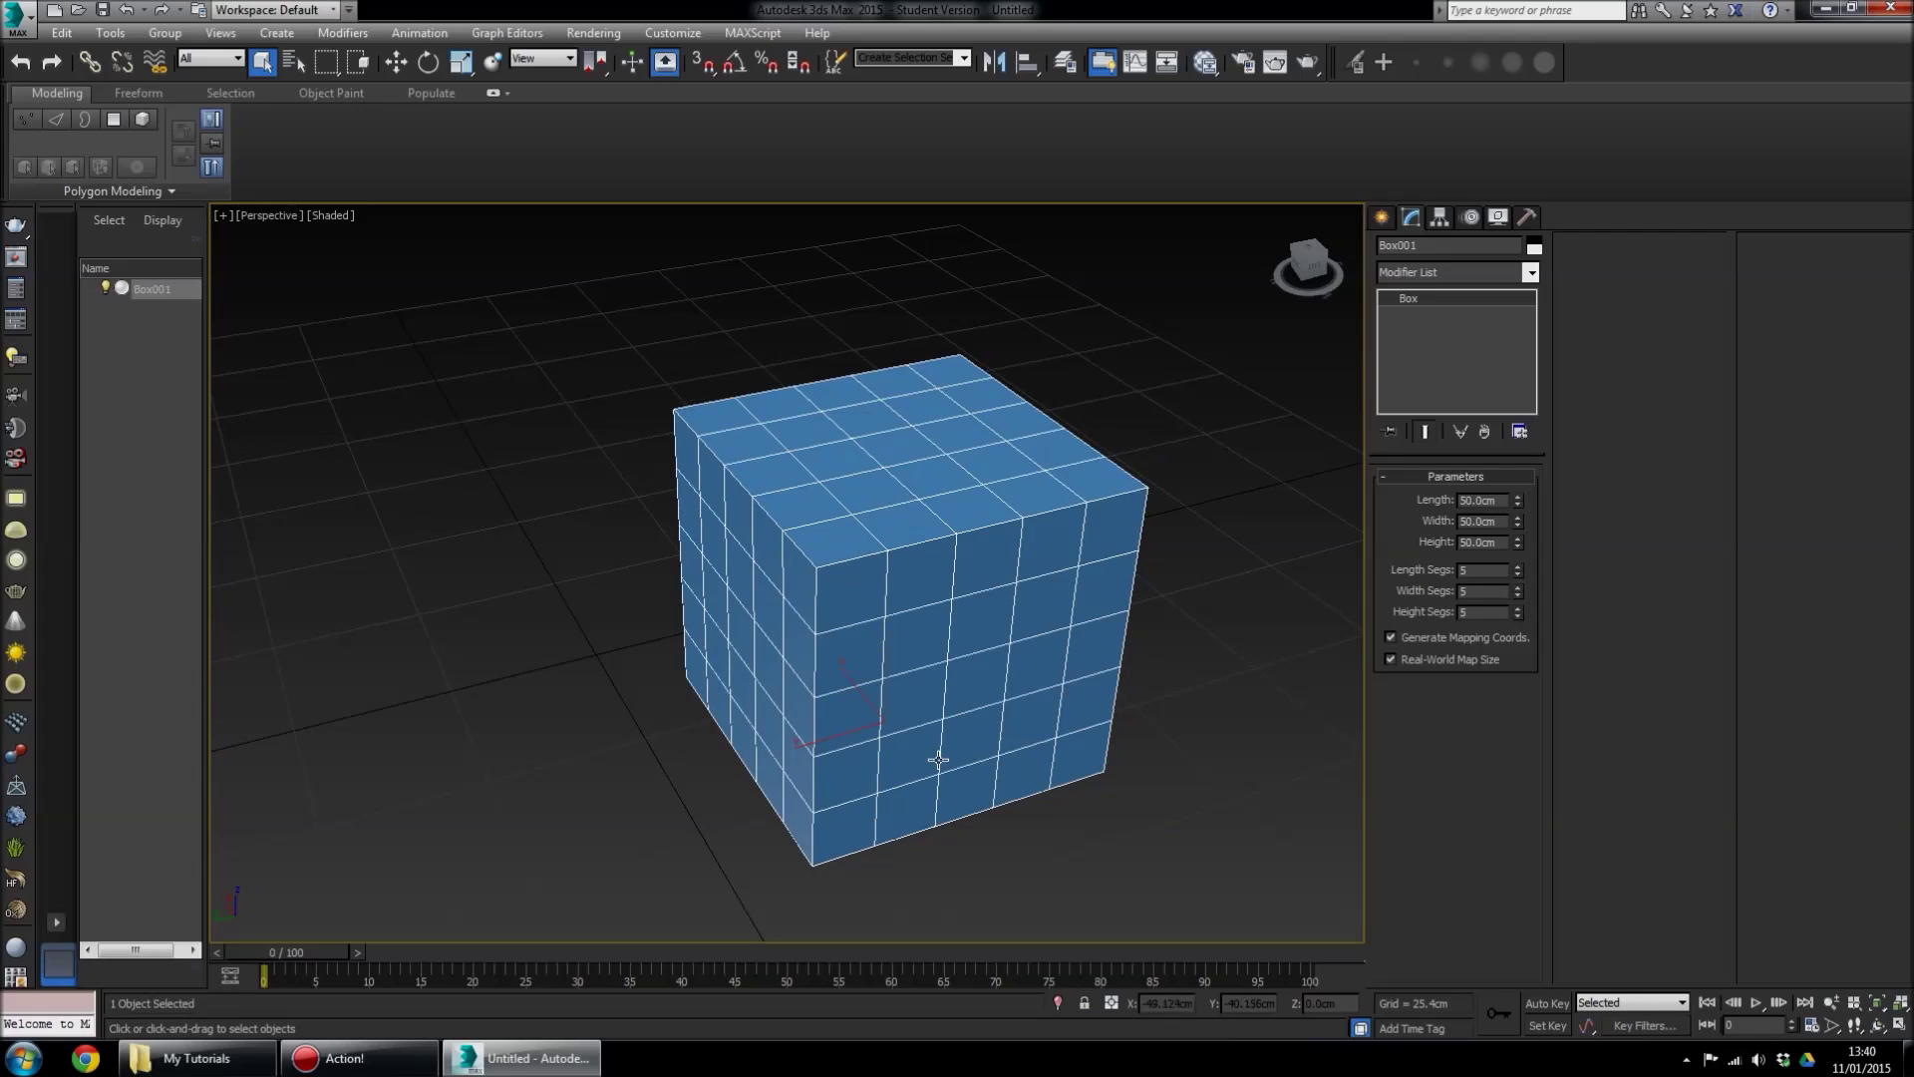
Examine the segment grid on the box's faces from closer up and from several angles
middle_drag(1030, 735, 830, 707)
scroll(803, 675, up, 3)
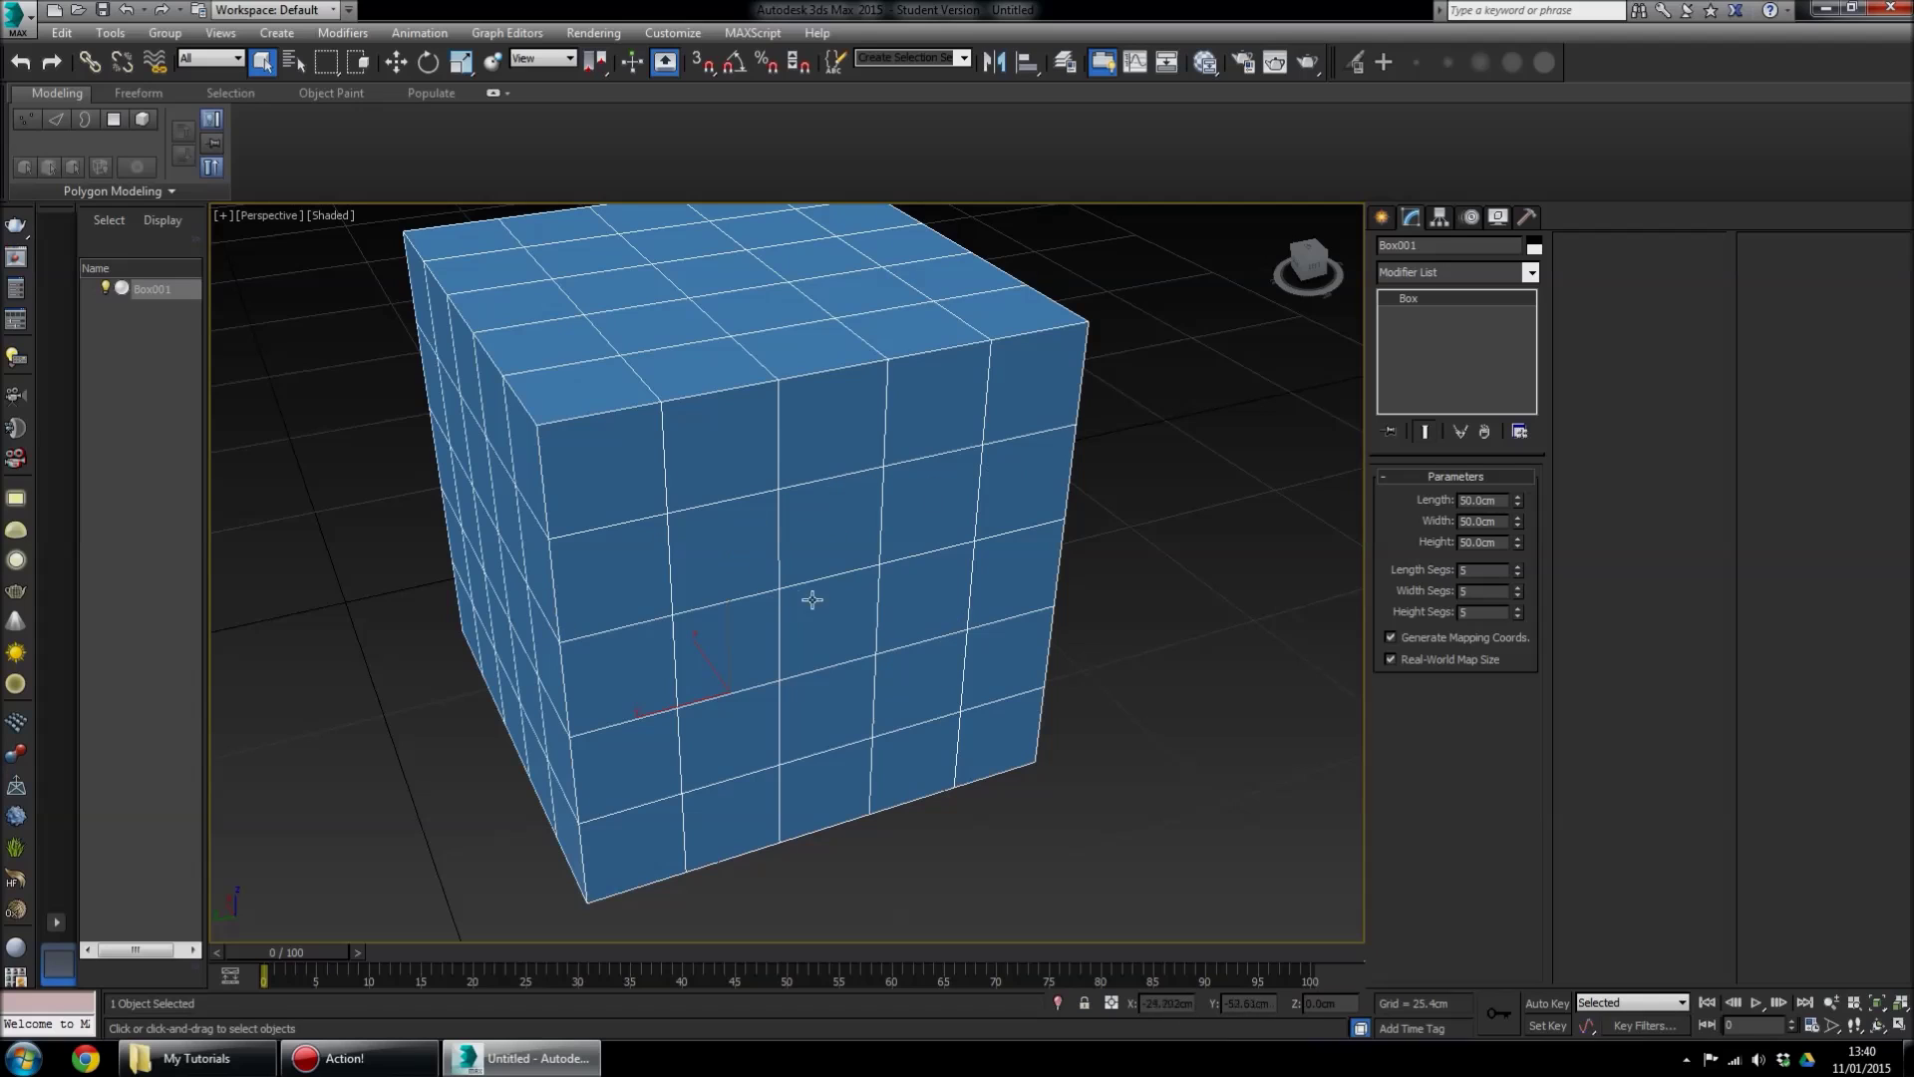
scroll(793, 583, down, 5)
alt+middle_drag(718, 628, 925, 678)
alt+middle_drag(830, 751, 876, 814)
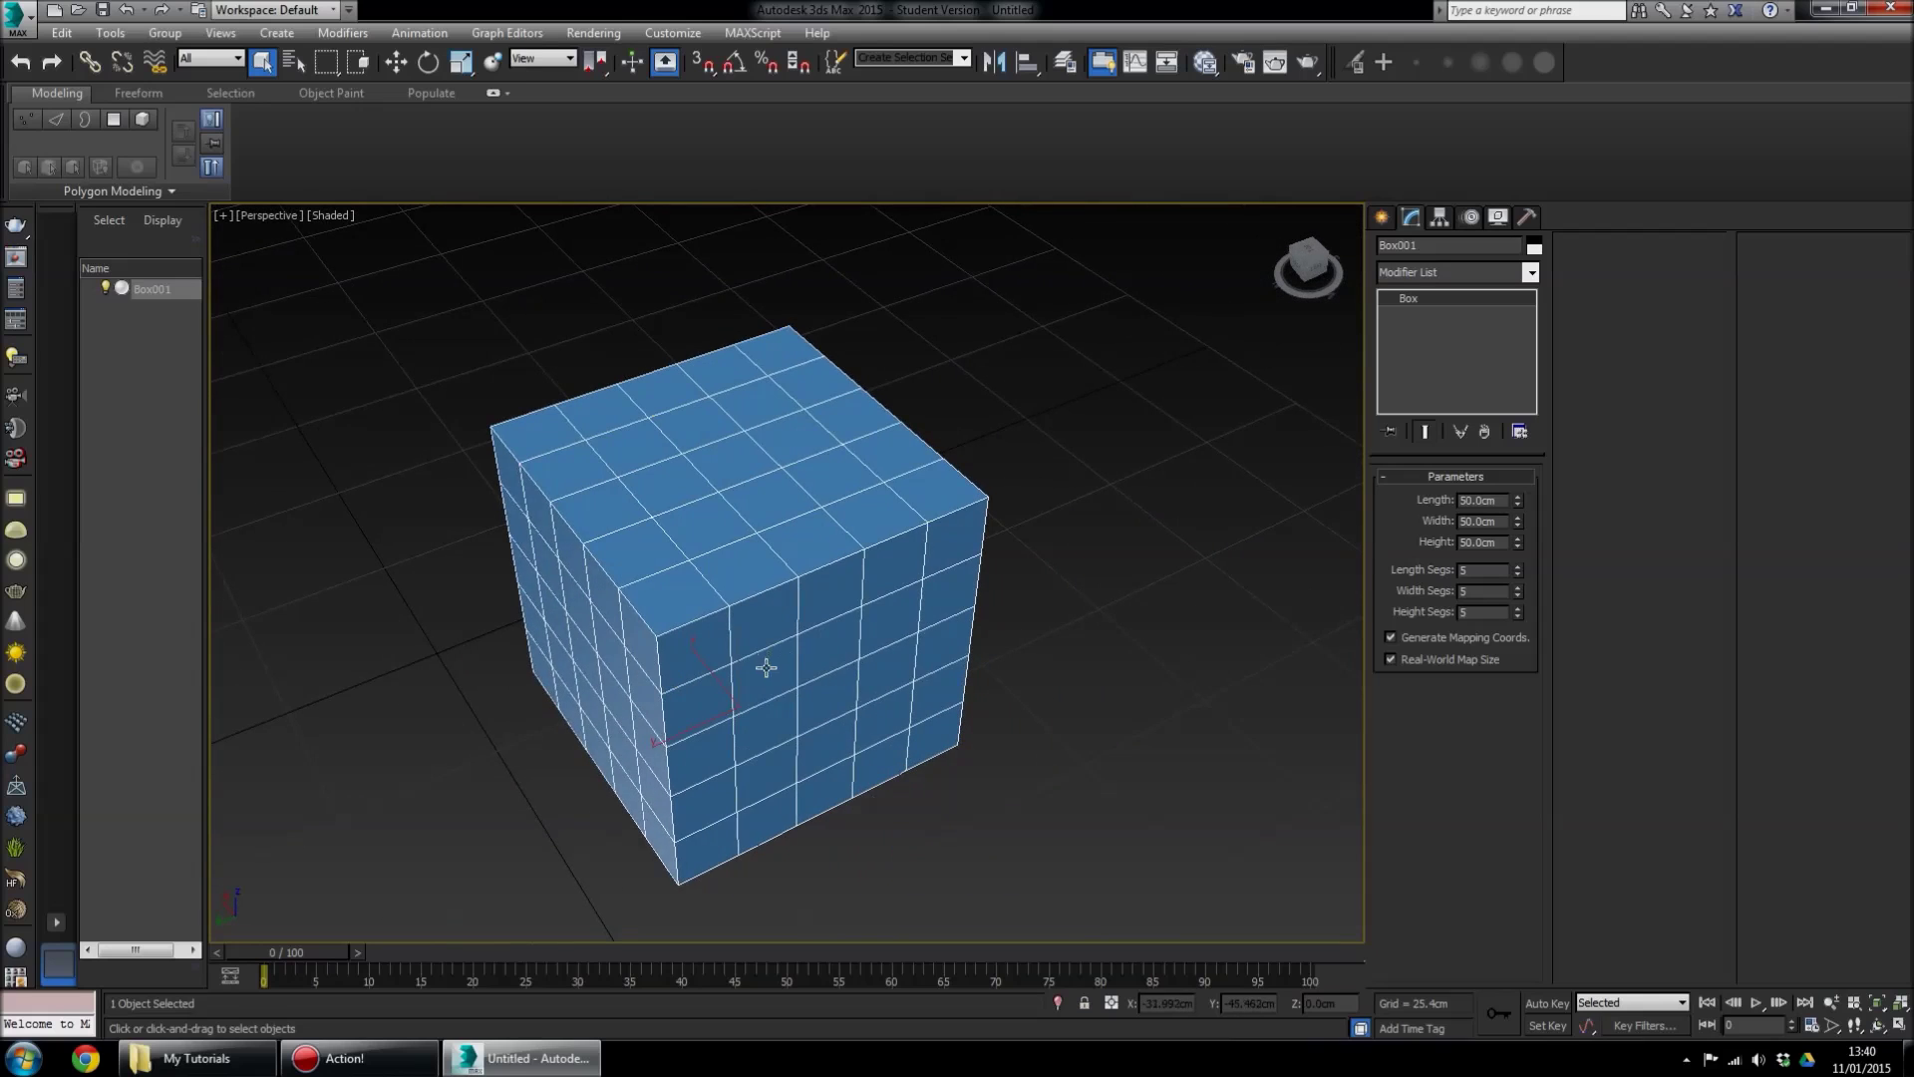
scroll(765, 666, down, 3)
middle_drag(778, 684, 946, 674)
Try the box with 2 length segments and with 30 length segments
click(1520, 568)
click(1517, 574)
click(1518, 574)
click(1517, 575)
click(1517, 574)
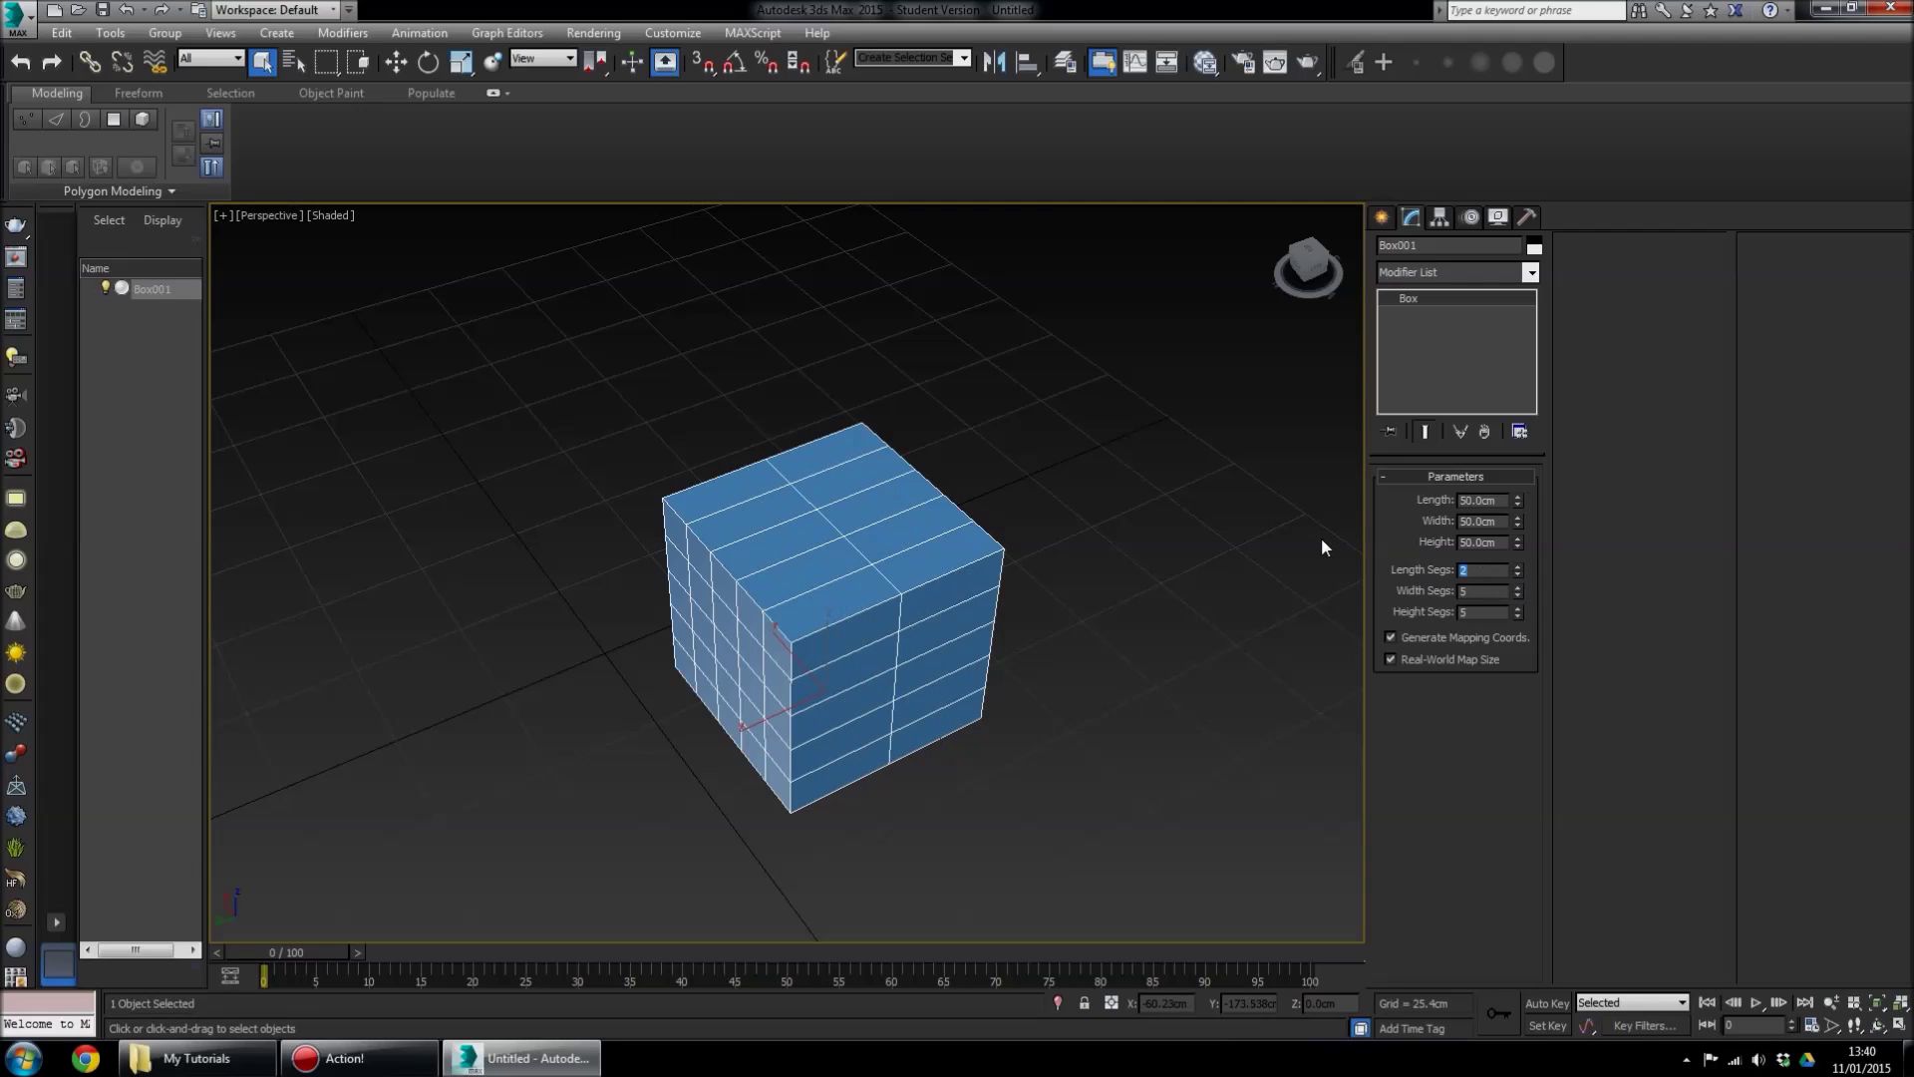
text(30)
key(Return)
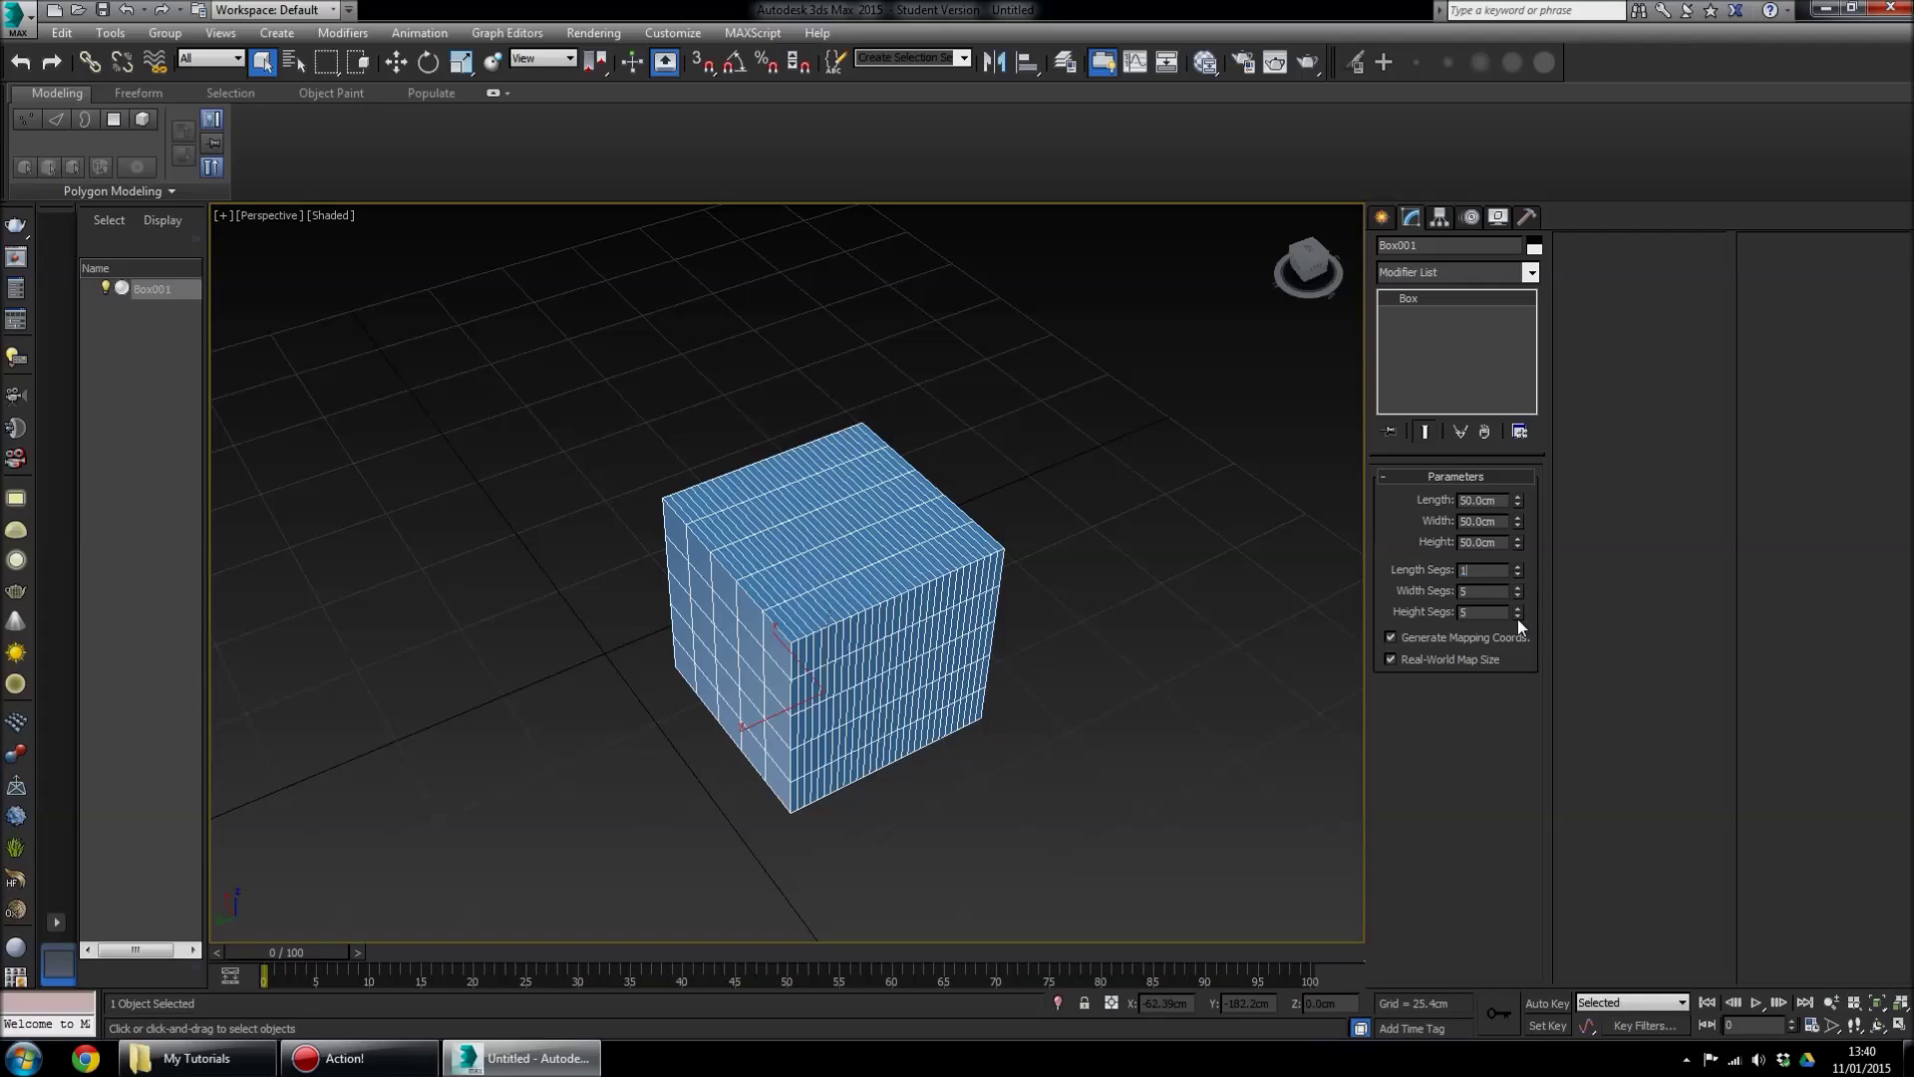
Set the box's length, width and height segments to 1 each and deselect the box
text(1)
key(Return)
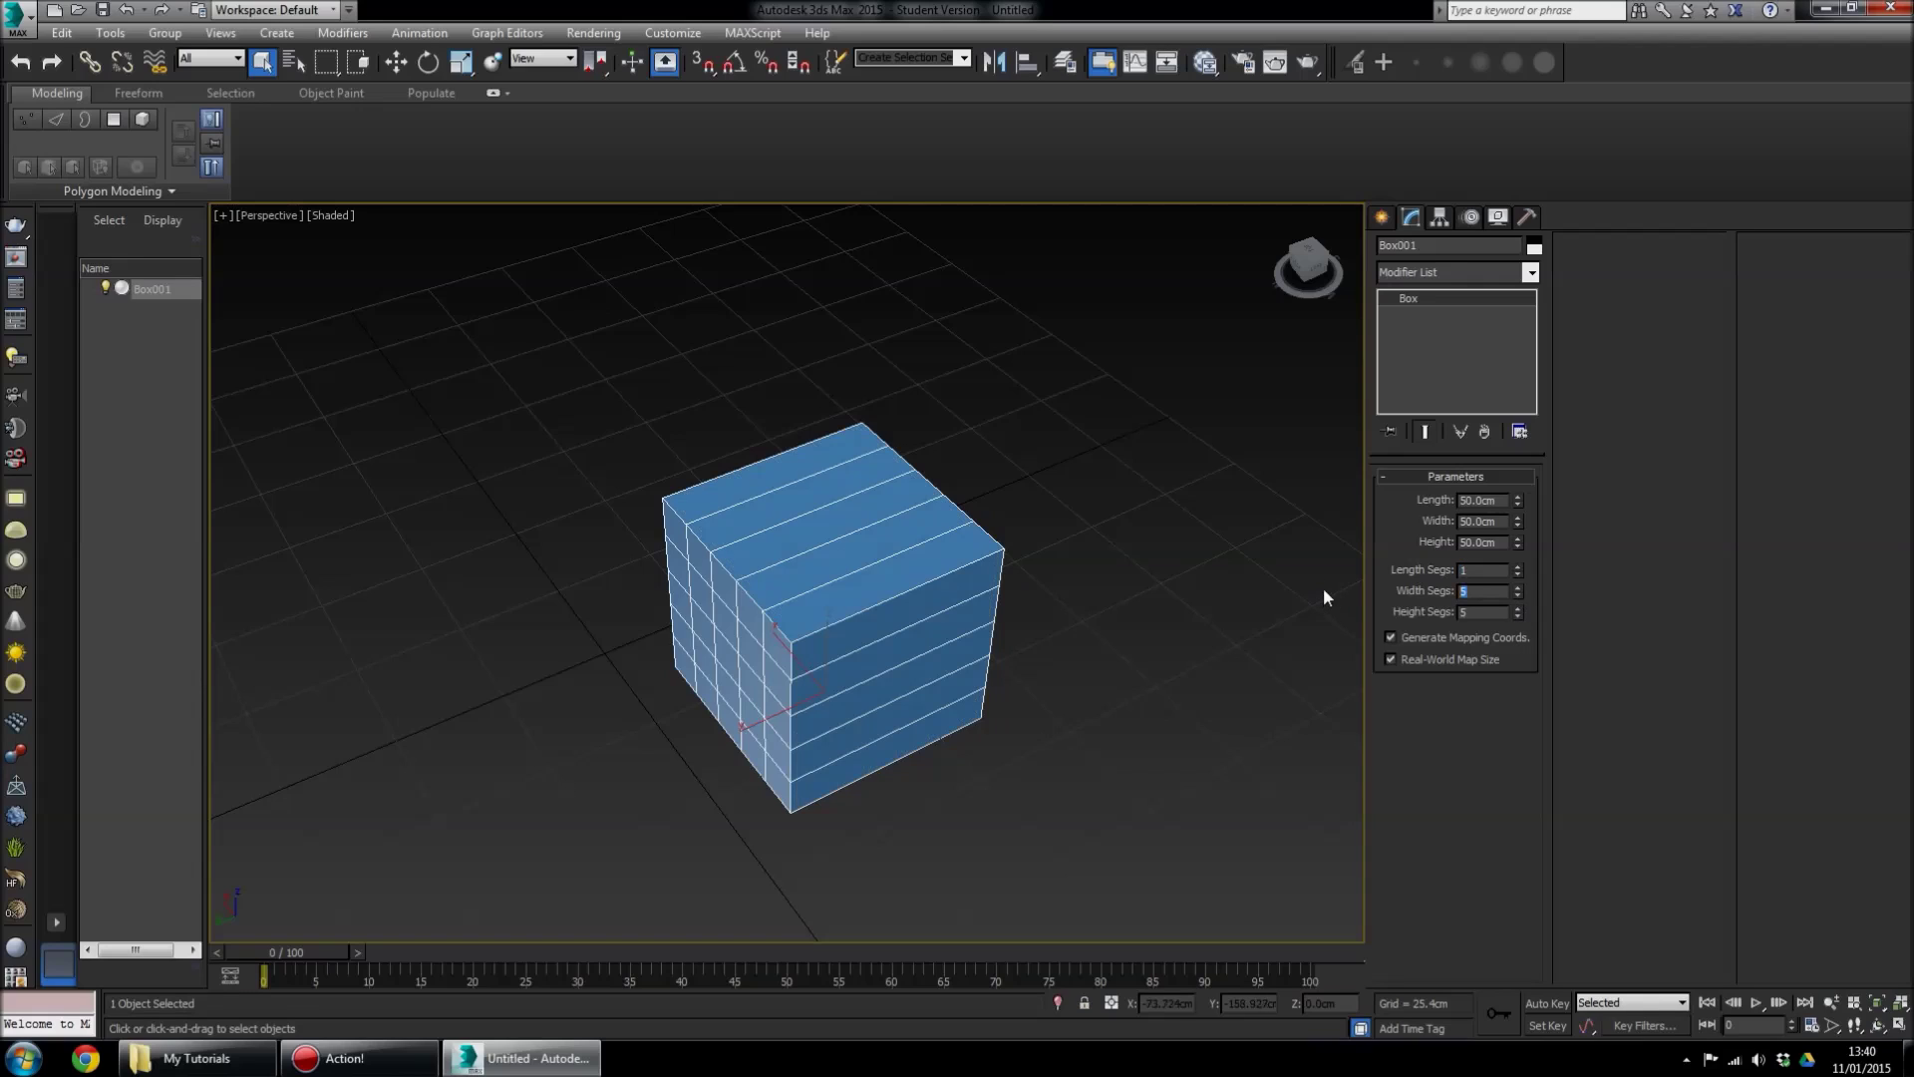
text(1)
key(Return)
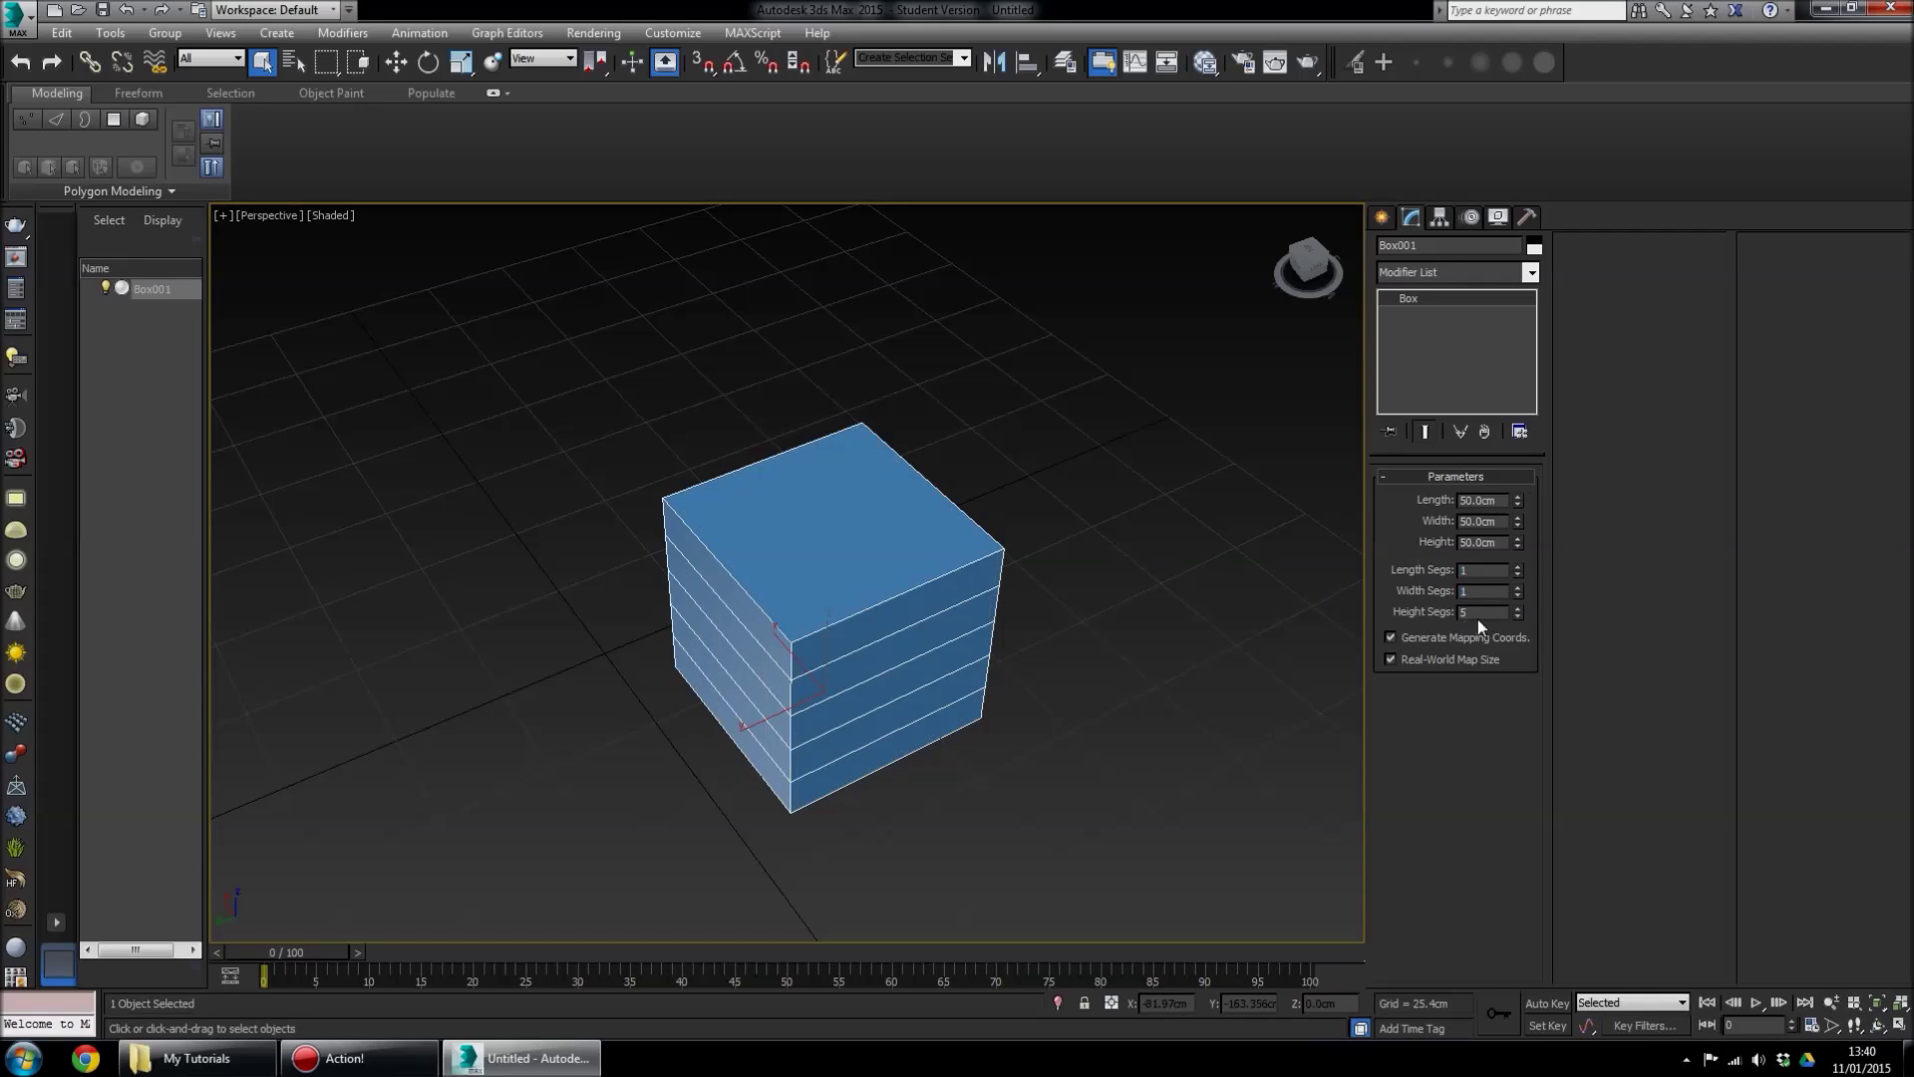
key(Return)
alt+middle_drag(888, 618, 1056, 662)
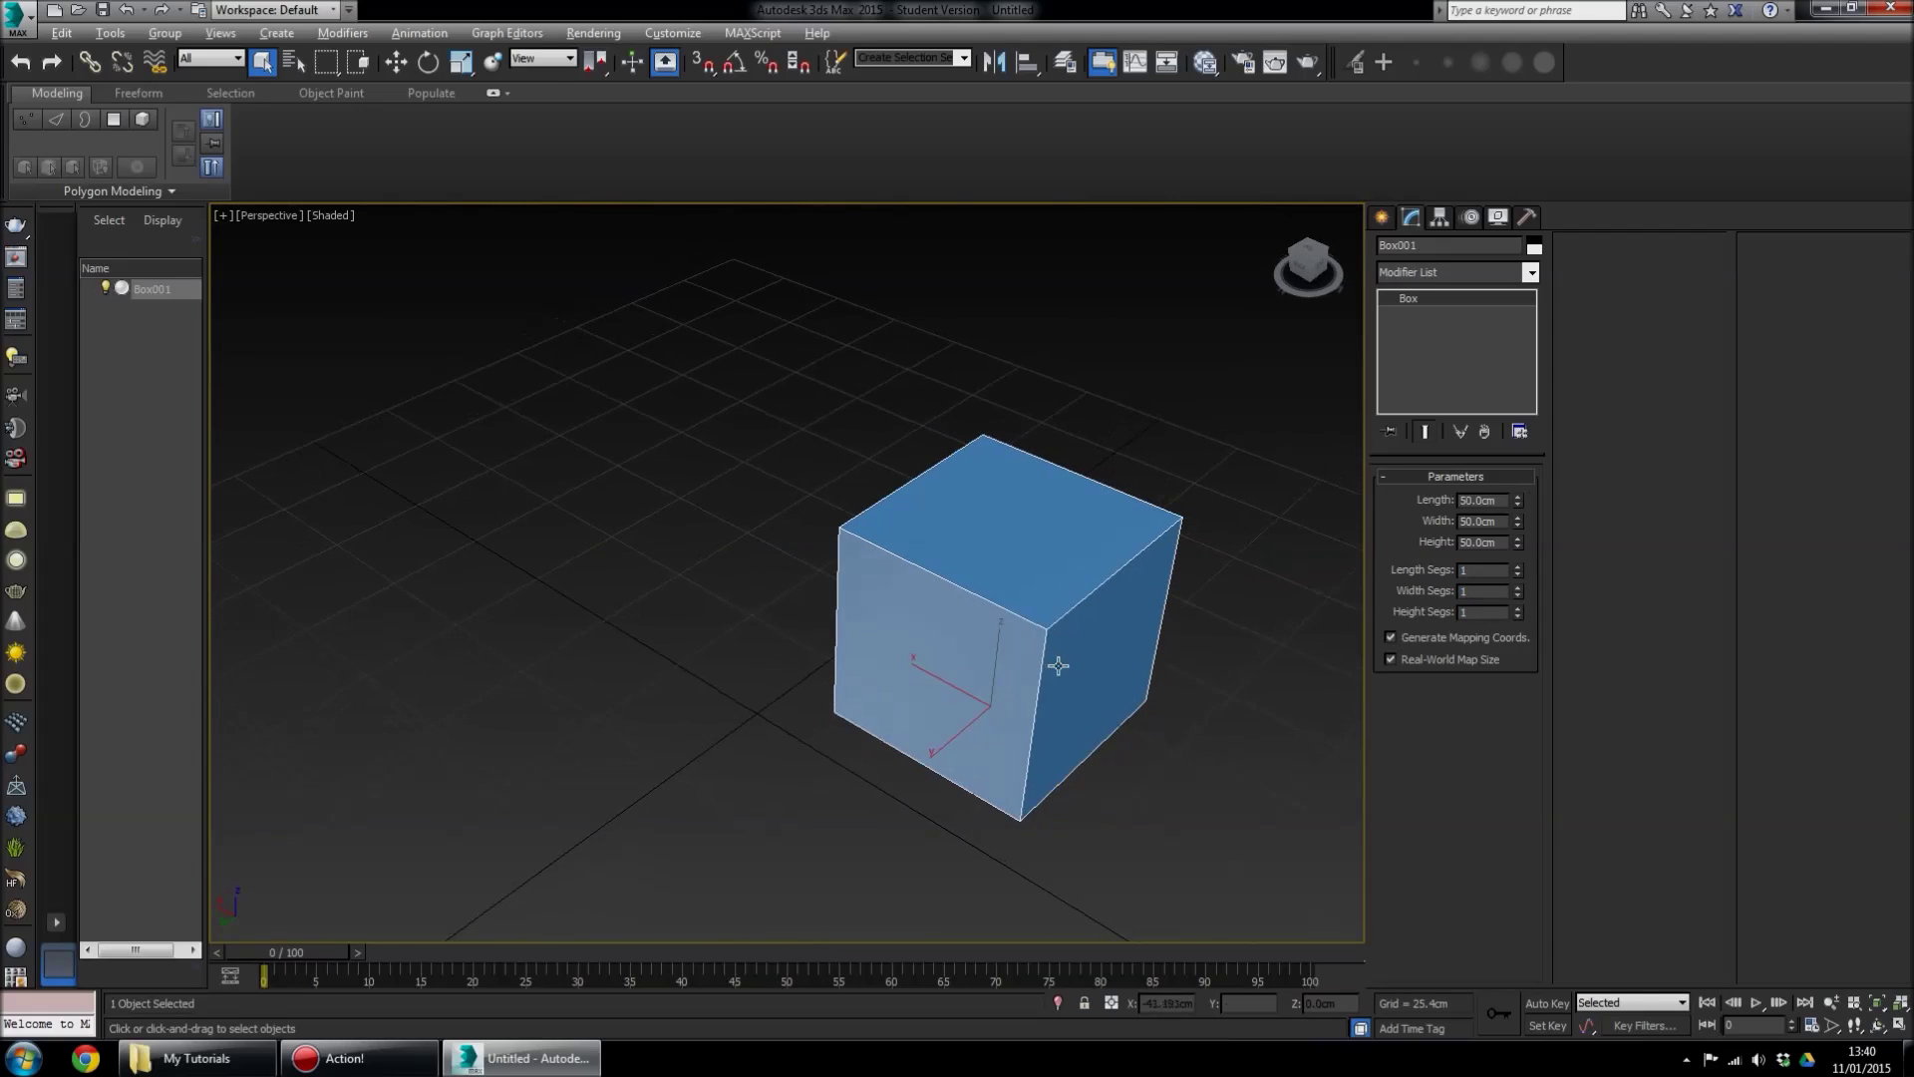
click(1161, 658)
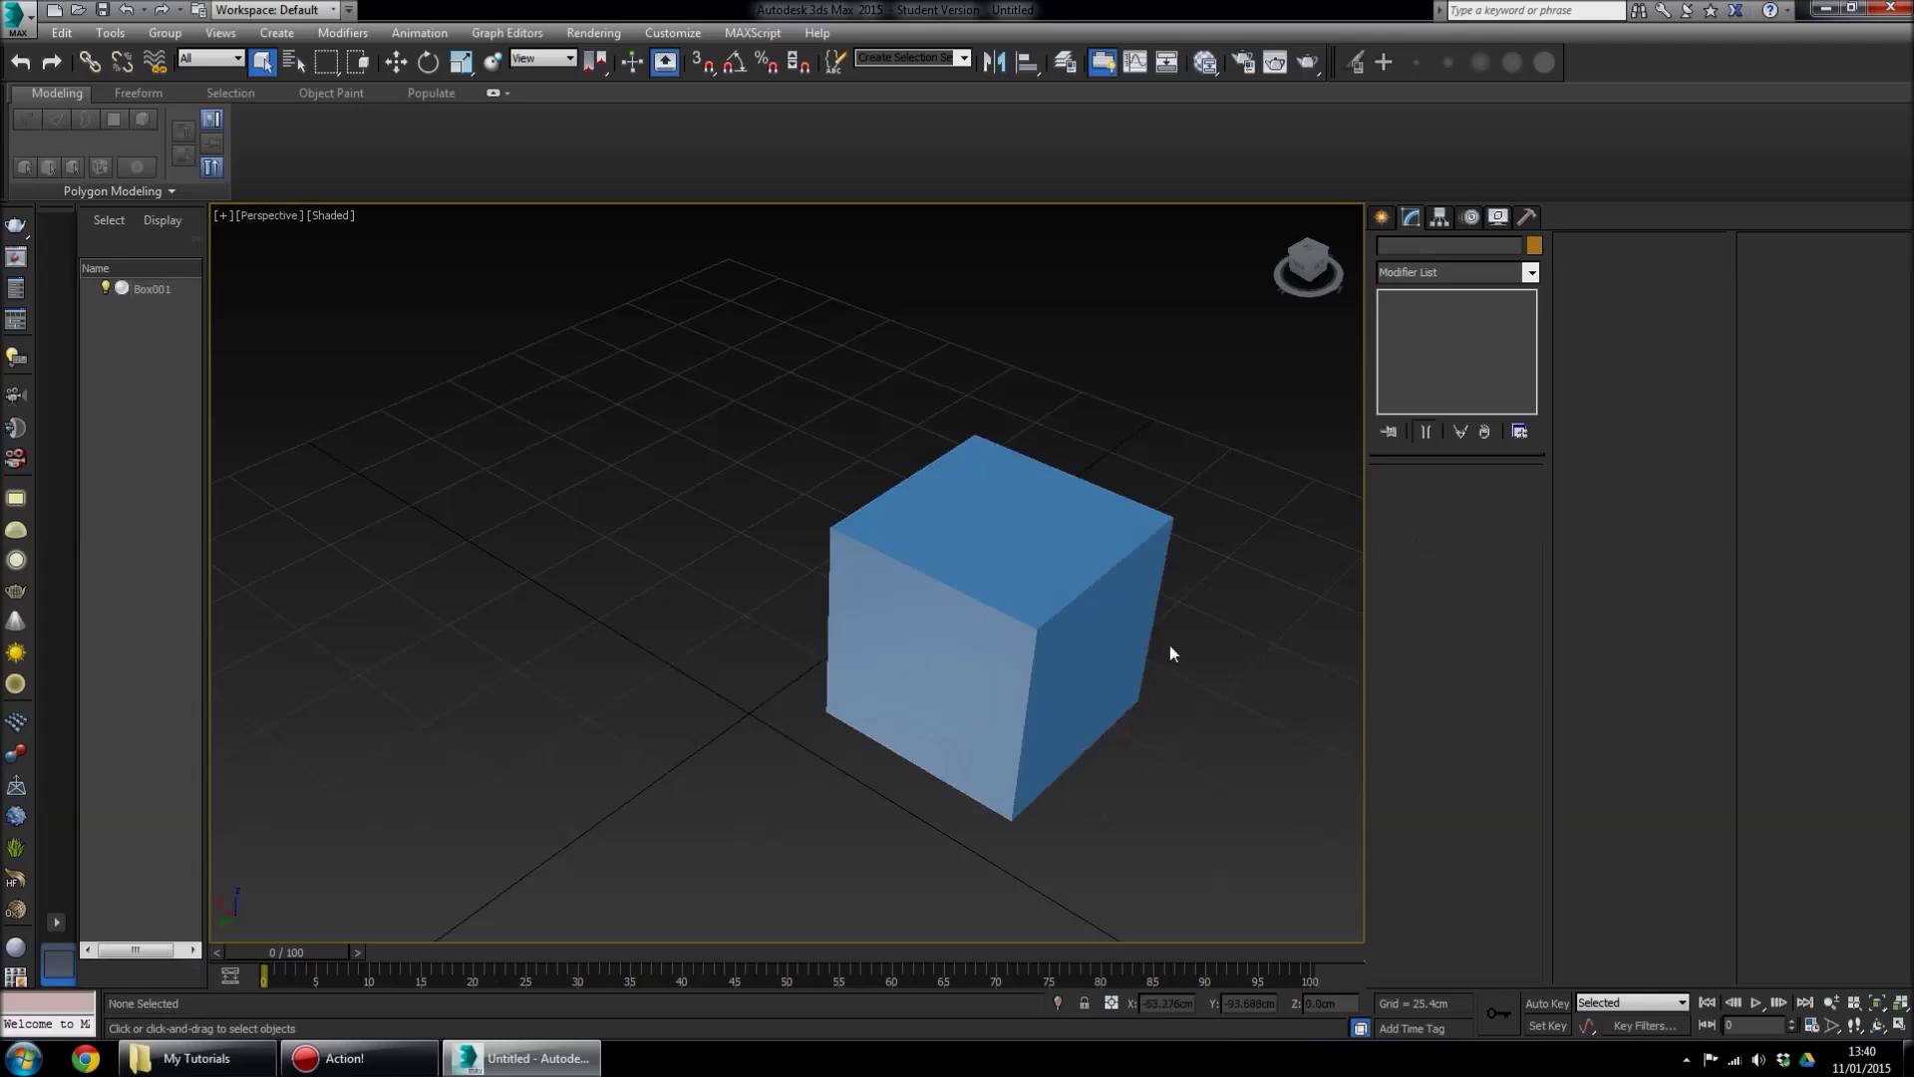
Select the box, look it over from several angles and delete it from the scene
middle_drag(1167, 649, 1029, 658)
click(986, 649)
scroll(961, 711, up, 2)
alt+middle_drag(957, 714, 819, 633)
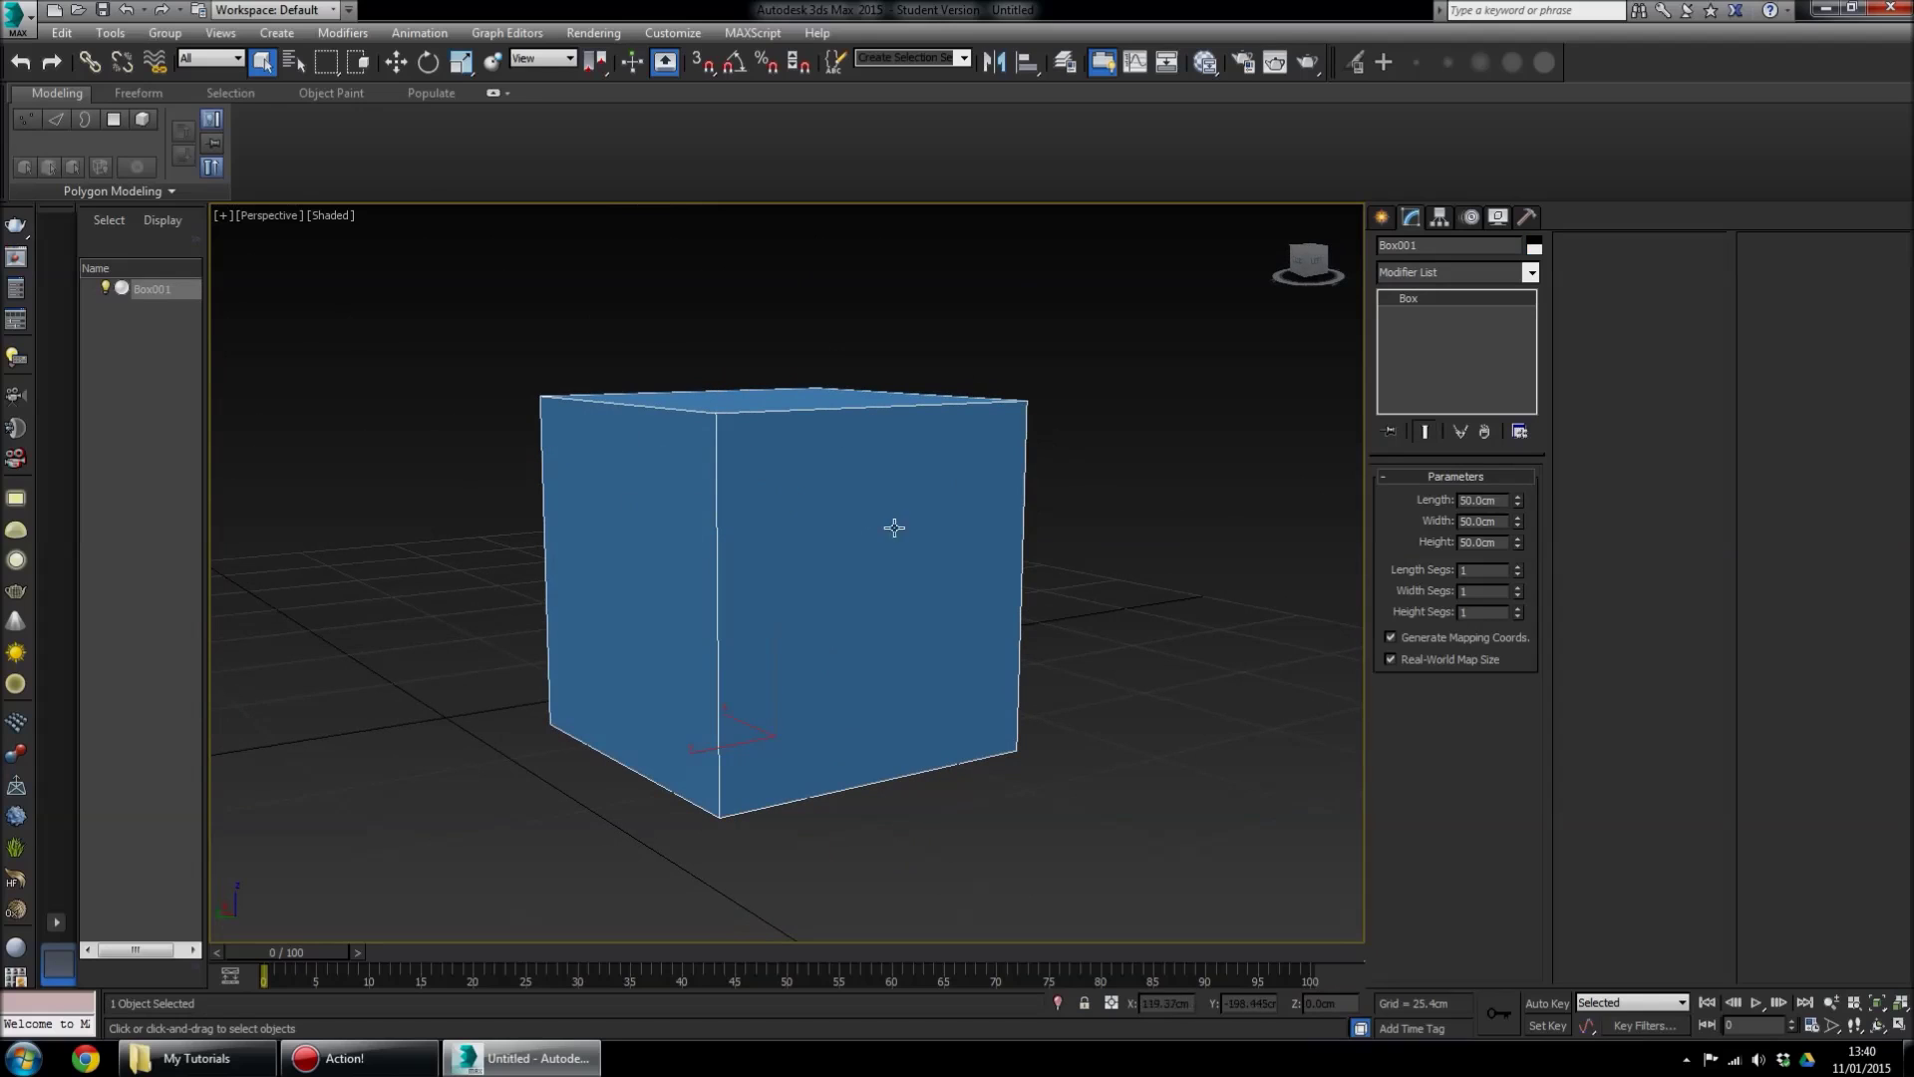
alt+middle_drag(722, 572, 766, 601)
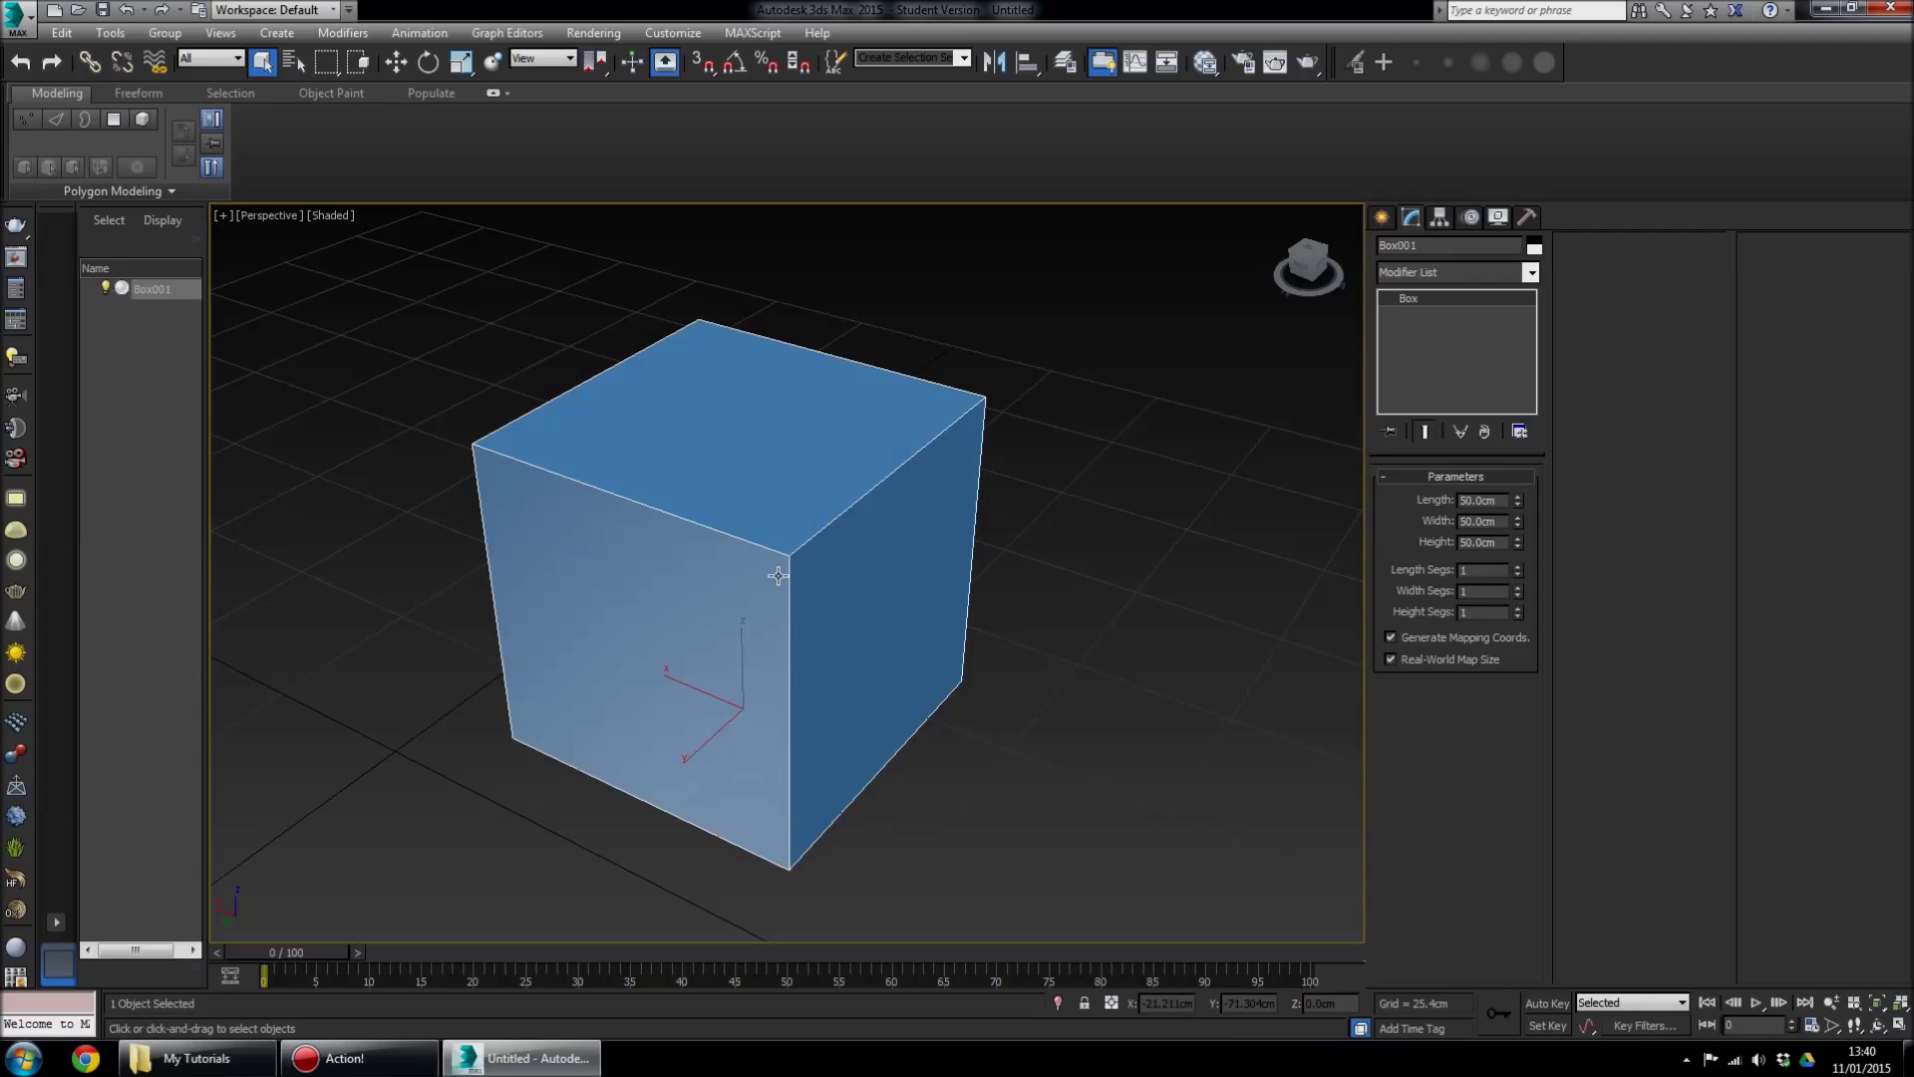
scroll(778, 576, down, 2)
middle_drag(777, 577, 948, 598)
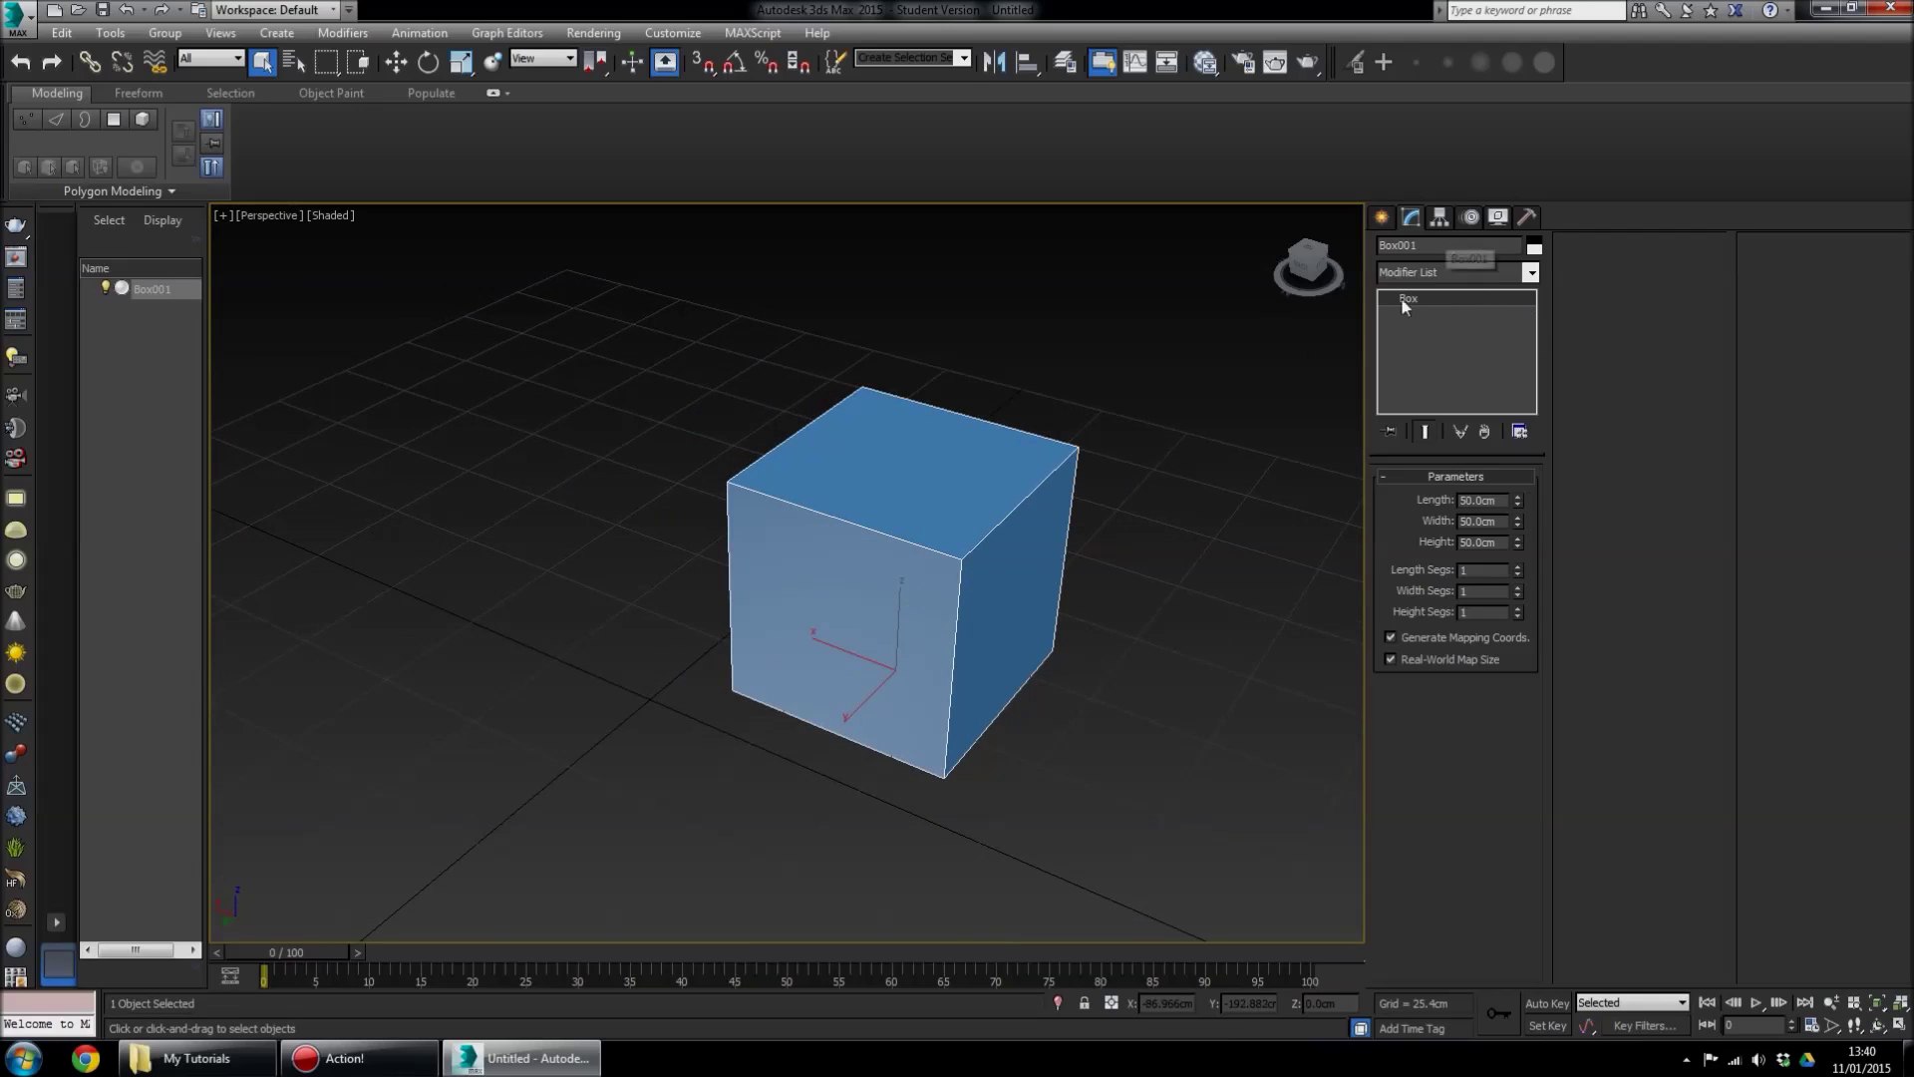
key(Delete)
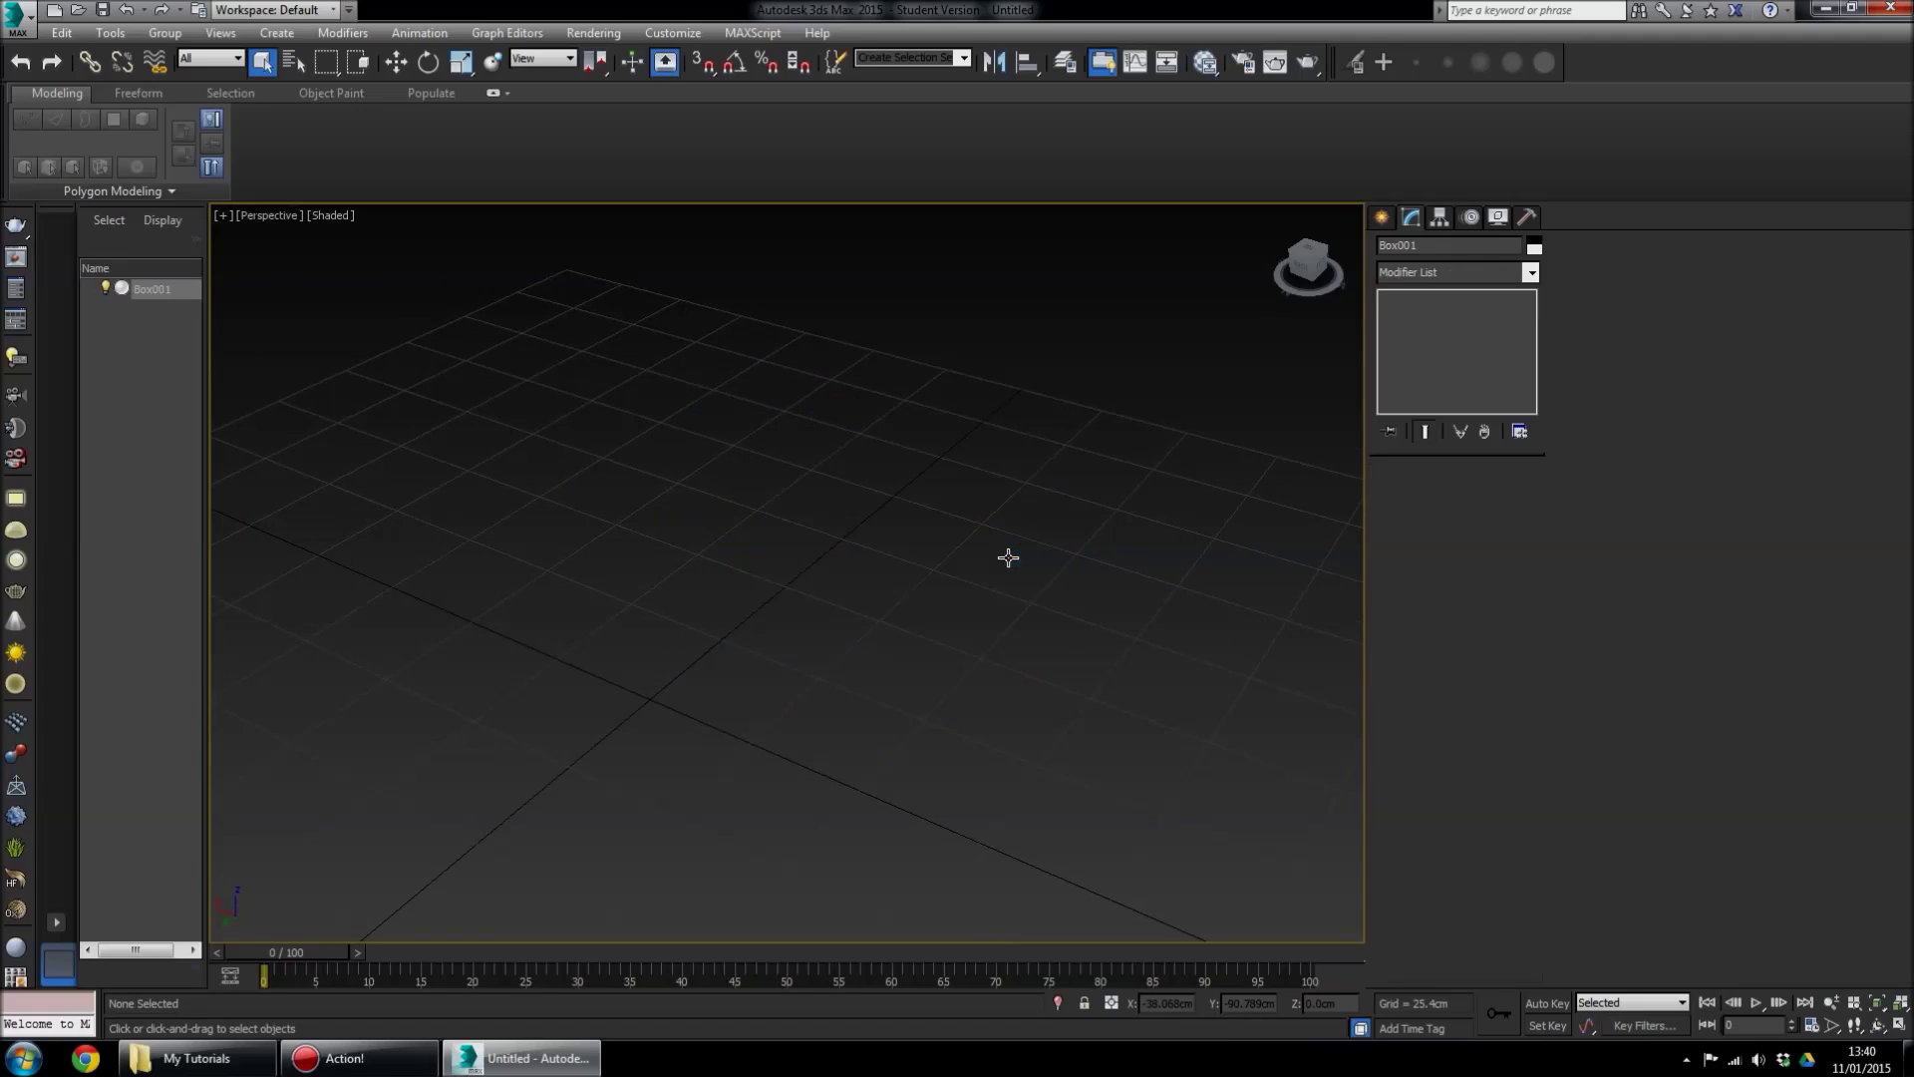
Create a sphere with a radius of about 72.9 cm near the centre of the grid
click(1384, 218)
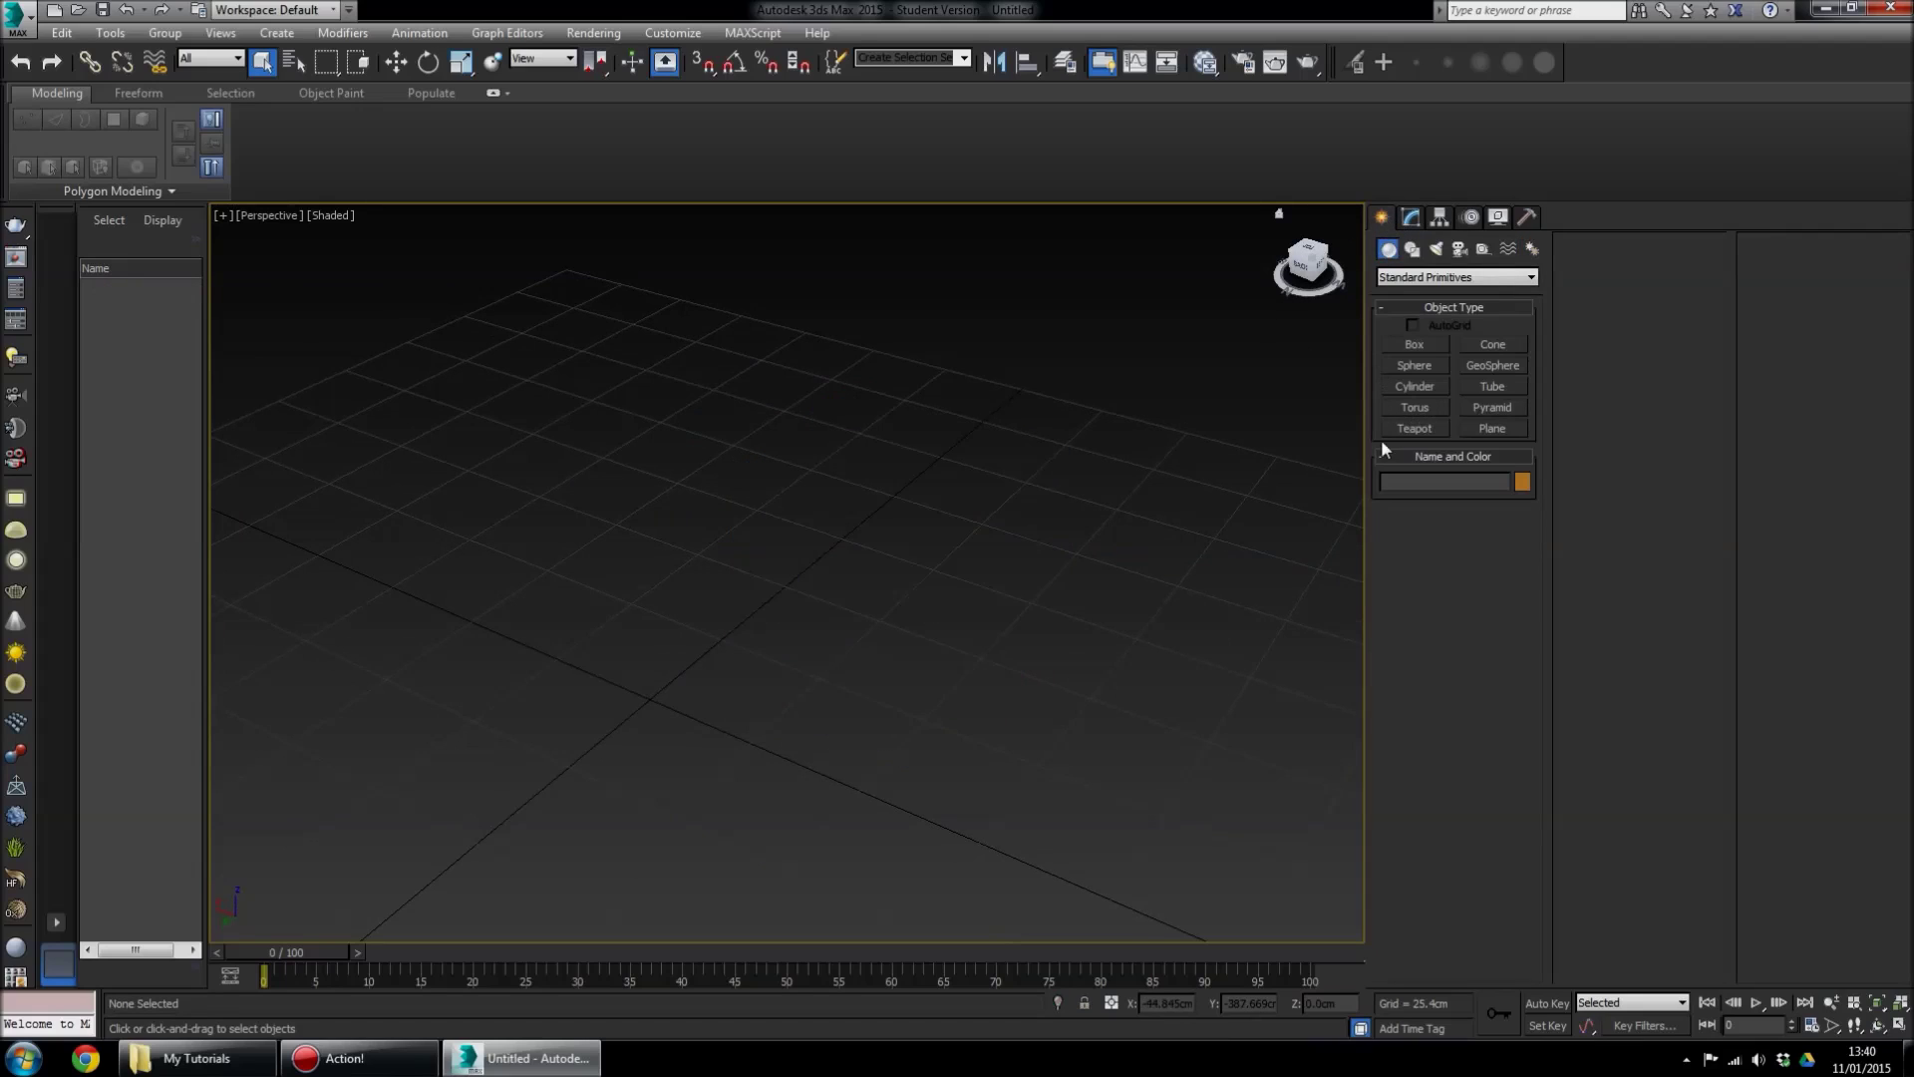
click(1426, 362)
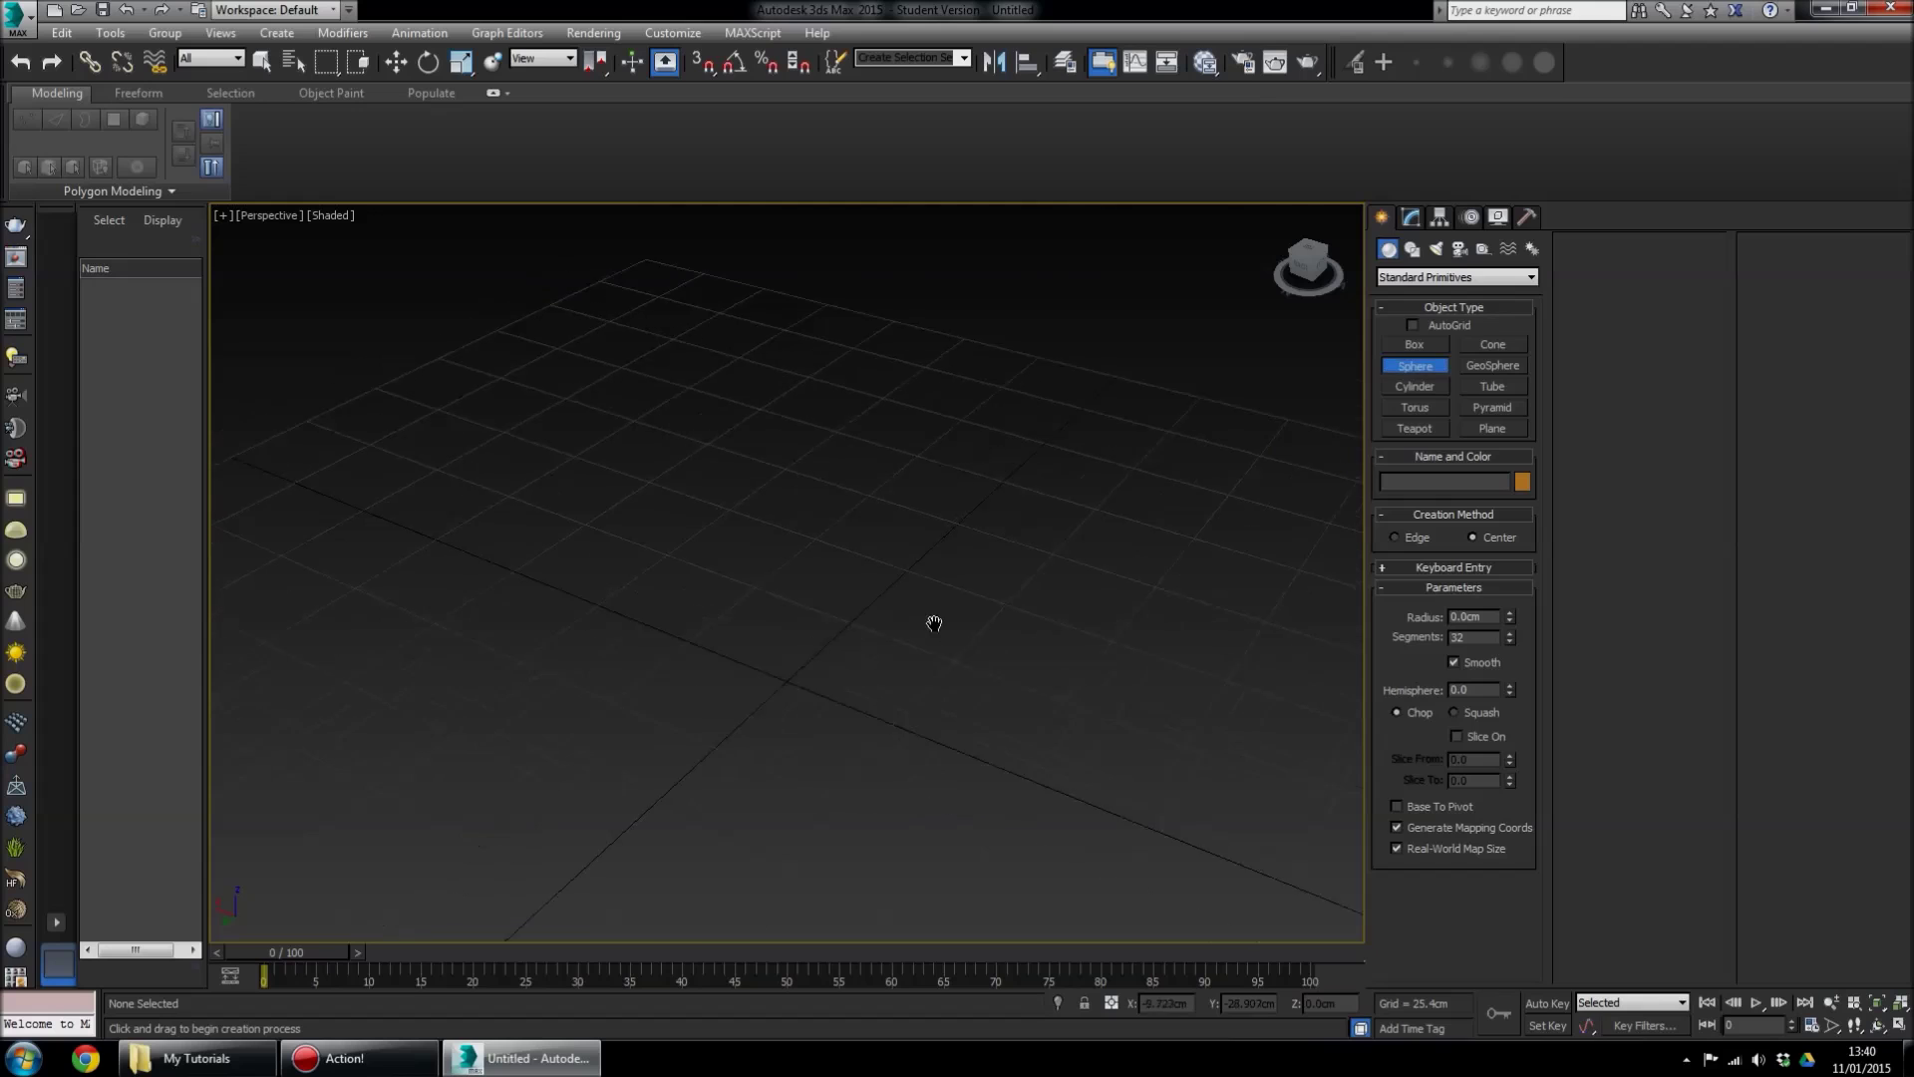
scroll(1032, 641, down, 4)
drag(863, 631, 1097, 799)
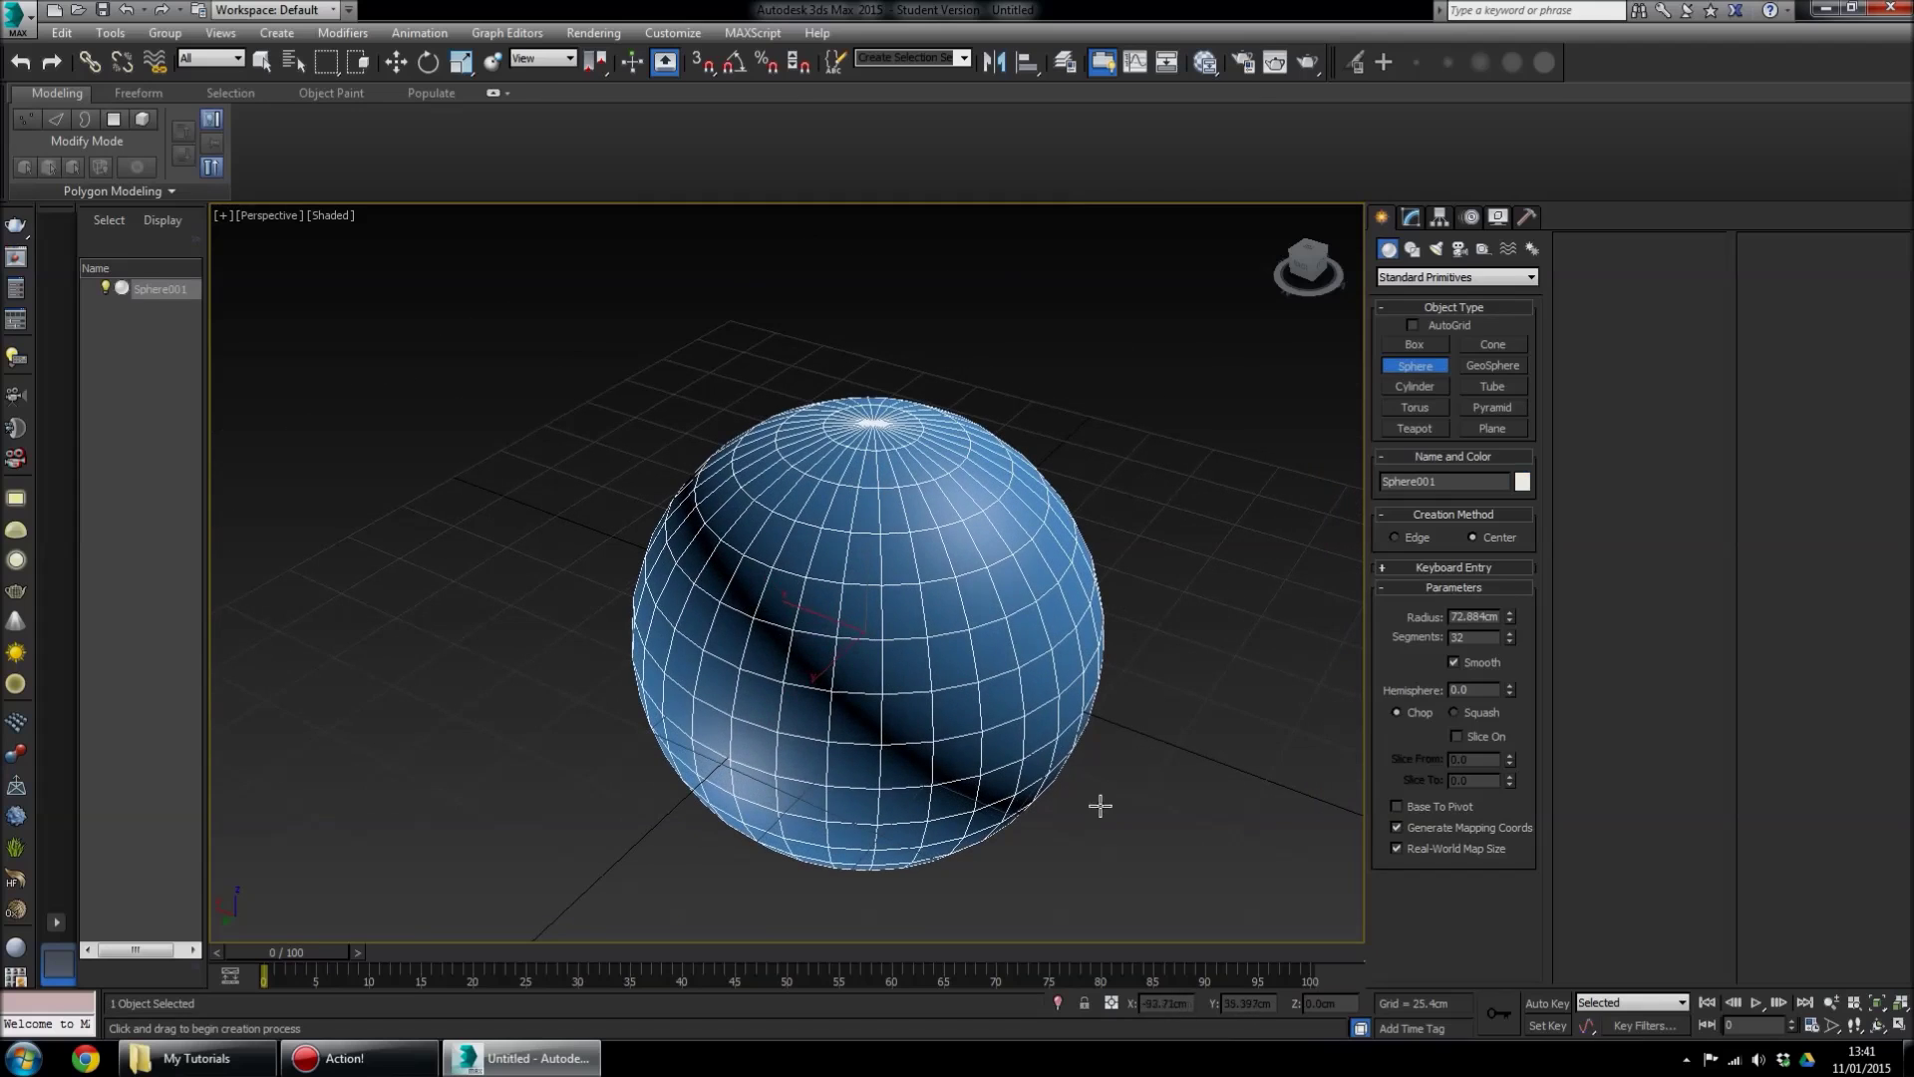
scroll(1017, 684, up, 2)
scroll(1008, 691, down, 5)
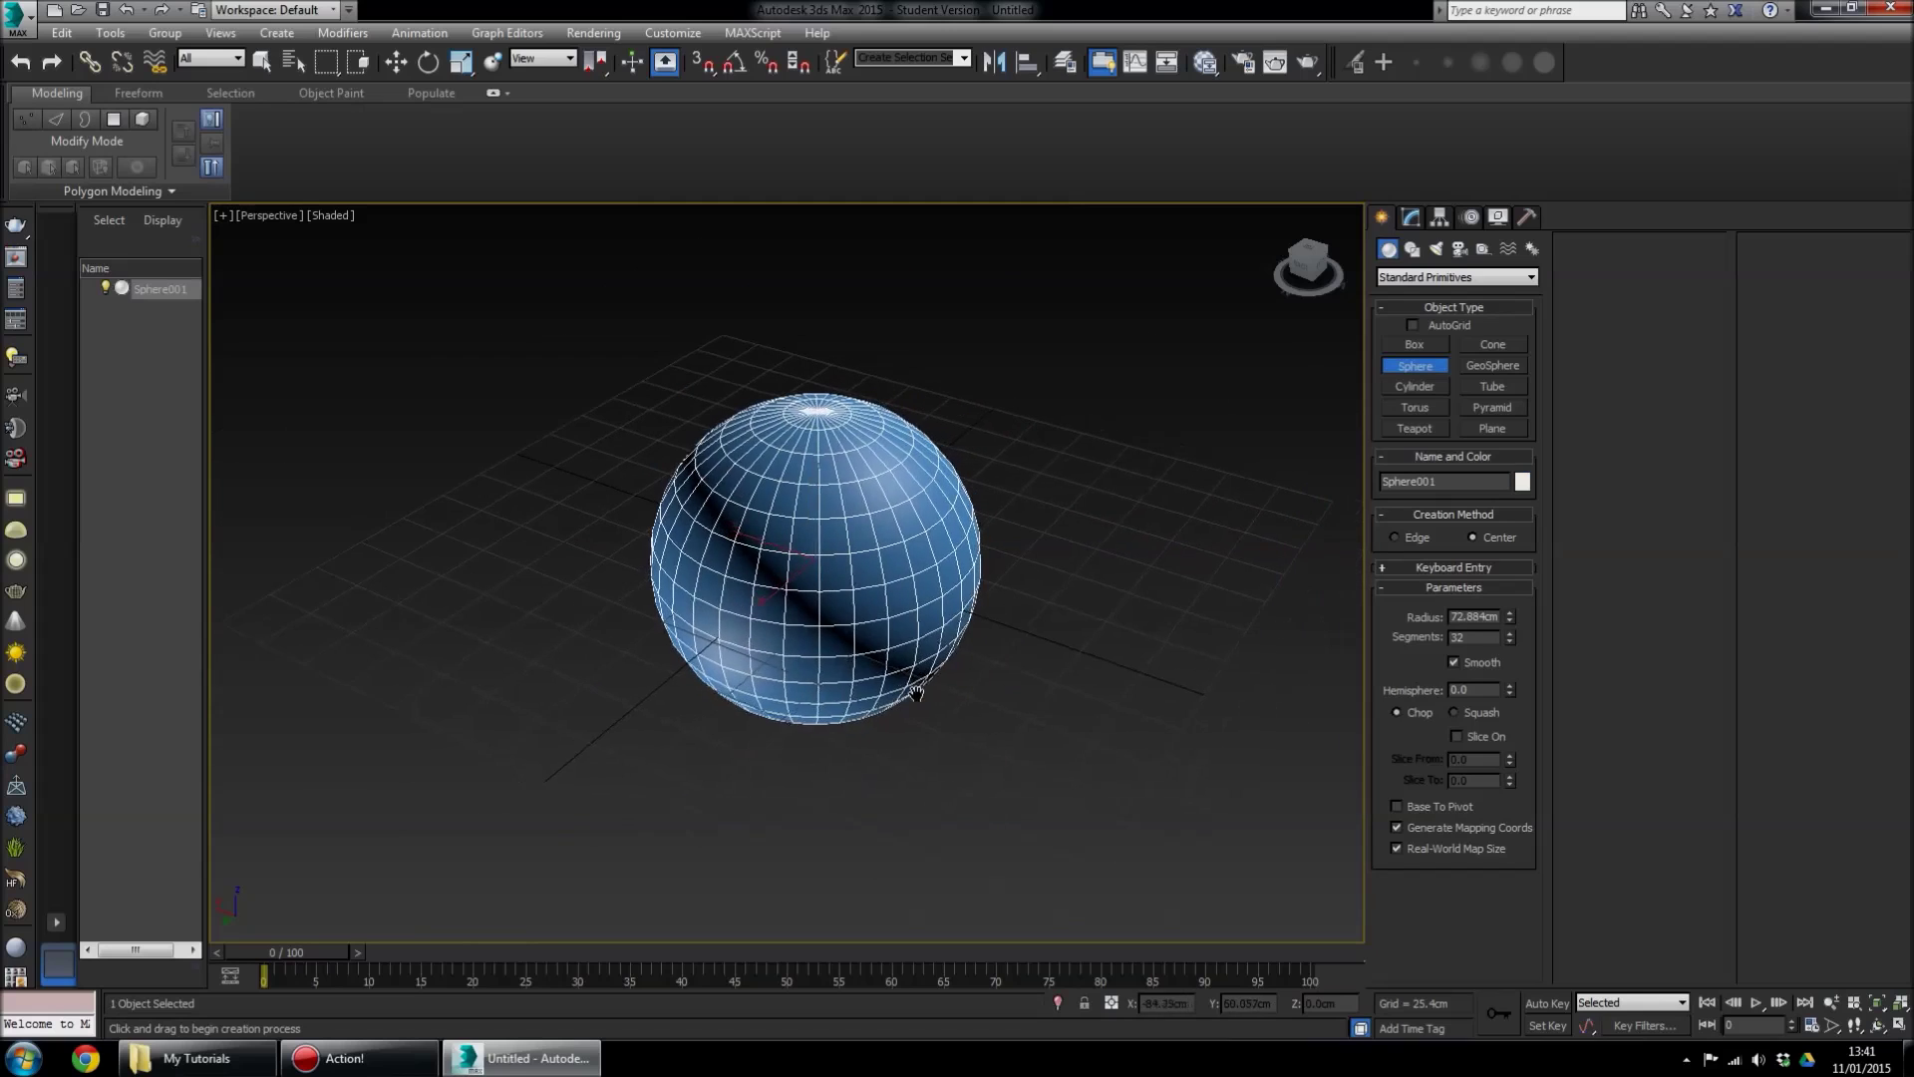
Reduce the sphere's radius to about 52.5 cm, try it with 7 segments and restore the segments to 32
drag(1508, 614, 1543, 965)
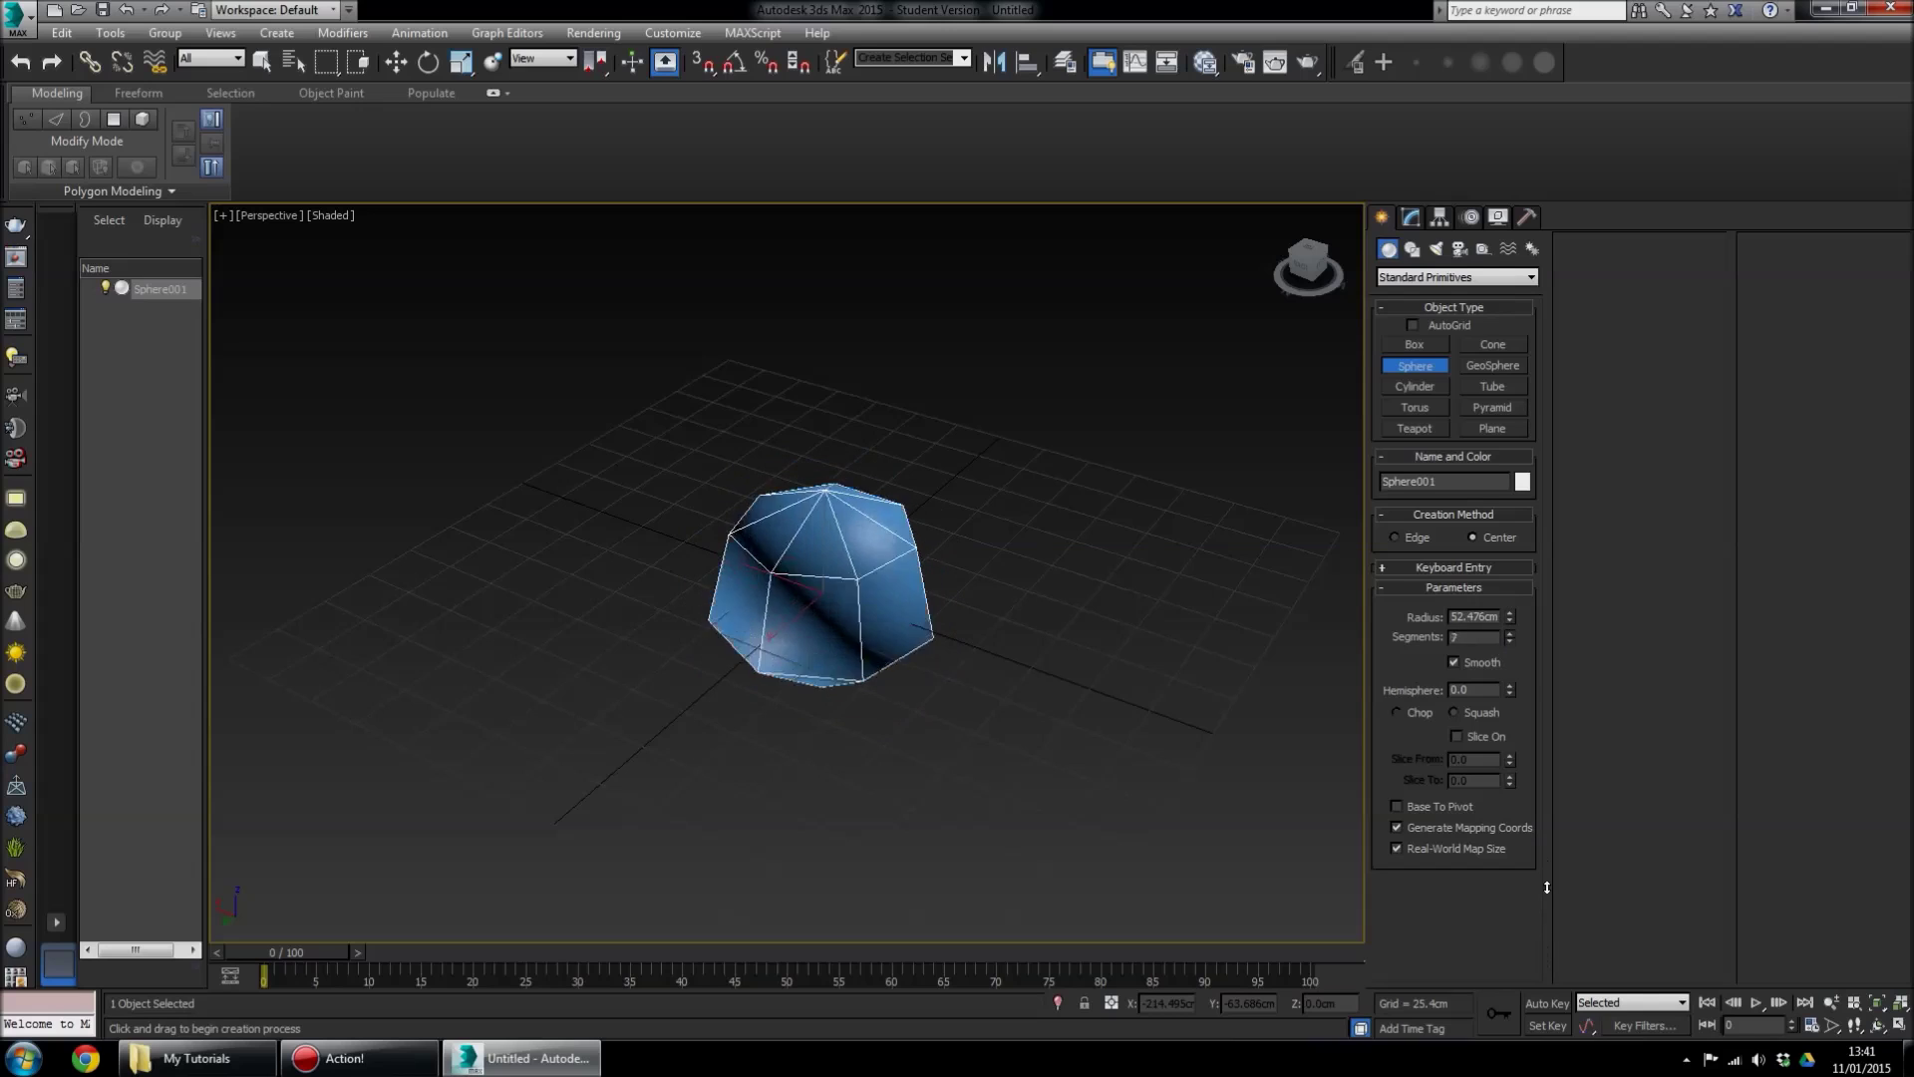
drag(1524, 581, 1414, 649)
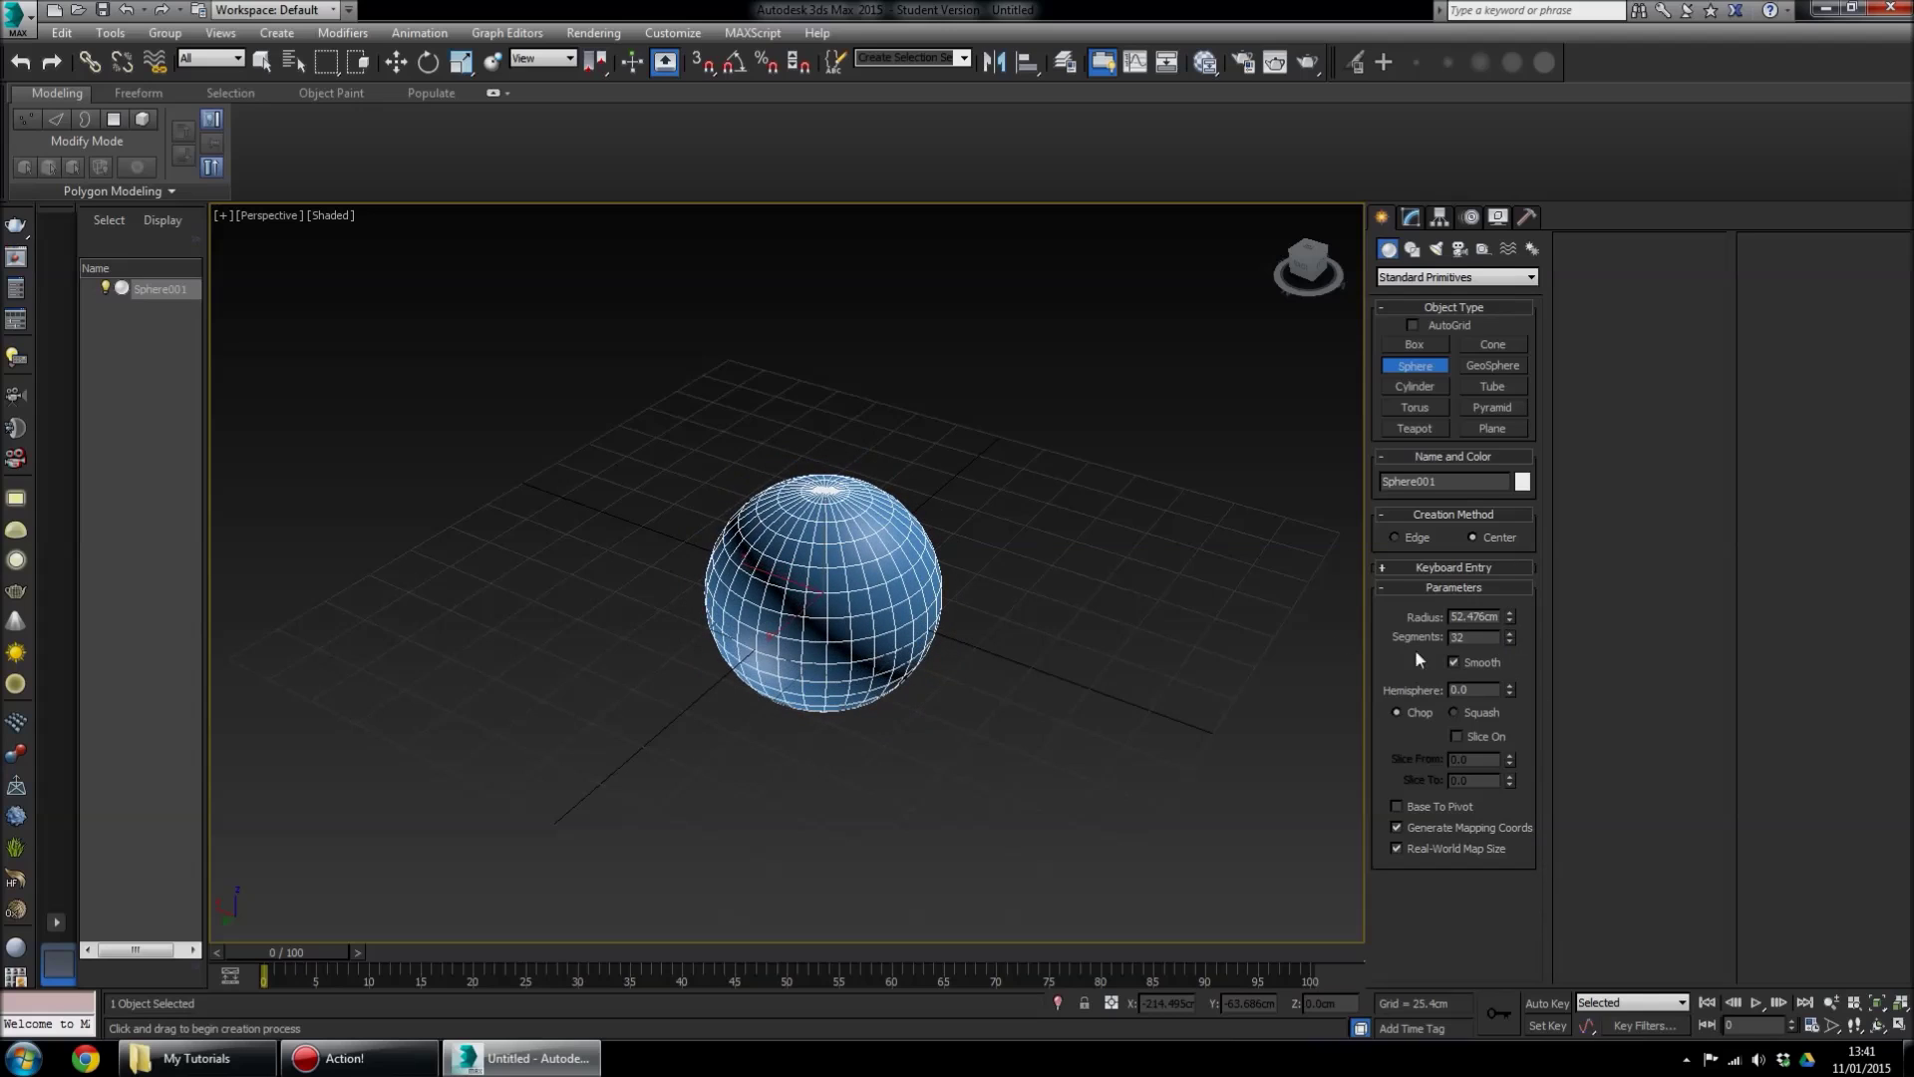
middle_drag(880, 561, 964, 533)
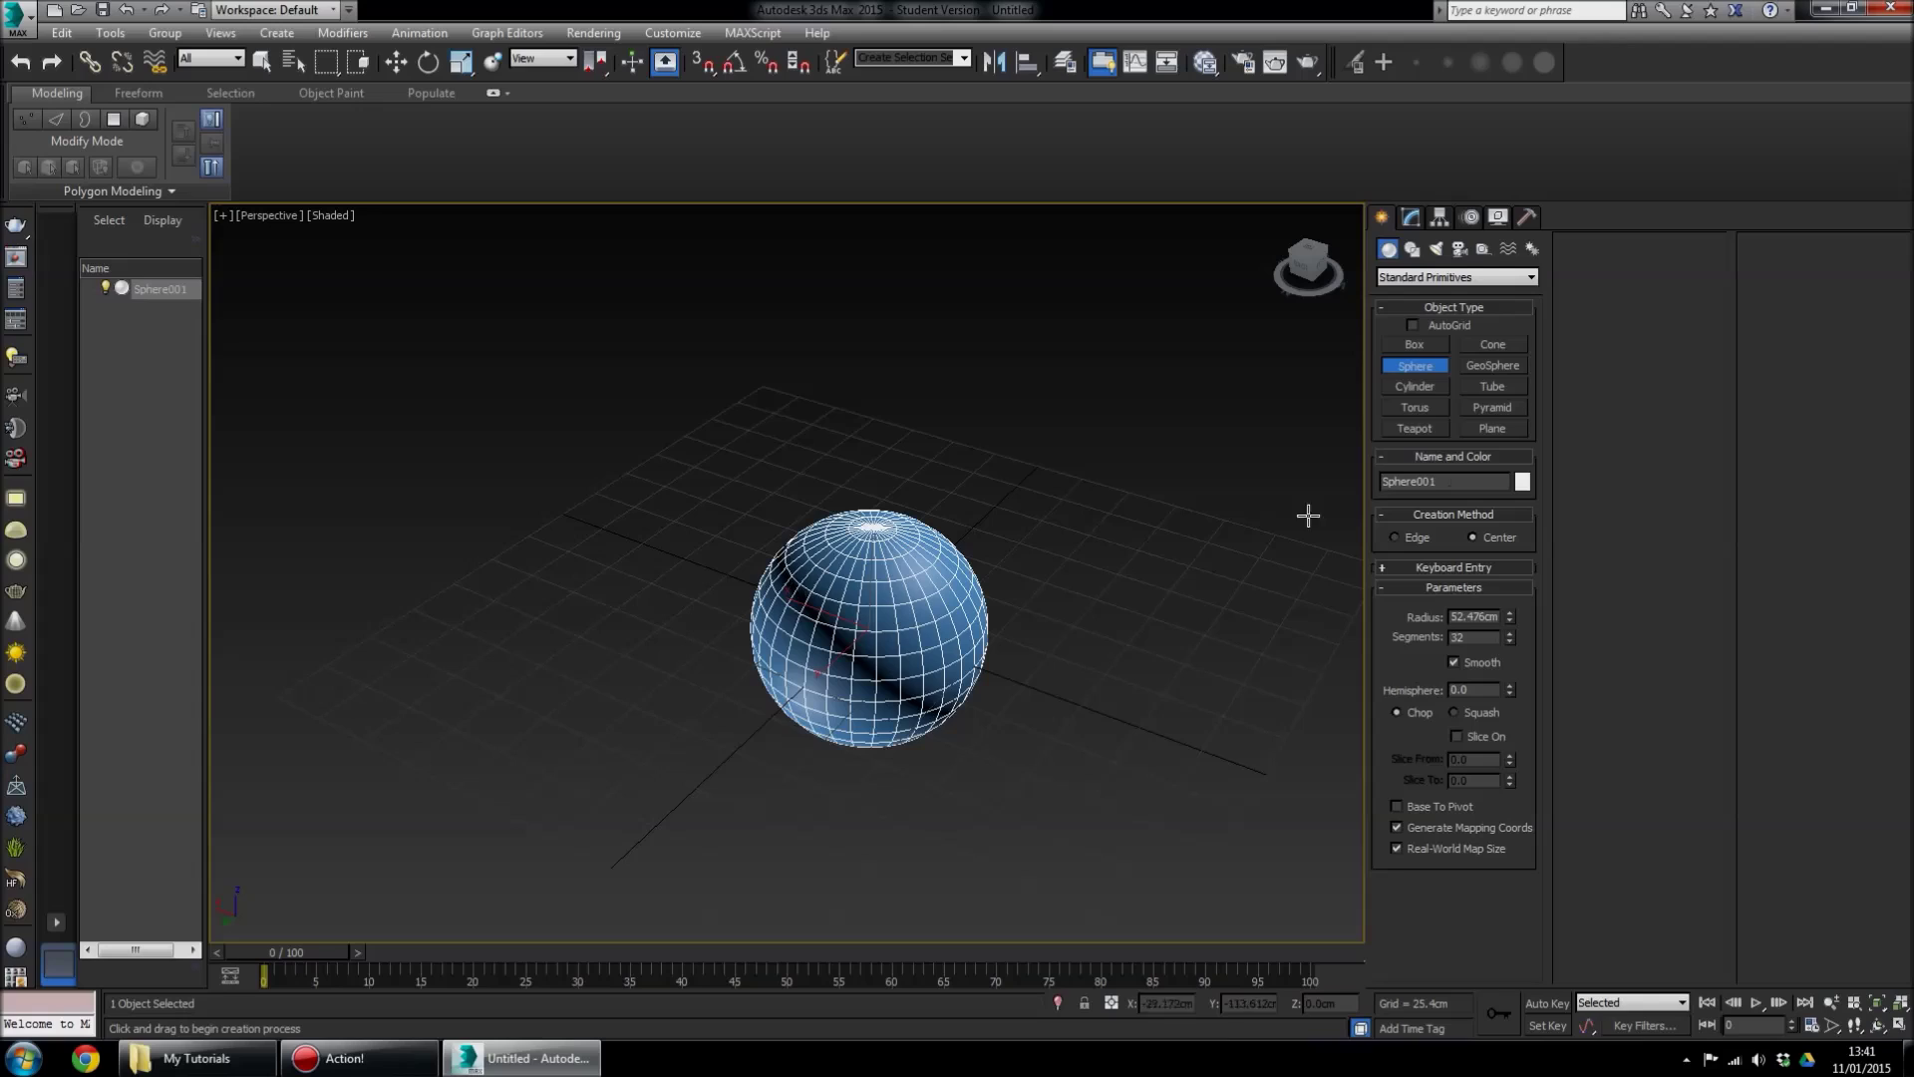
Delete the sphere from the scene
click(1424, 348)
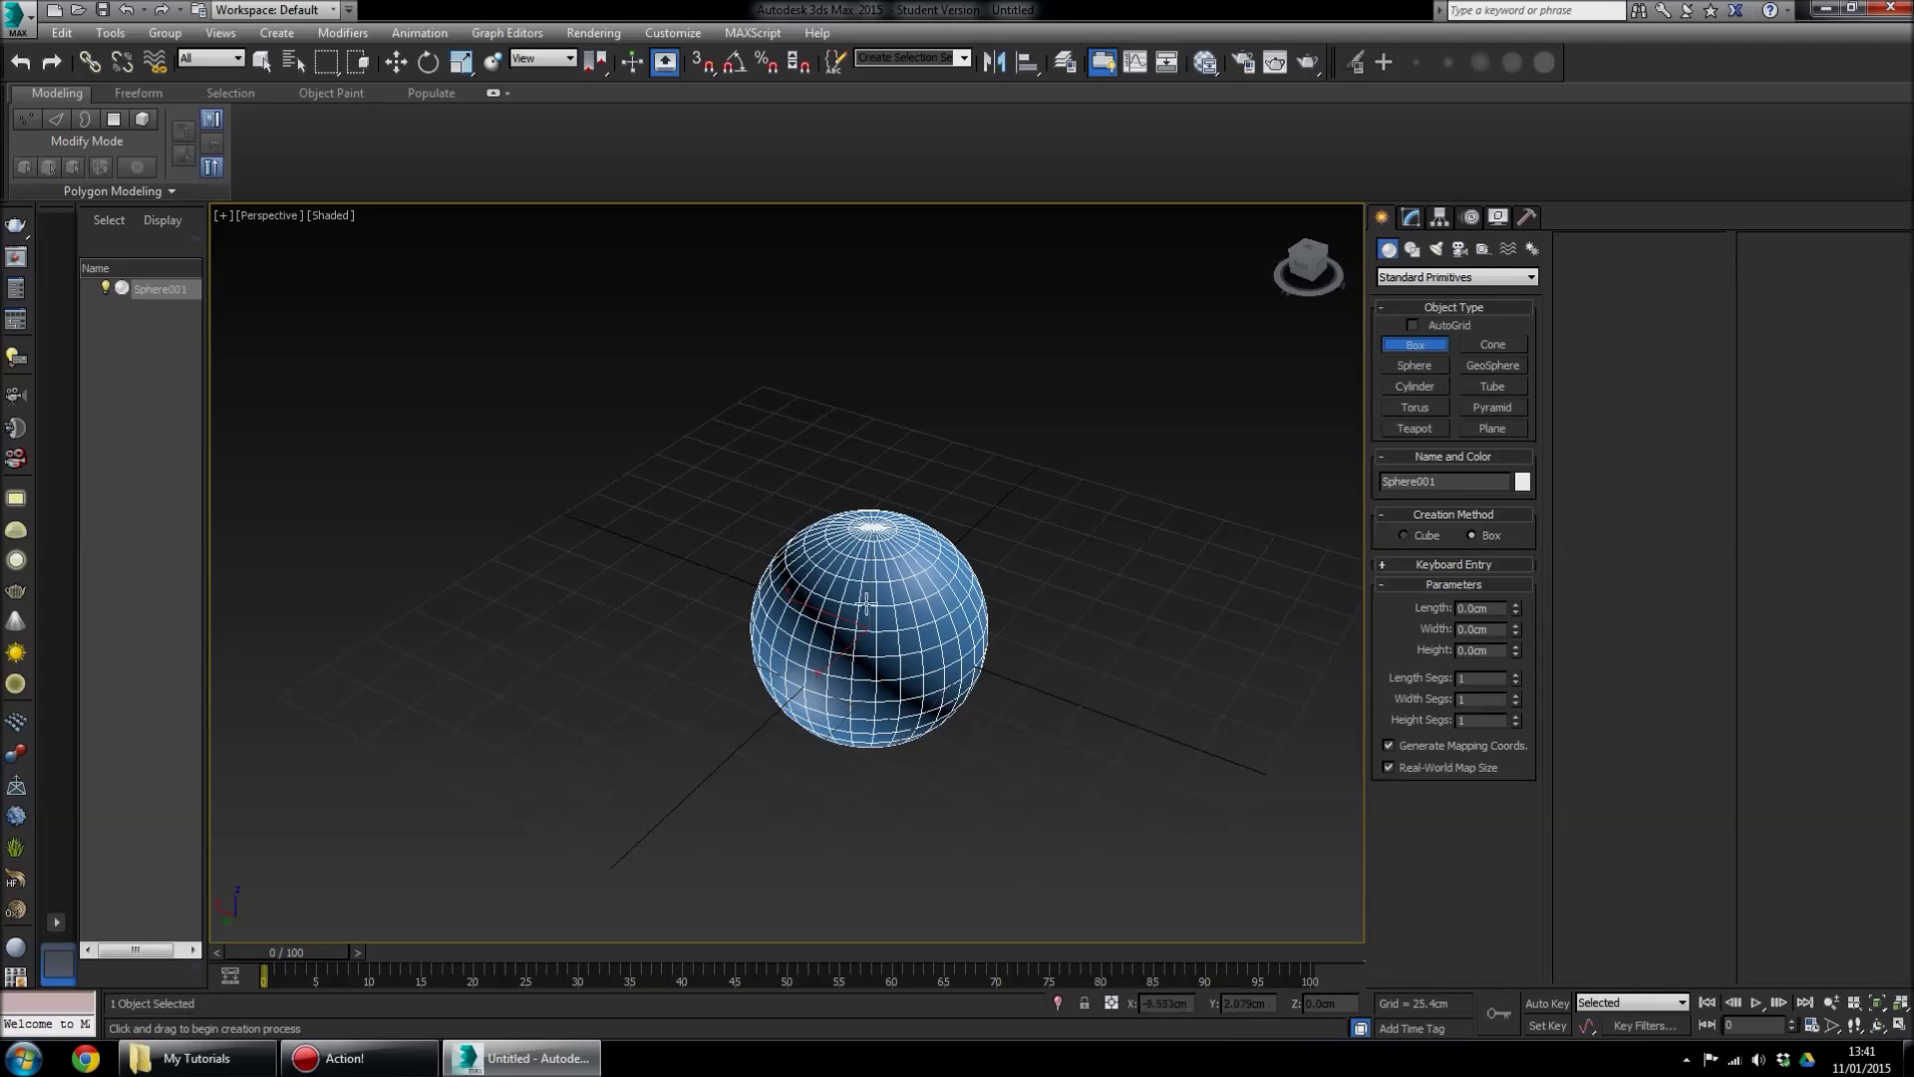
click(1415, 366)
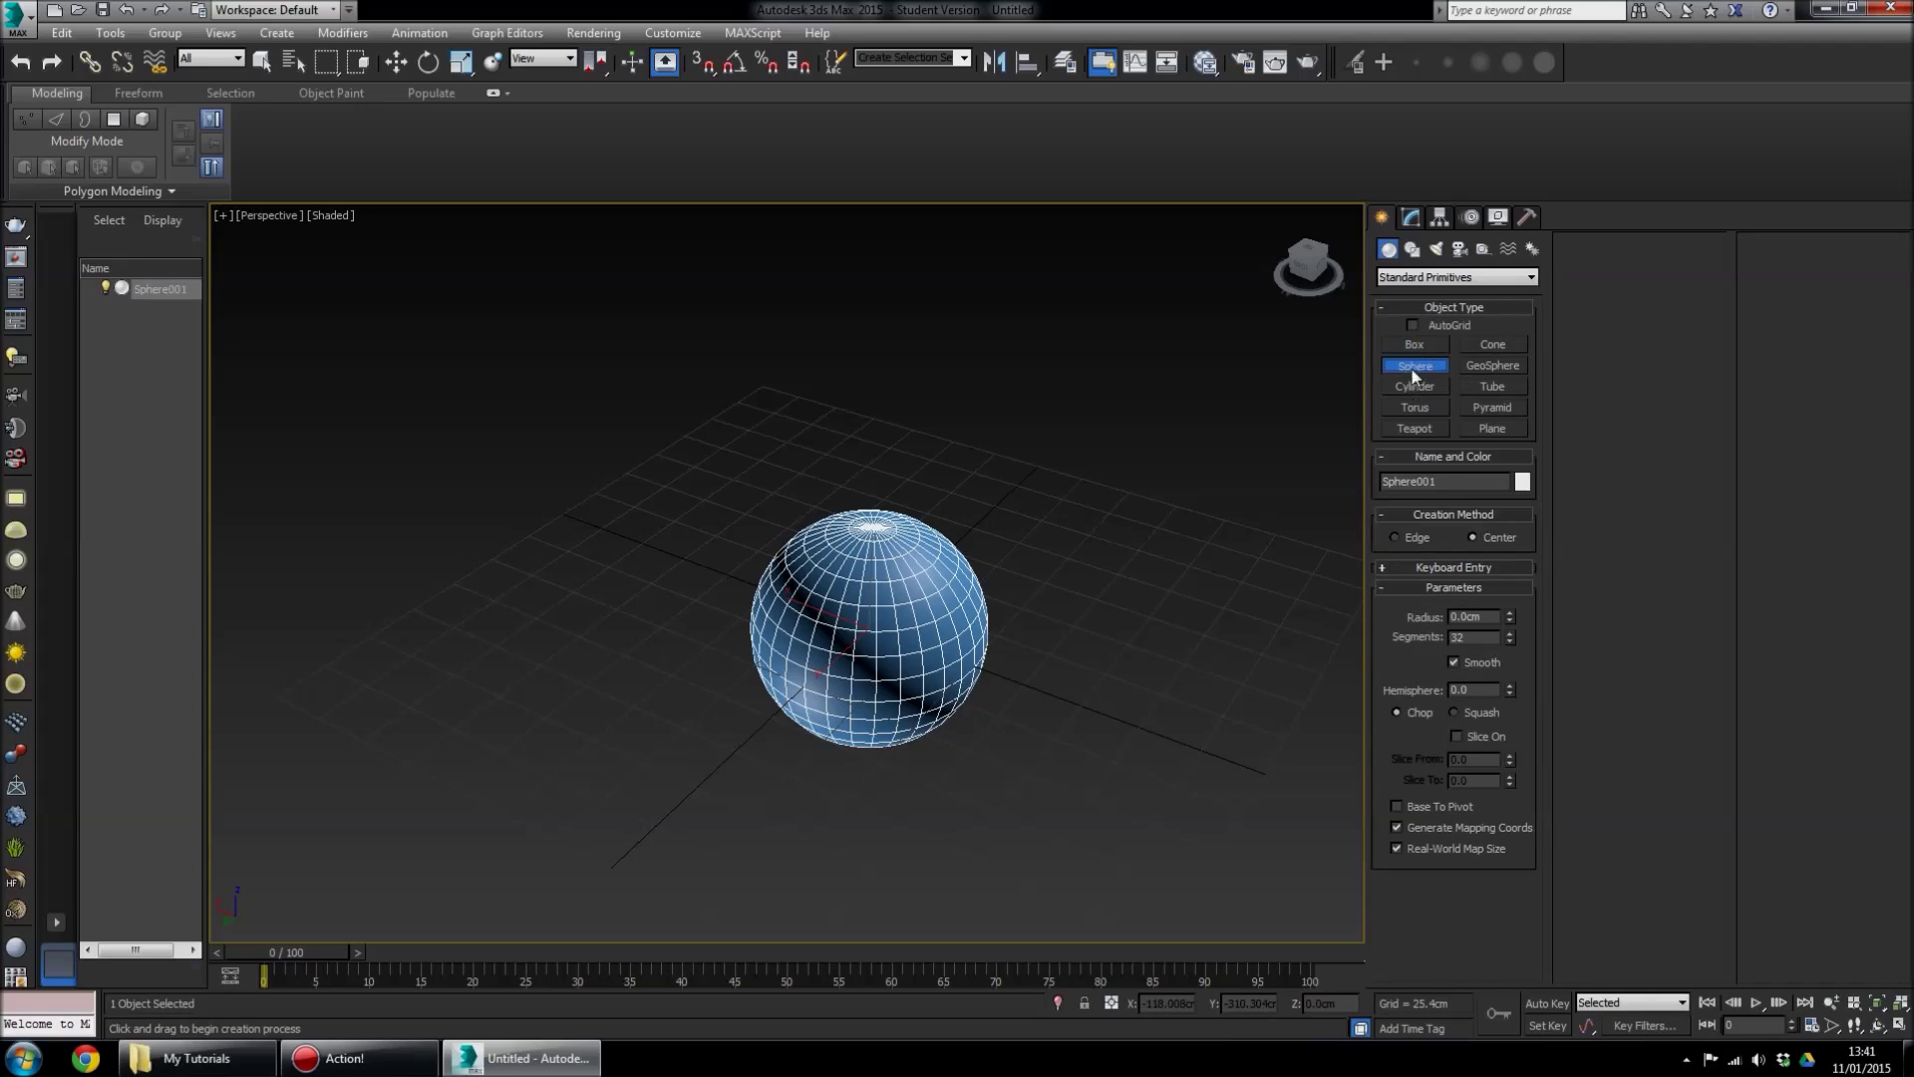
right_click(962, 631)
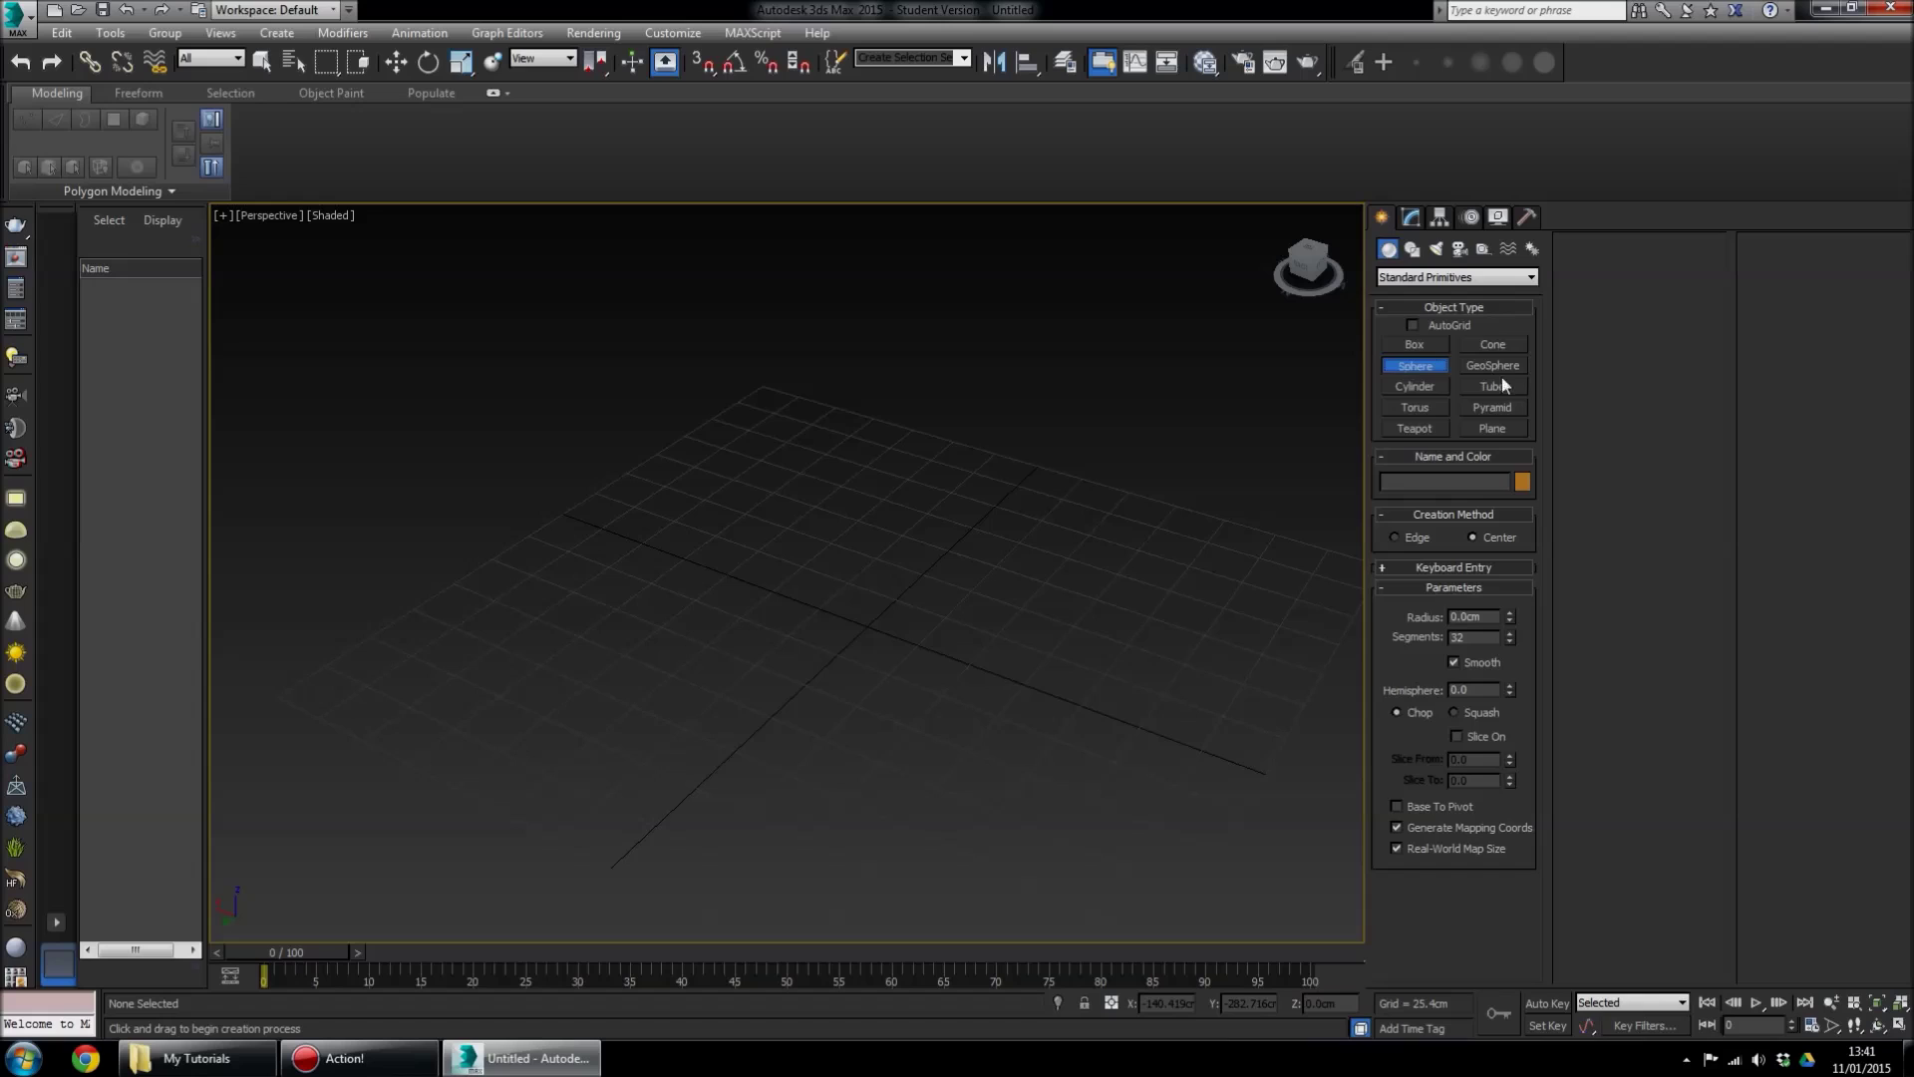
Create a cylinder at the grid's centre with a radius of about 79 cm and a height of about 164 cm
click(1427, 385)
middle_drag(1085, 624, 787, 613)
drag(787, 609, 866, 714)
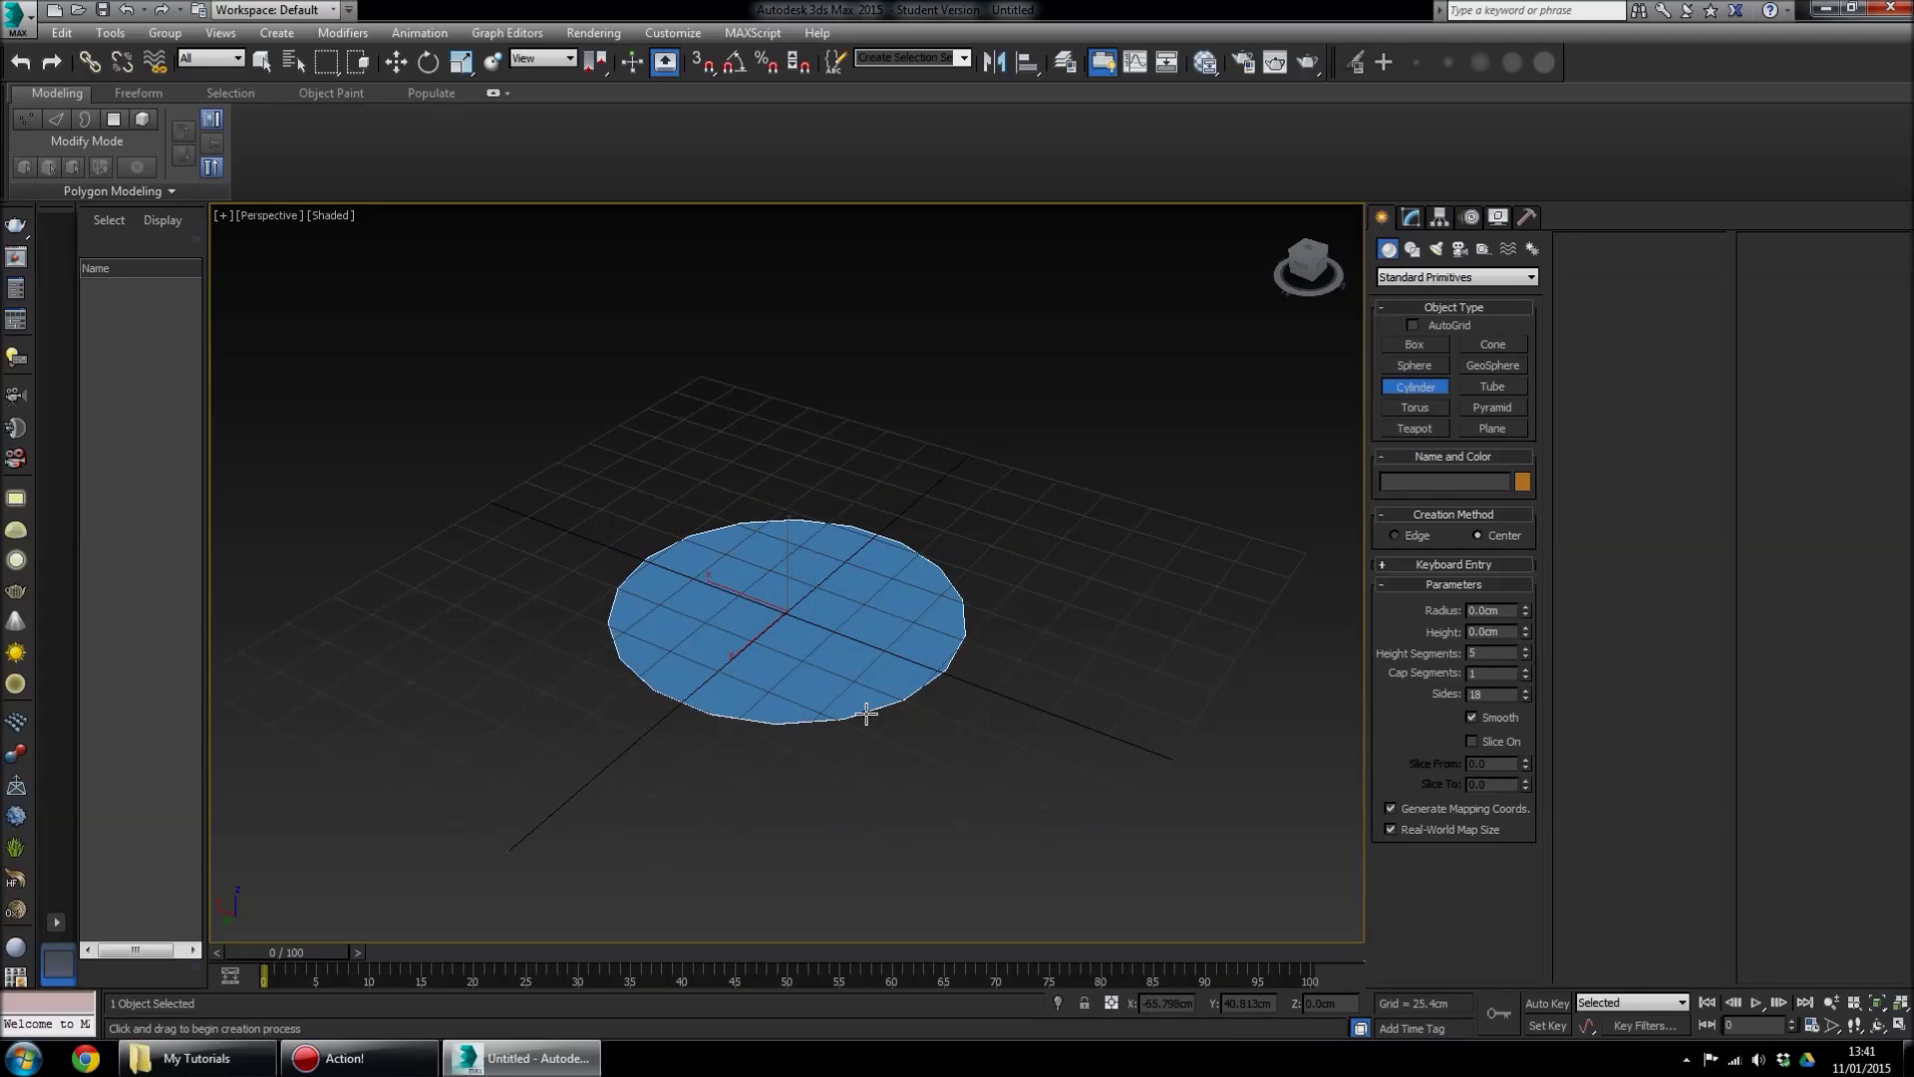
drag(866, 713, 866, 714)
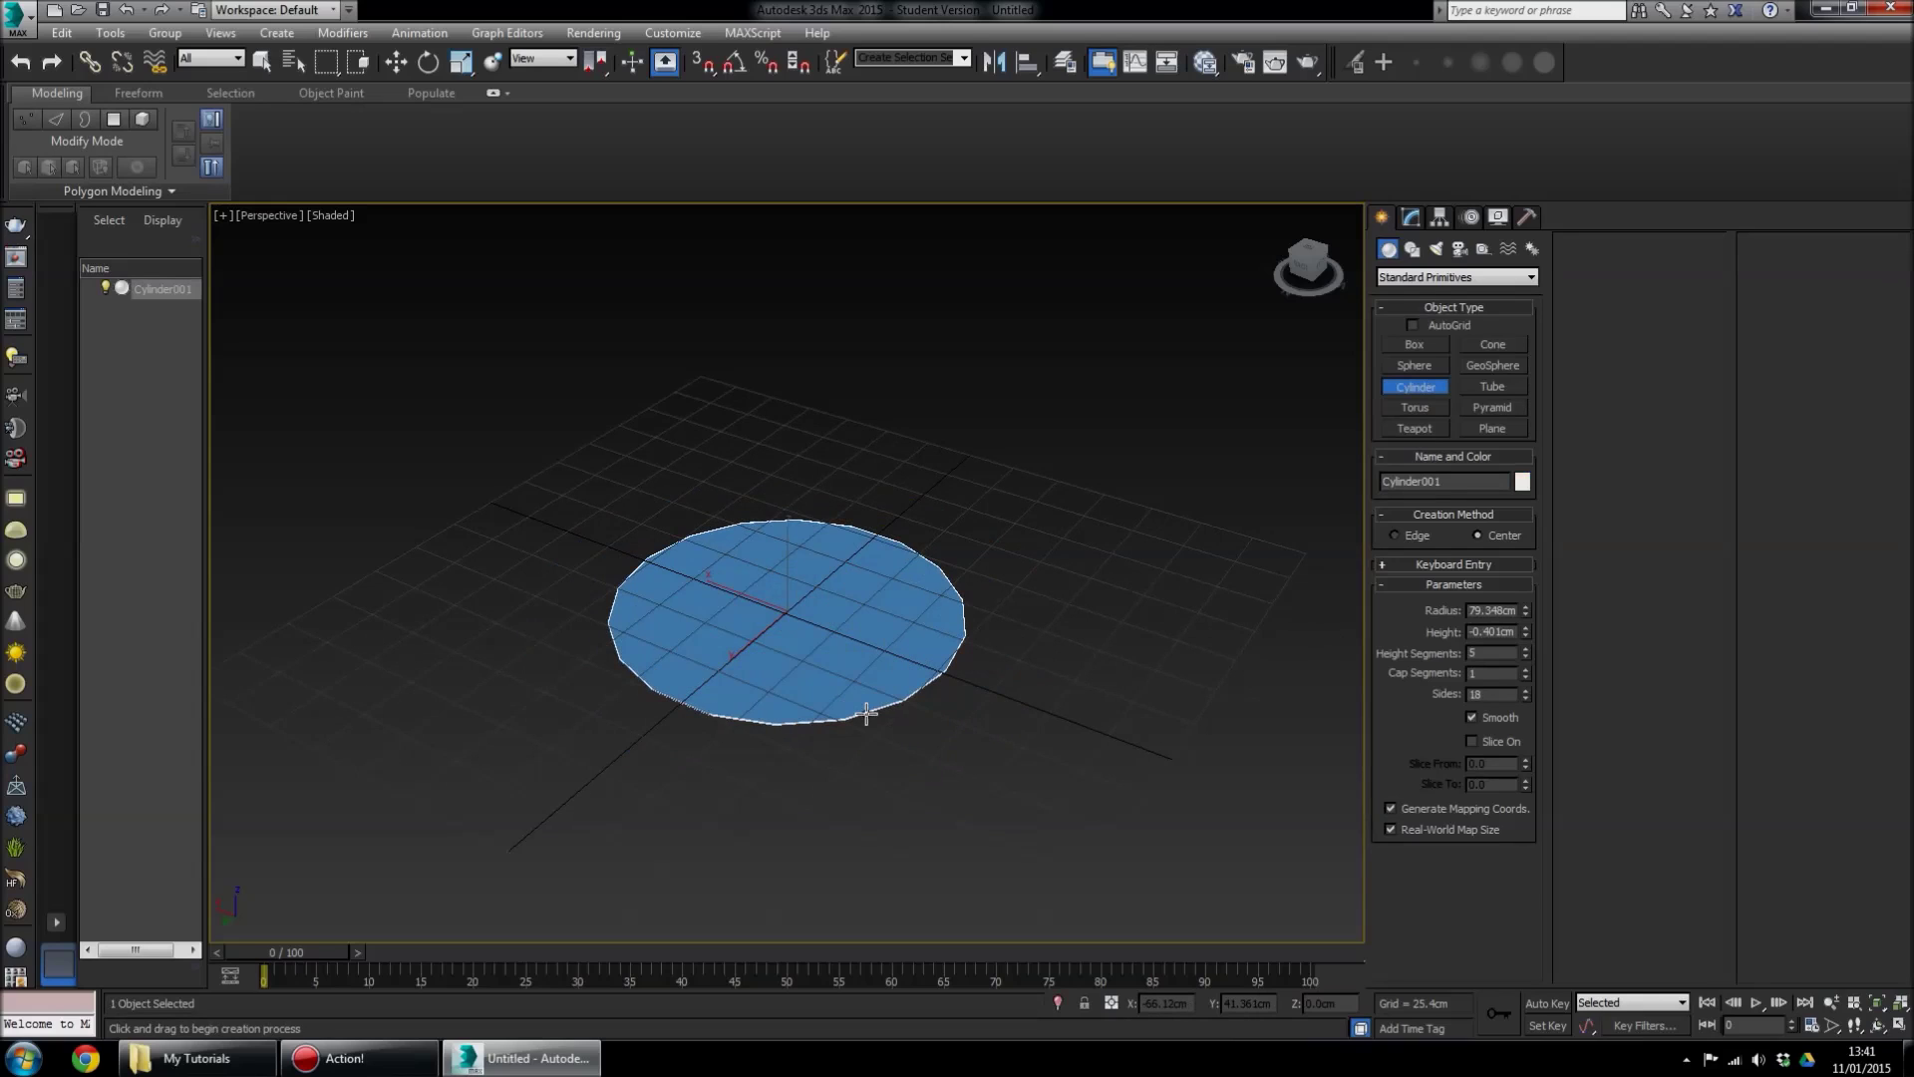
scroll(940, 788, up, 4)
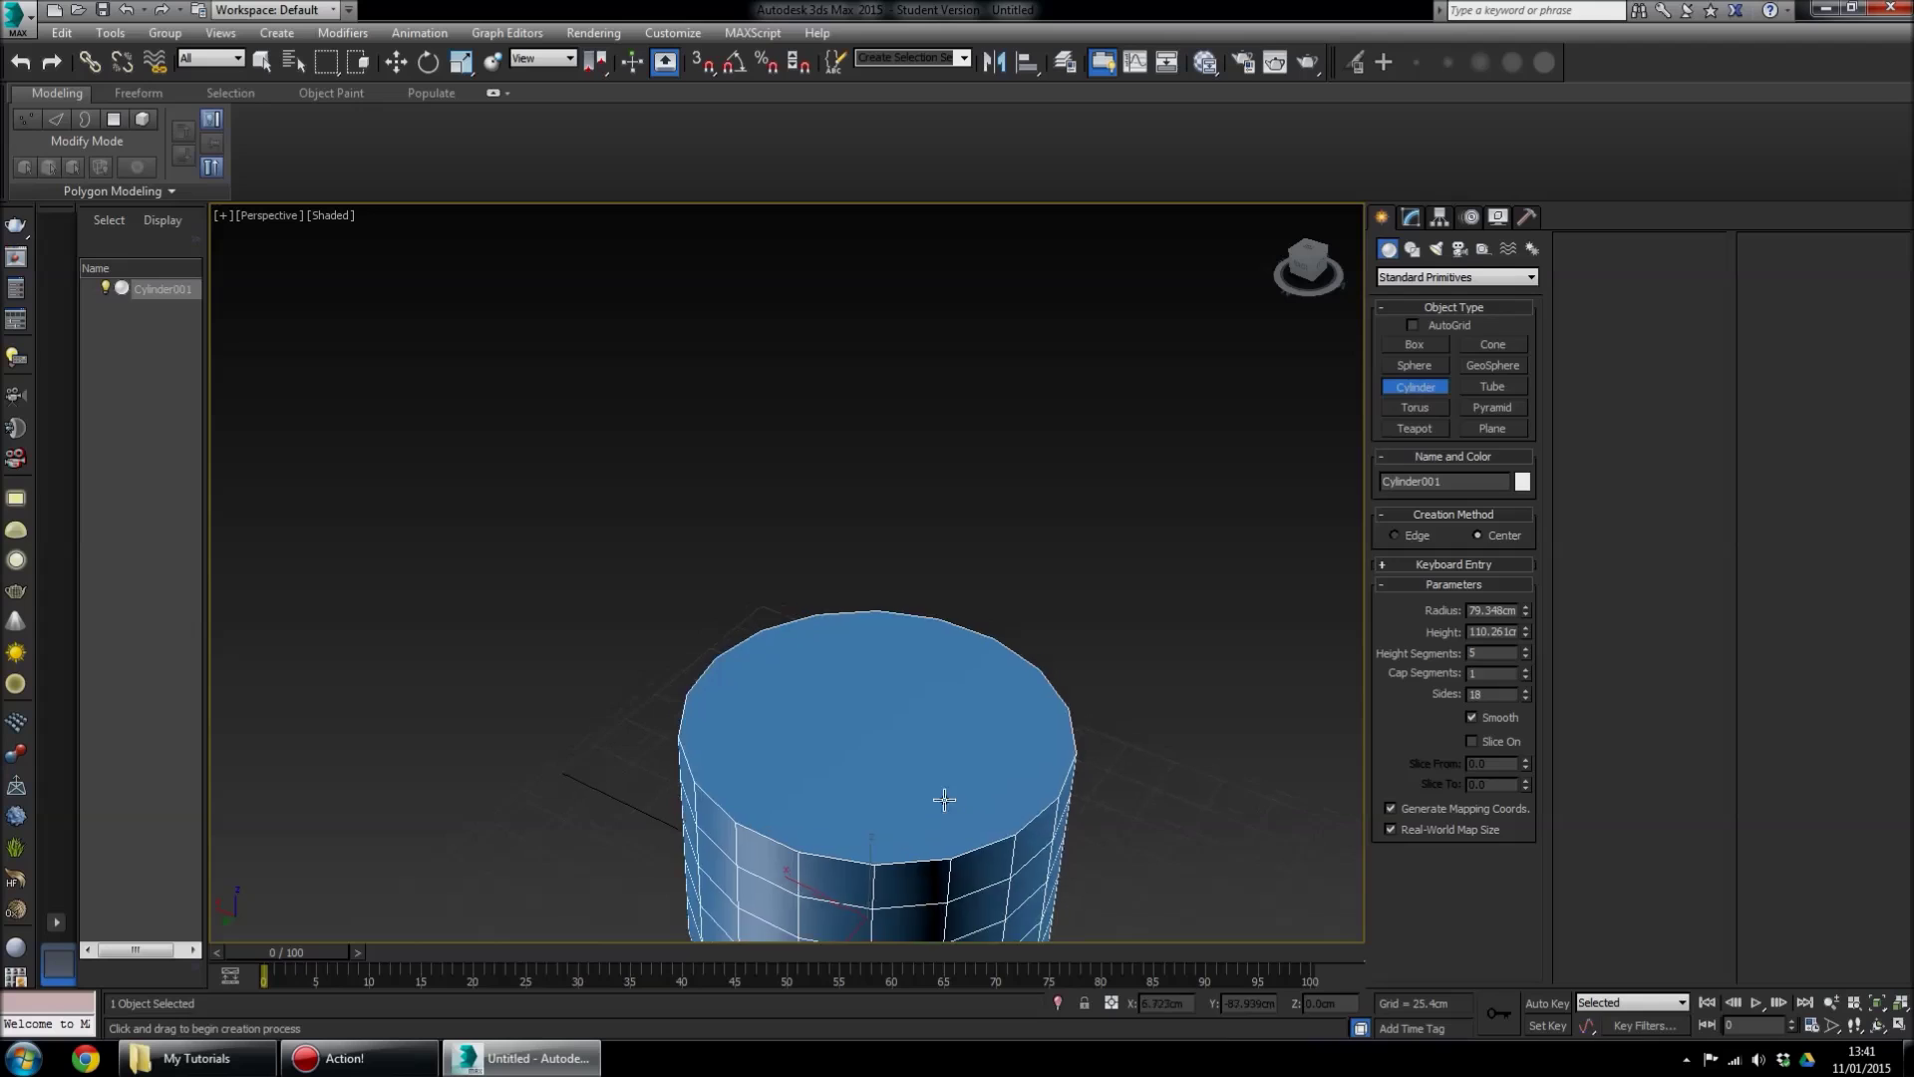
scroll(820, 273, down, 4)
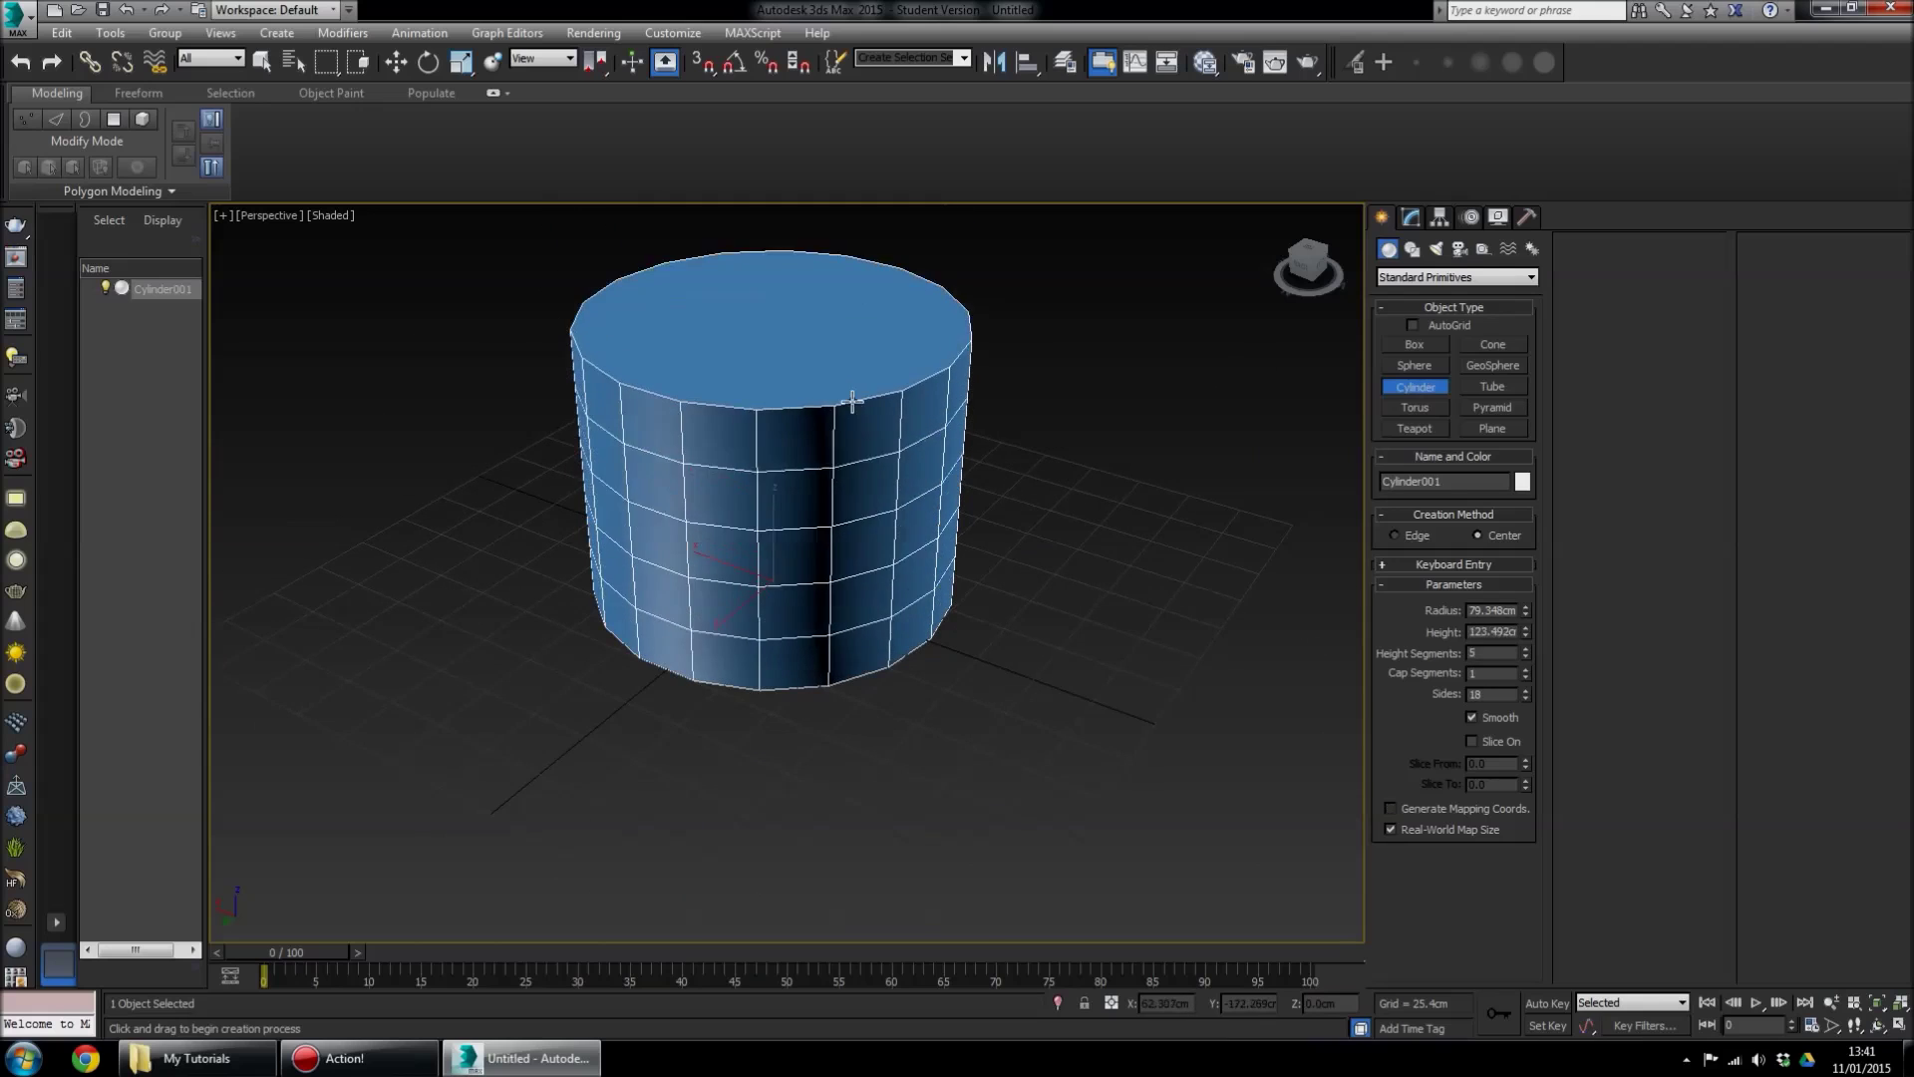
scroll(850, 393, up, 3)
click(853, 368)
scroll(852, 367, down, 4)
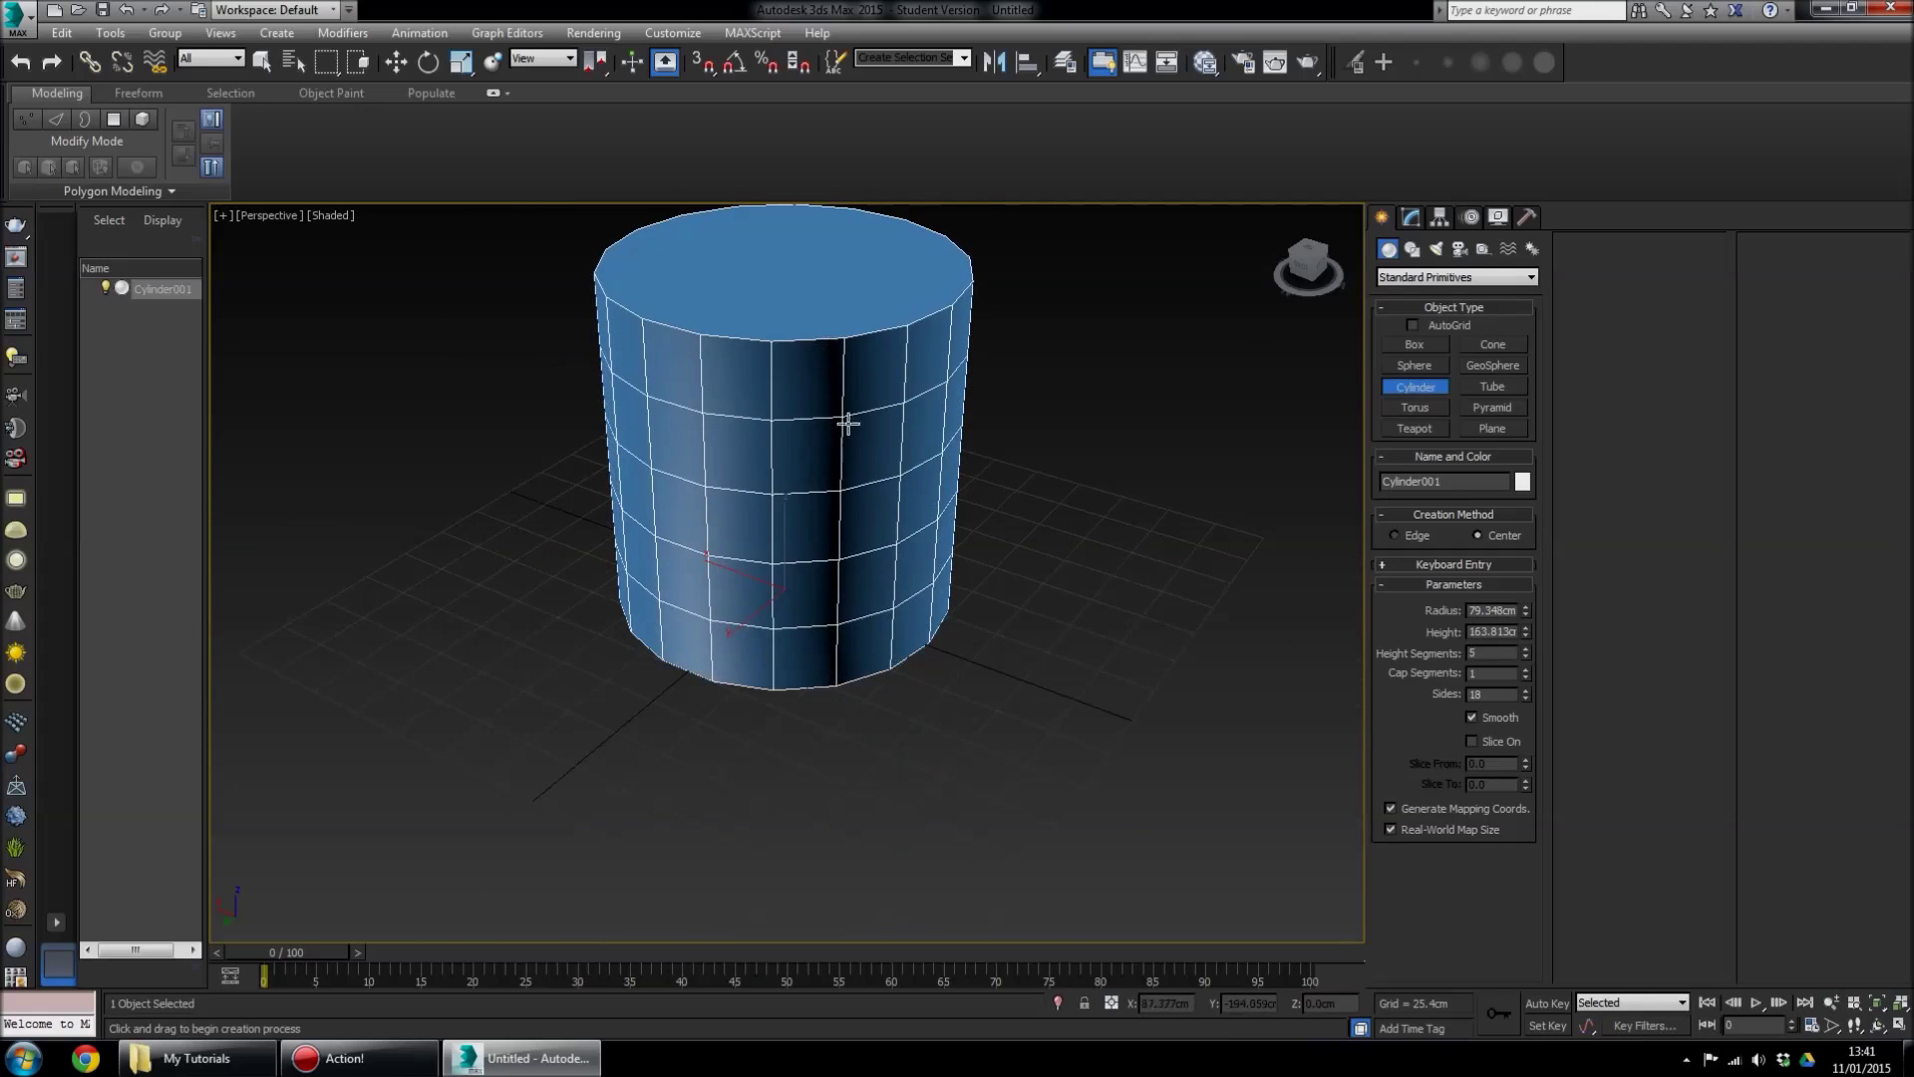
scroll(846, 415, down, 3)
scroll(858, 543, up, 4)
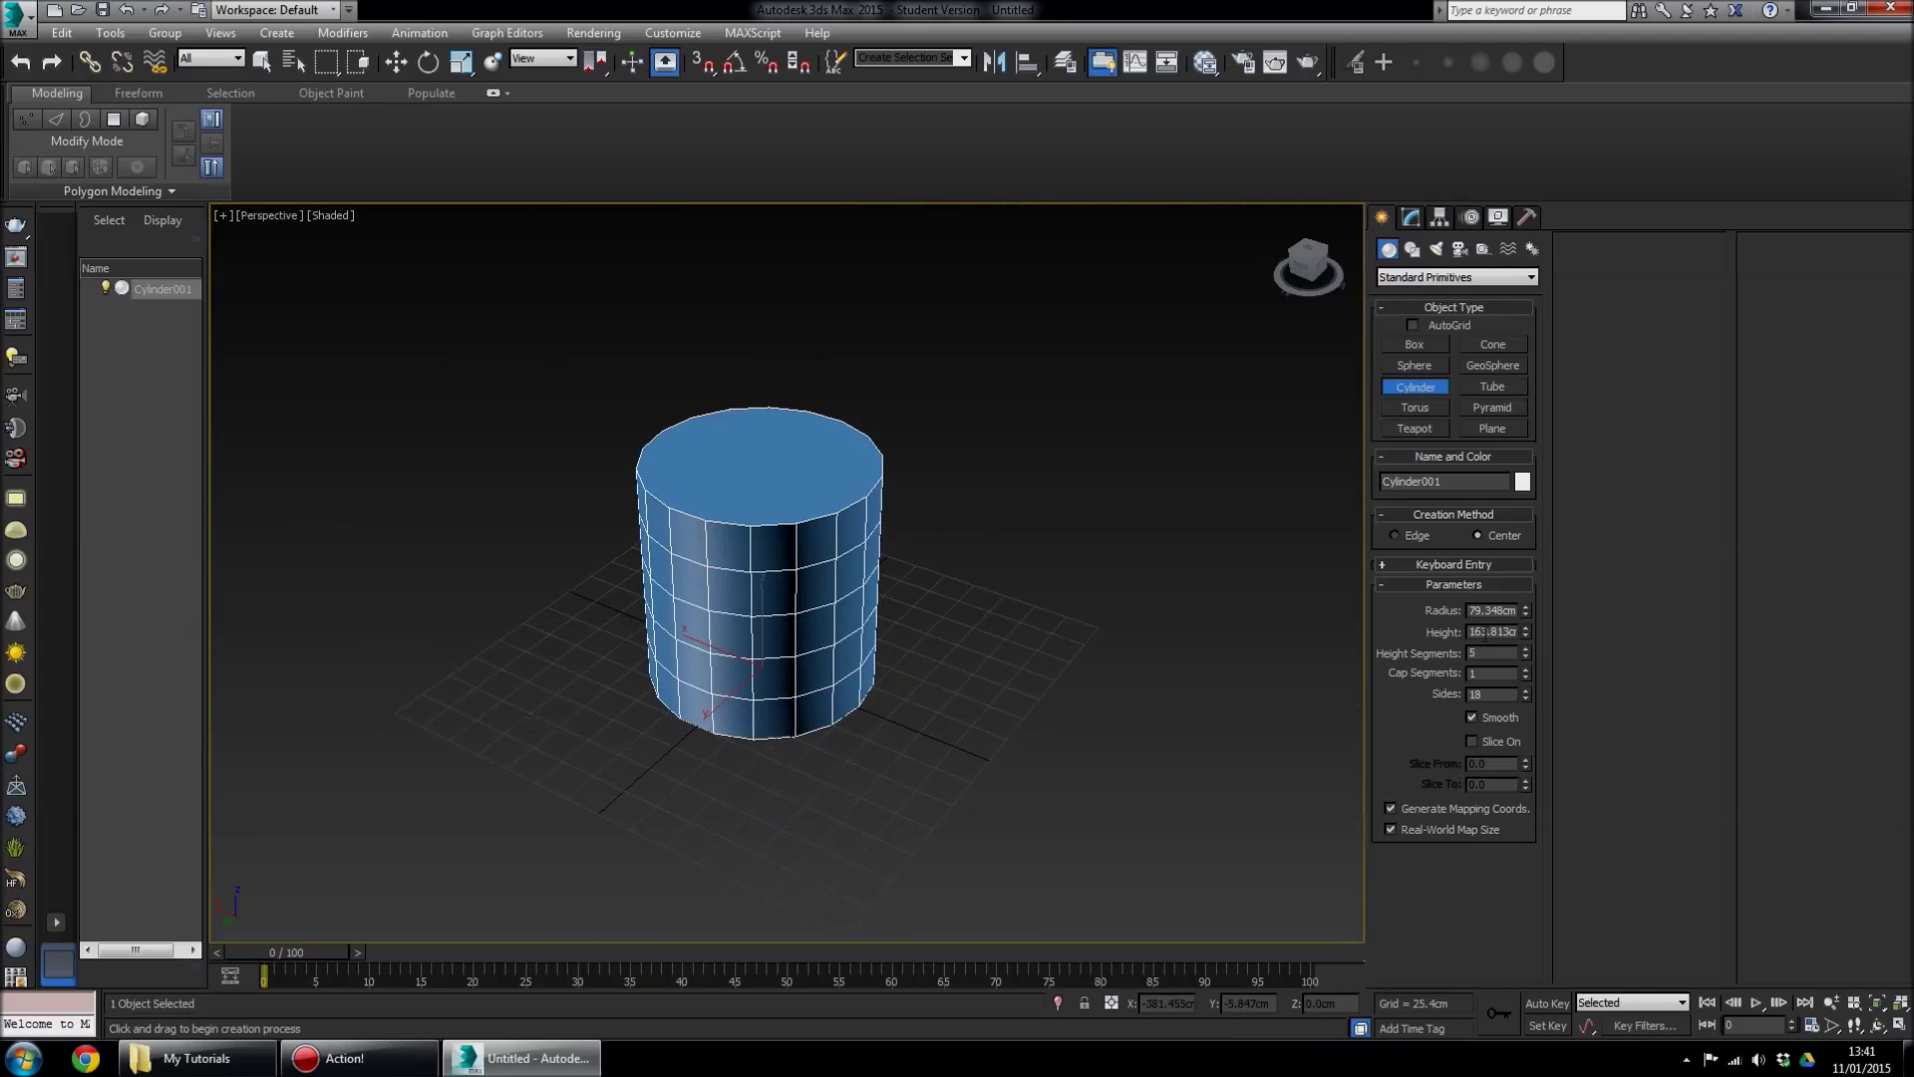
Try the cylinder with 23 sides, and reduce its sides to 7
click(1526, 691)
click(1525, 691)
click(1525, 691)
click(1526, 691)
click(1525, 691)
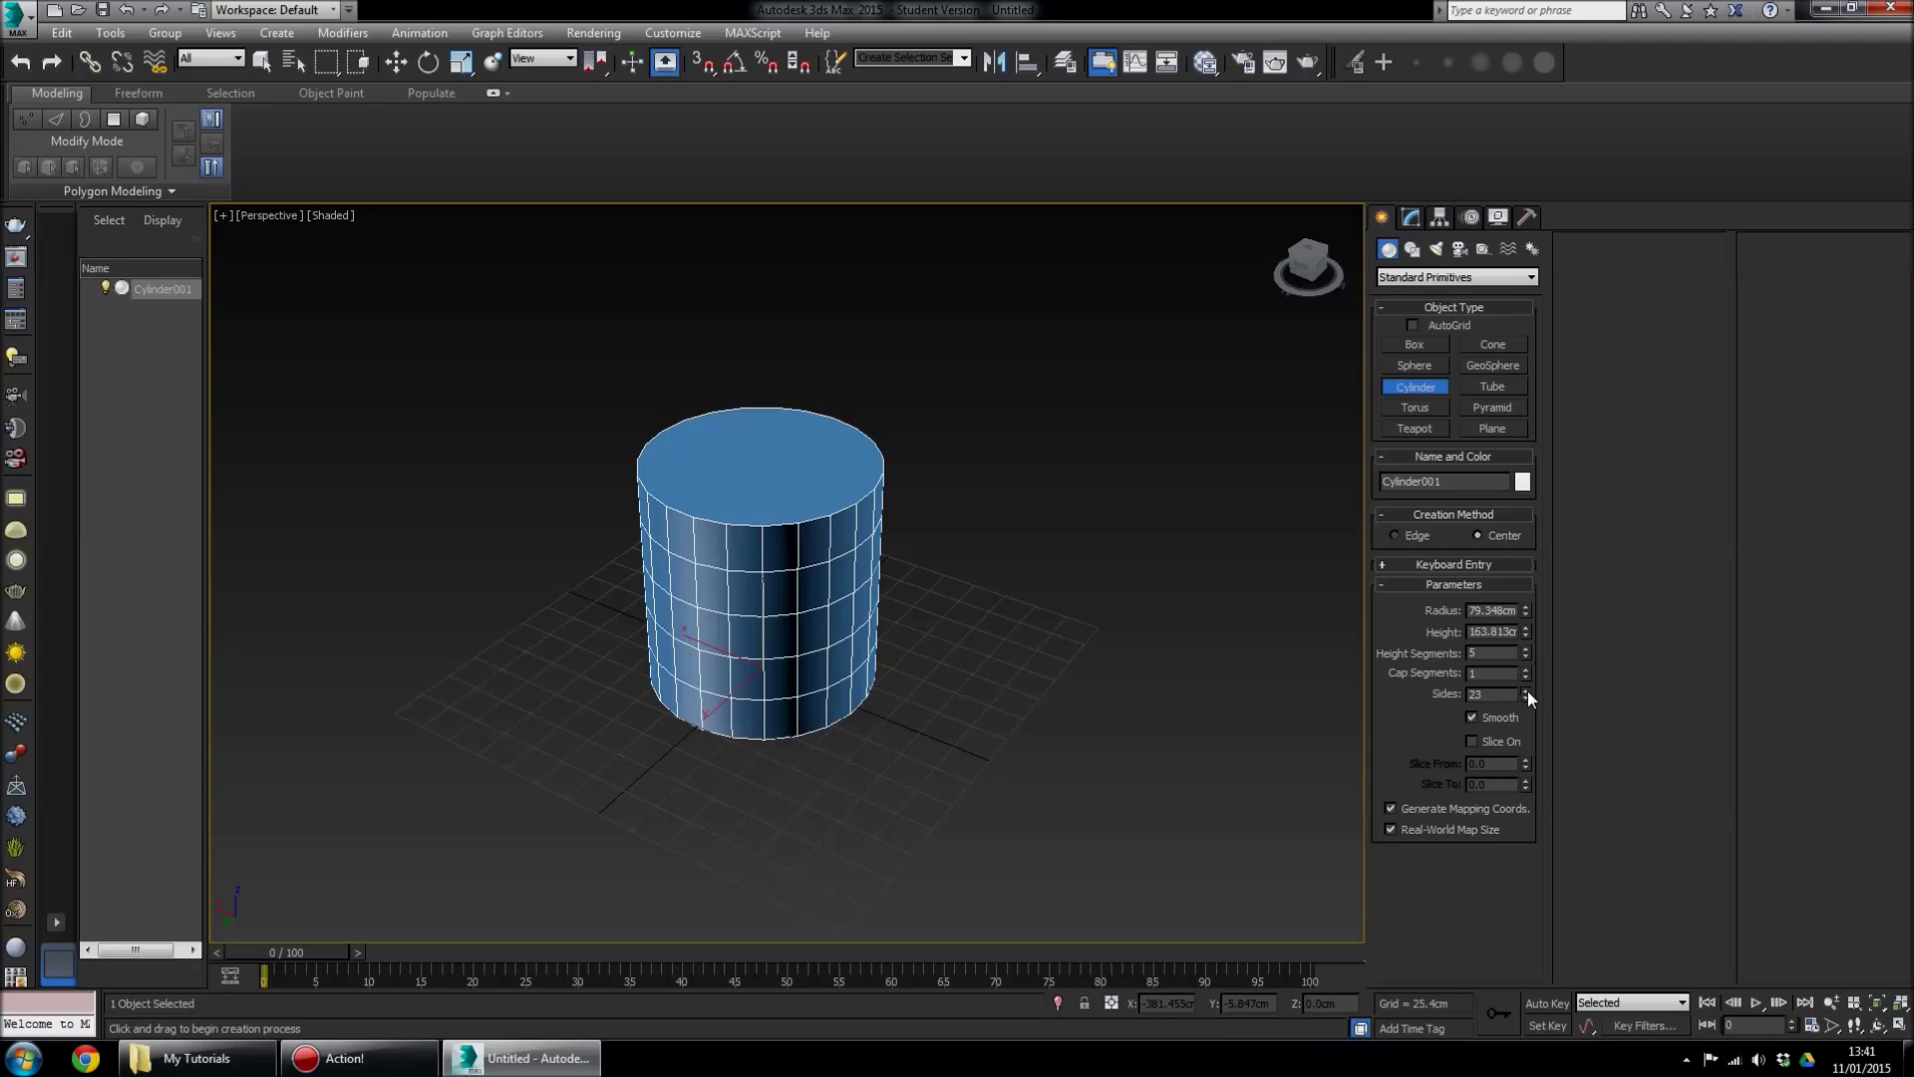
drag(1526, 693, 1543, 841)
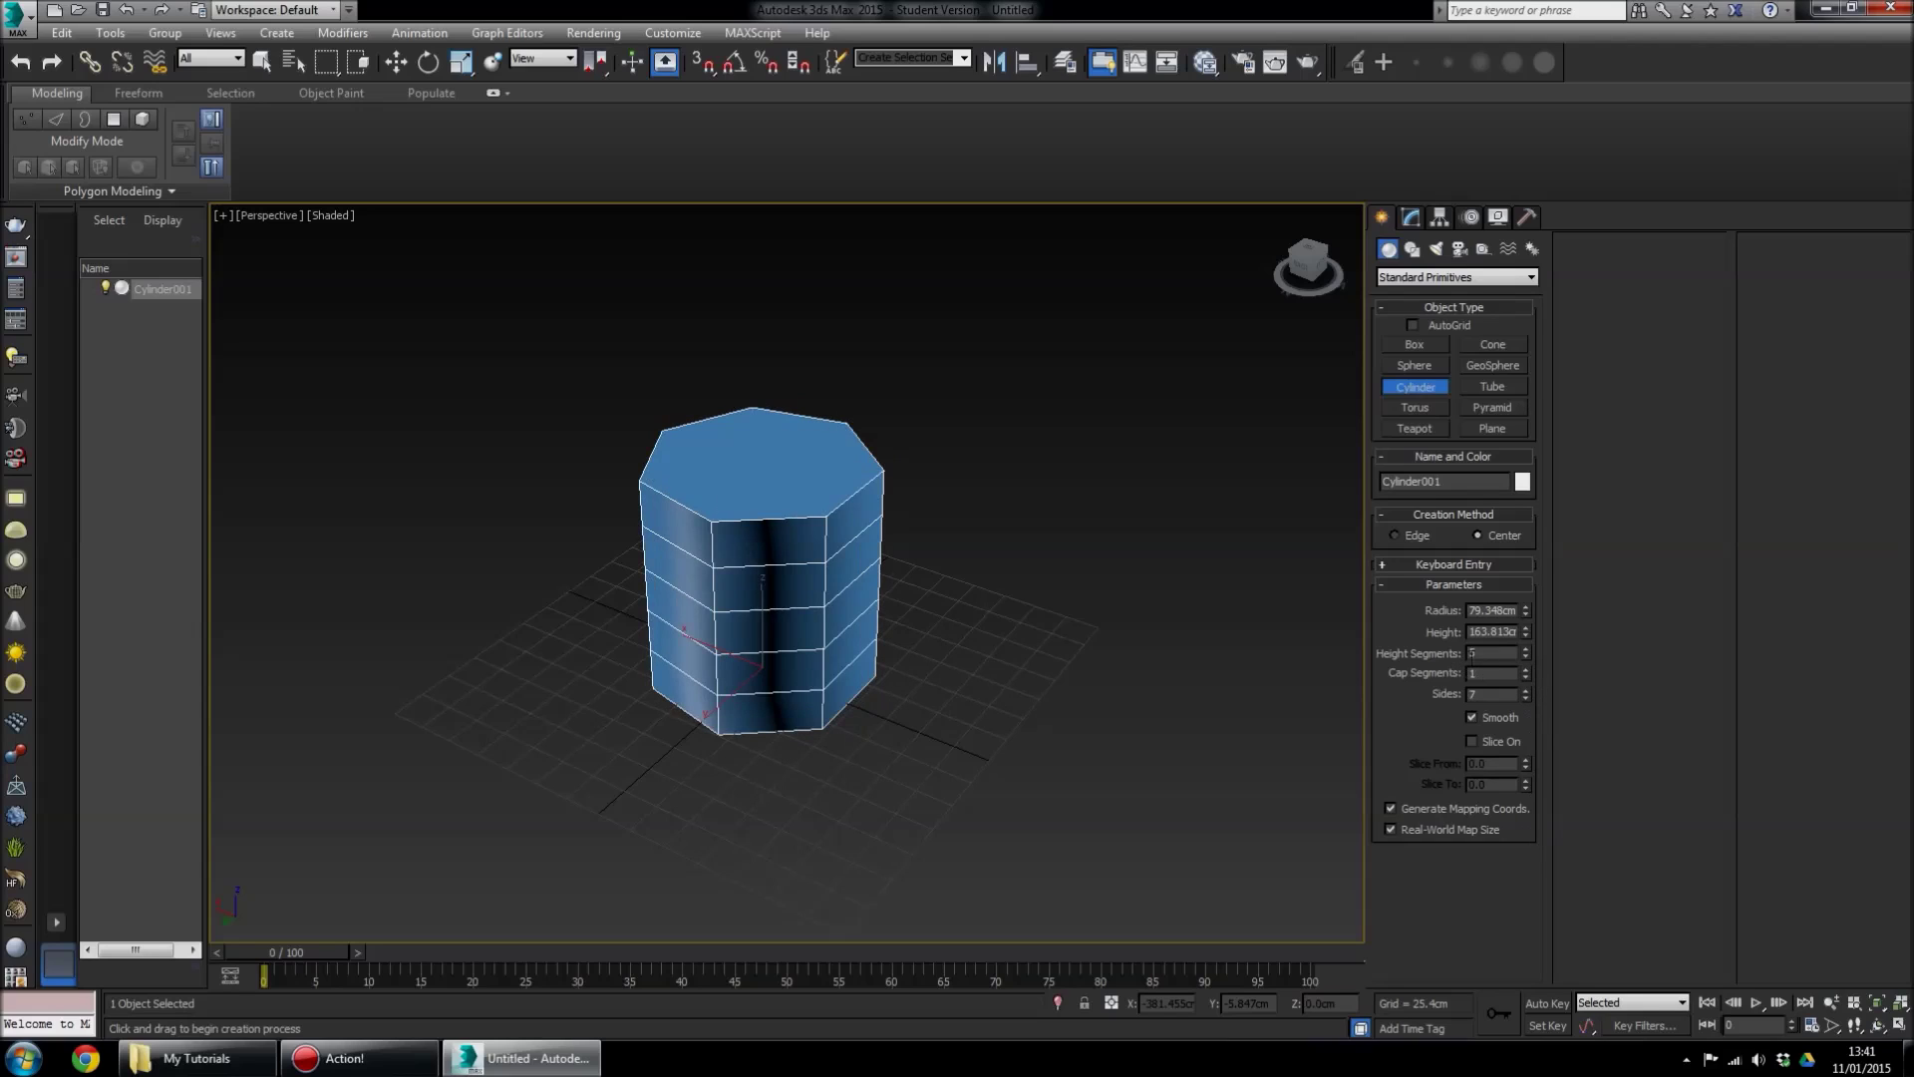
Try the cylinder with 6 height segments, and with 2 and 5 cap segments
drag(1525, 655, 1534, 641)
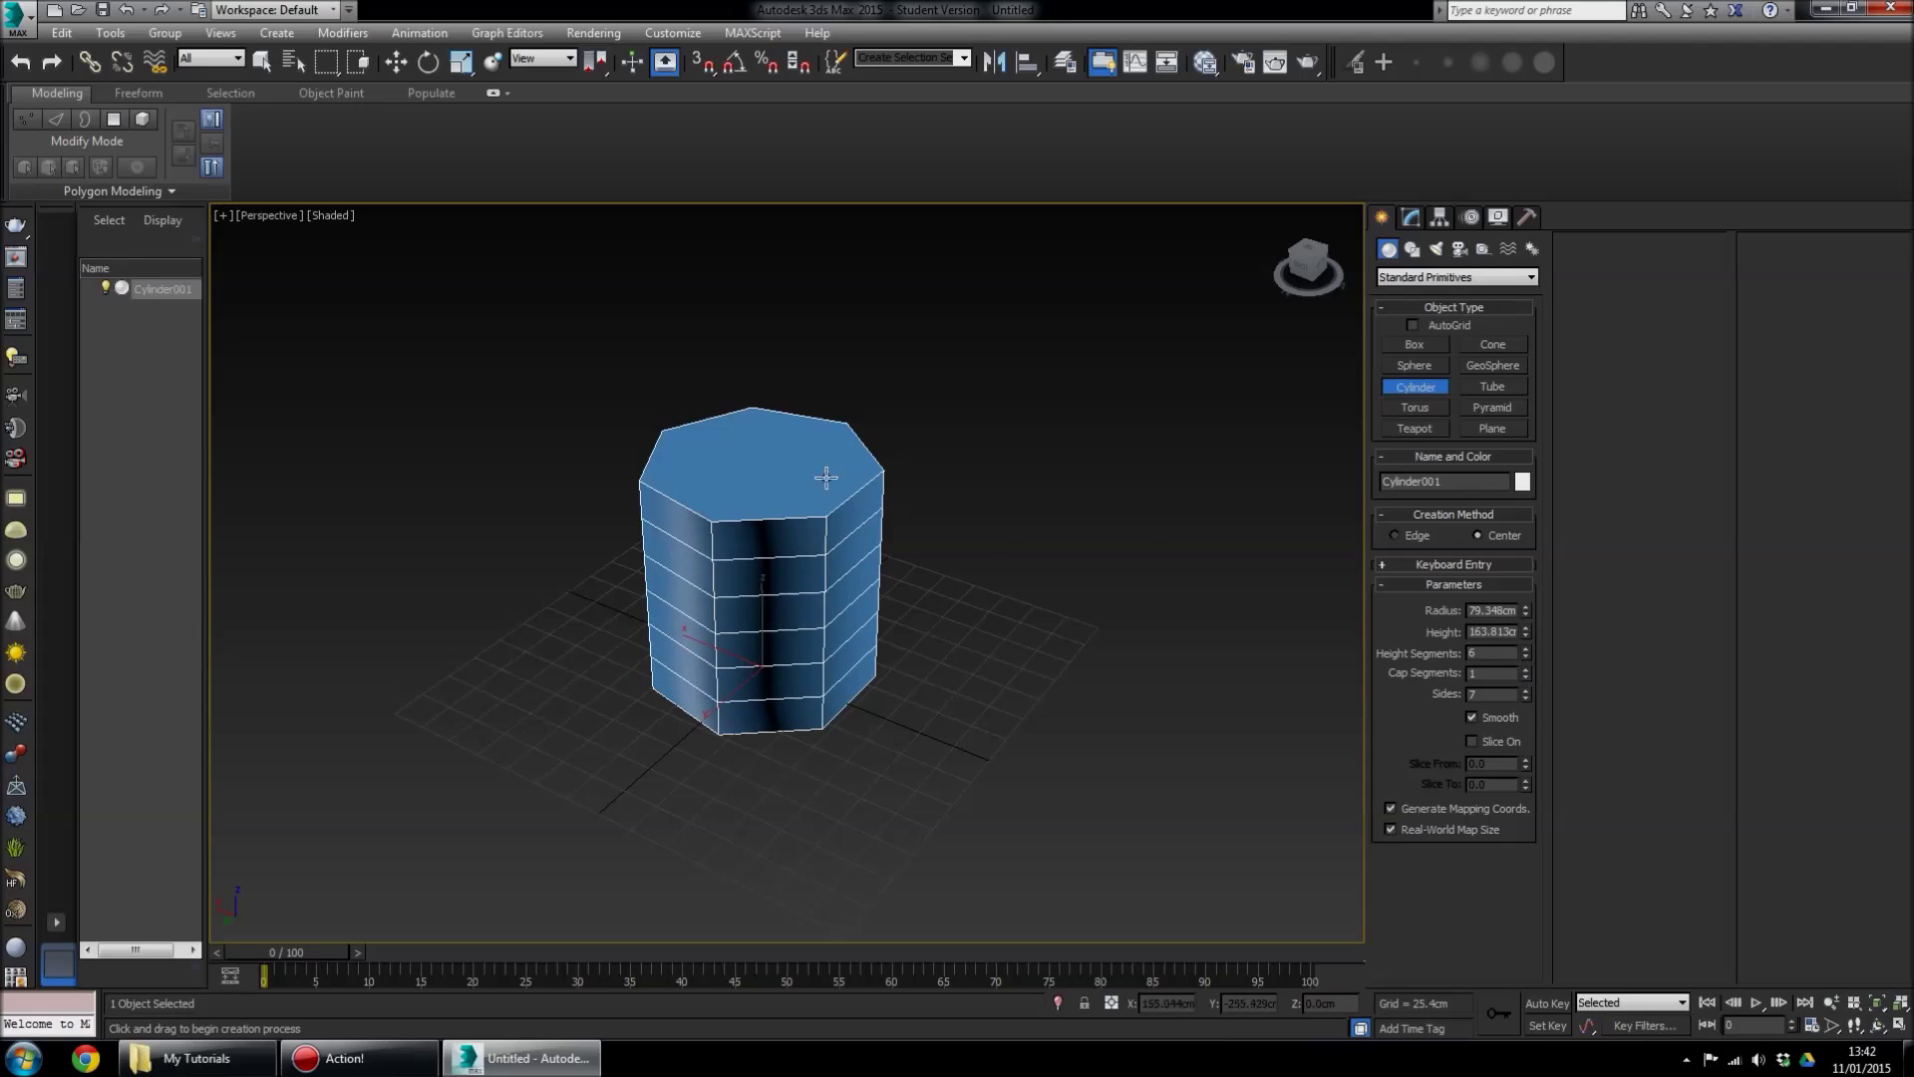
click(1525, 669)
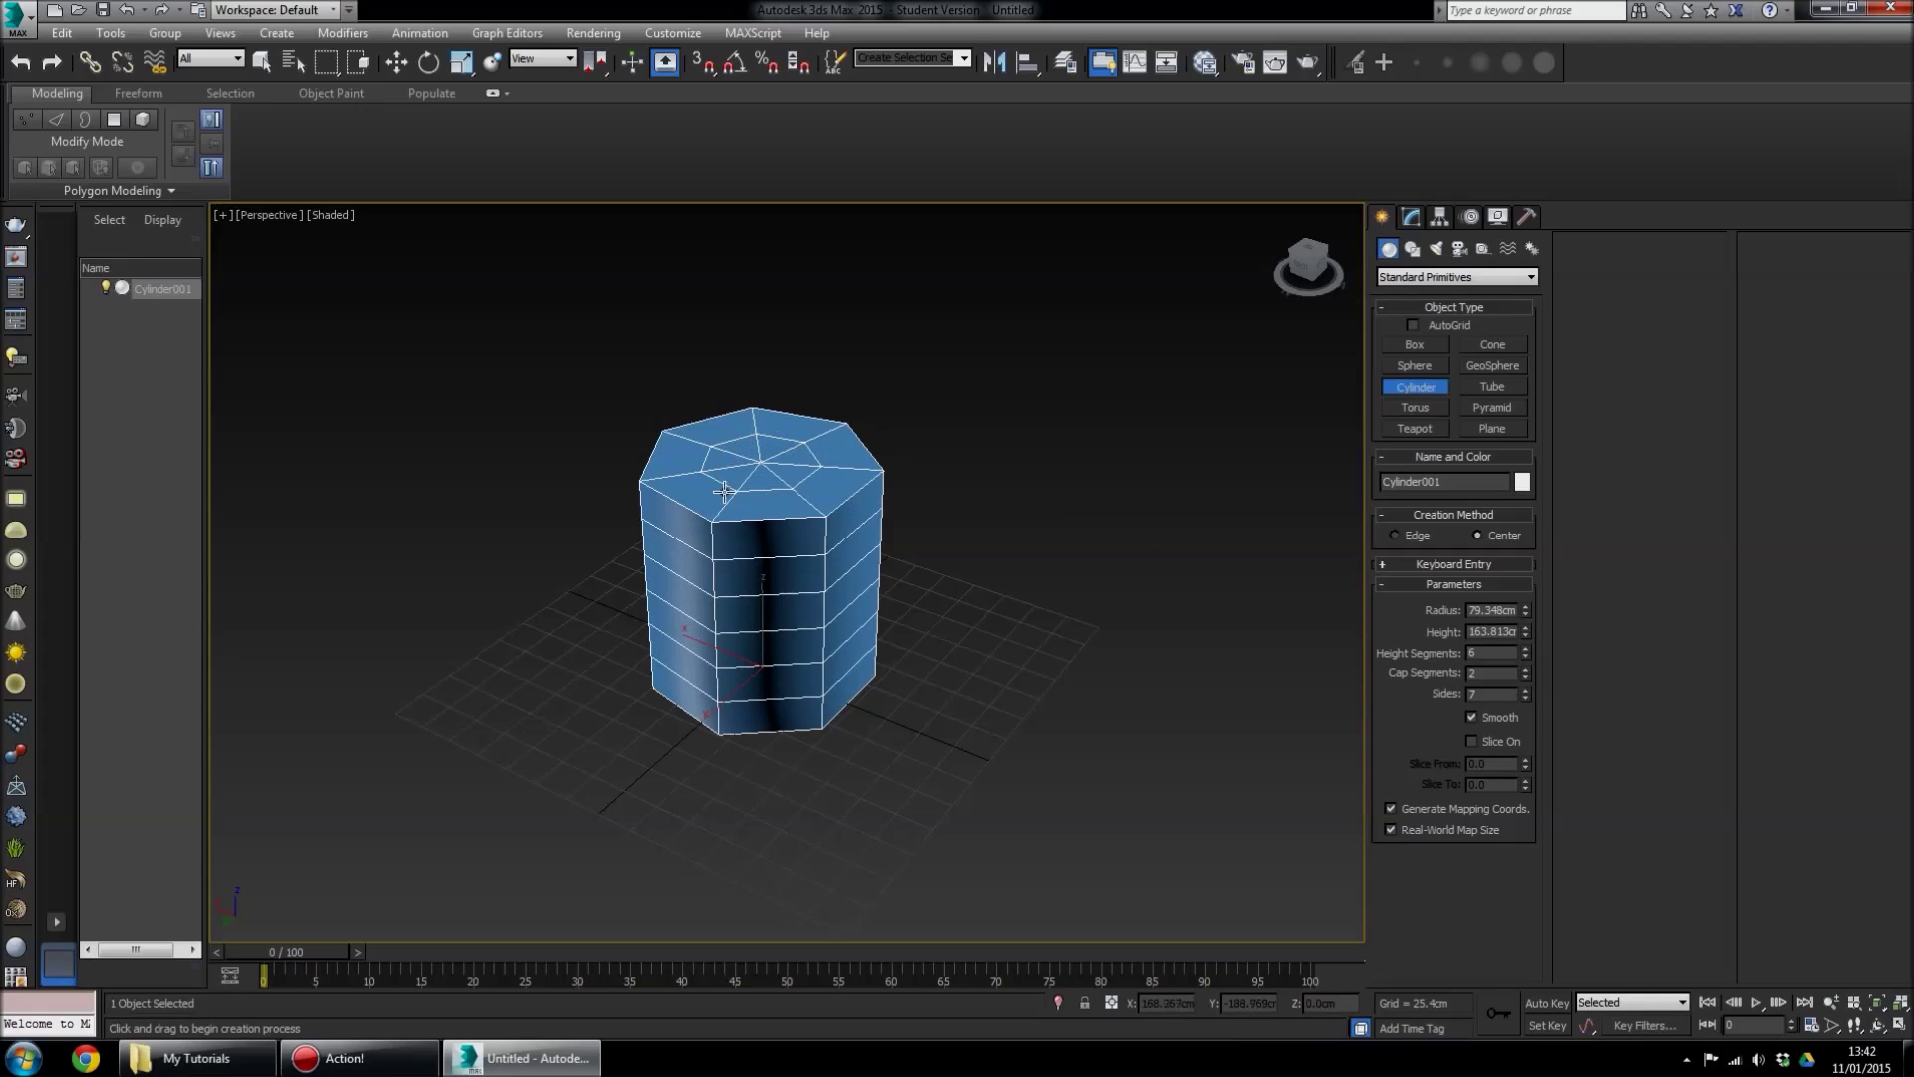
middle_drag(698, 478, 788, 551)
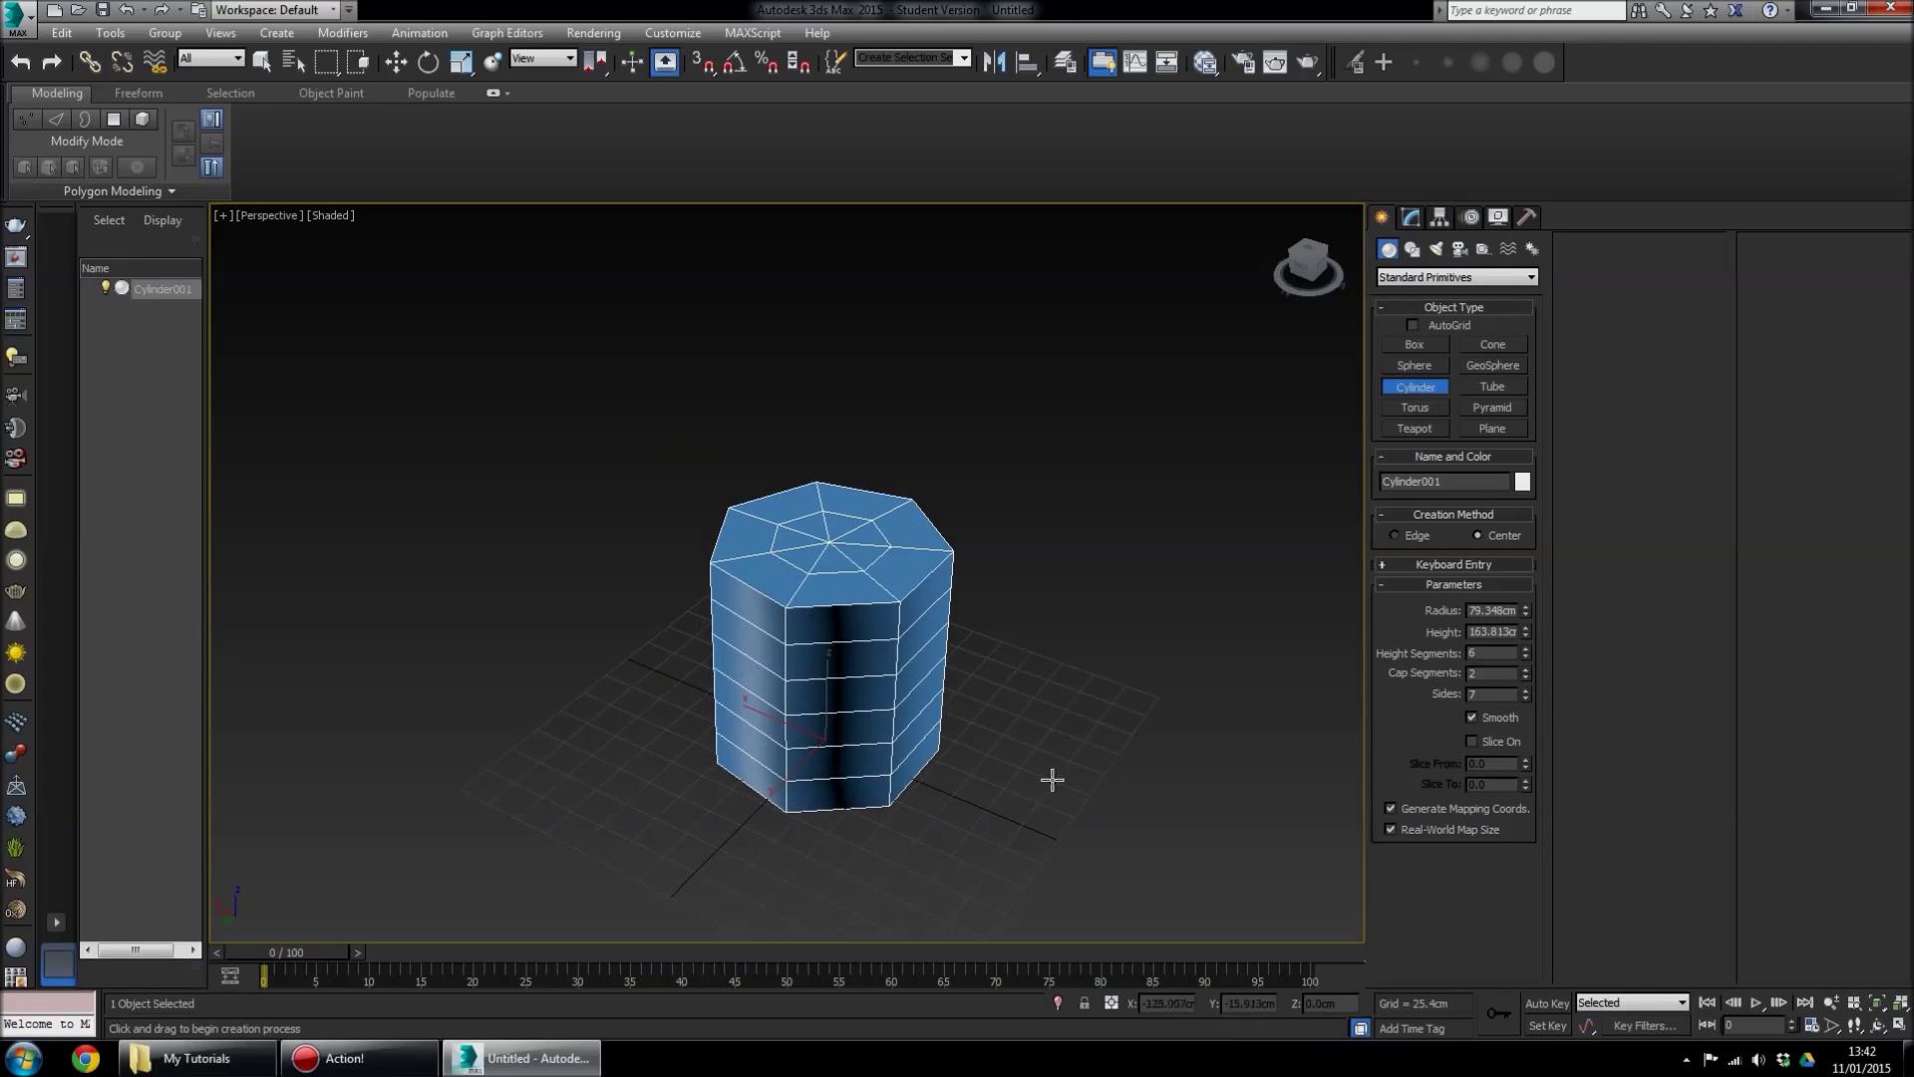
mouse_move(1525, 660)
mouse_down()
mouse_move(1523, 710)
mouse_move(1521, 648)
mouse_up()
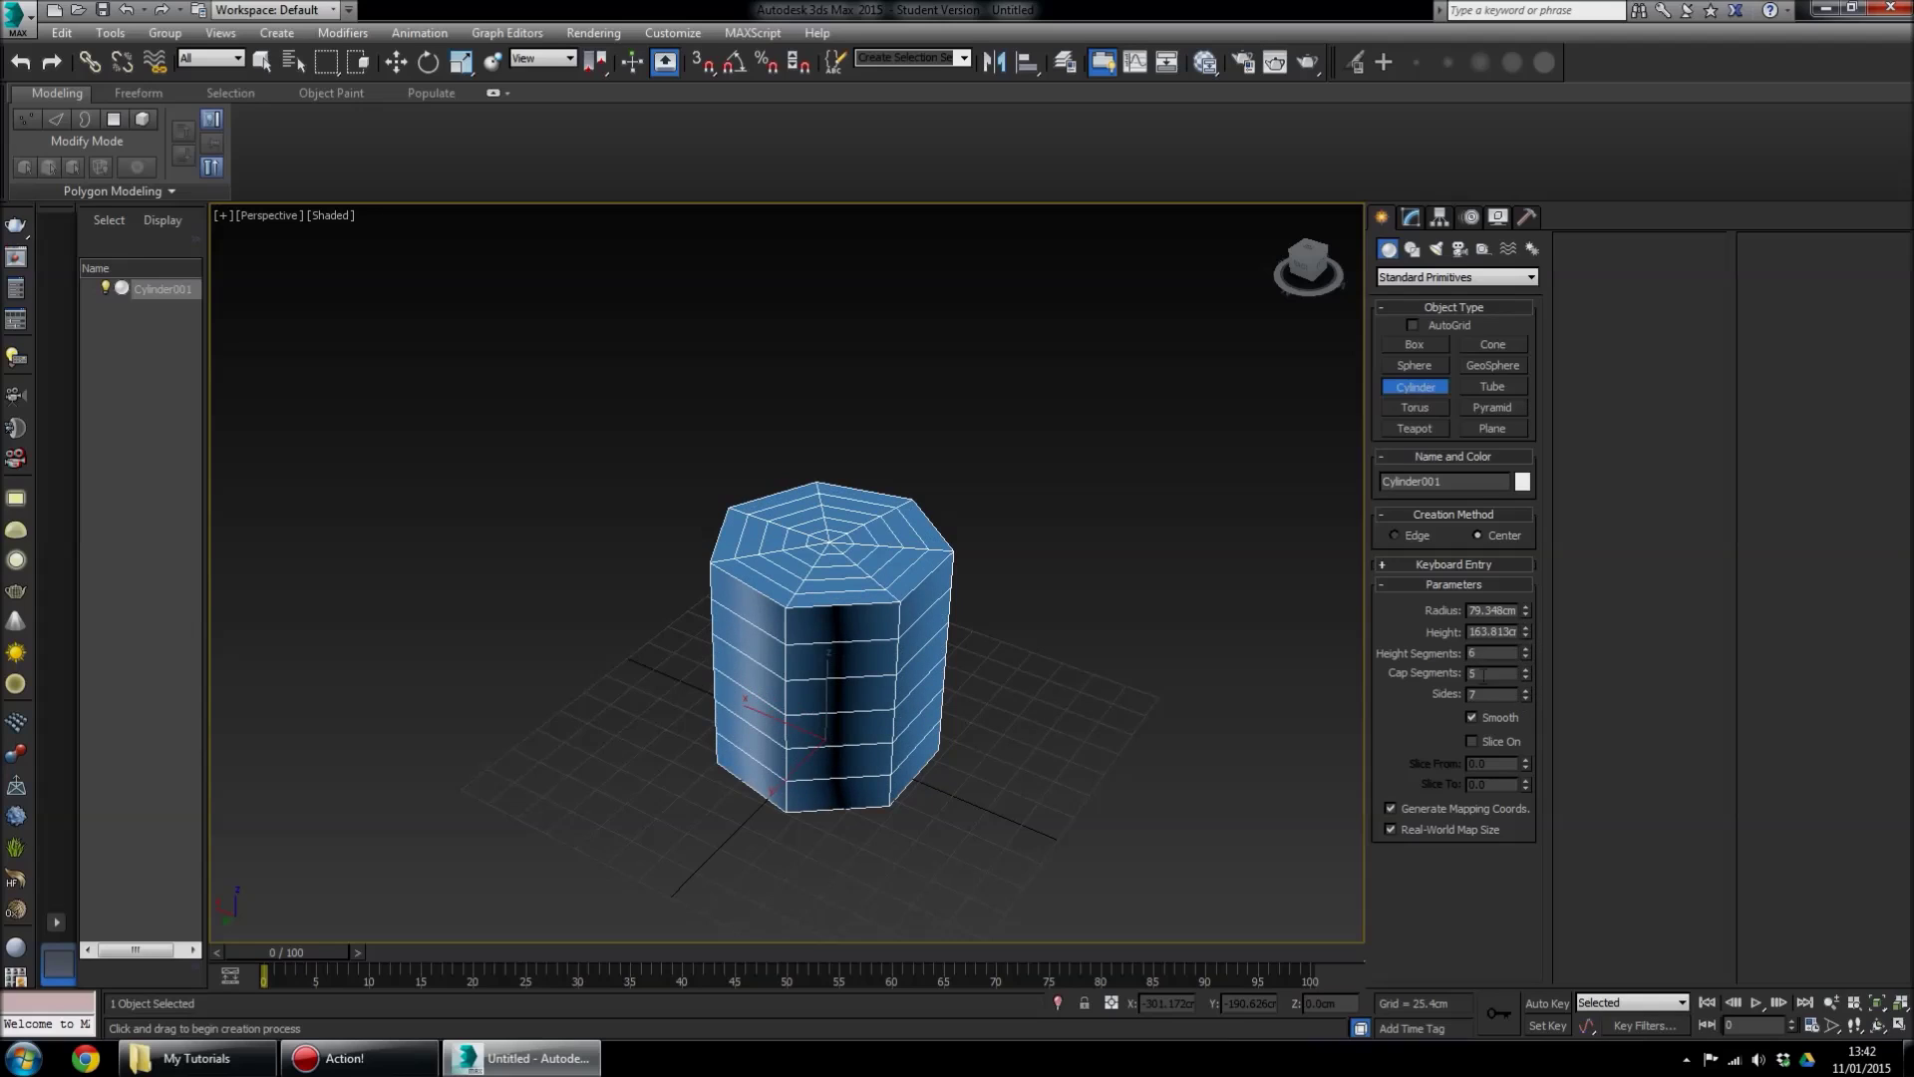
scroll(918, 671, up, 2)
scroll(858, 675, down, 3)
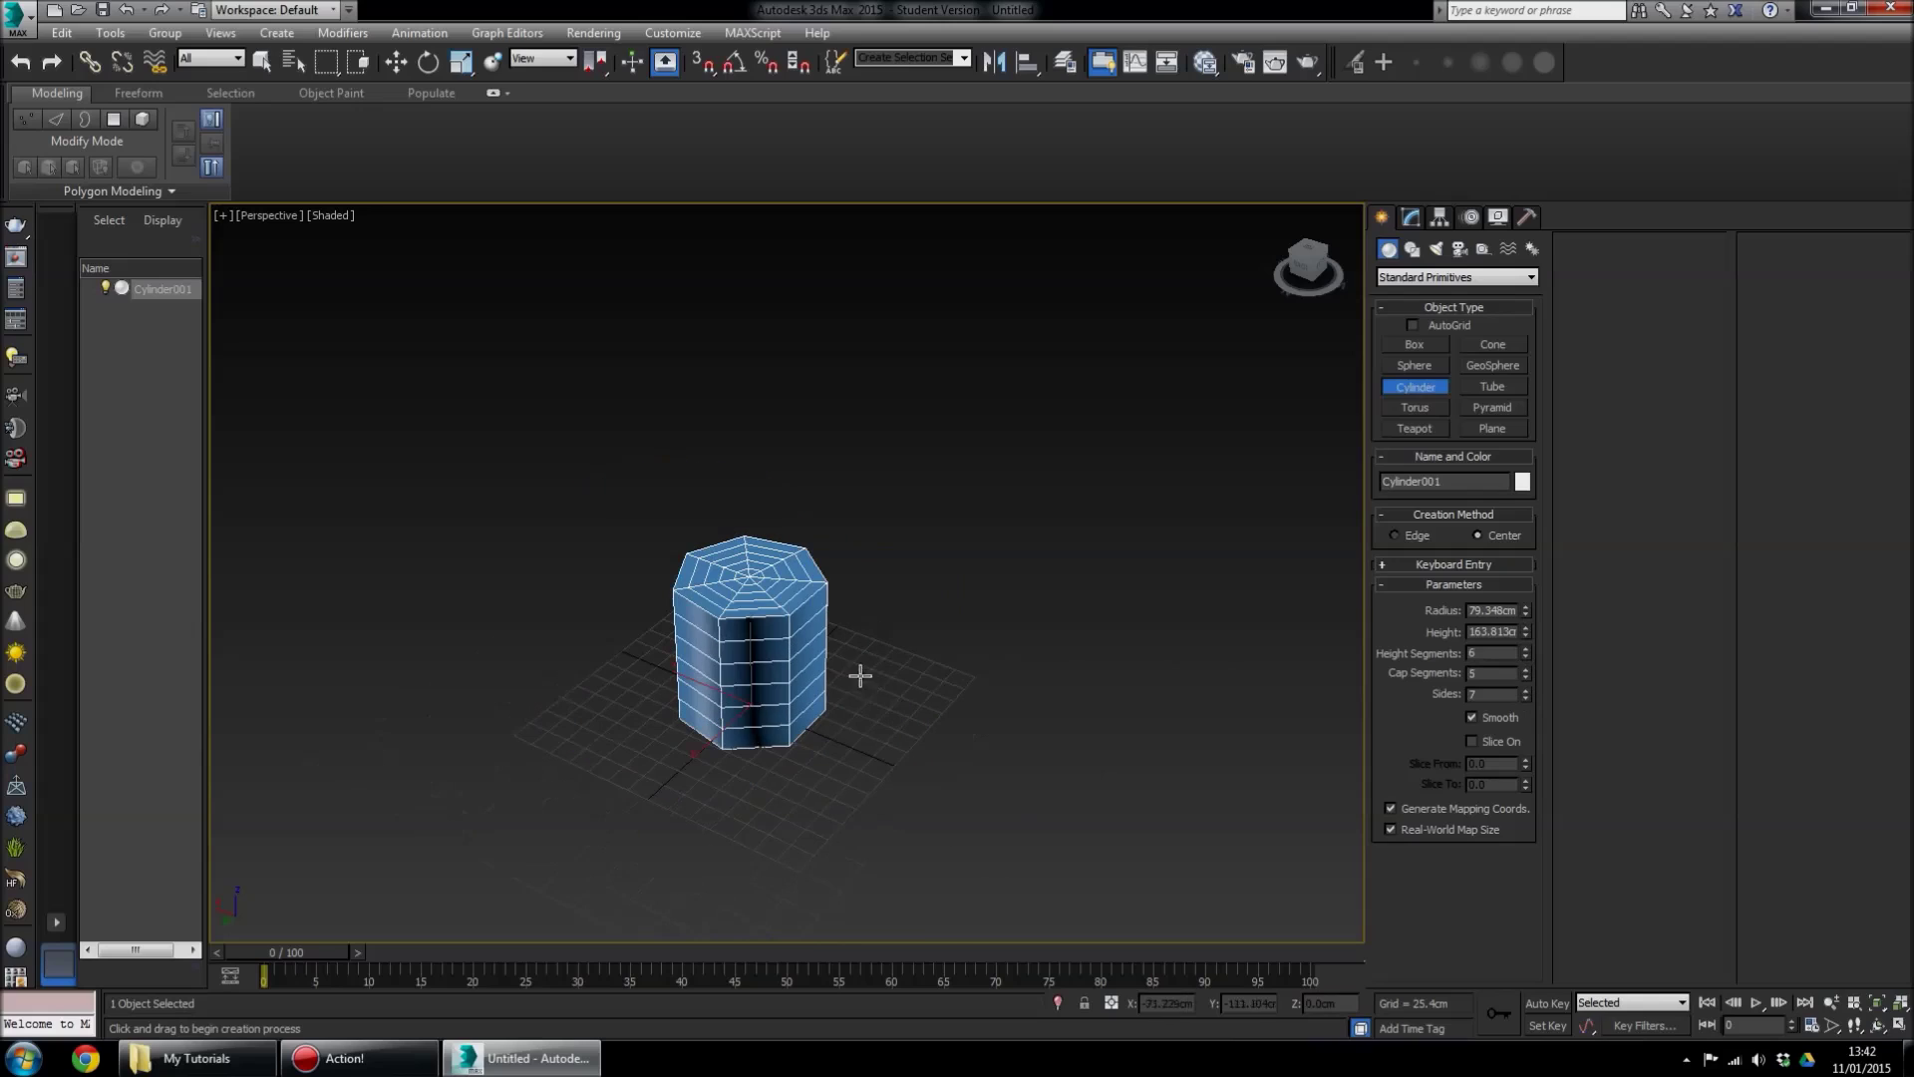
Set the cylinder's height segments to 4 and its cap segments to 1
click(1527, 660)
click(1527, 660)
click(1524, 677)
click(1524, 677)
click(1524, 677)
click(1525, 677)
scroll(798, 657, up, 5)
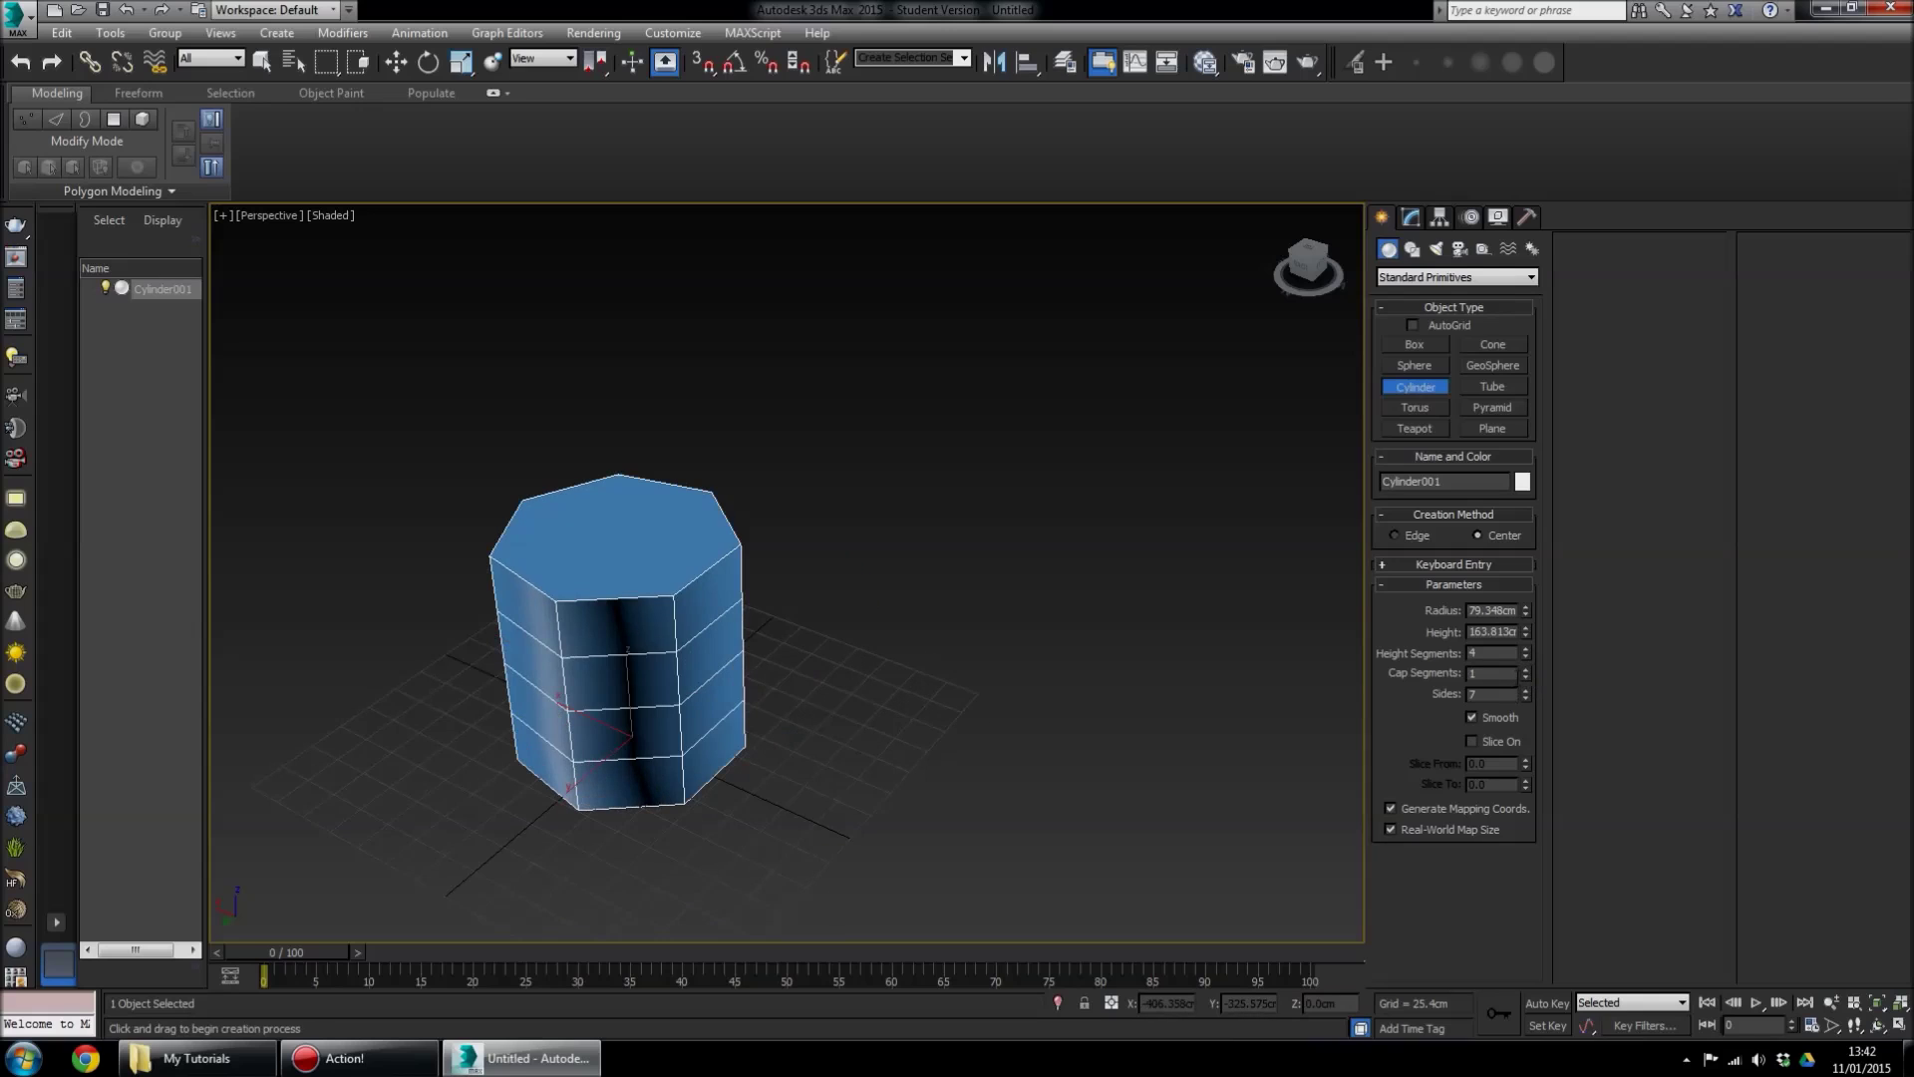
Try the cylinder with 2 cap segments and return it to 1
click(1524, 669)
scroll(697, 598, up, 4)
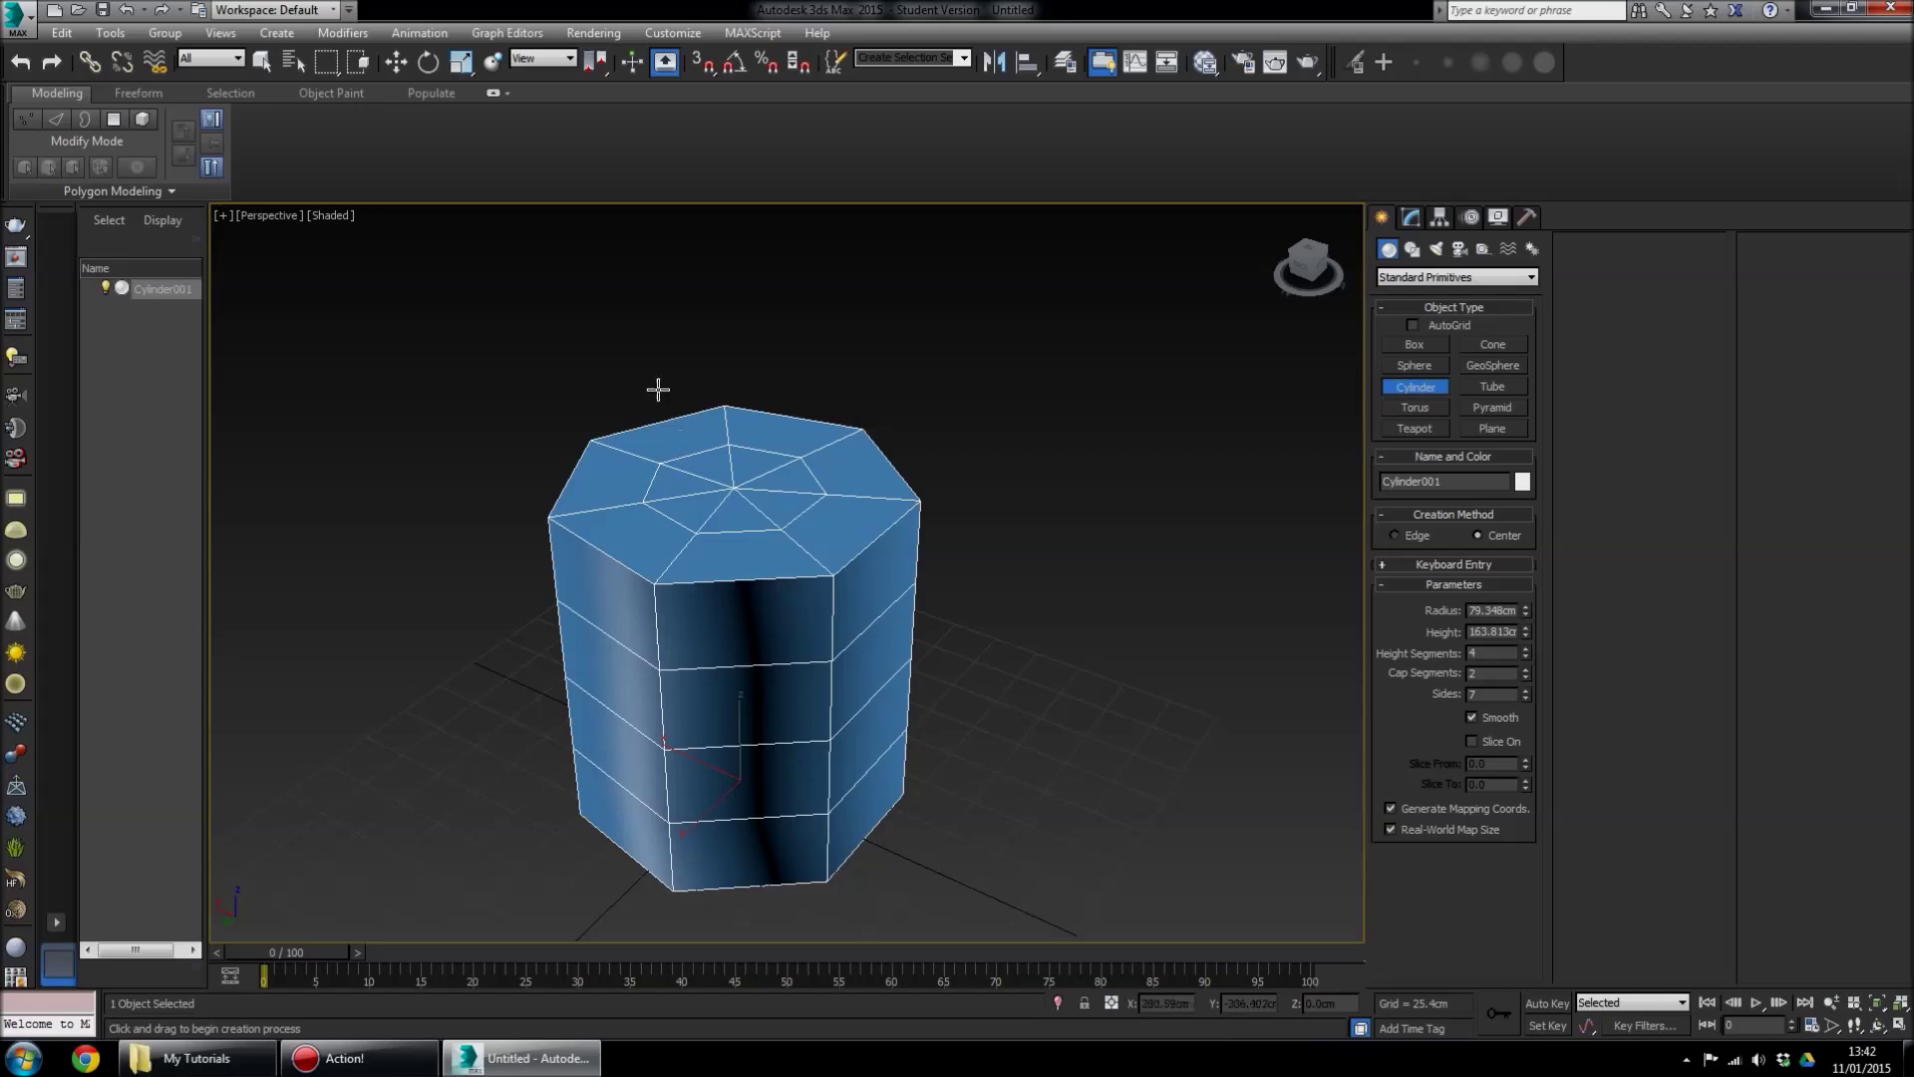
click(1524, 676)
middle_drag(811, 684, 1006, 635)
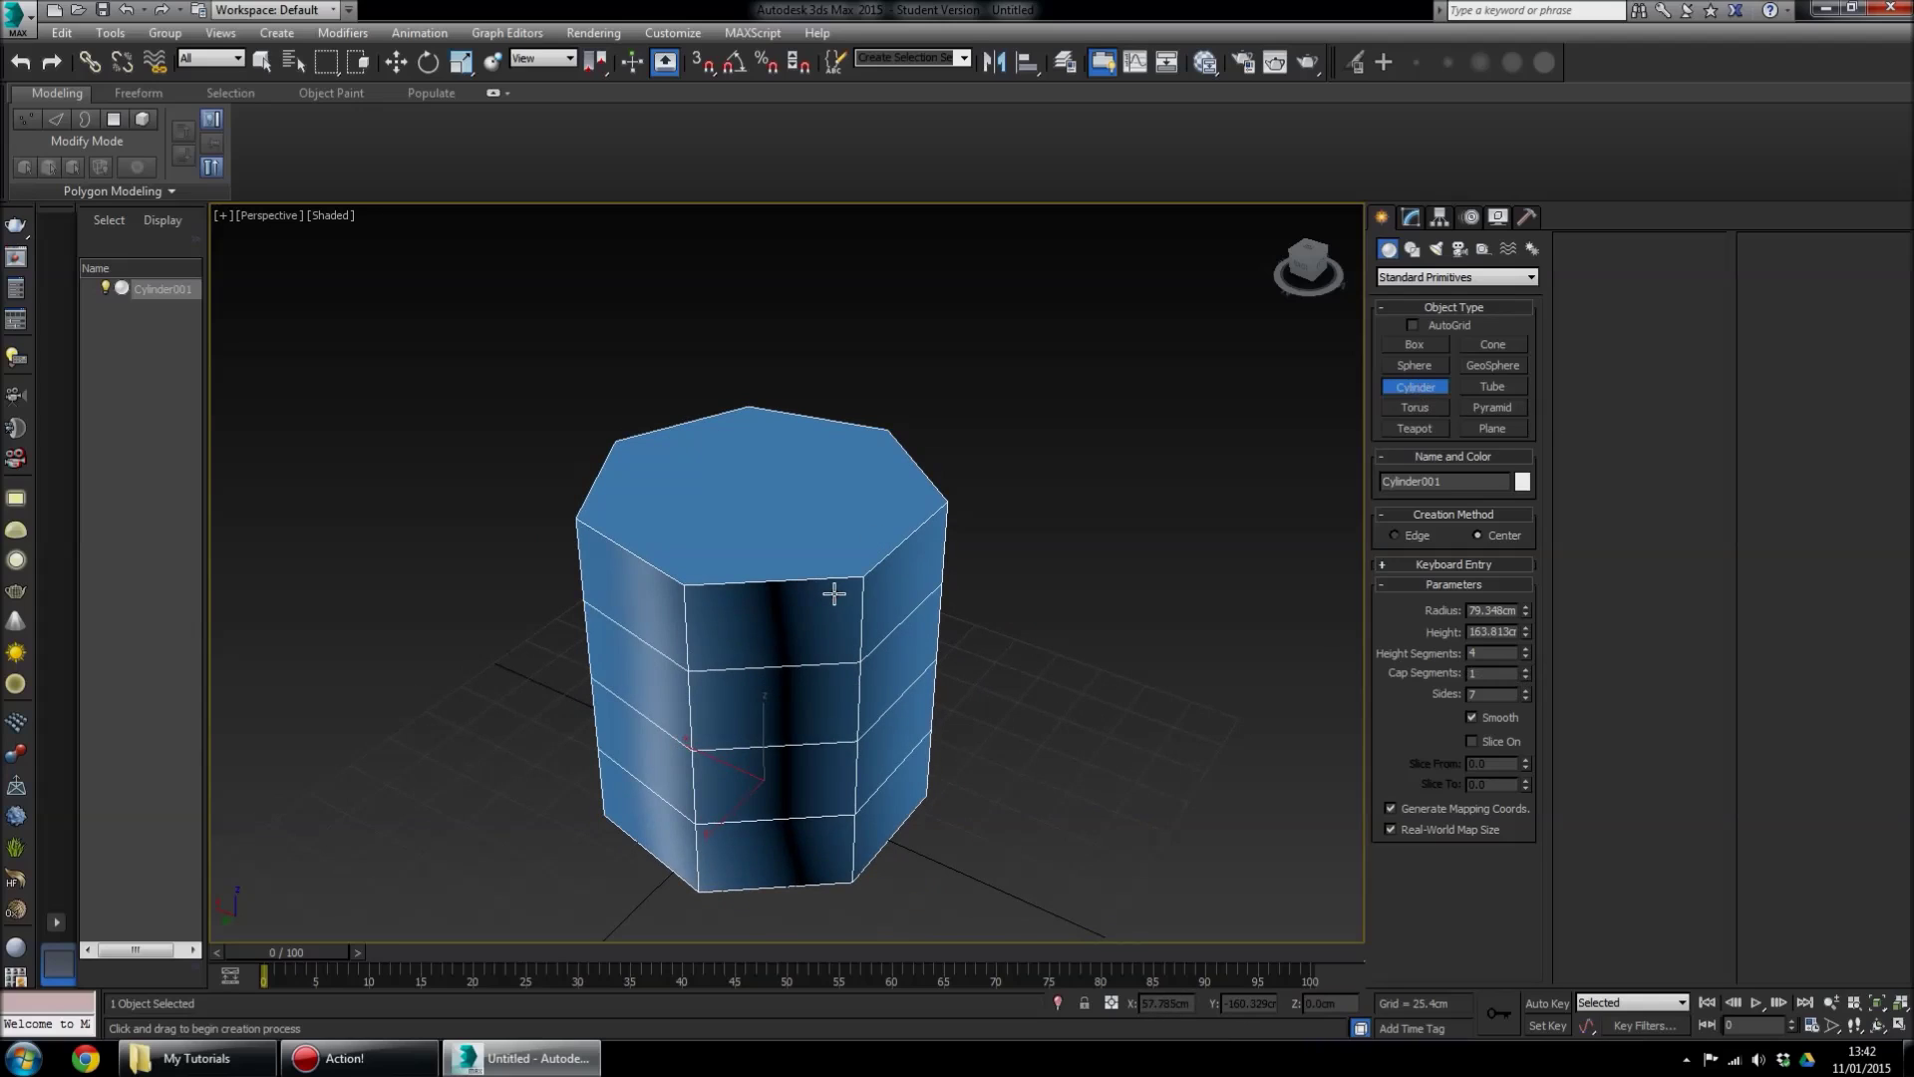
Delete the cylinder and create a torus at the grid's centre with radius 1 about 76.5 cm and radius 2 about 16.9 cm
key(Delete)
click(1416, 408)
middle_drag(815, 686, 730, 506)
drag(692, 632, 876, 798)
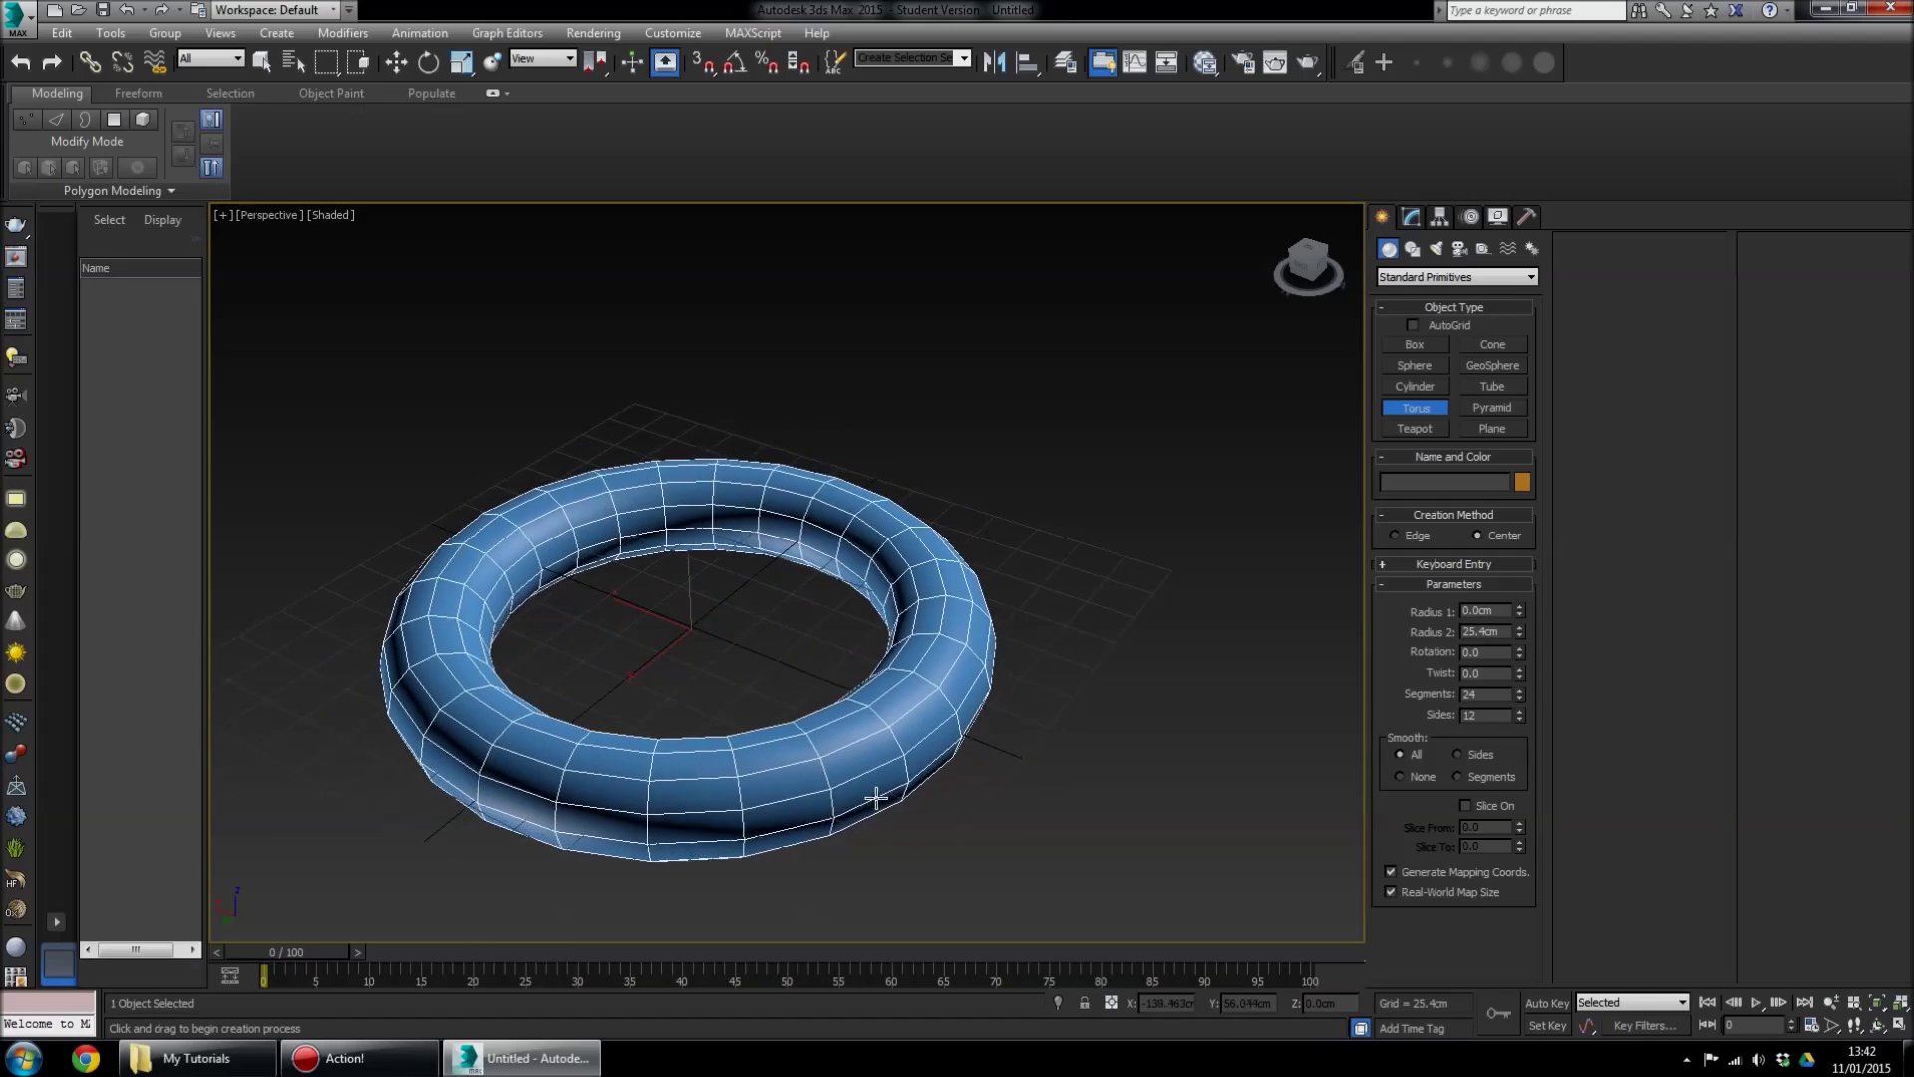
click(628, 731)
middle_drag(628, 730, 668, 733)
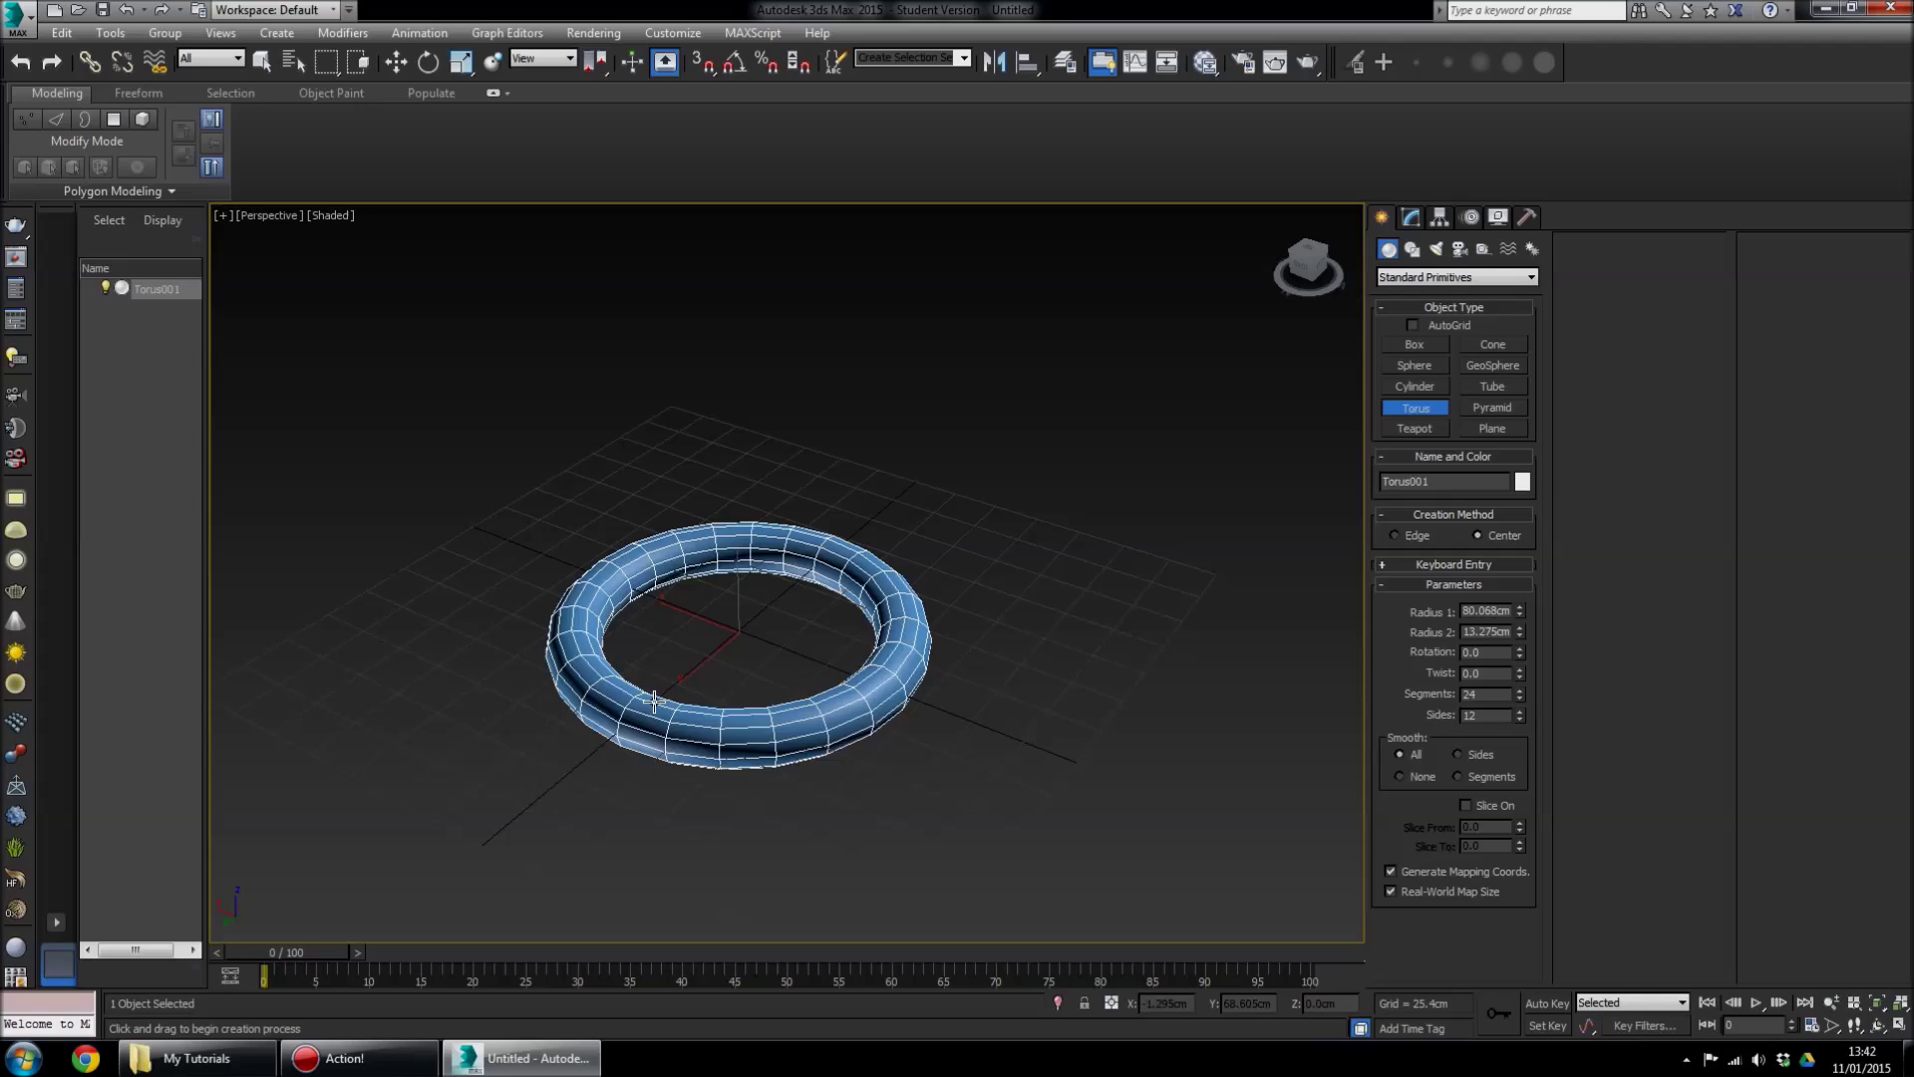
click(652, 689)
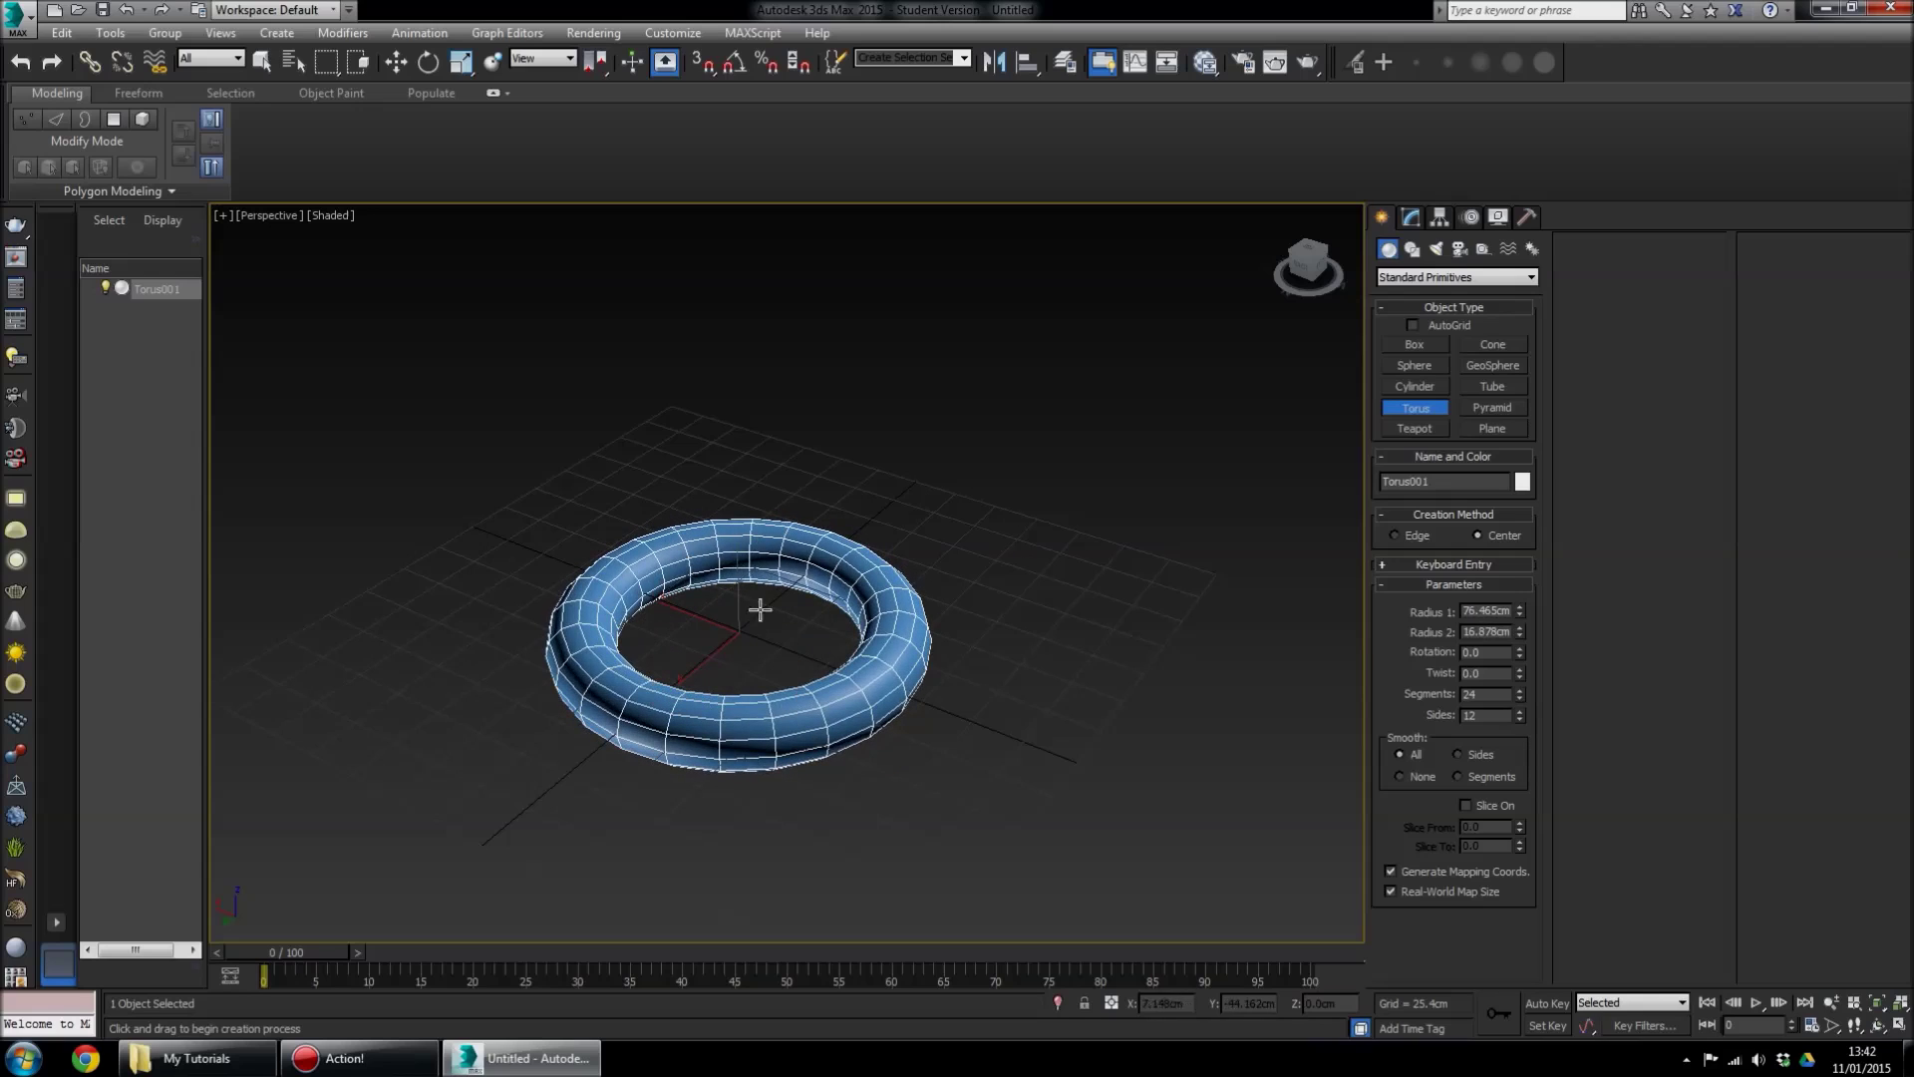
middle_drag(1017, 611, 1002, 610)
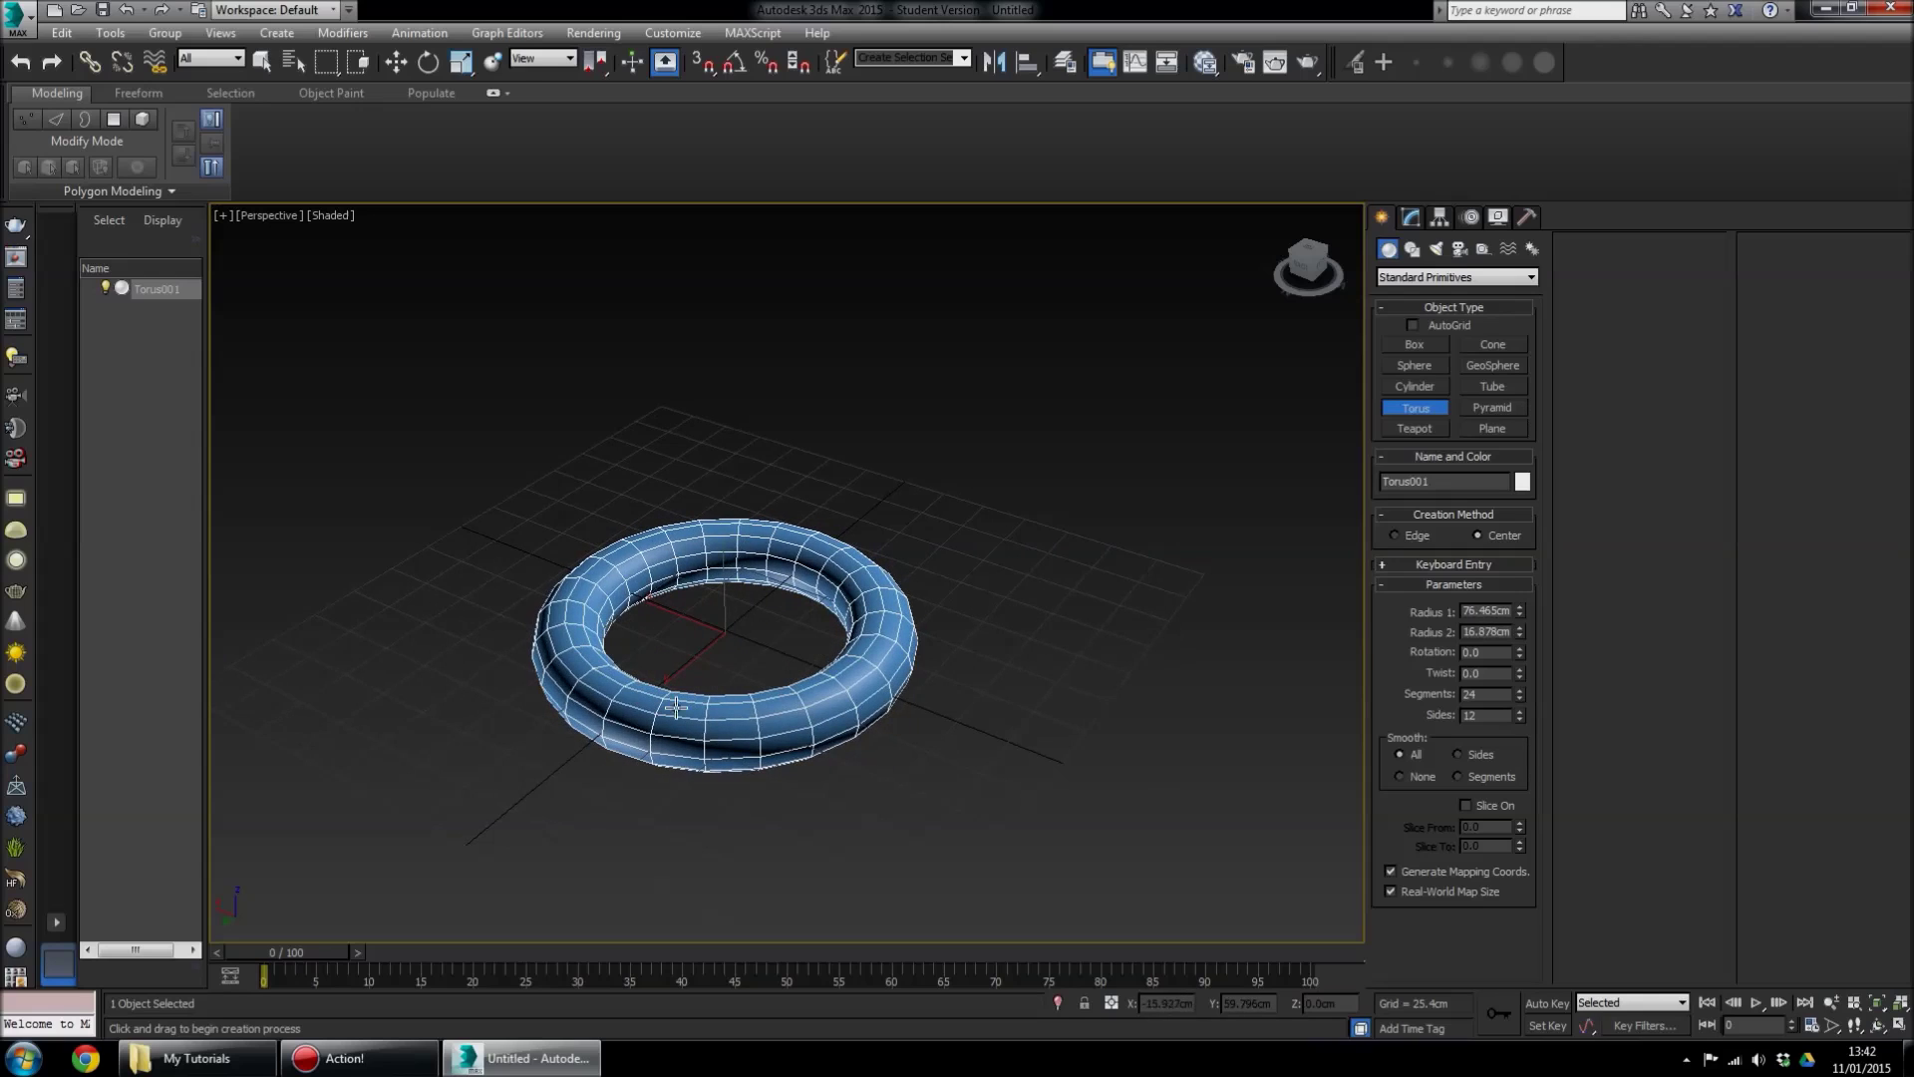
middle_drag(752, 671, 798, 689)
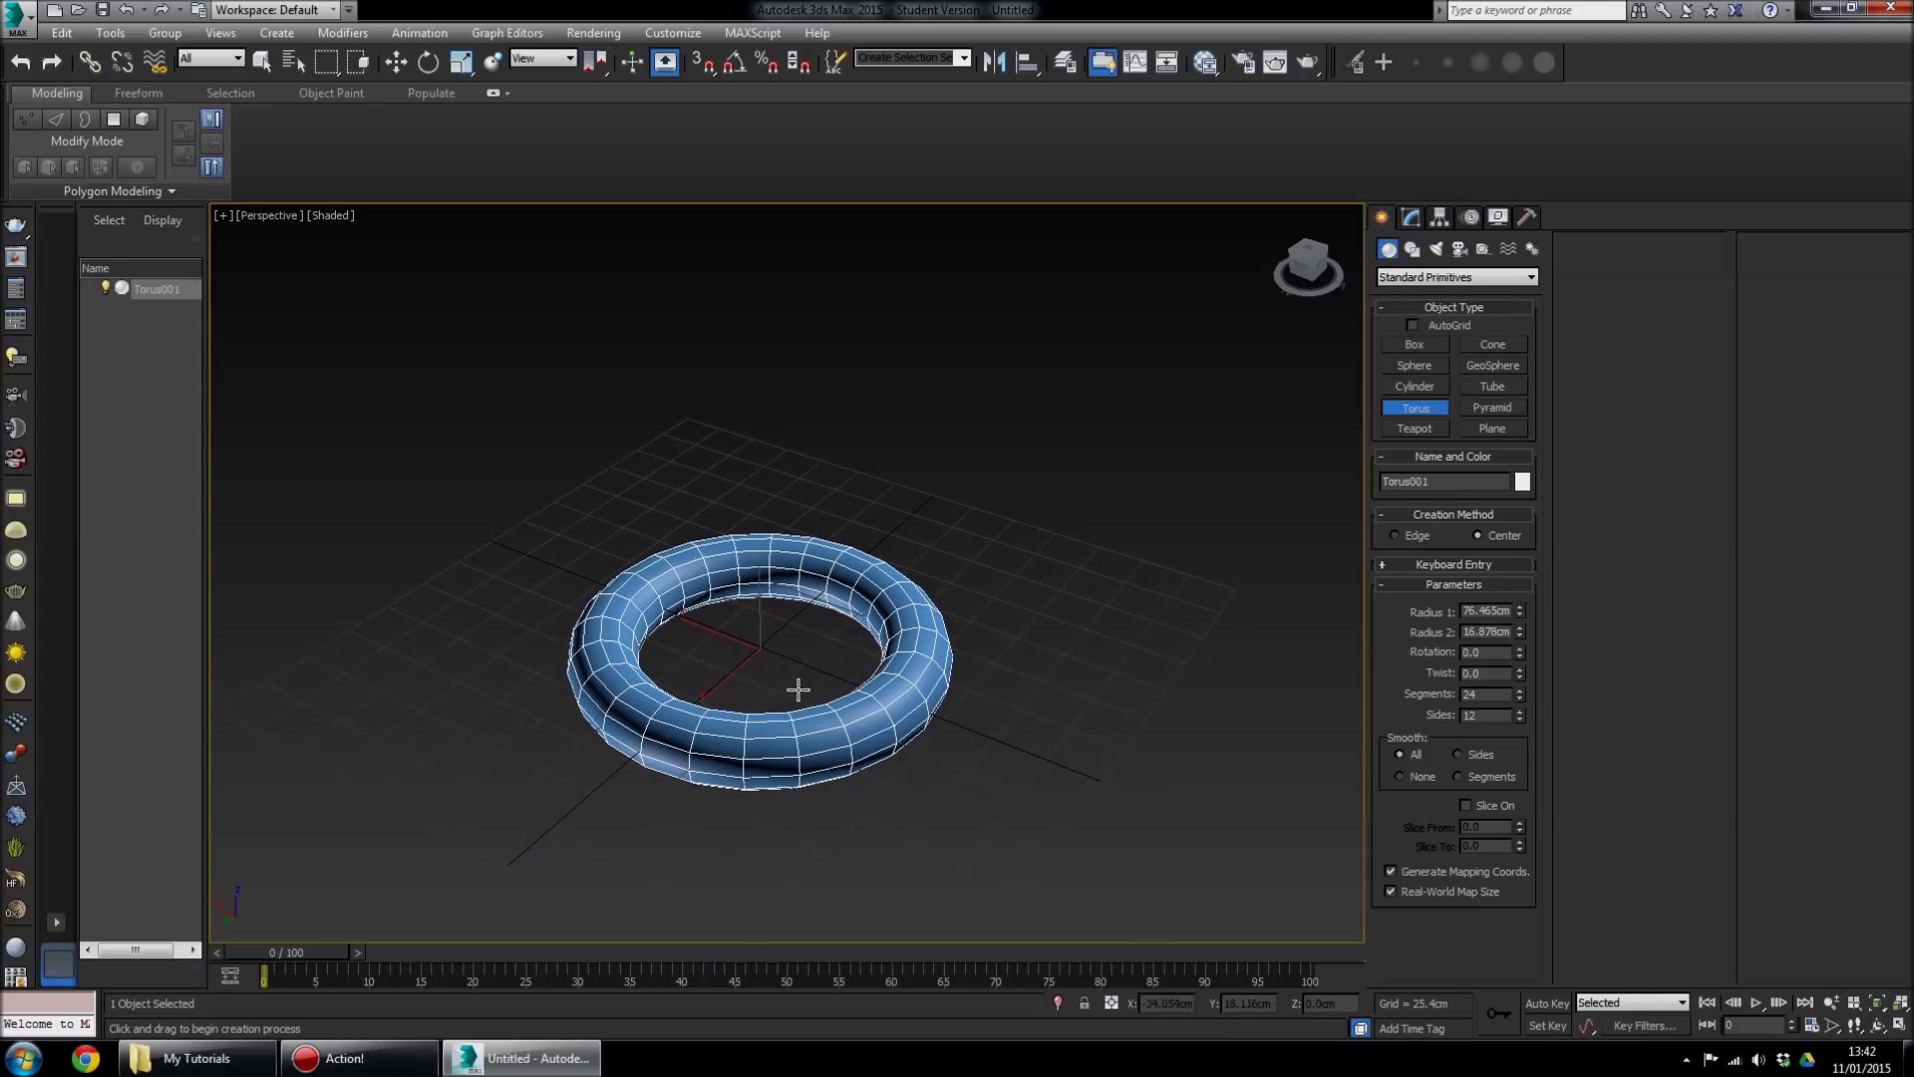
Delete the torus and create a teapot at the grid's centre with a radius of about 81.2 cm
key(Delete)
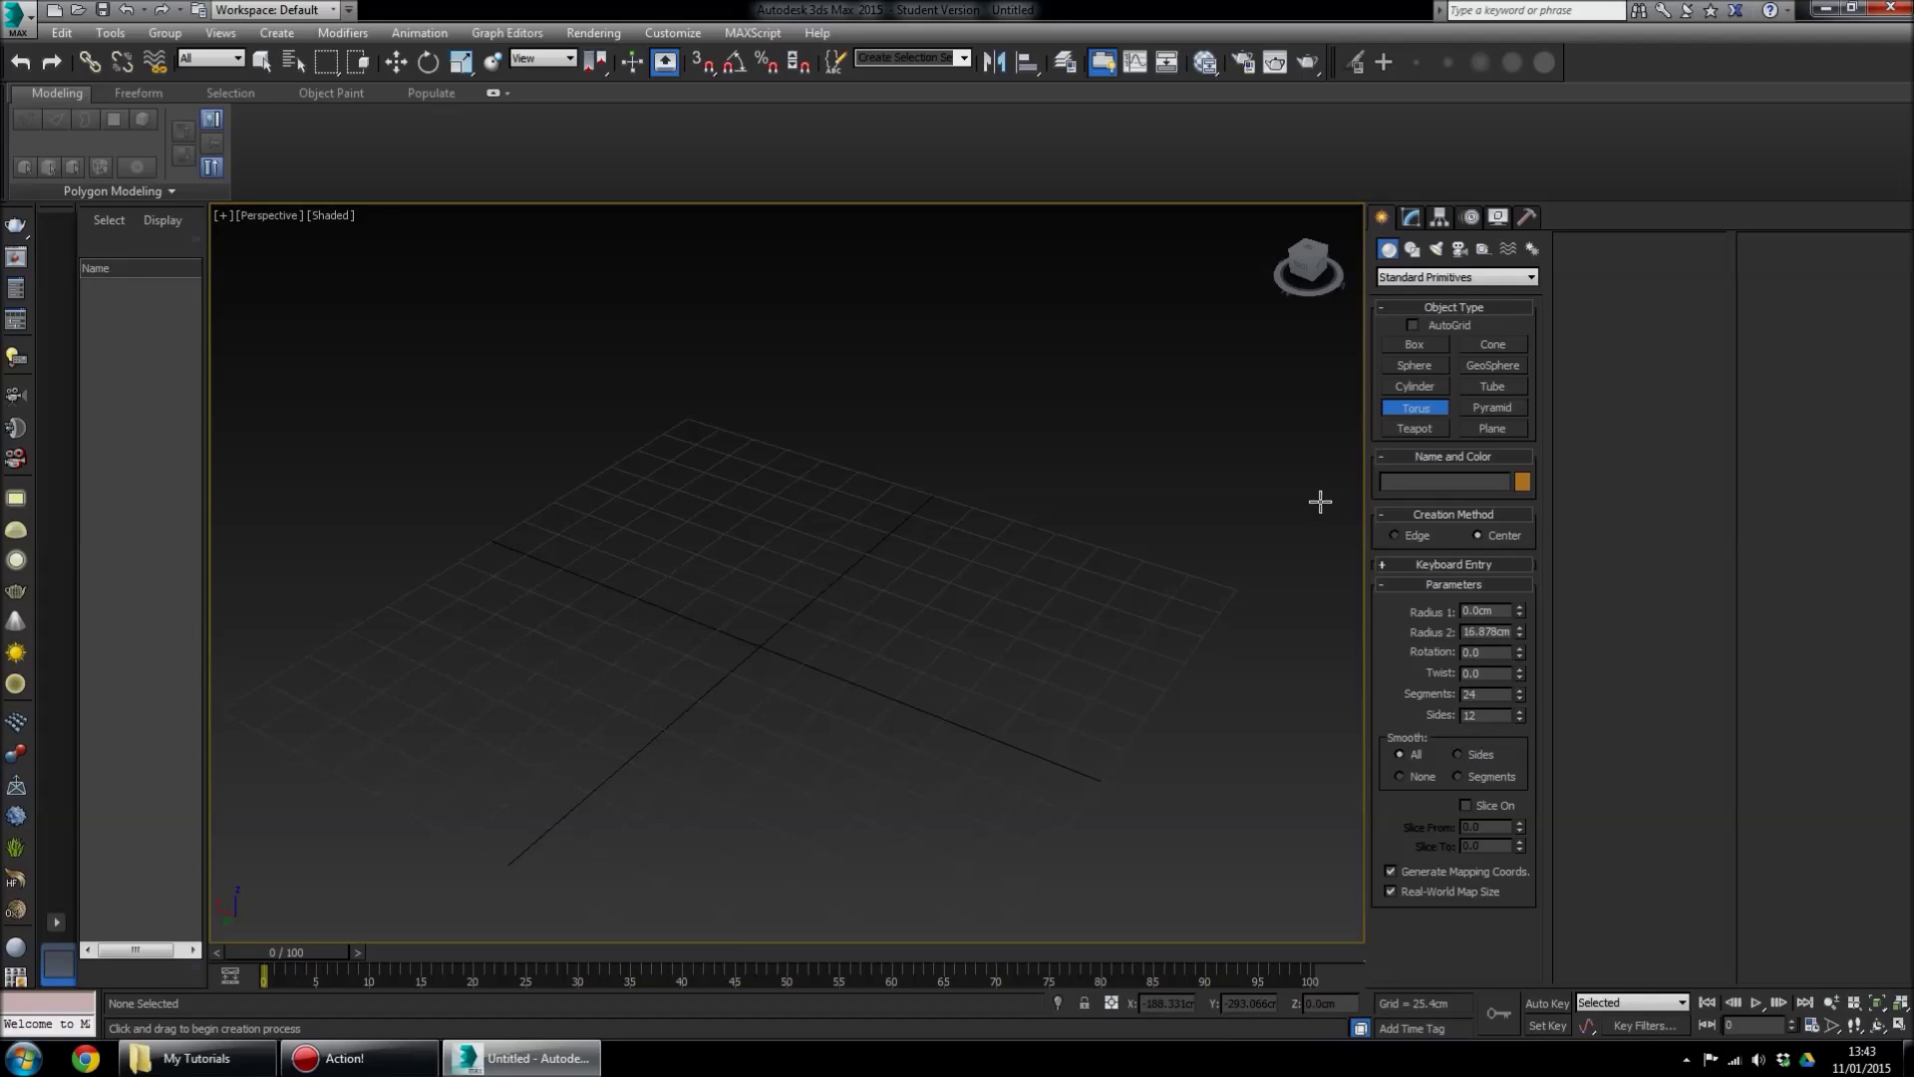
click(1409, 431)
drag(768, 638, 840, 729)
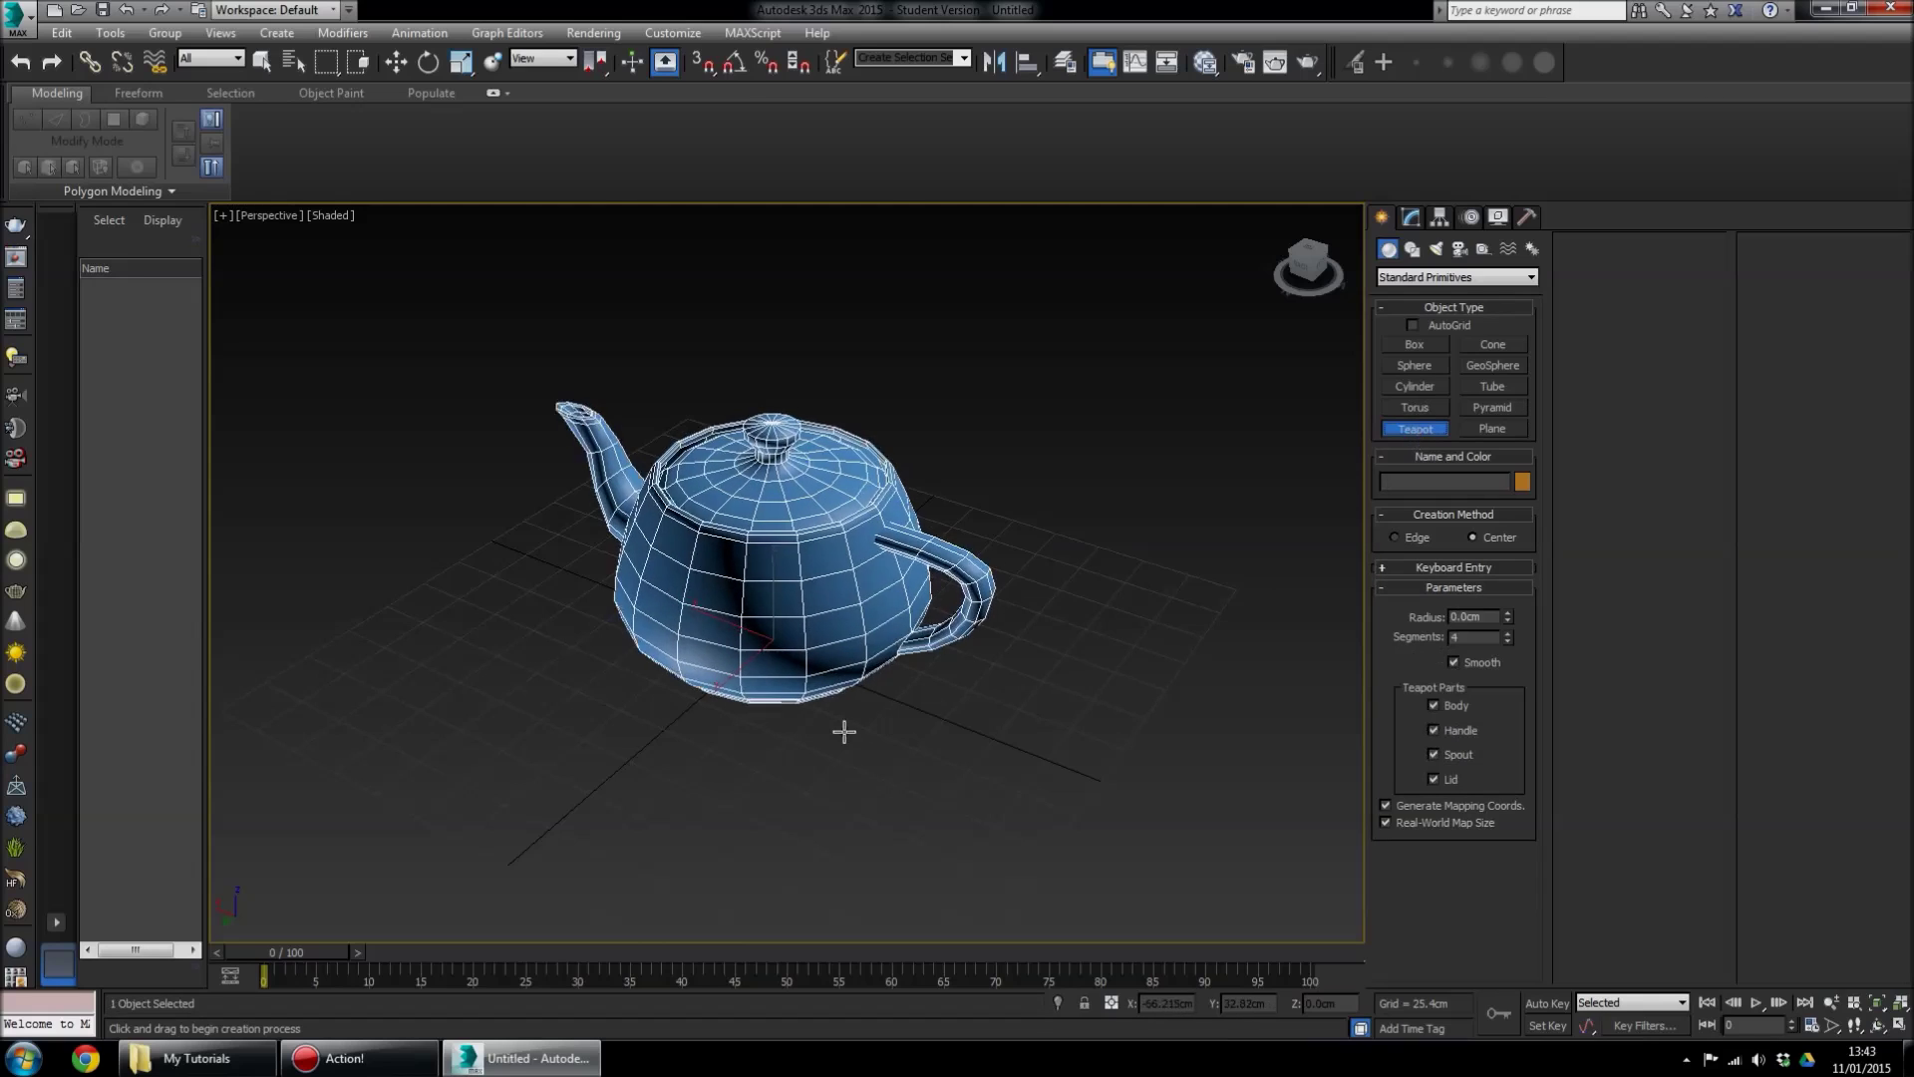
scroll(876, 791, up, 1)
middle_drag(880, 772, 793, 810)
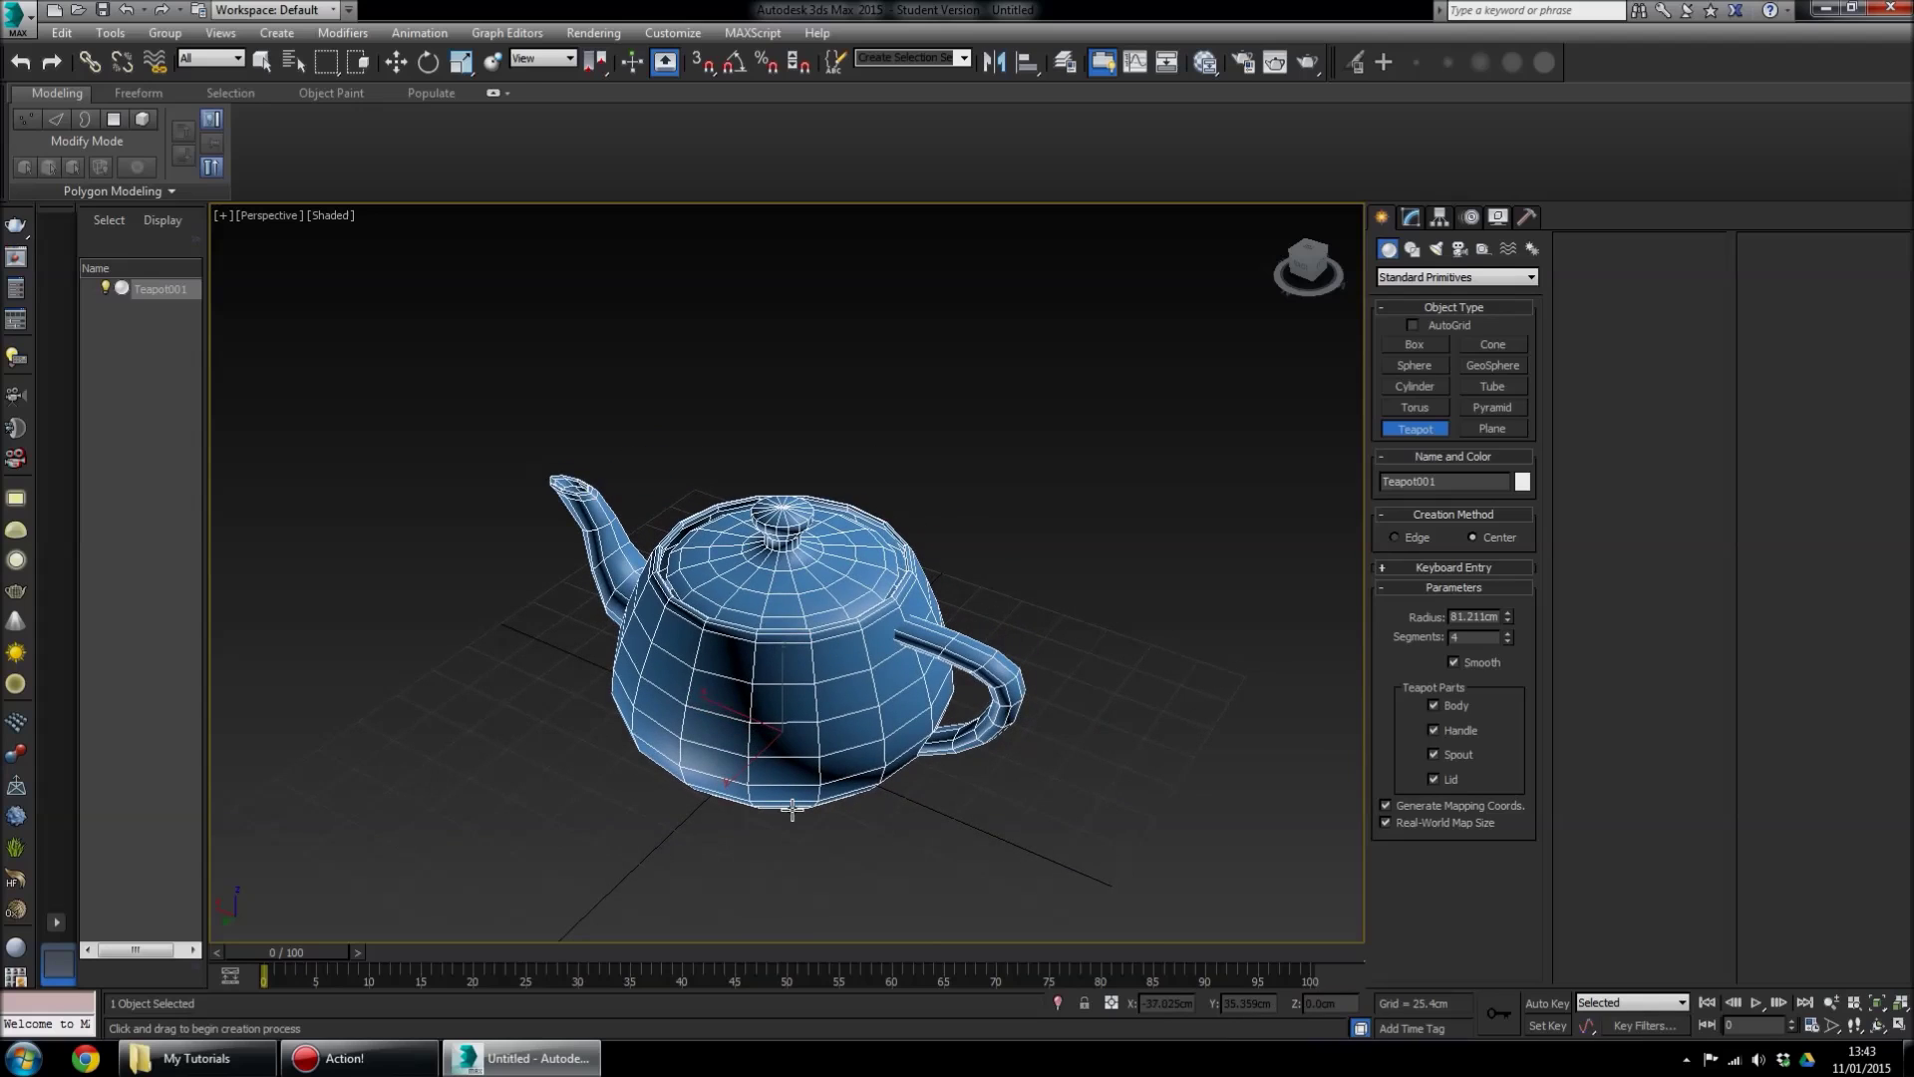
alt+middle_drag(793, 803, 890, 750)
Delete the teapot and create a cone at the grid's centre with radius 1 about 102.6 cm, radius 2 about 16.3 cm and height about 196.5 cm
key(Delete)
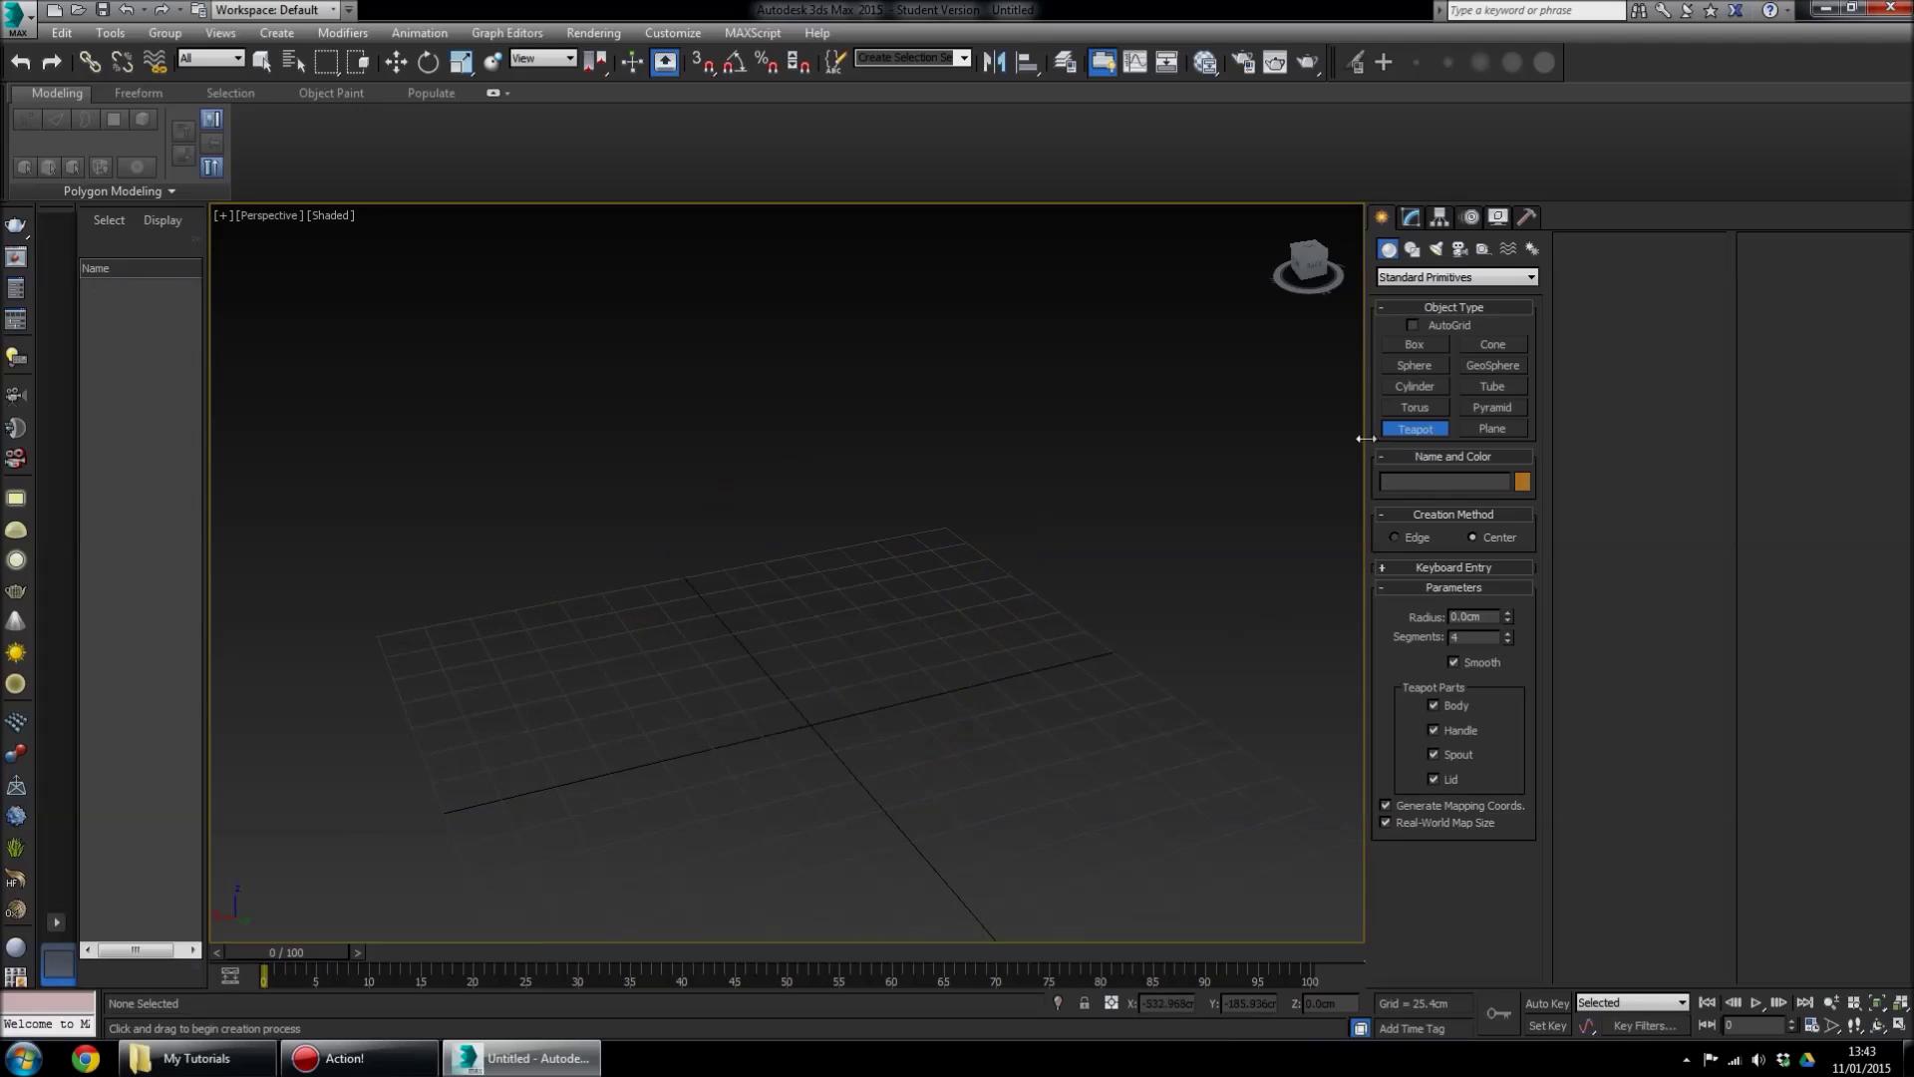
click(1494, 345)
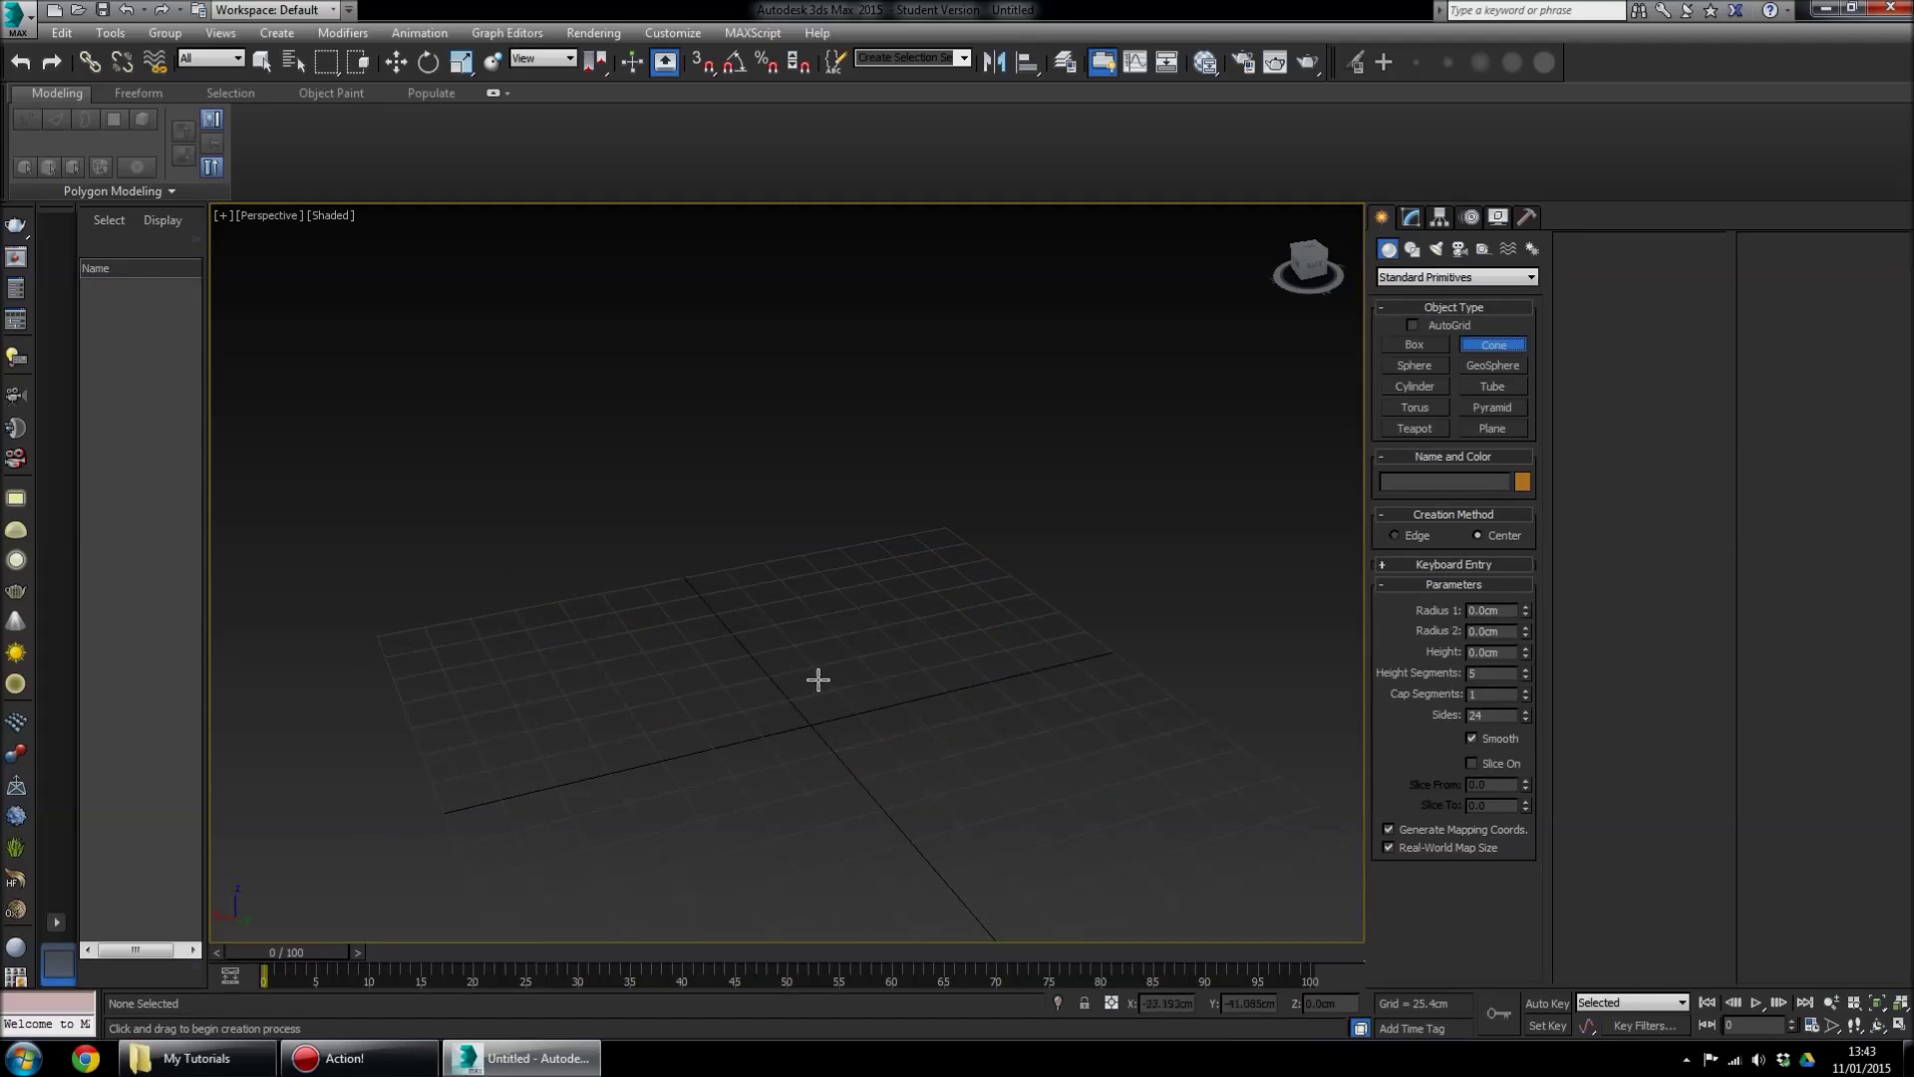
drag(810, 727, 932, 835)
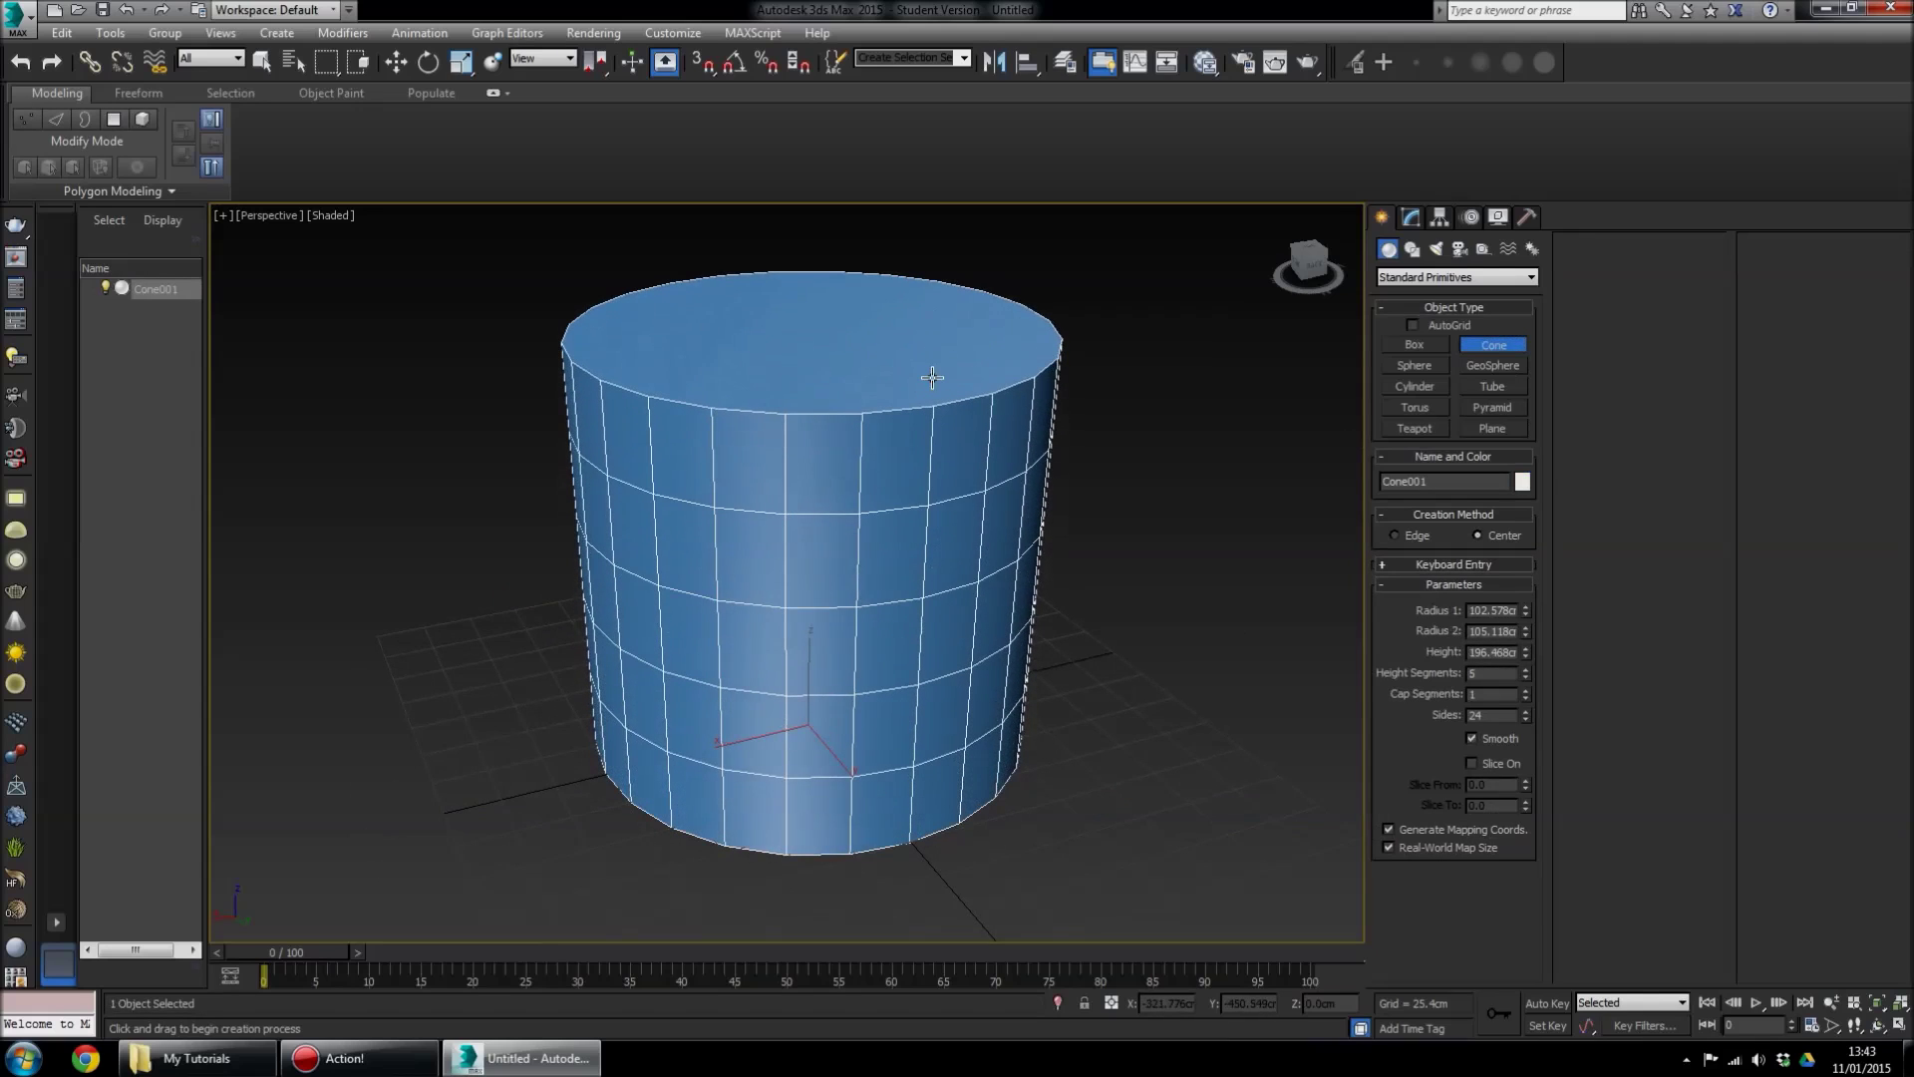
click(932, 379)
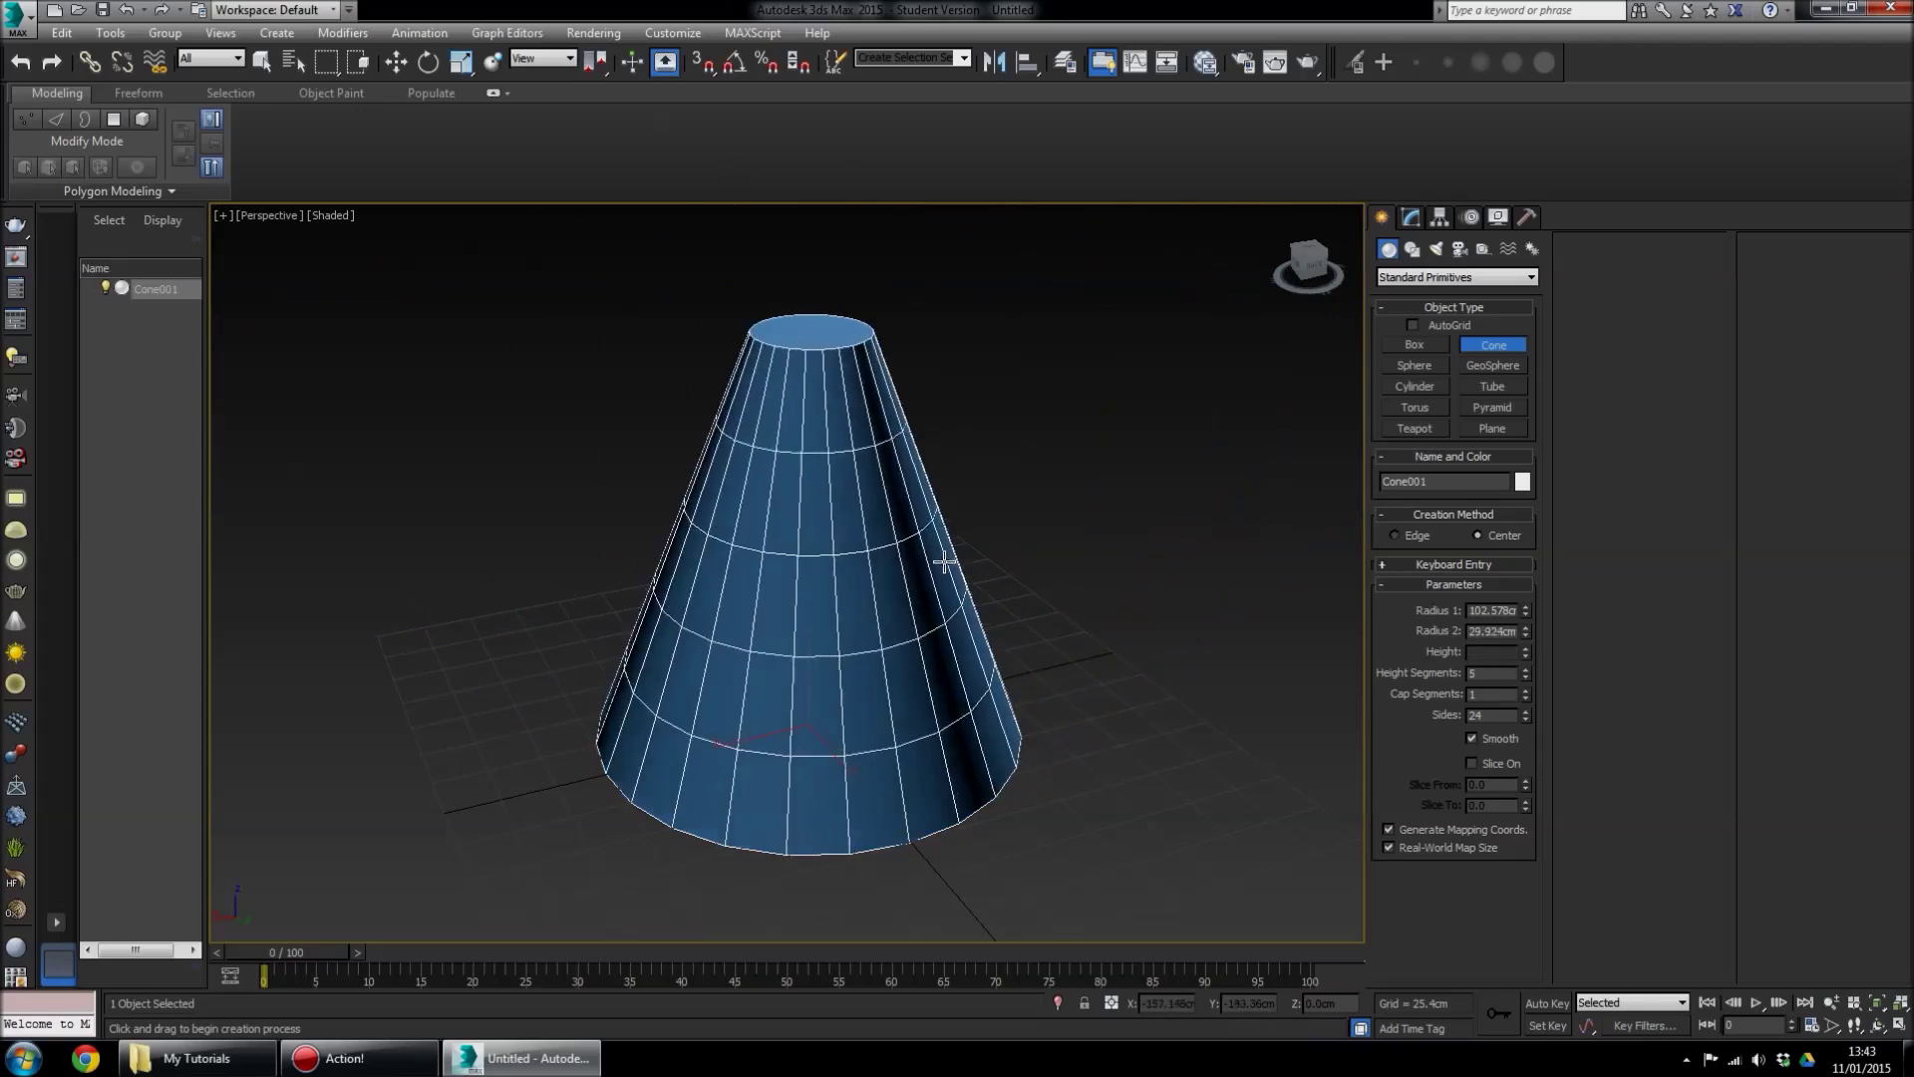
click(935, 496)
middle_drag(945, 692, 897, 725)
Set the cone's radius 1 to about 155.9 cm and its number of sides to 4
drag(1525, 610, 1532, 695)
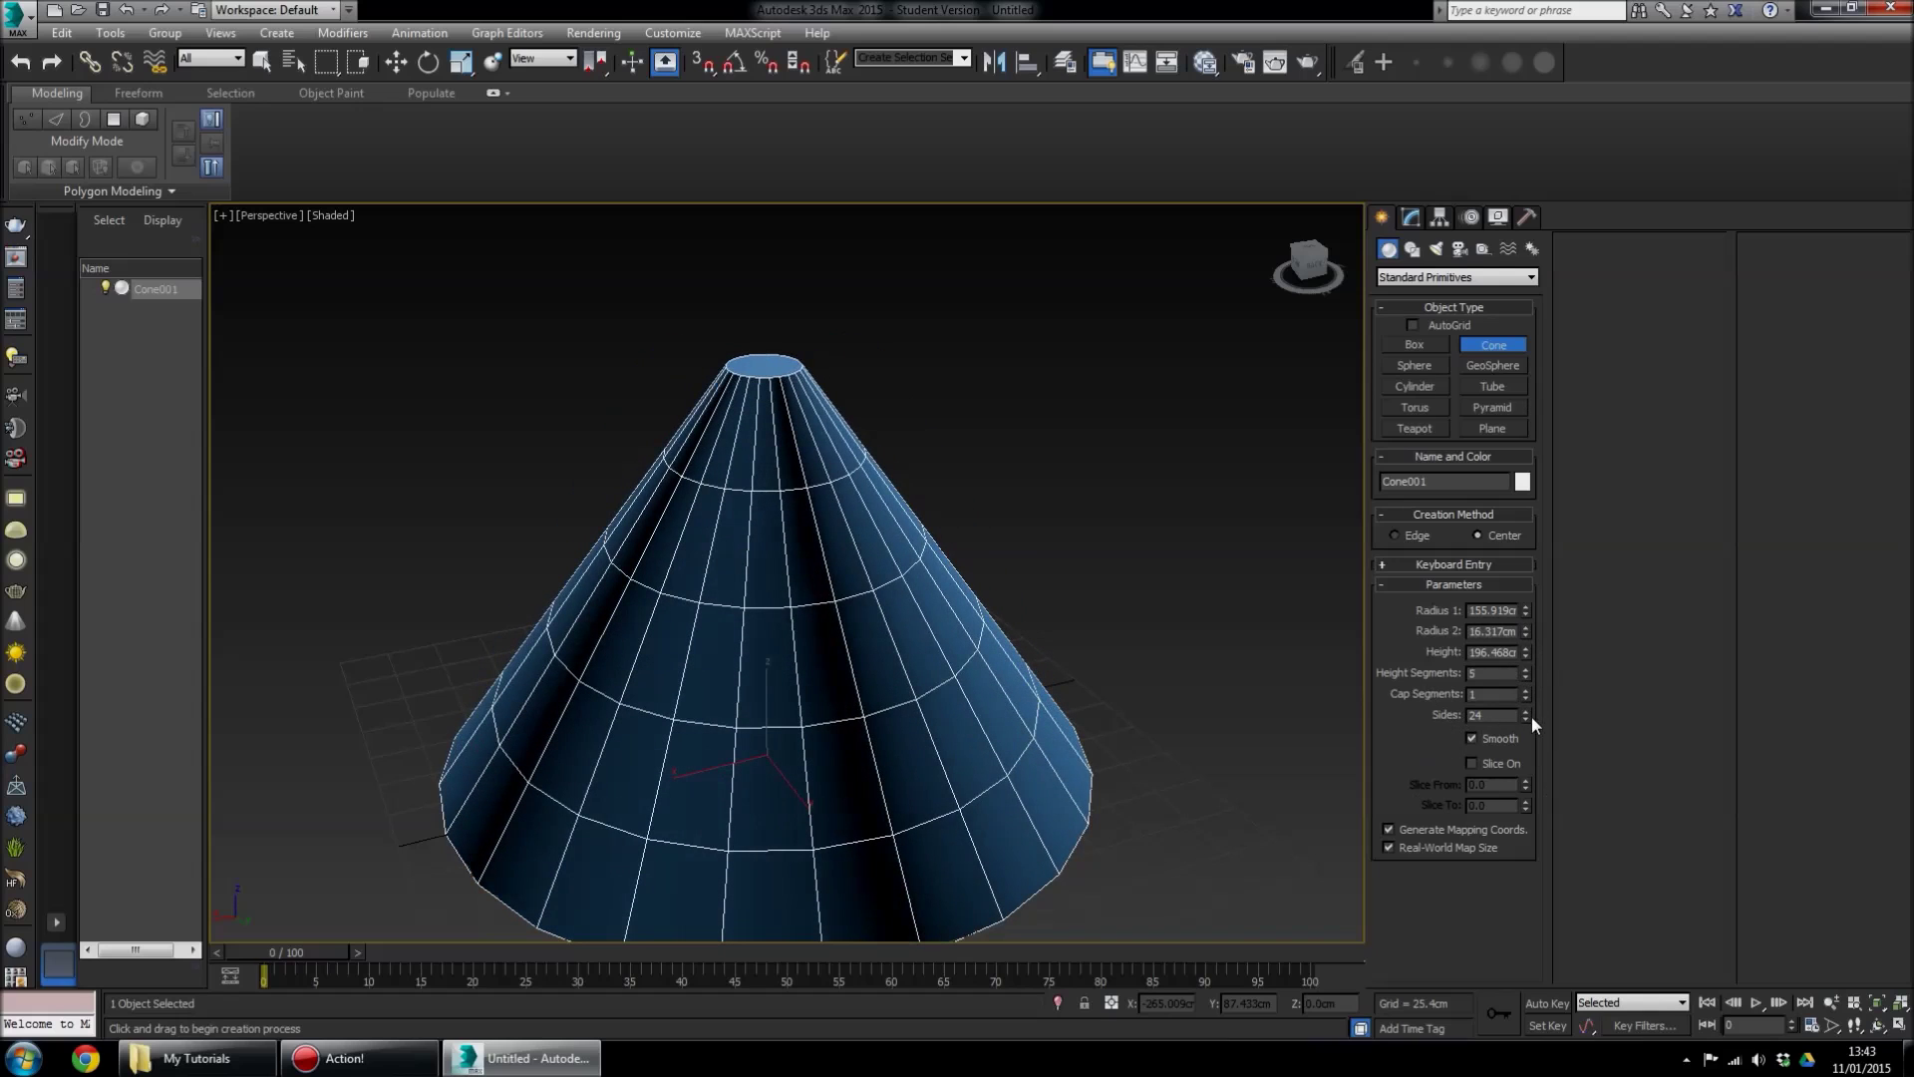
drag(1526, 715, 1537, 907)
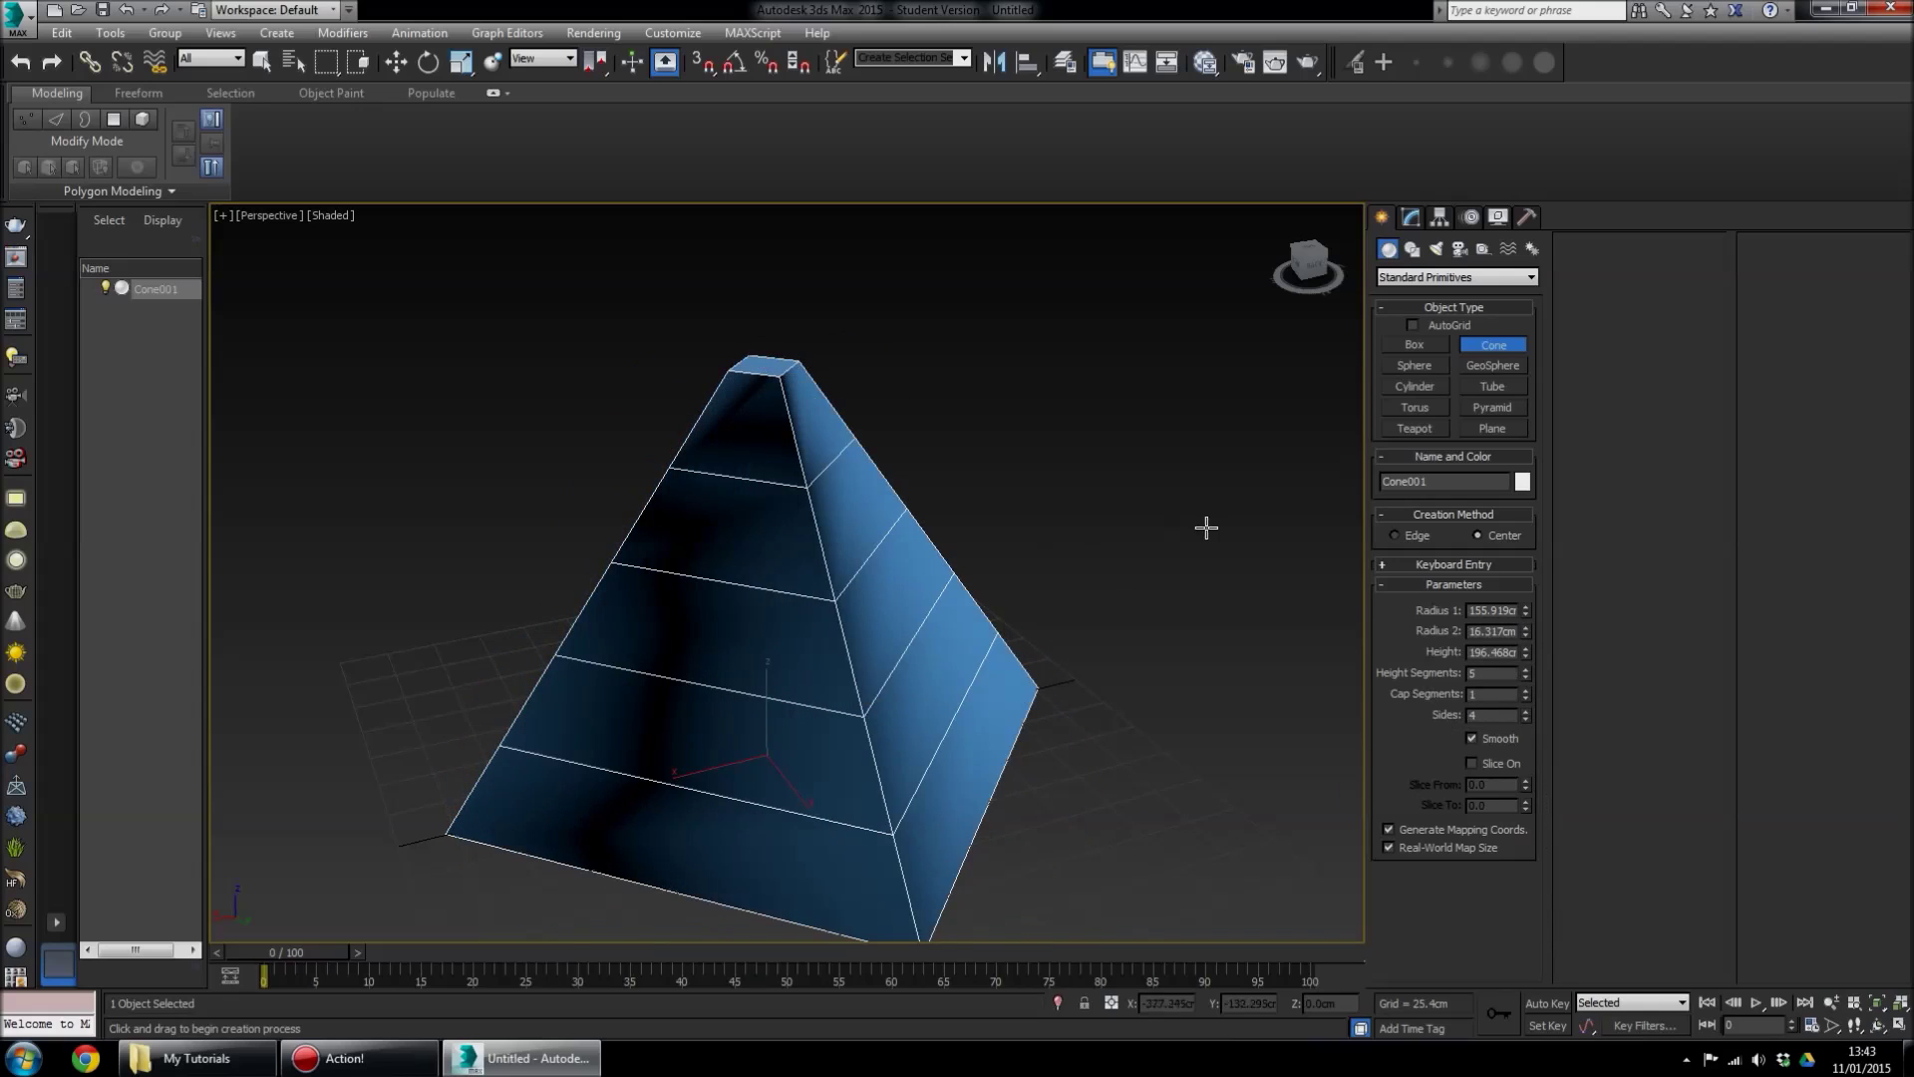
Delete the cone and create a geosphere at the grid's centre with a radius of about 91.7 cm
key(Delete)
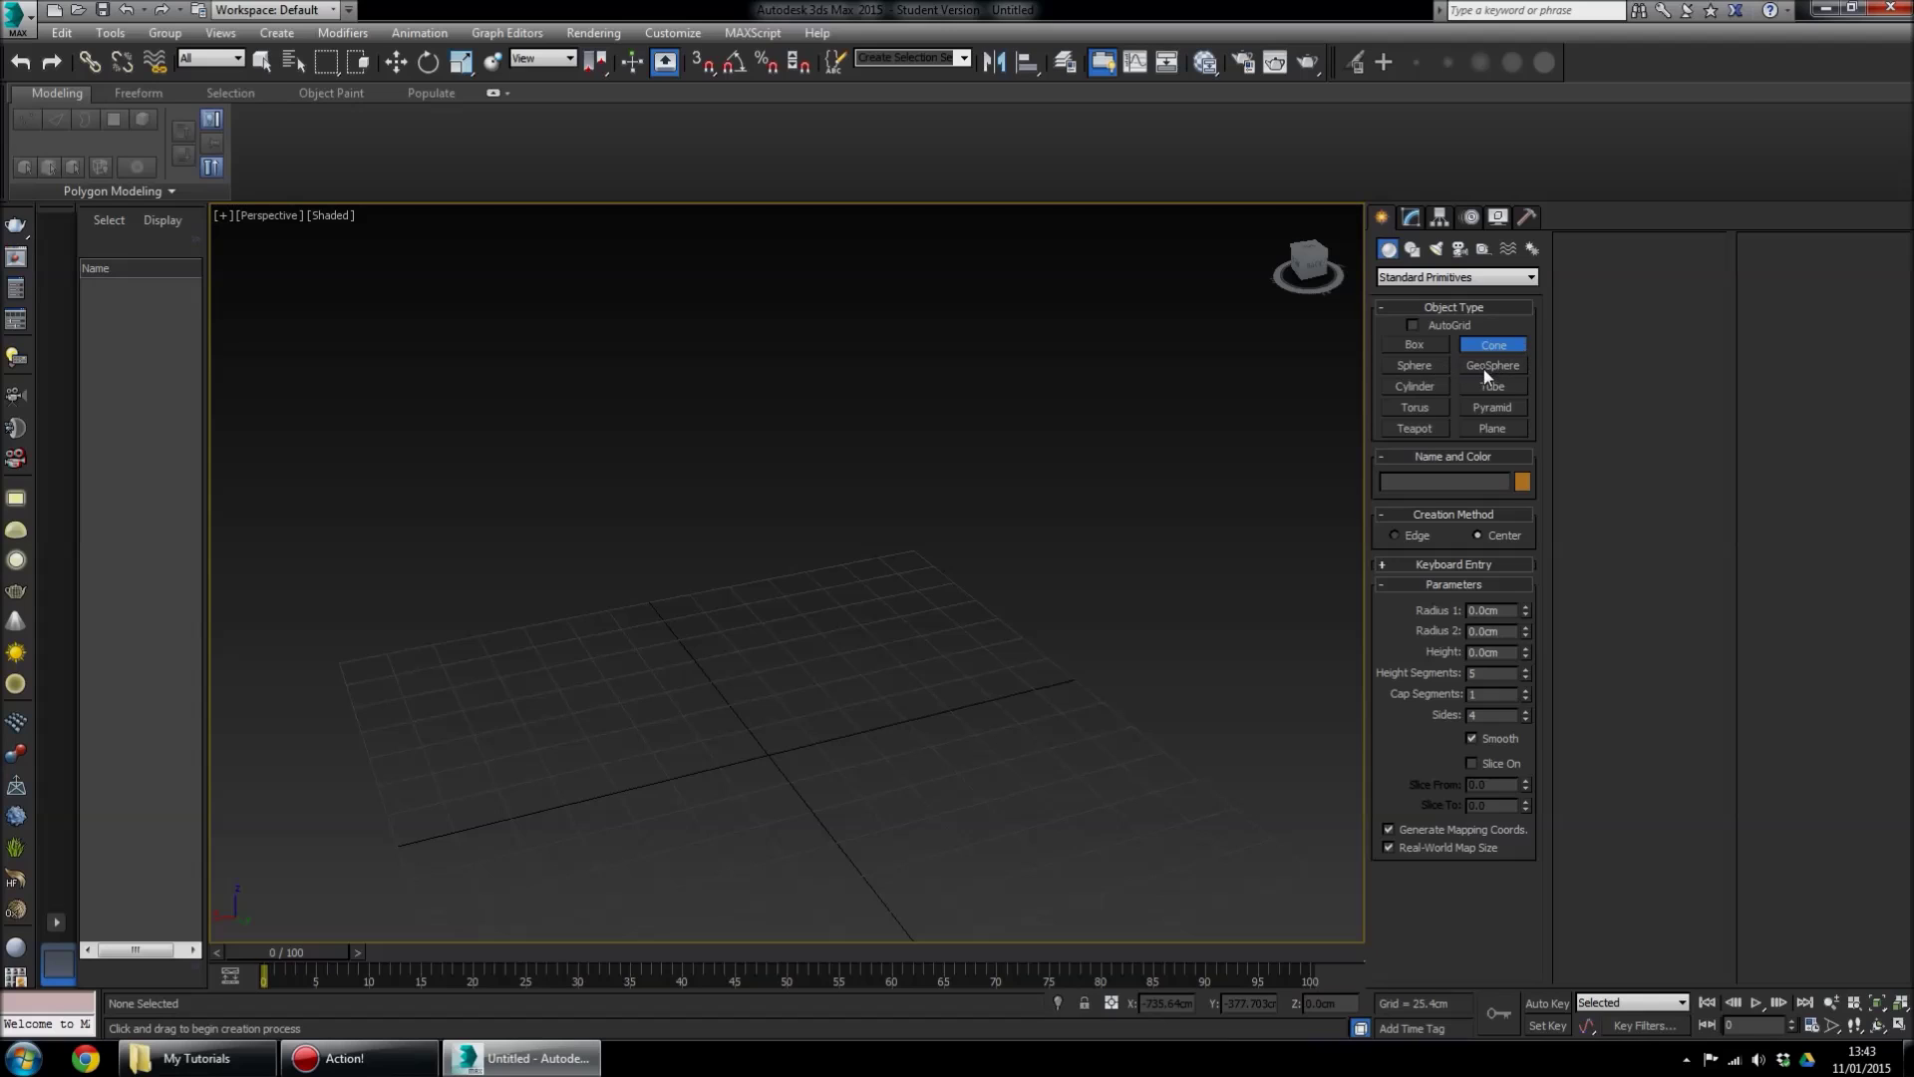
click(1484, 369)
drag(761, 758, 853, 856)
middle_drag(984, 868, 931, 773)
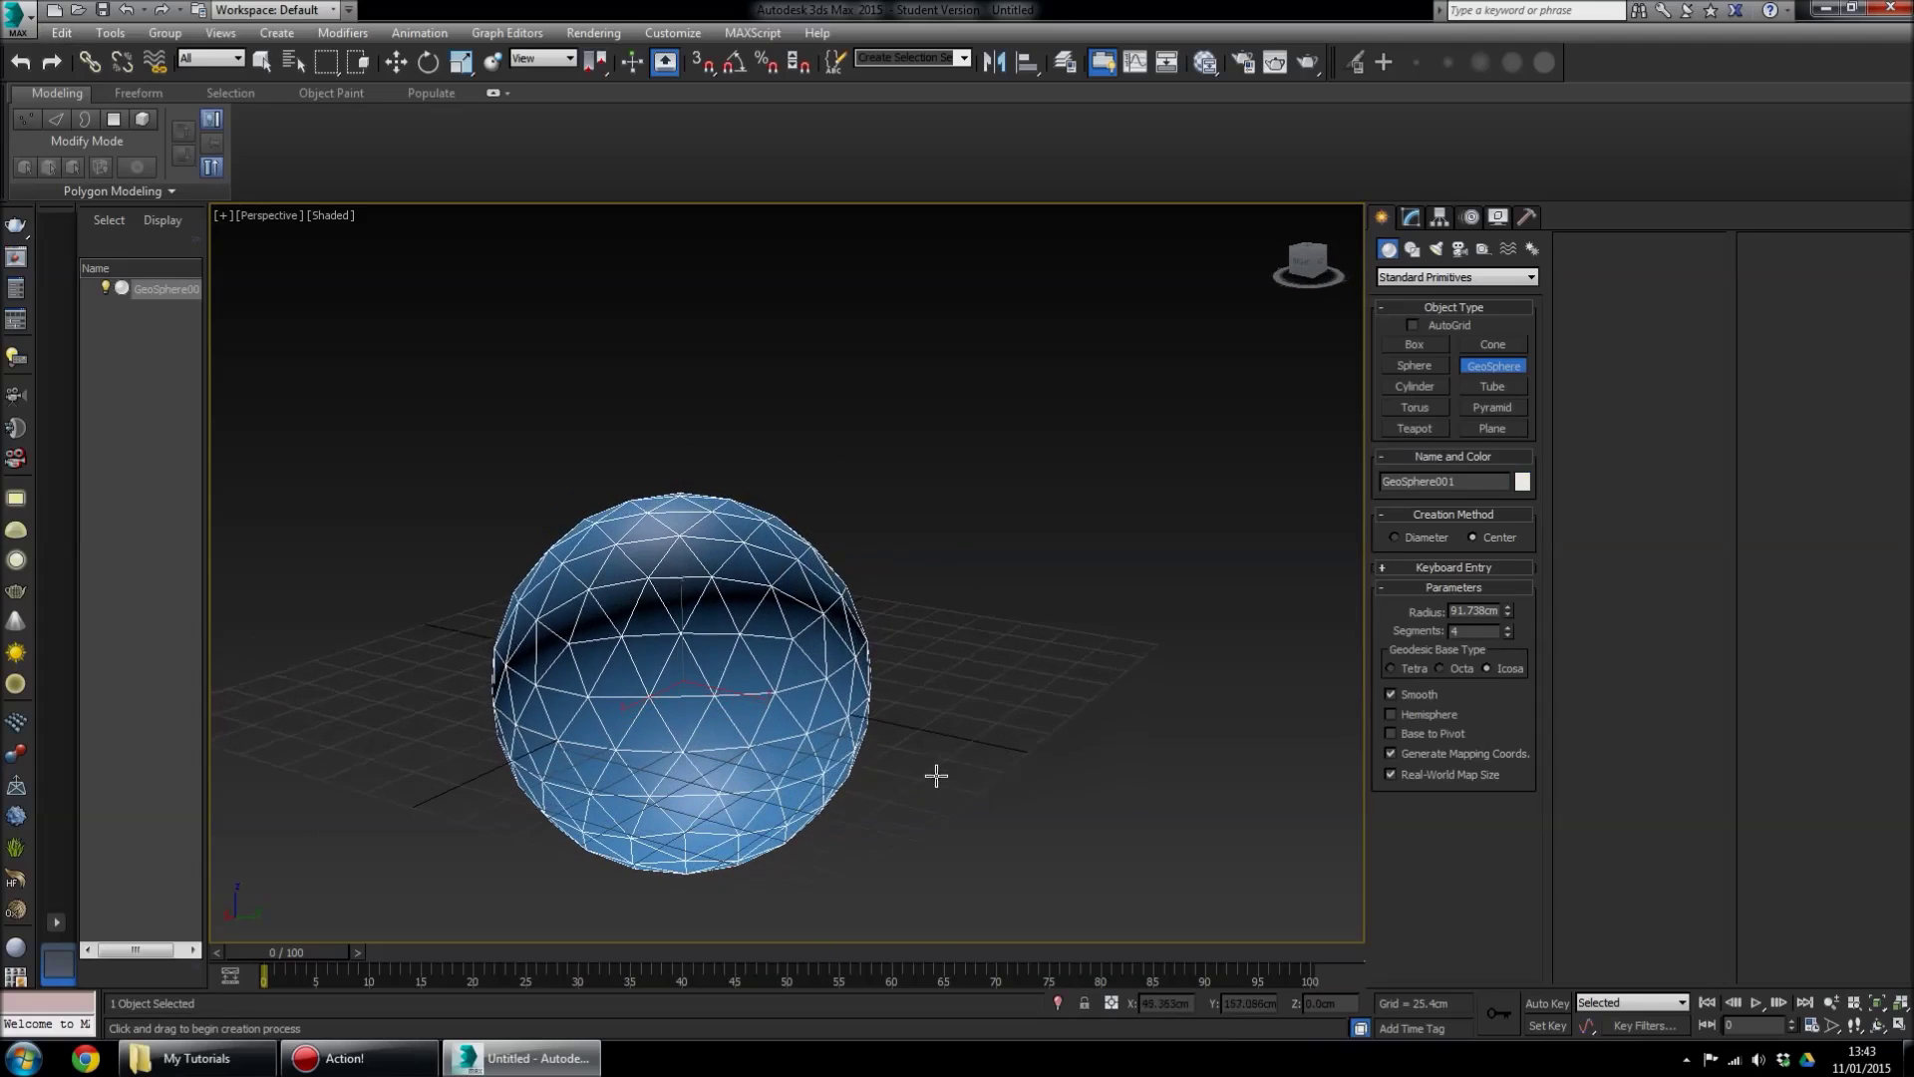
Create a standard sphere beside the geosphere with a radius of about 75.9 cm
click(1432, 362)
middle_drag(888, 636, 772, 624)
drag(893, 672, 1058, 688)
click(1111, 478)
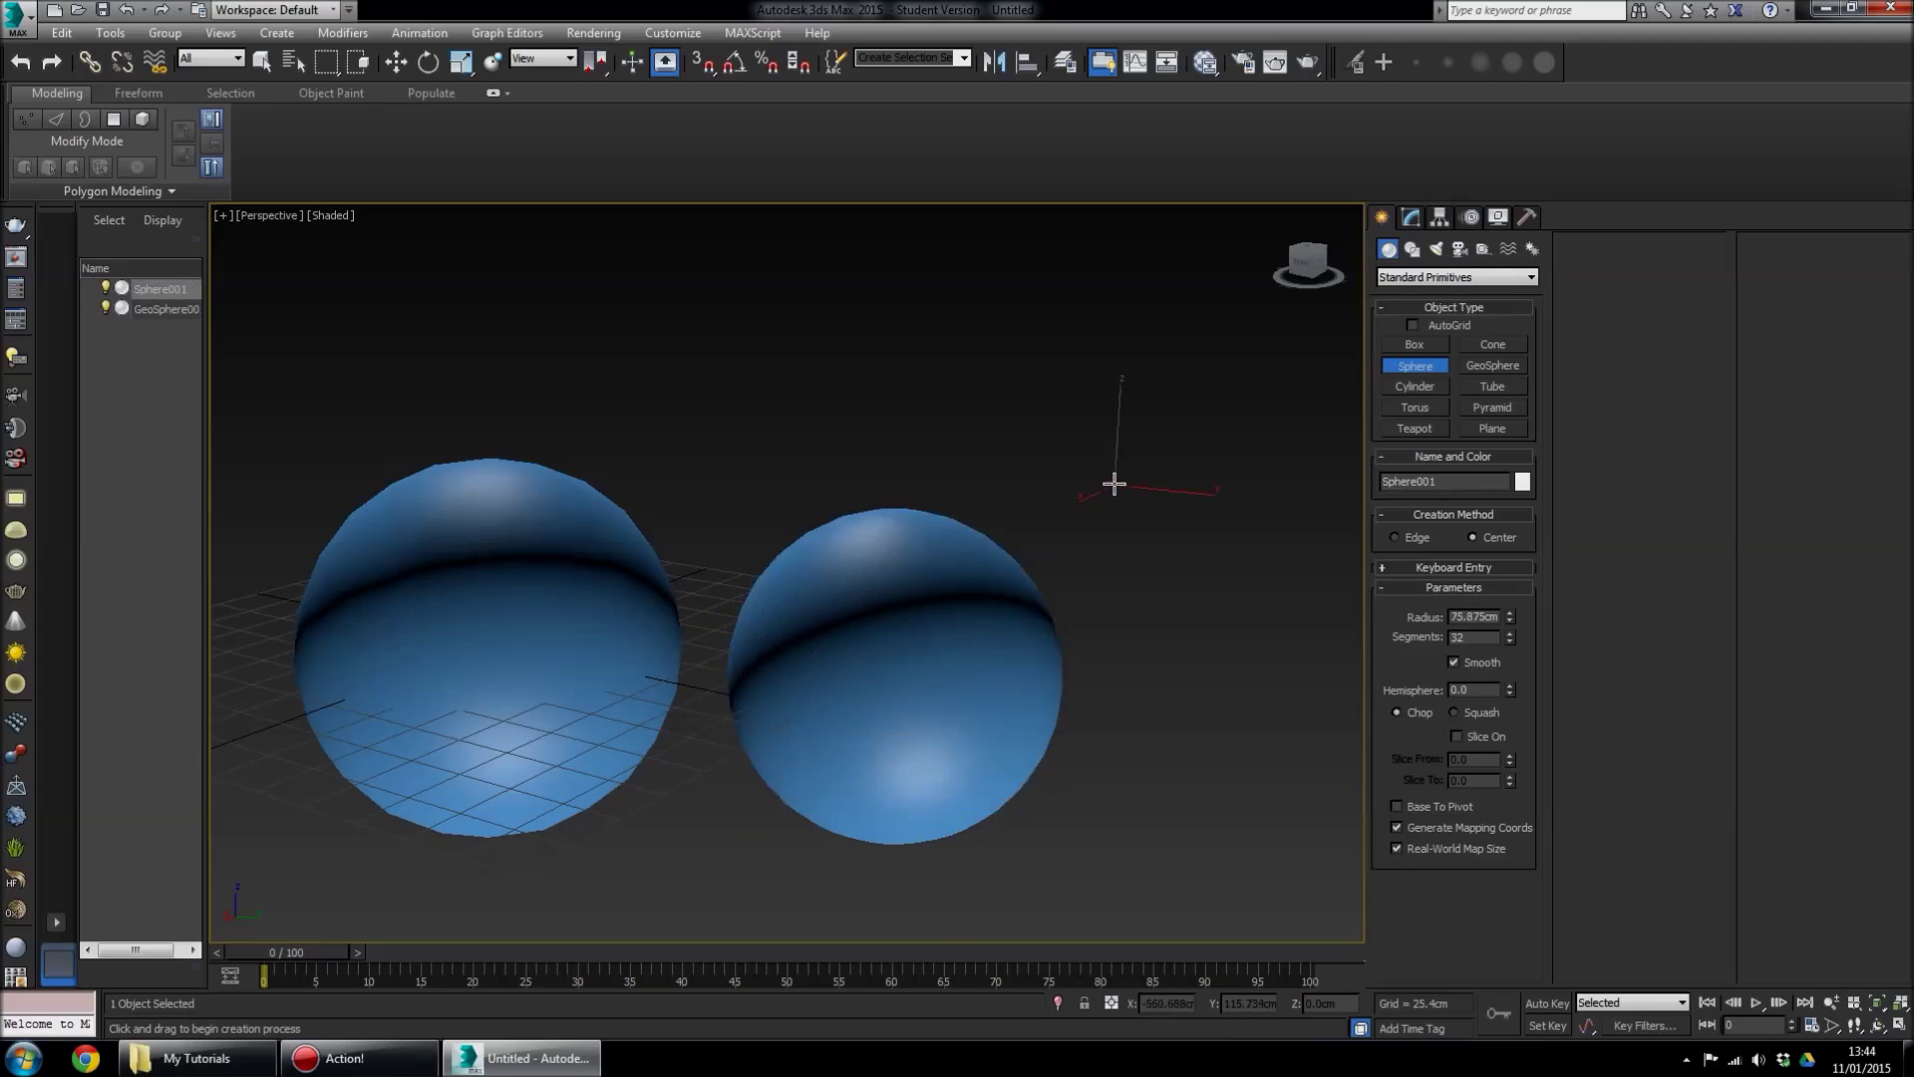
Select the sphere and the geosphere together and compare their mesh structures from several angles
click(262, 61)
click(688, 459)
click(860, 621)
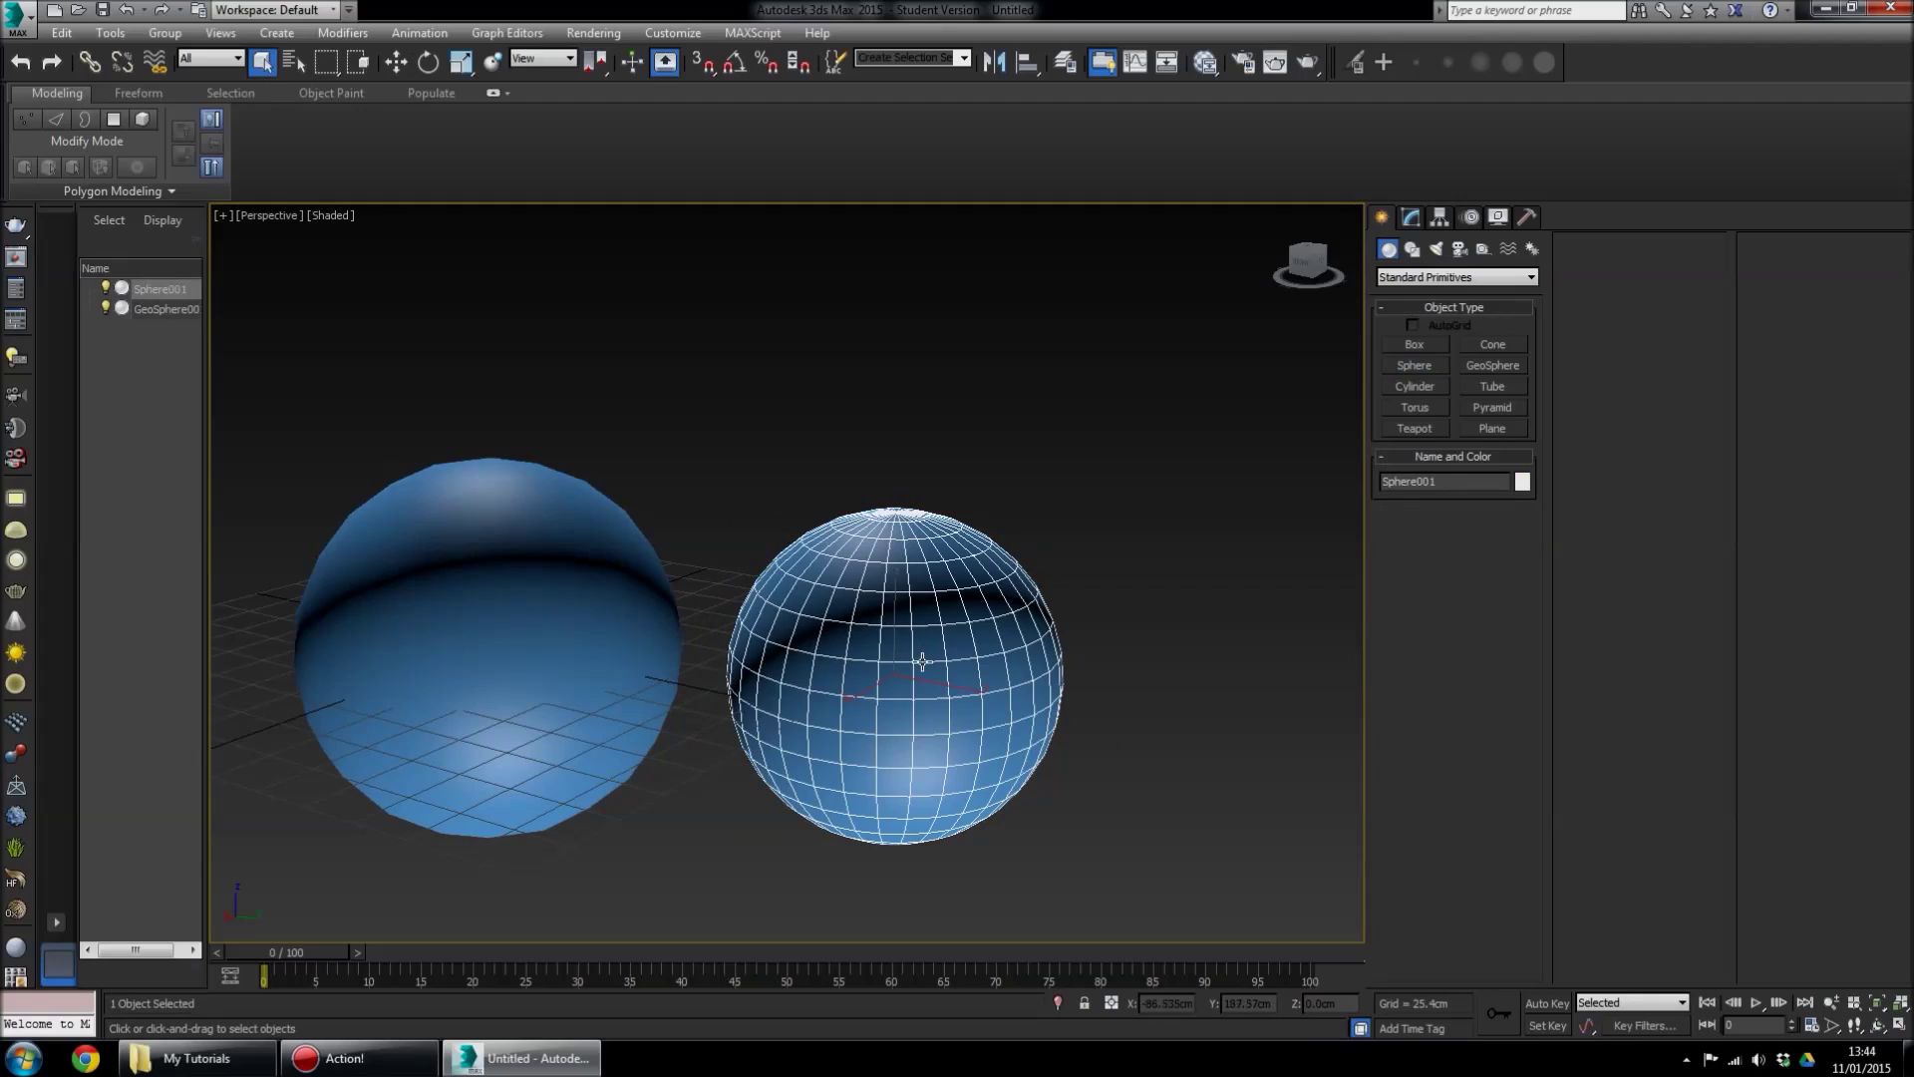
ctrl+click(465, 533)
middle_drag(785, 526, 611, 505)
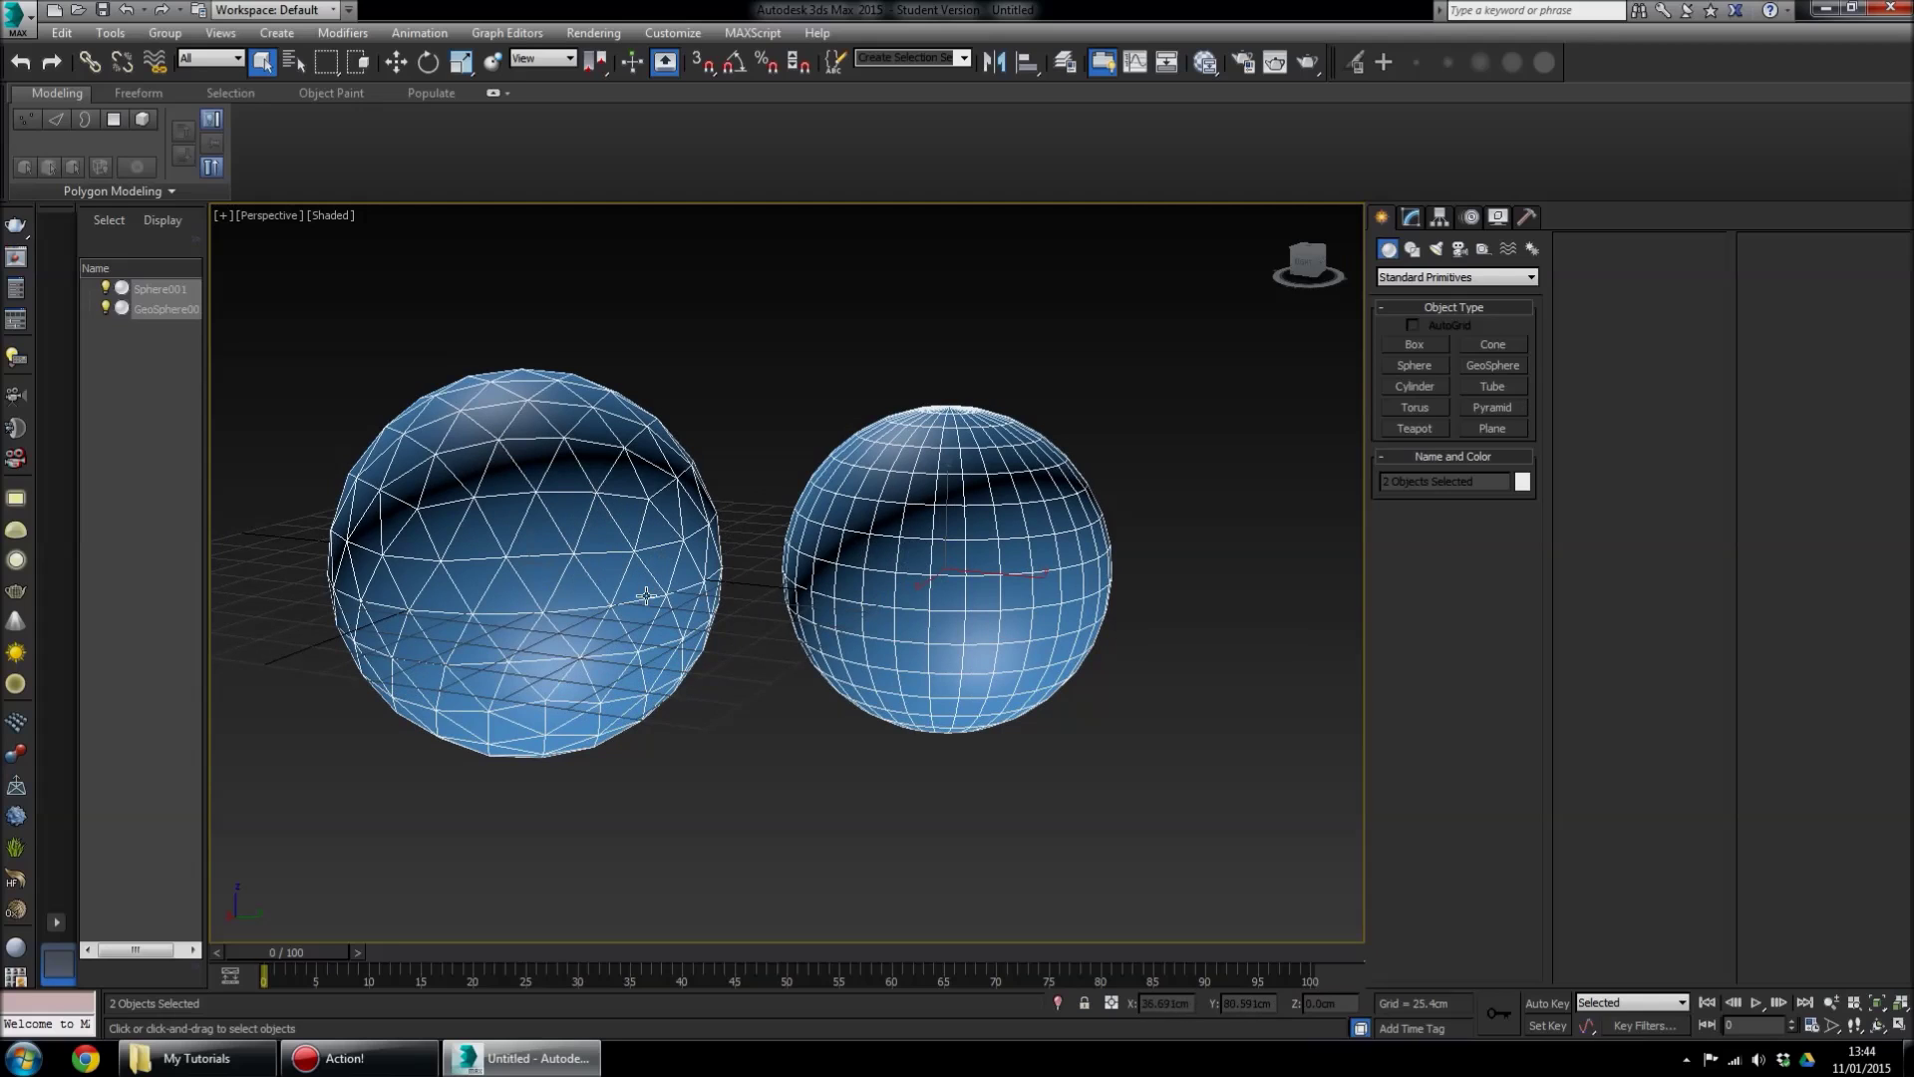
alt+middle_drag(833, 628, 777, 636)
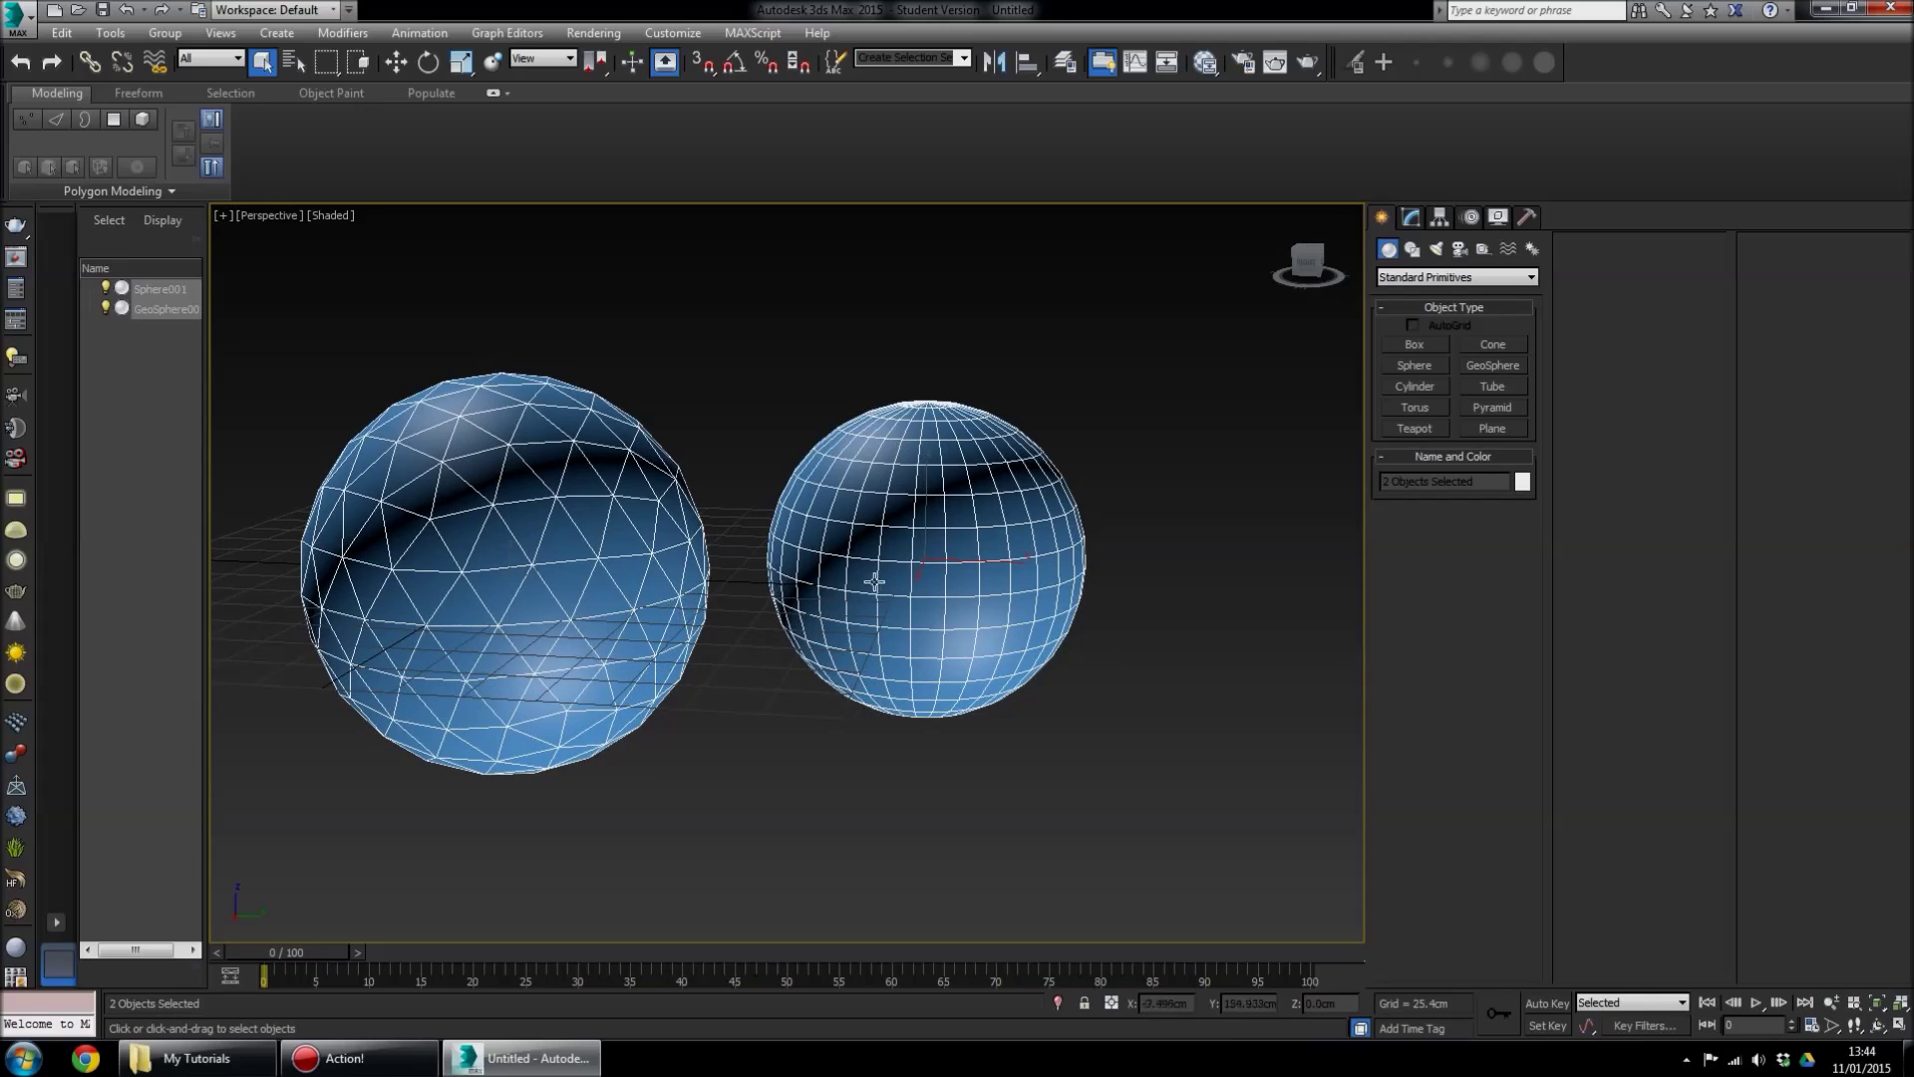
alt+middle_drag(835, 598, 761, 658)
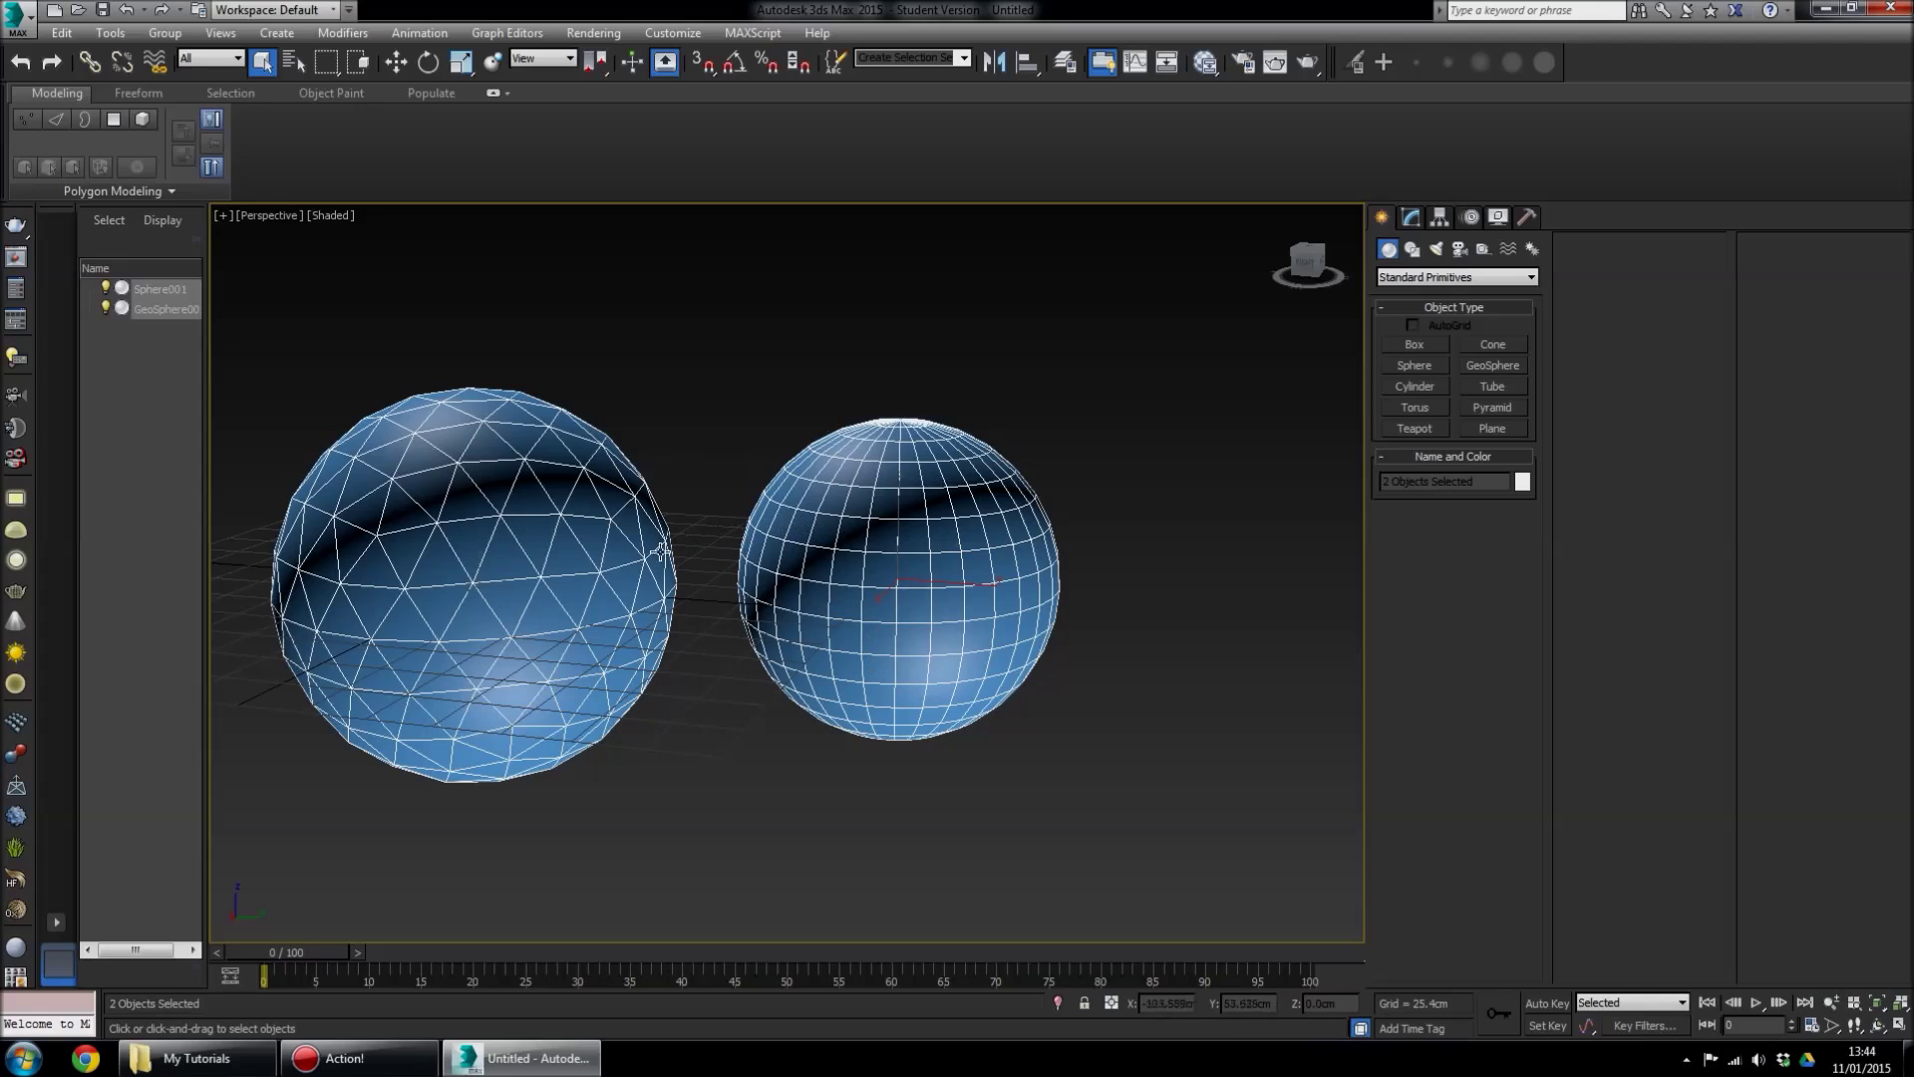
alt+middle_drag(867, 653, 931, 648)
middle_drag(771, 554, 858, 610)
alt+middle_drag(634, 515, 922, 599)
Delete the sphere and the geosphere, and reset the view to frame the empty grid
click(914, 583)
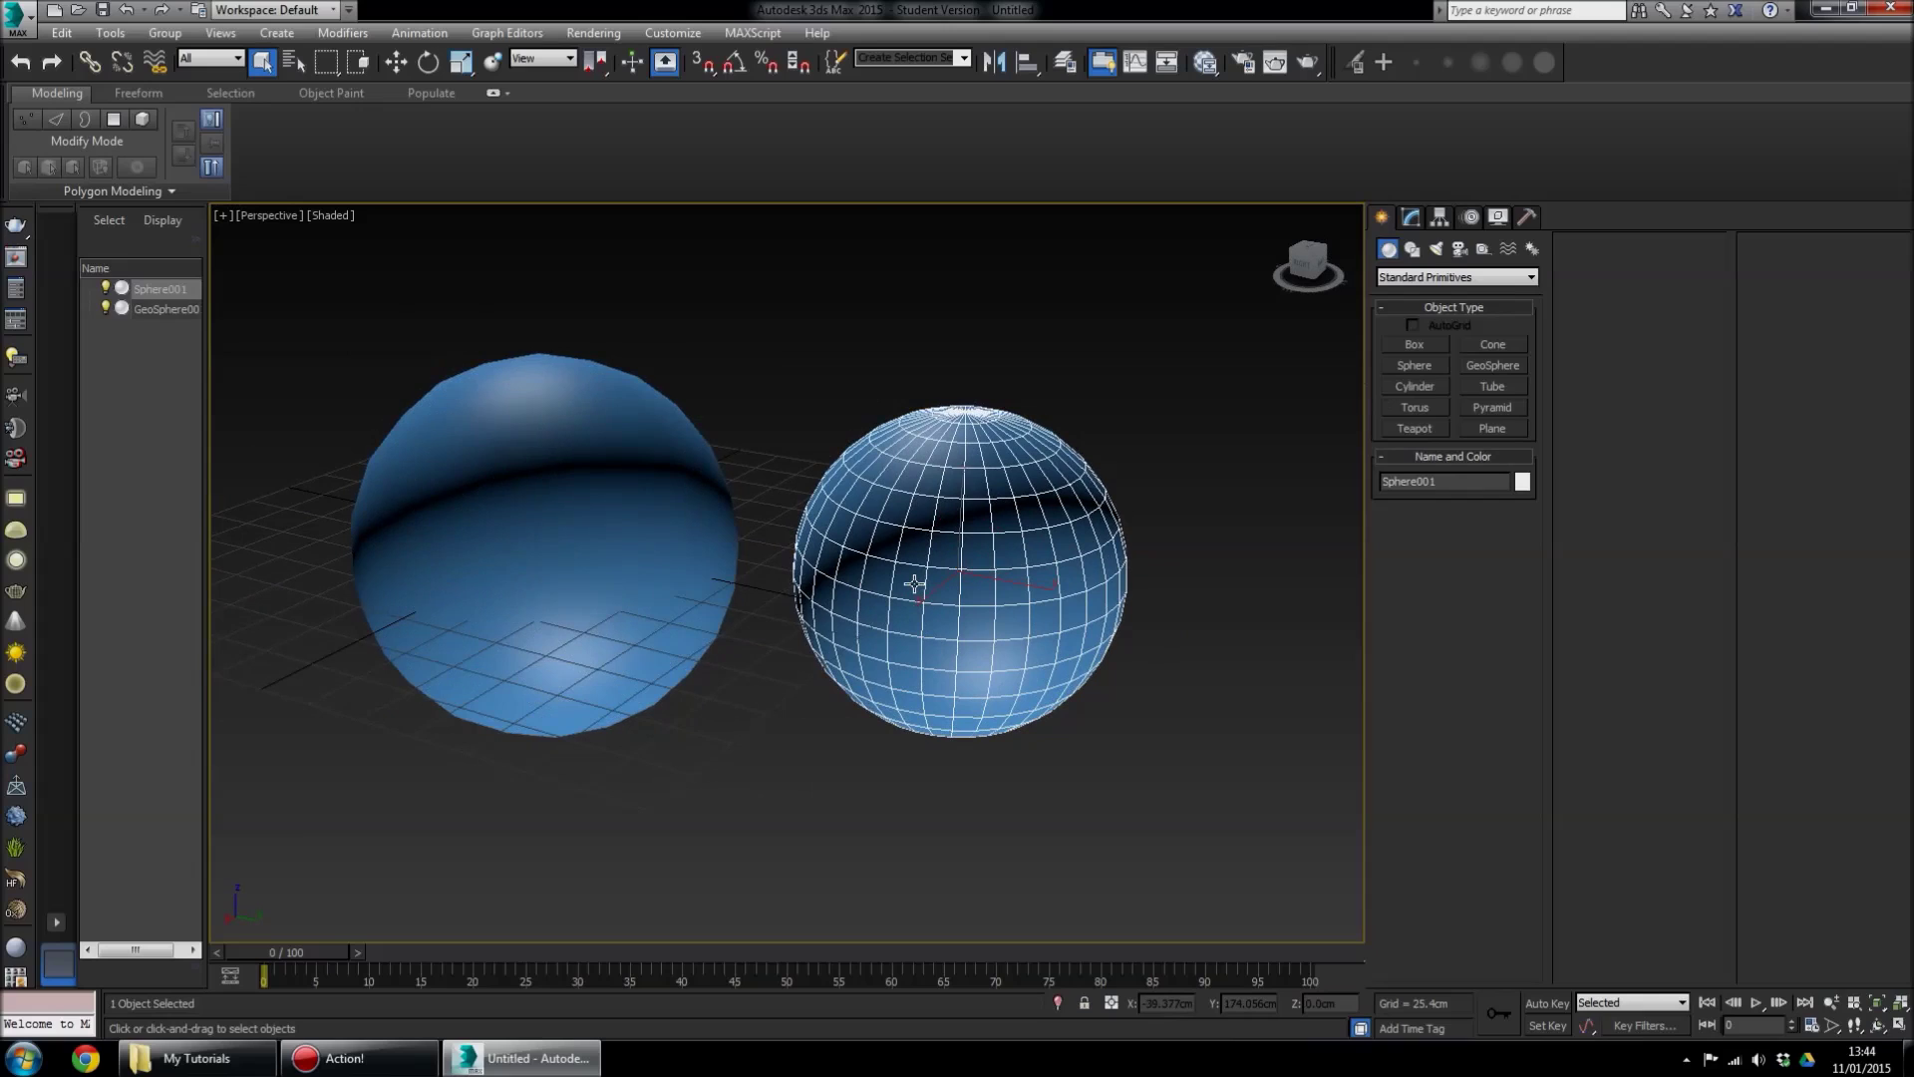
key(Delete)
key(ctrl+a)
key(Delete)
key(z)
Create a tube at the grid's centre with radius 1 about 110.5 cm, radius 2 about 93.7 cm and height about 189.1 cm
click(1493, 387)
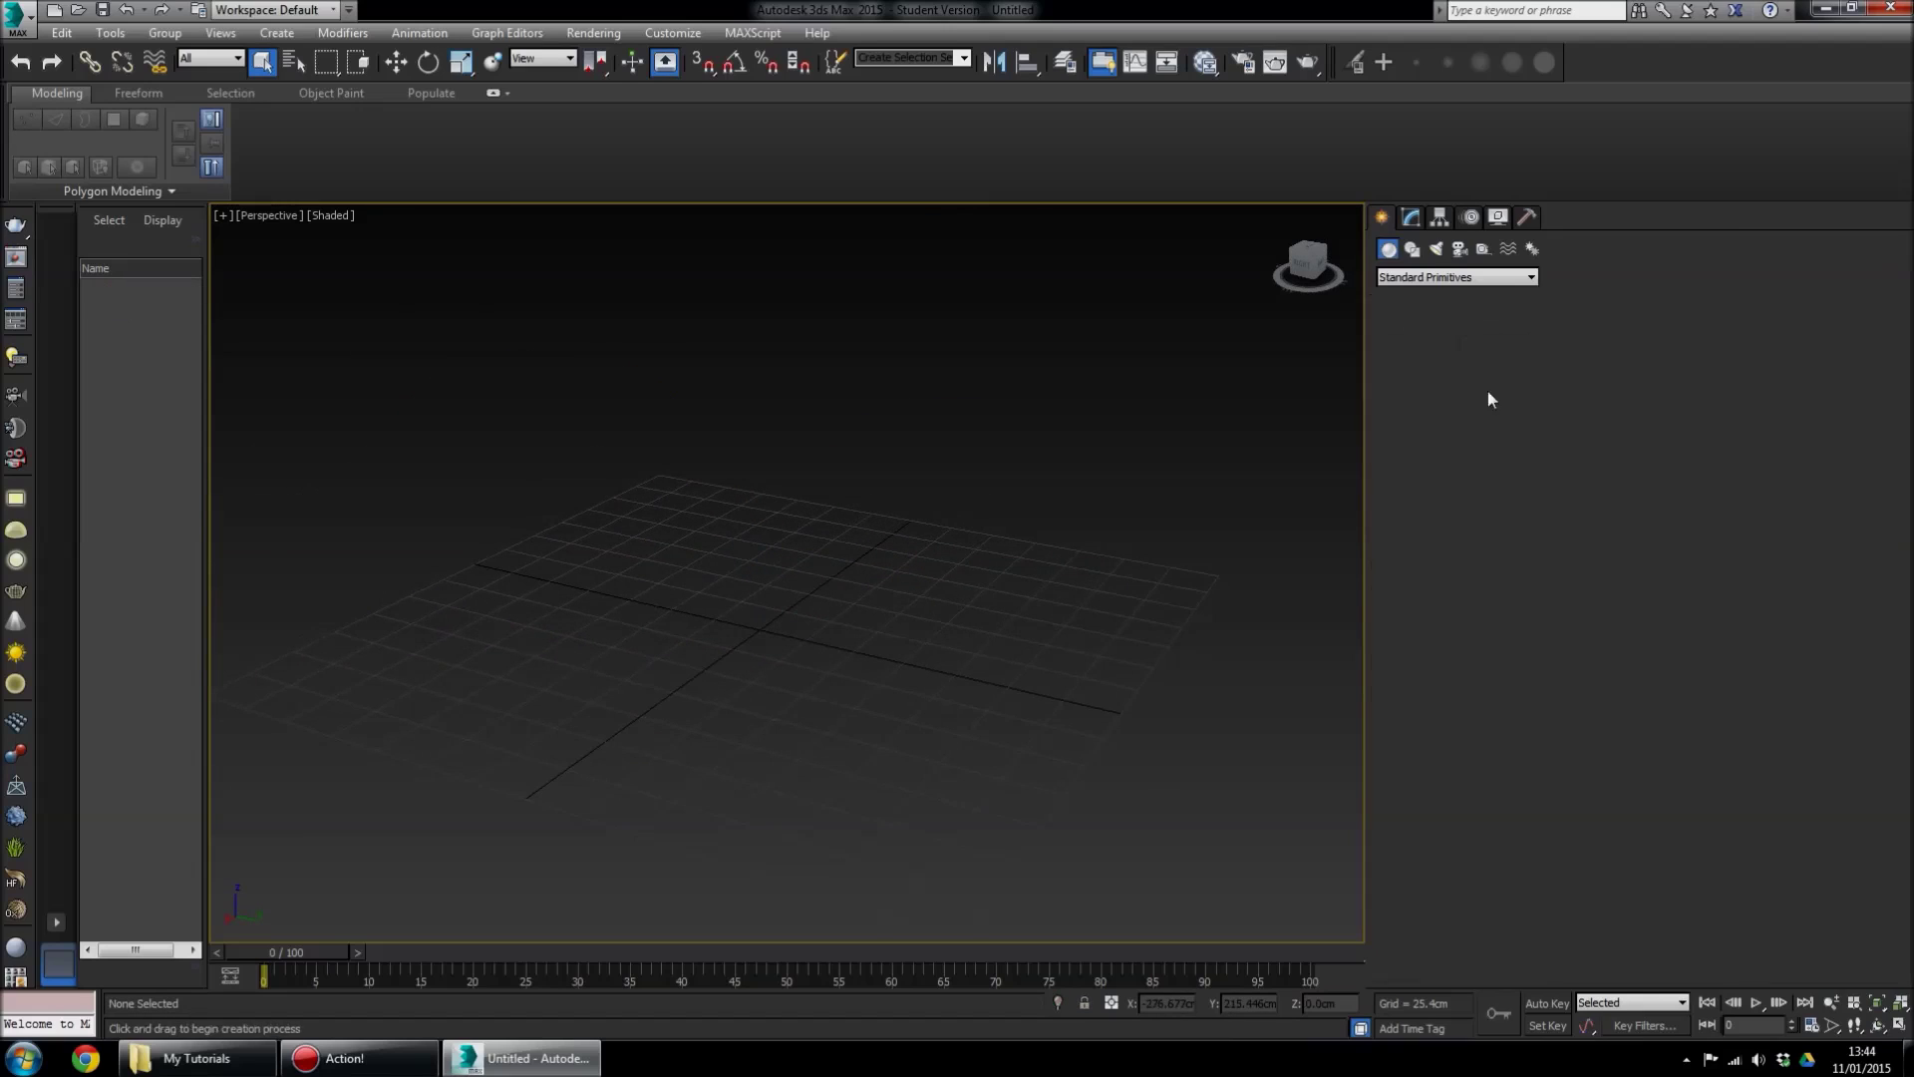
scroll(947, 618, up, 2)
drag(775, 644, 847, 785)
click(852, 792)
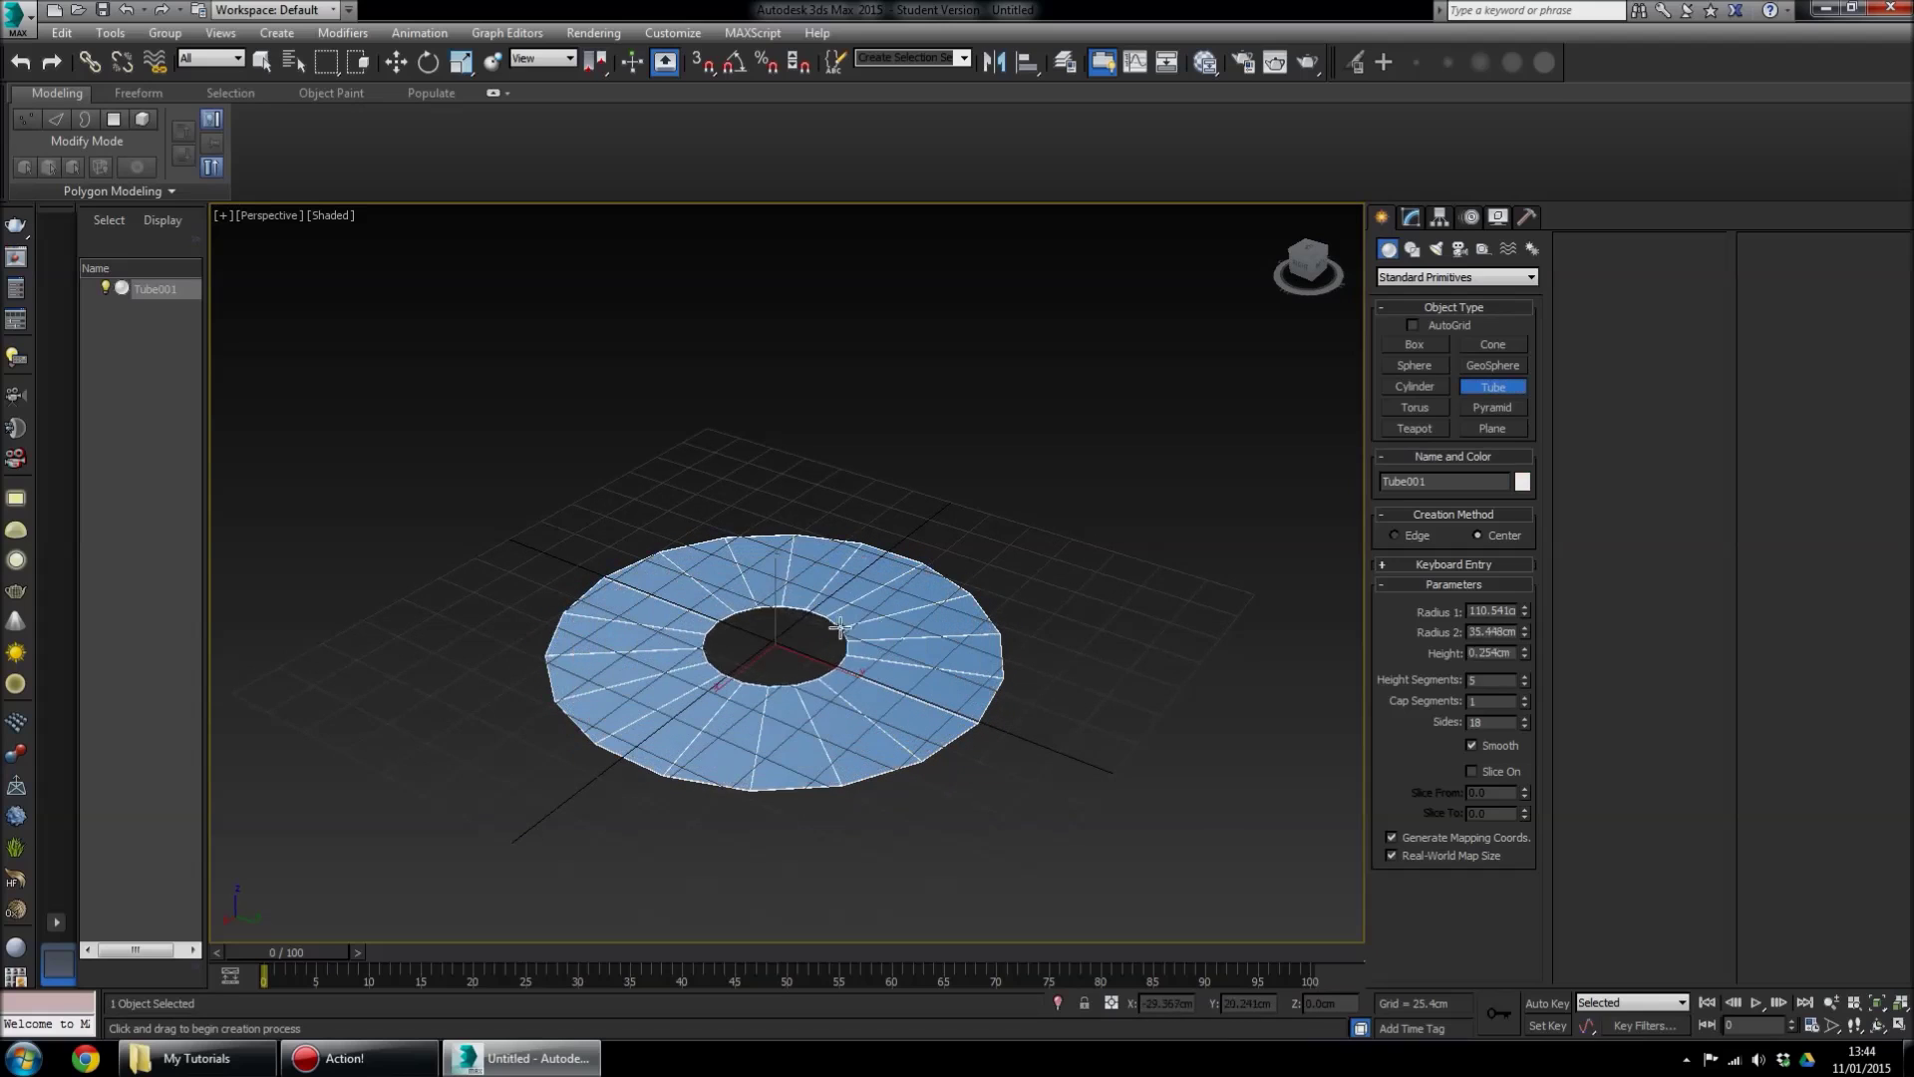
click(875, 747)
click(879, 313)
middle_drag(958, 556, 1130, 674)
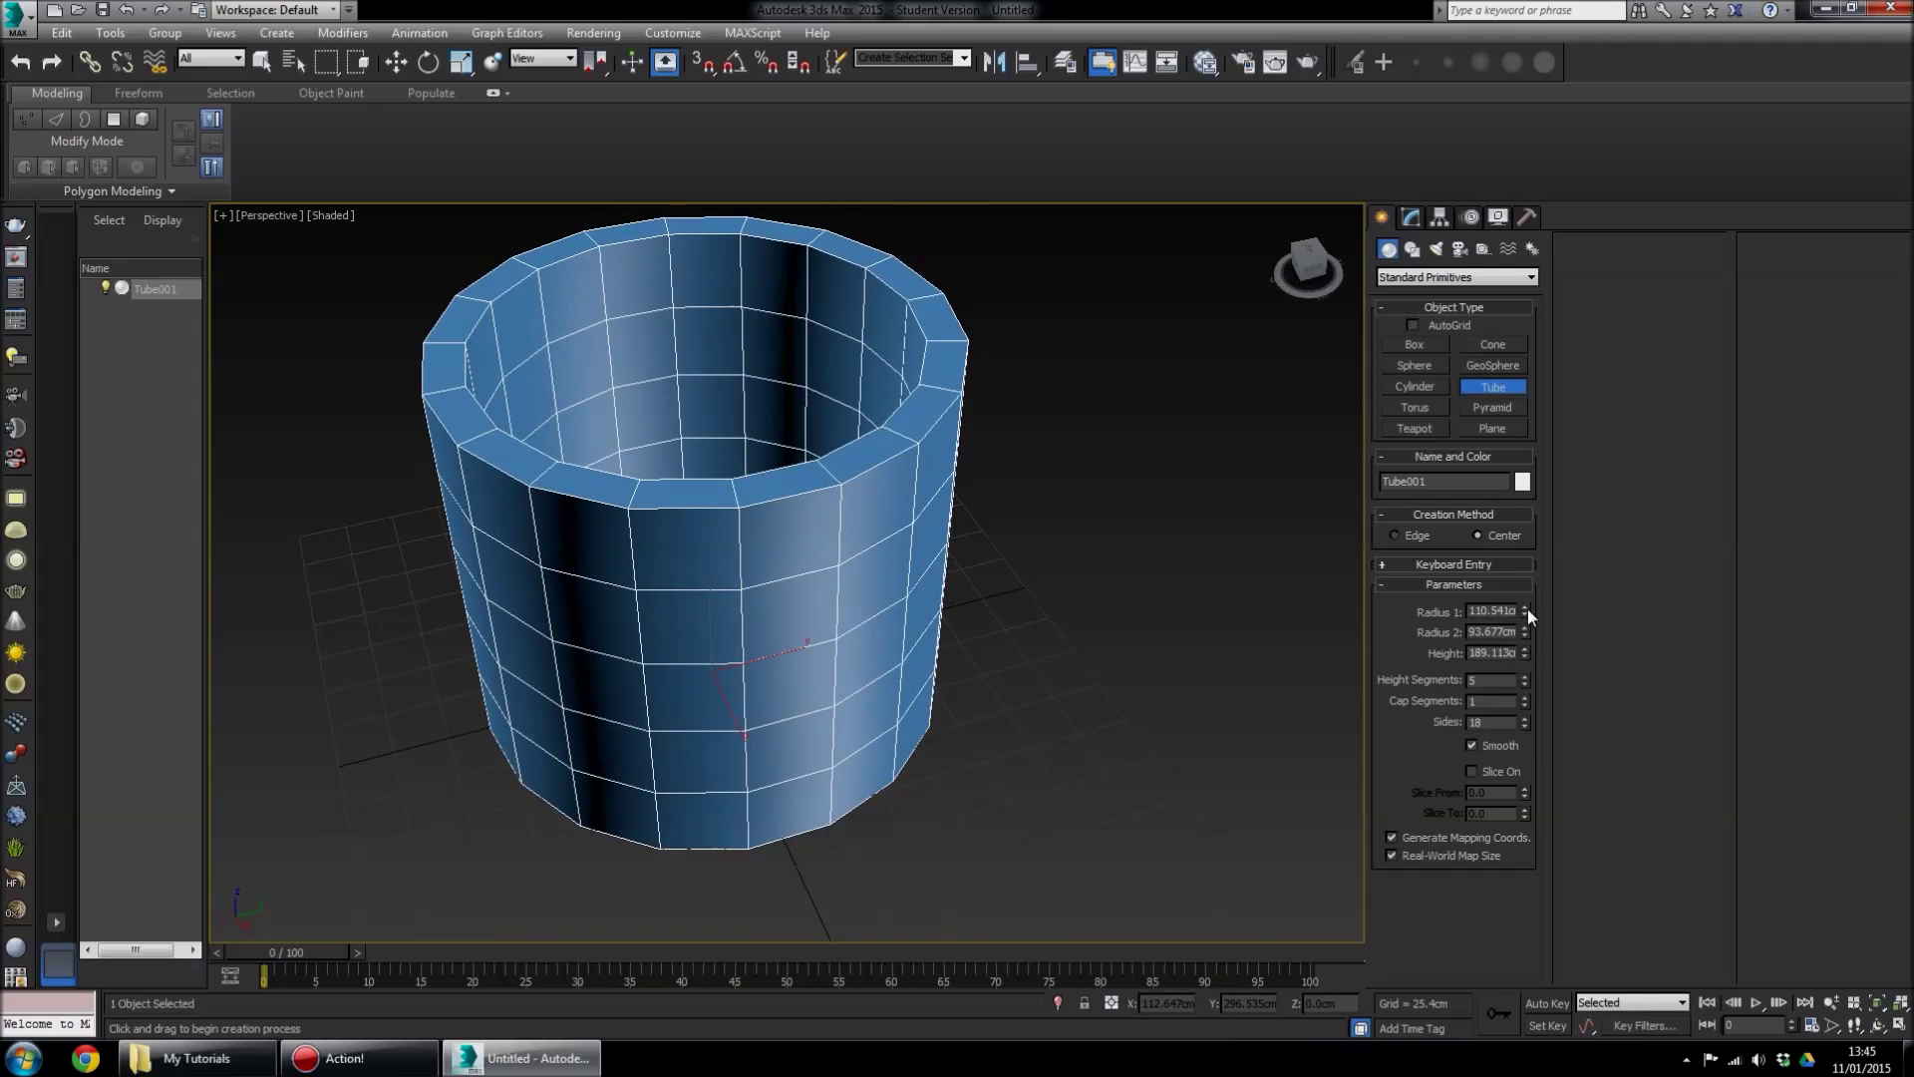
Reduce the tube's height and set radius 1 to about 31 cm and radius 2 to about 47.8 cm
drag(1523, 609, 1526, 703)
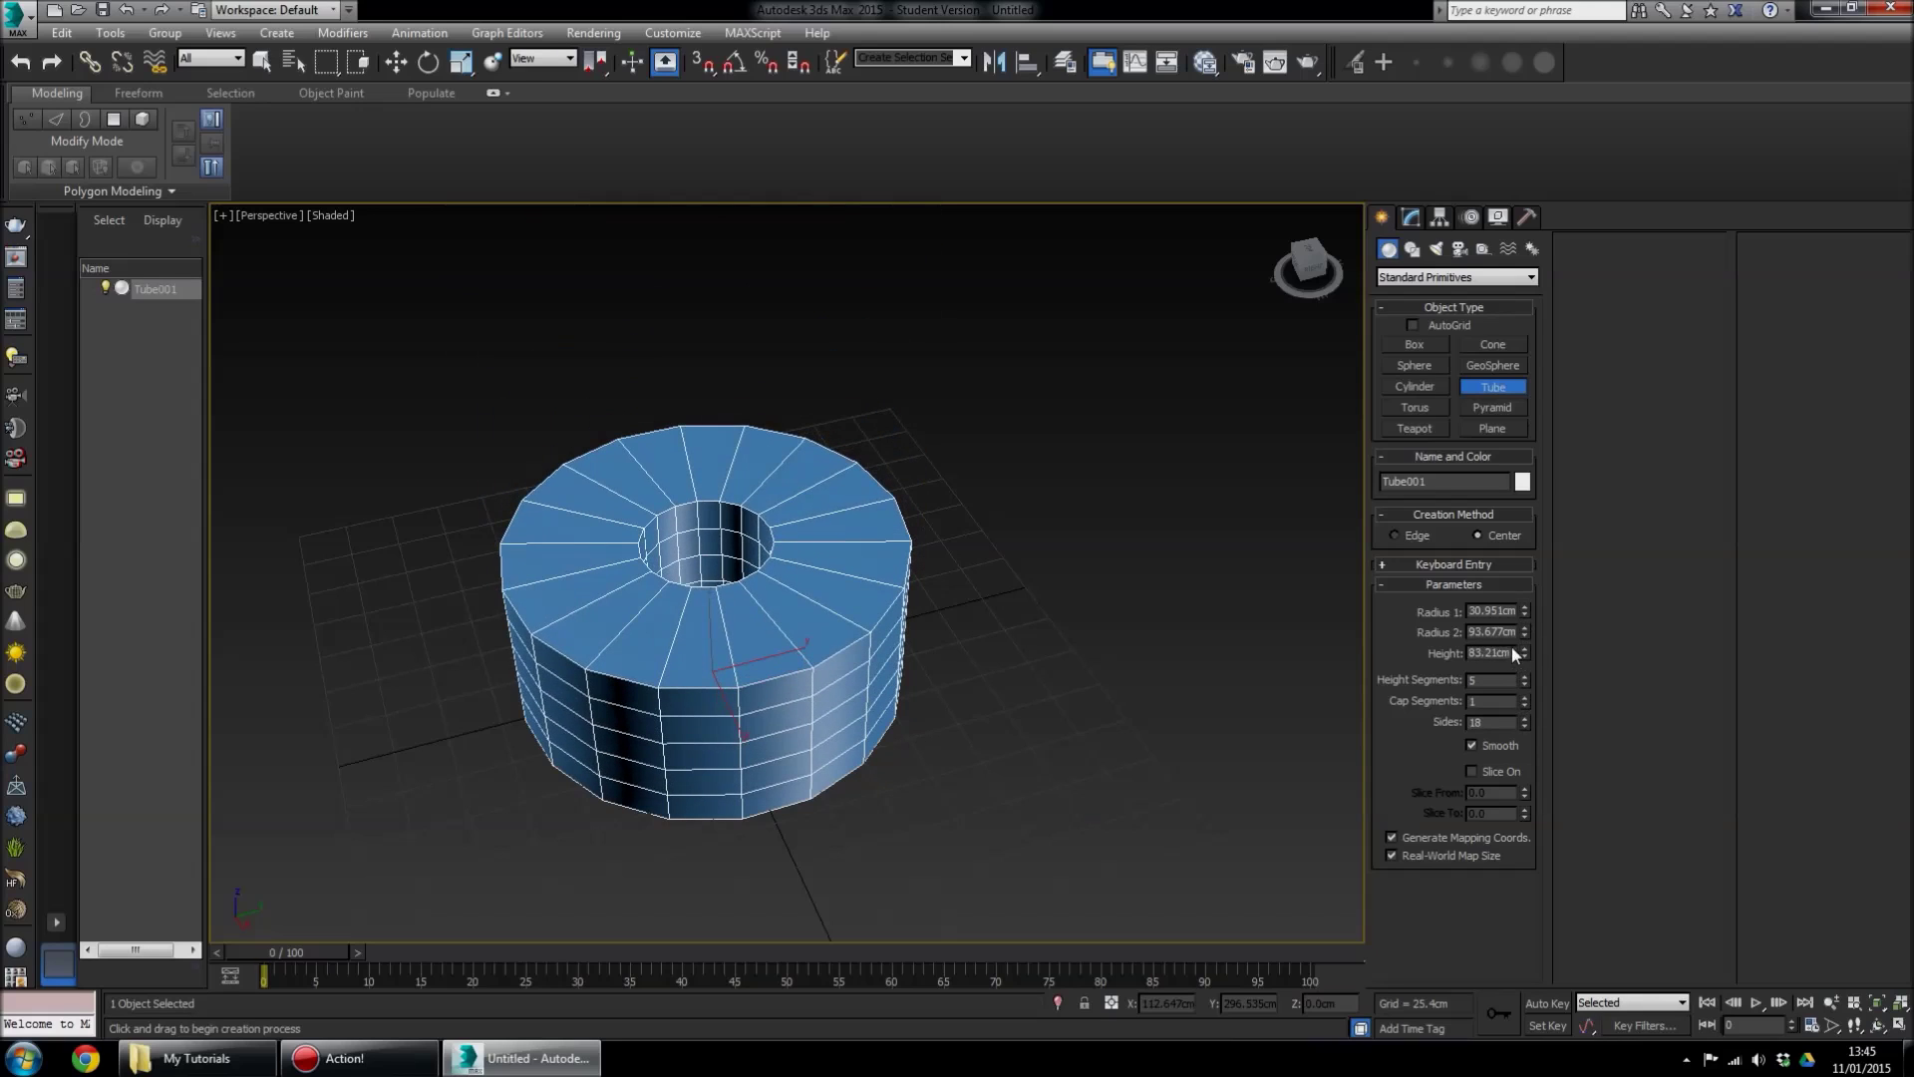
drag(1521, 630, 1521, 654)
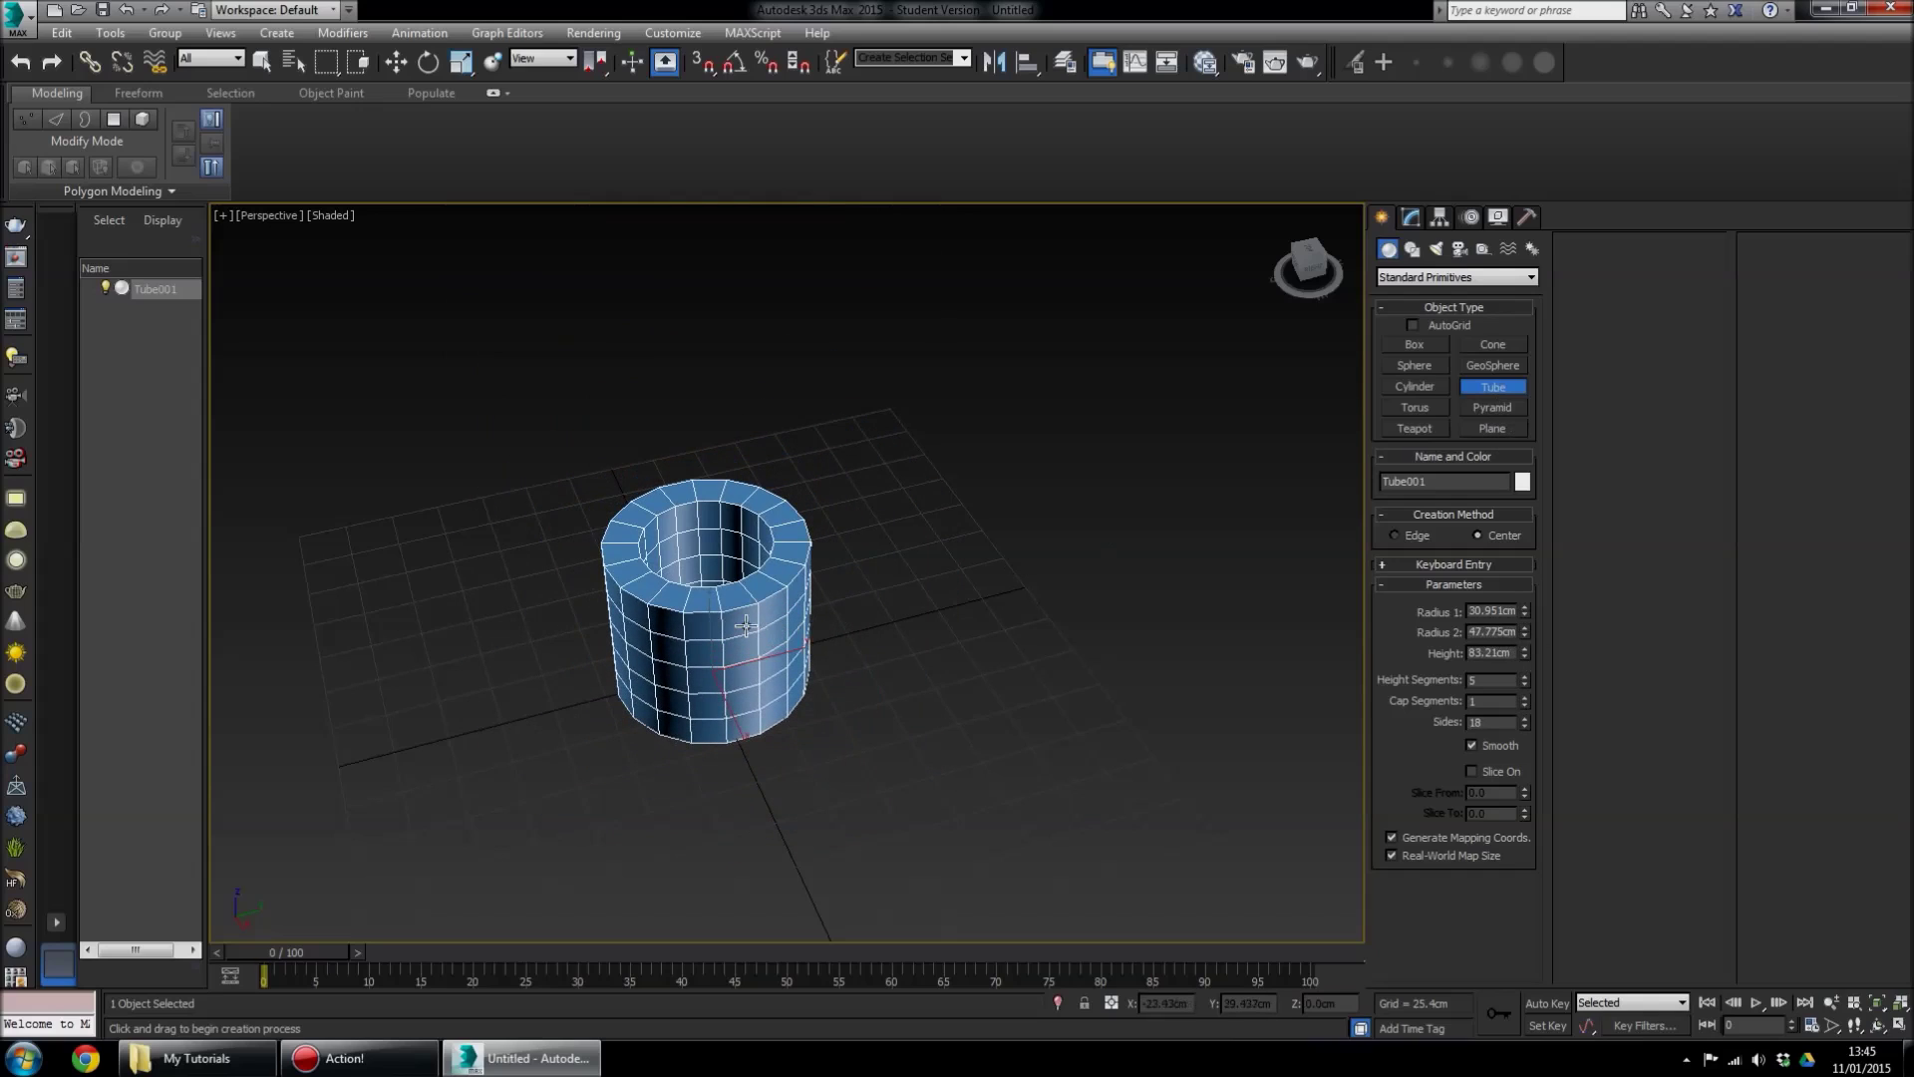
Delete the tube and create a pyramid with its base corner at the grid's centre, about 132.3 cm wide, 138.7 cm deep and 228 cm high
key(Delete)
click(1491, 408)
drag(704, 678, 1084, 790)
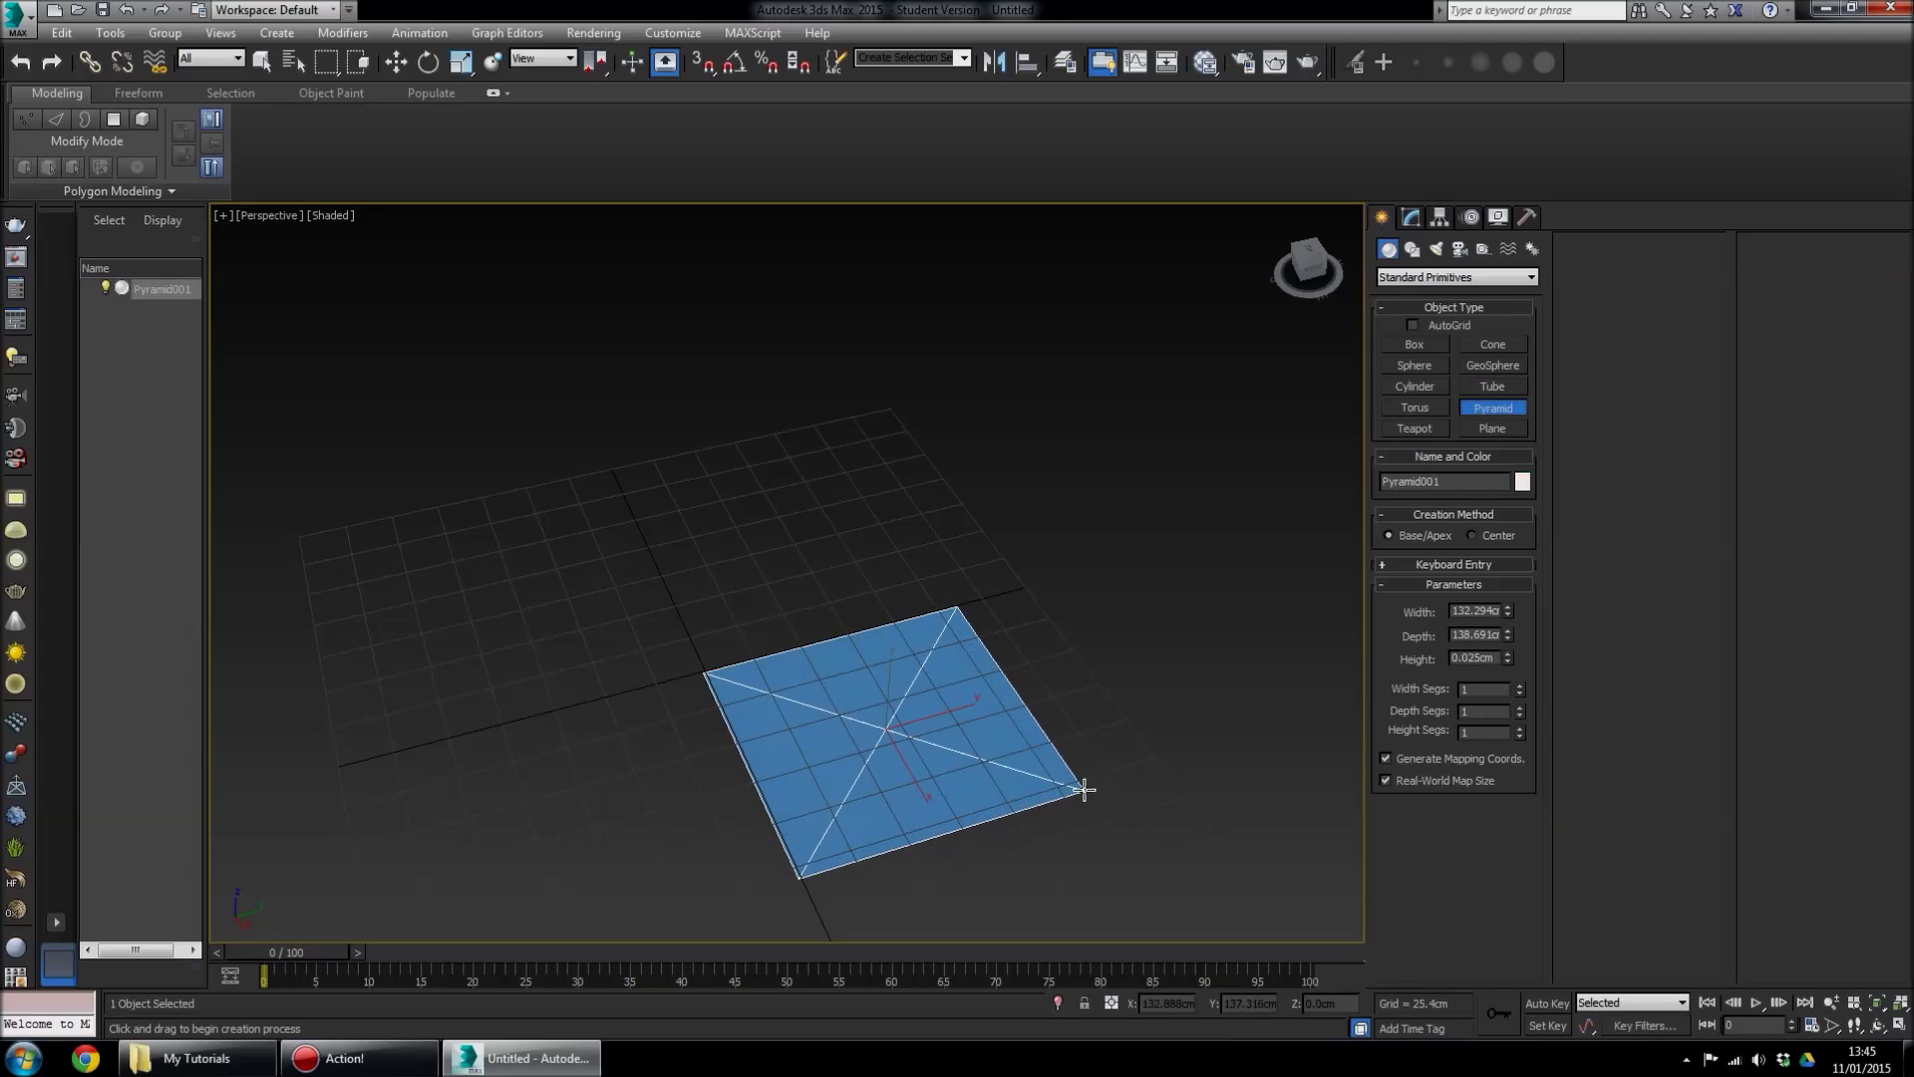
click(1012, 328)
middle_drag(970, 509, 881, 602)
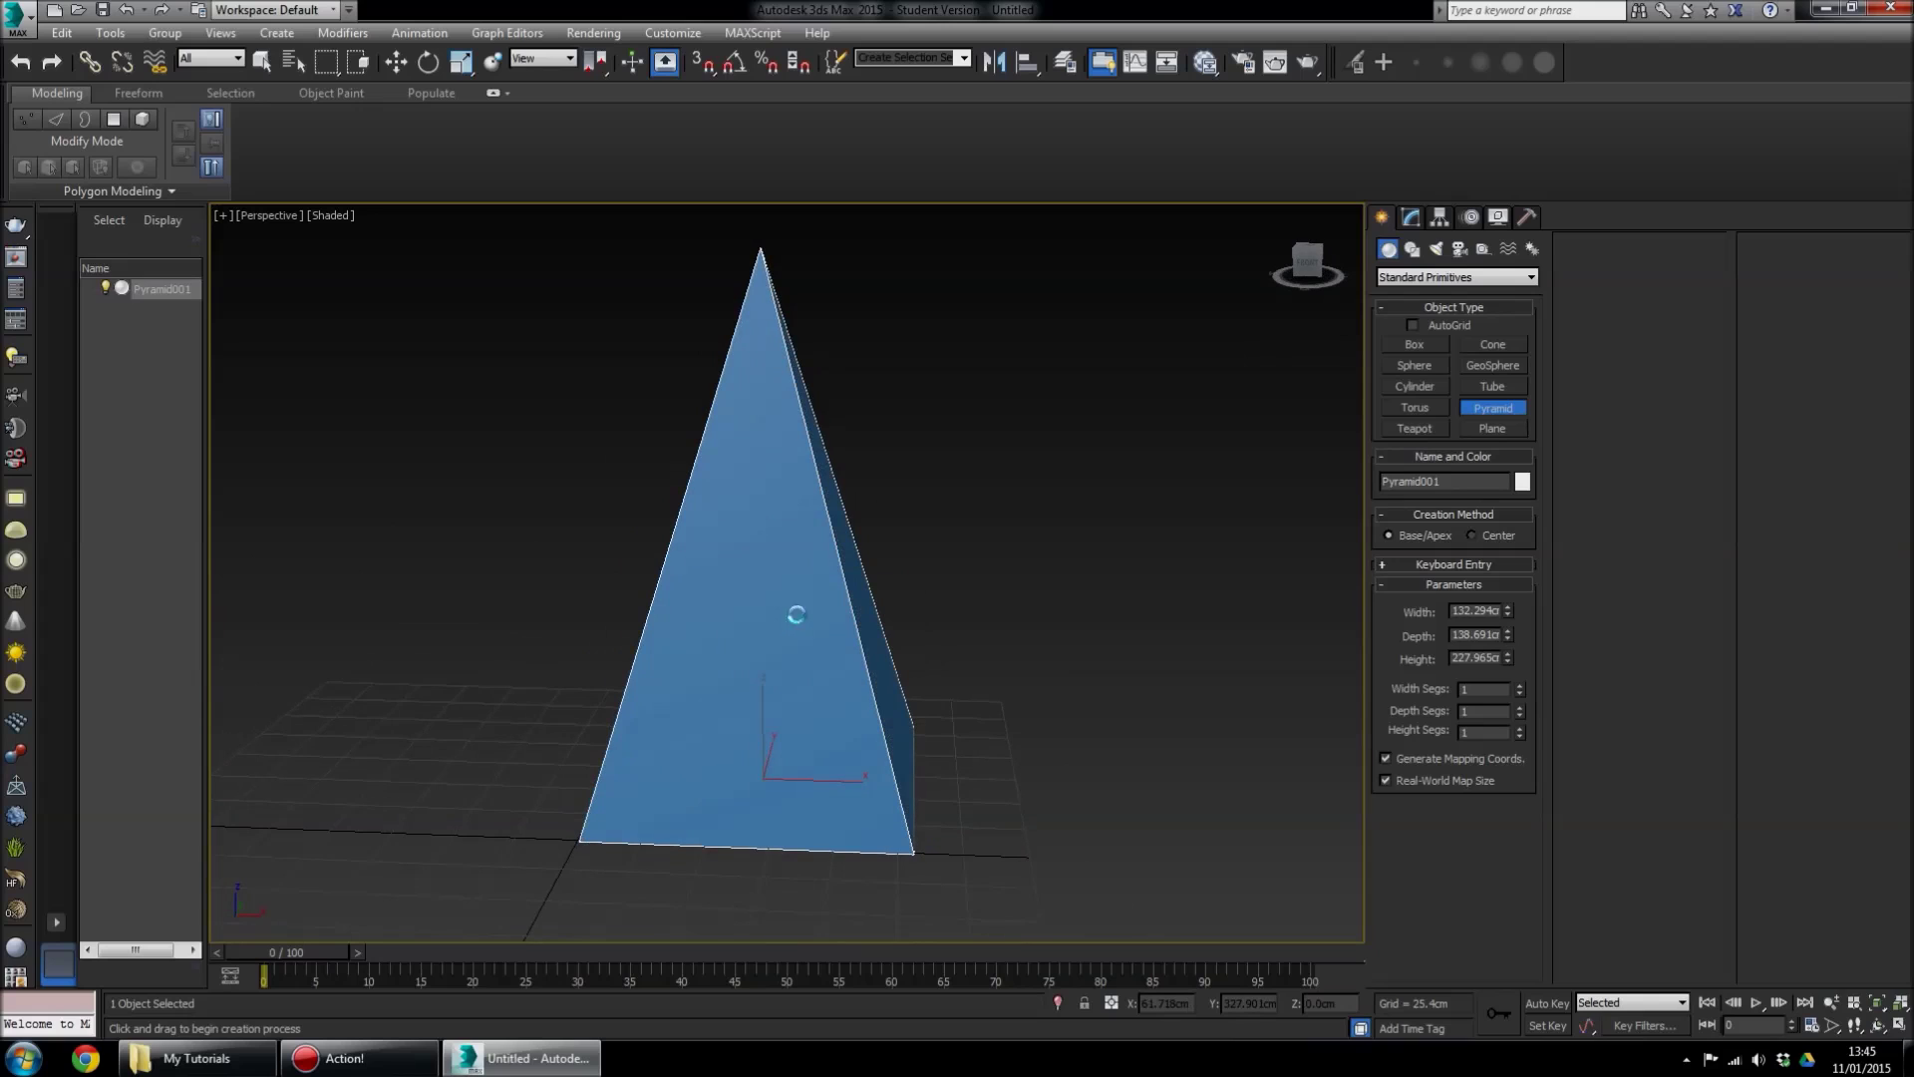
Delete the pyramid and create a plane over the grid's centre, about 136.1 cm long and 136.8 cm wide
key(Delete)
click(1499, 427)
alt+middle_drag(824, 641, 996, 542)
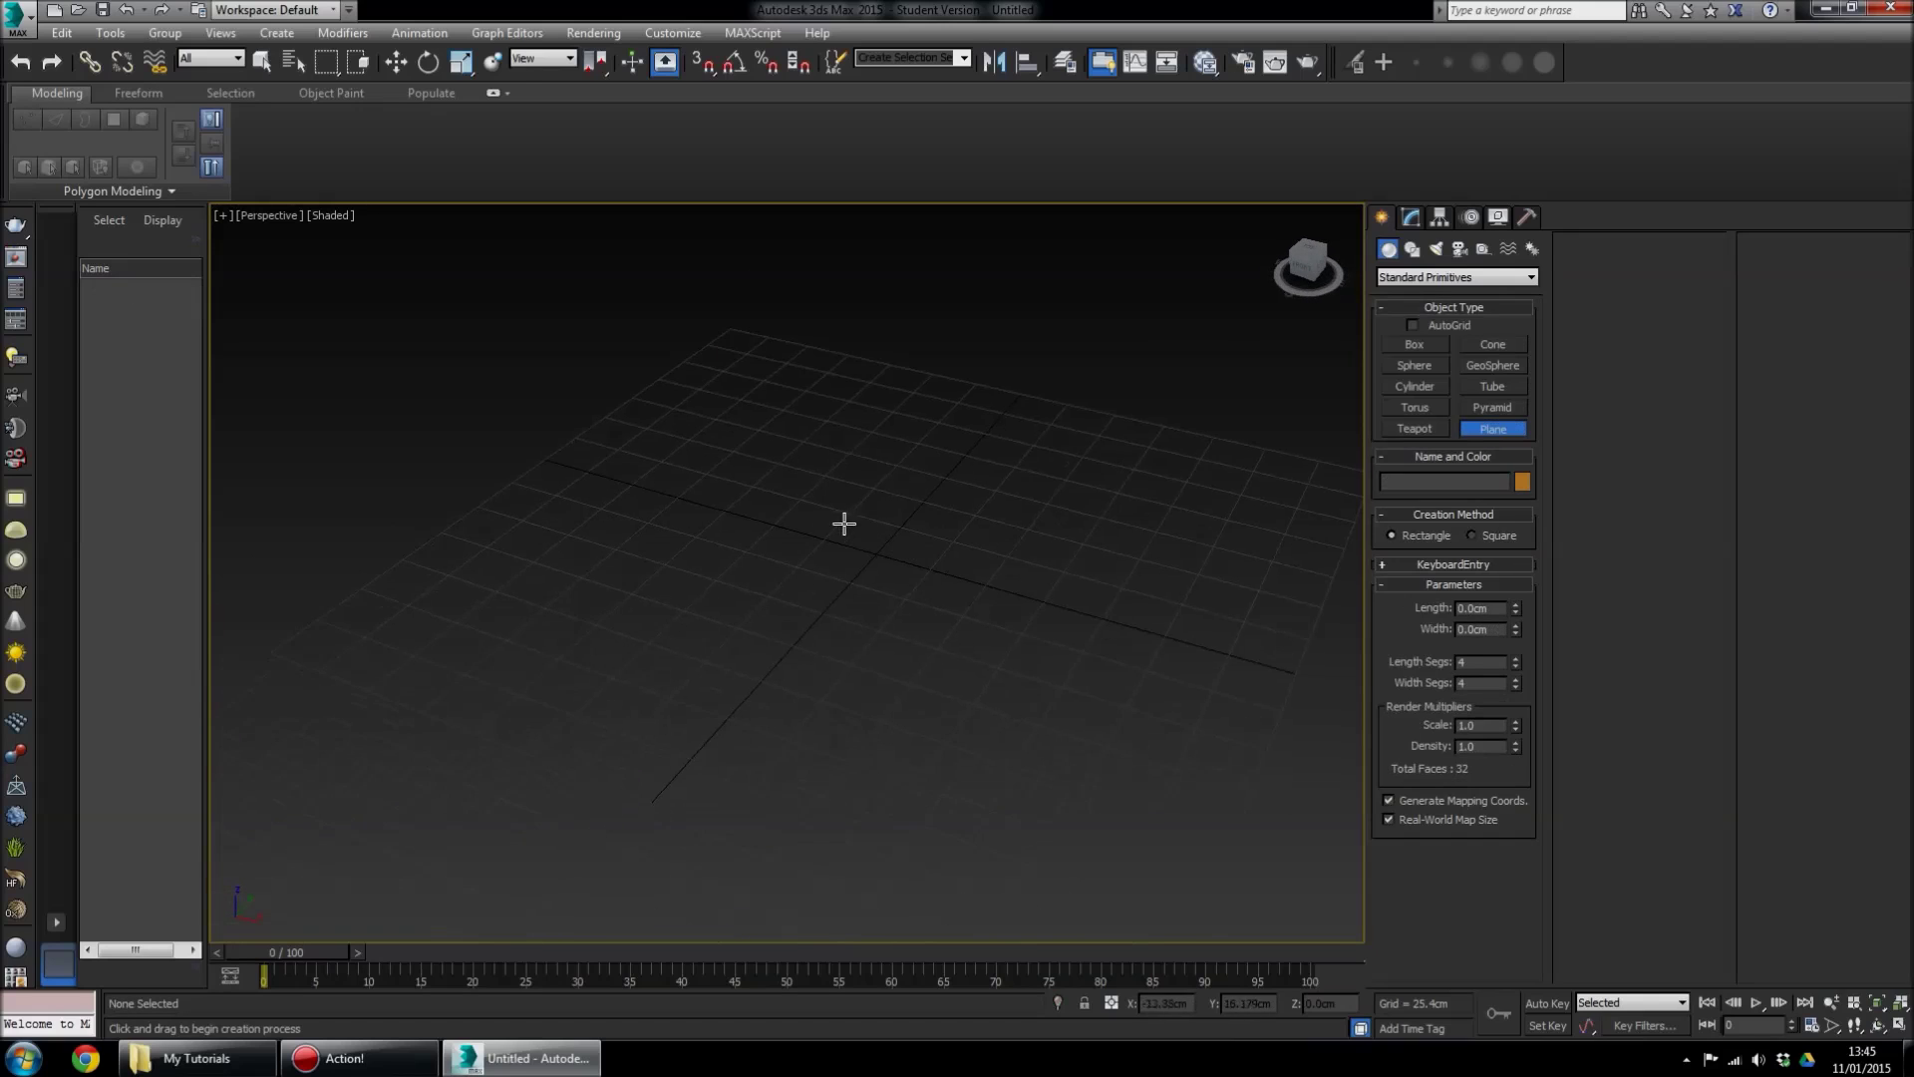
drag(821, 492, 989, 768)
alt+middle_drag(1152, 663, 904, 686)
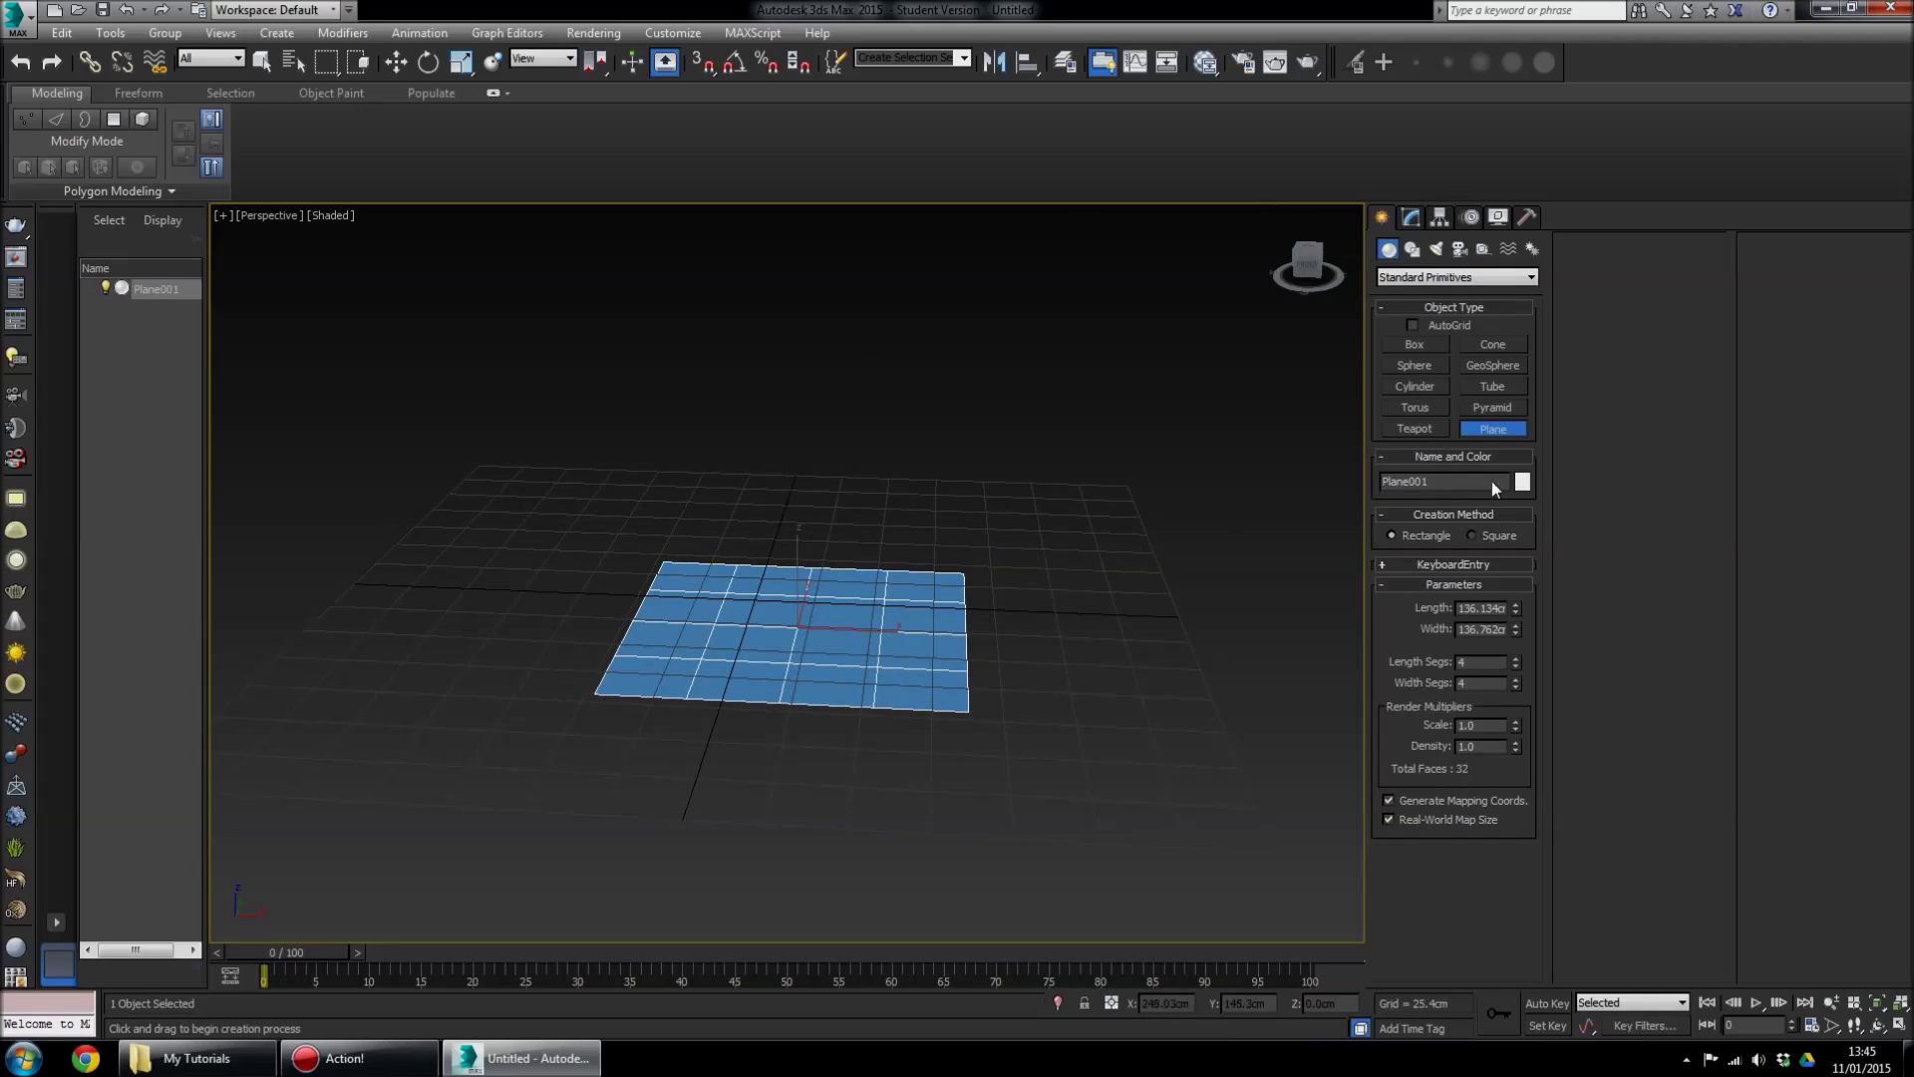
Set the plane's length segments and width segments to 1
click(1516, 665)
click(1516, 665)
click(1516, 665)
click(1516, 687)
click(1516, 687)
click(1517, 687)
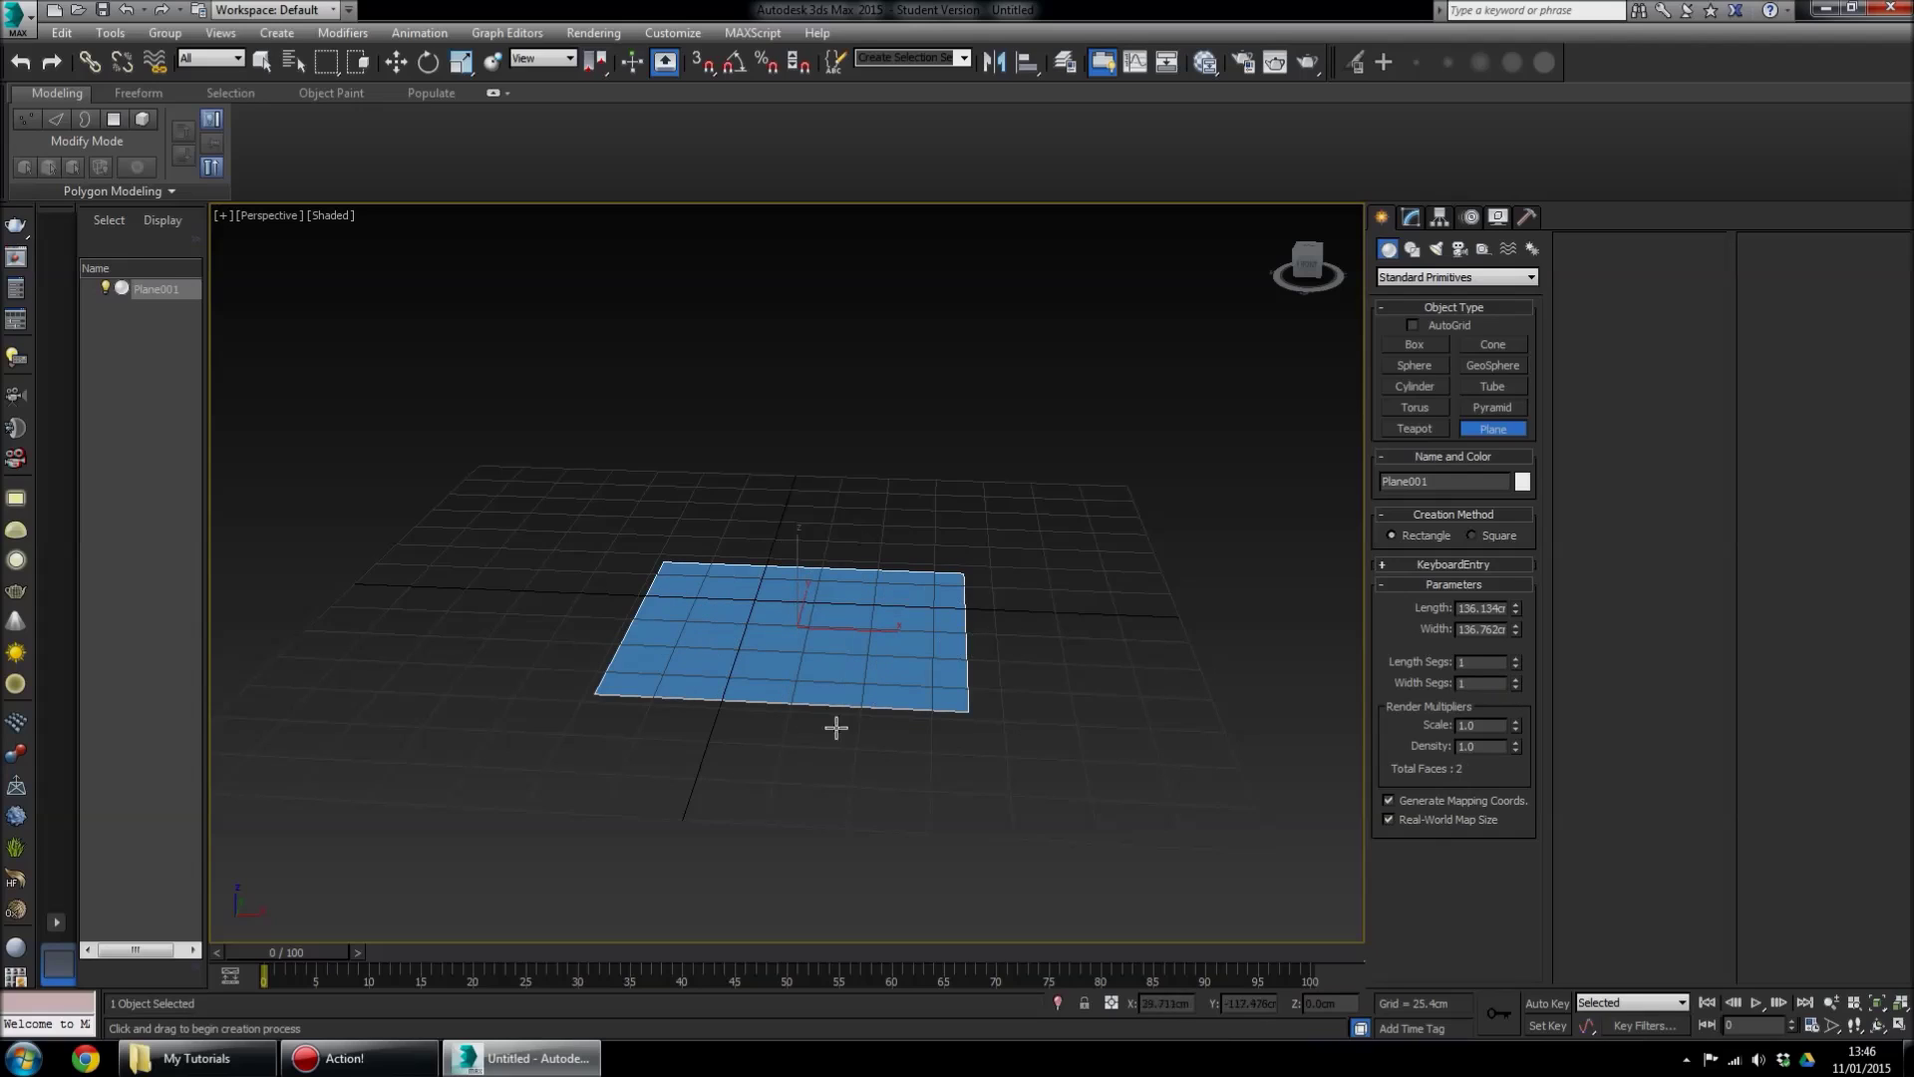
Try the plane with one more length segment and width segment, and return both to 1
click(1515, 658)
click(1516, 679)
click(1515, 686)
click(1517, 666)
Remove the plane from the scene and undo the last view change
middle_drag(758, 676, 662, 673)
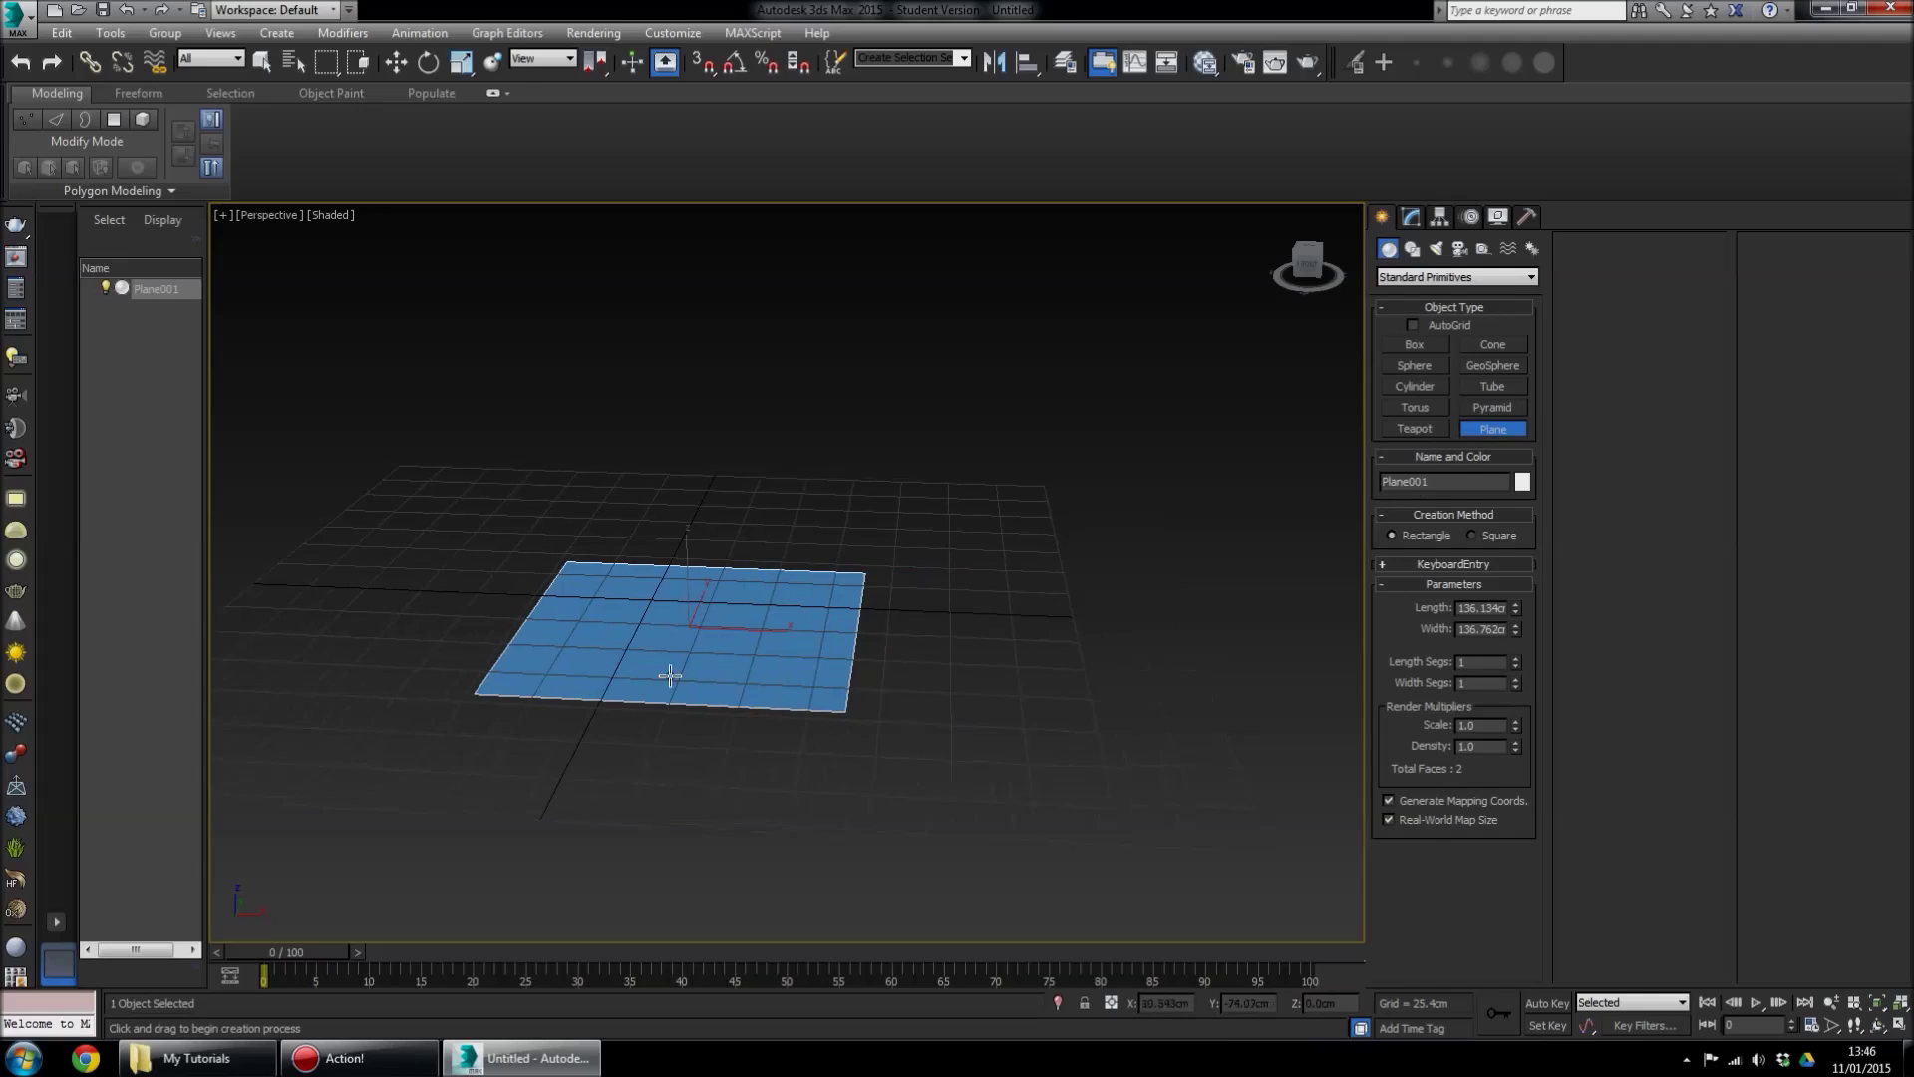
click(702, 661)
key(ctrl+z)
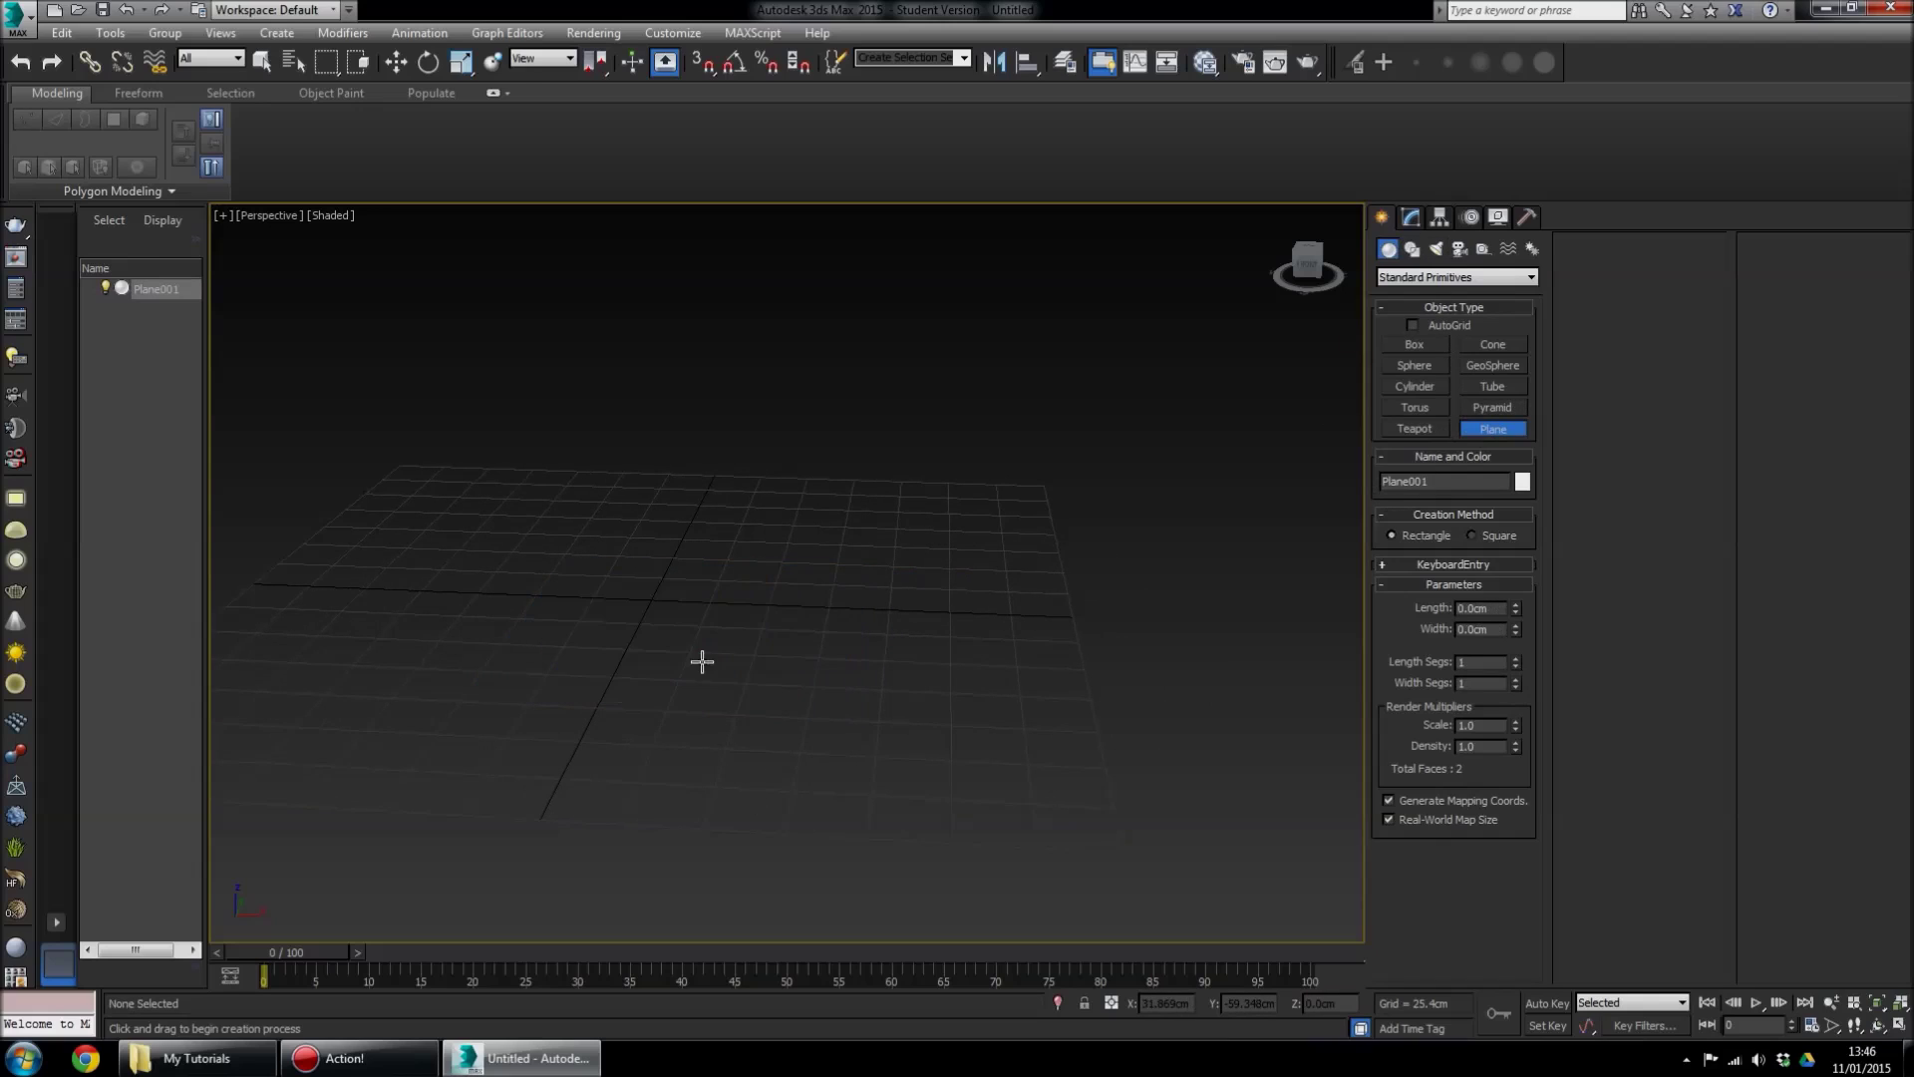
key(shift+z)
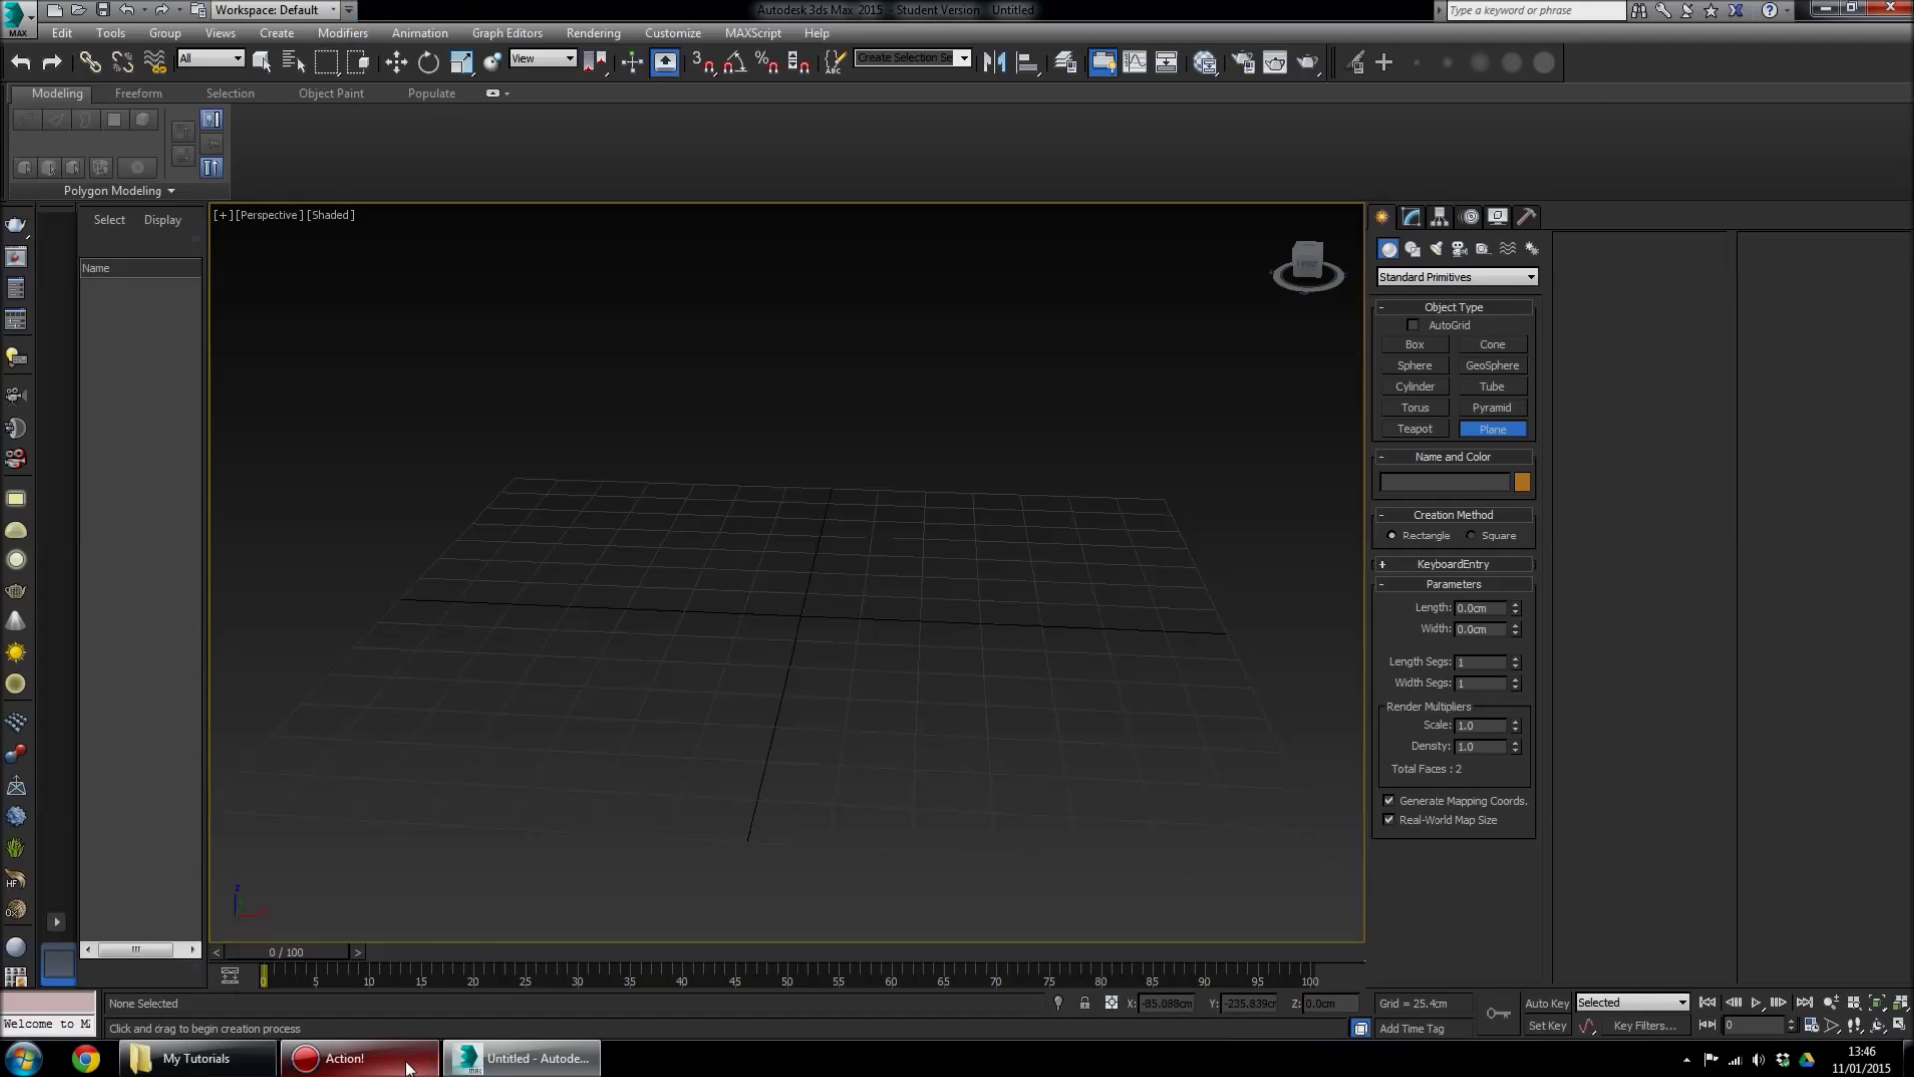
mouse_move(406, 1067)
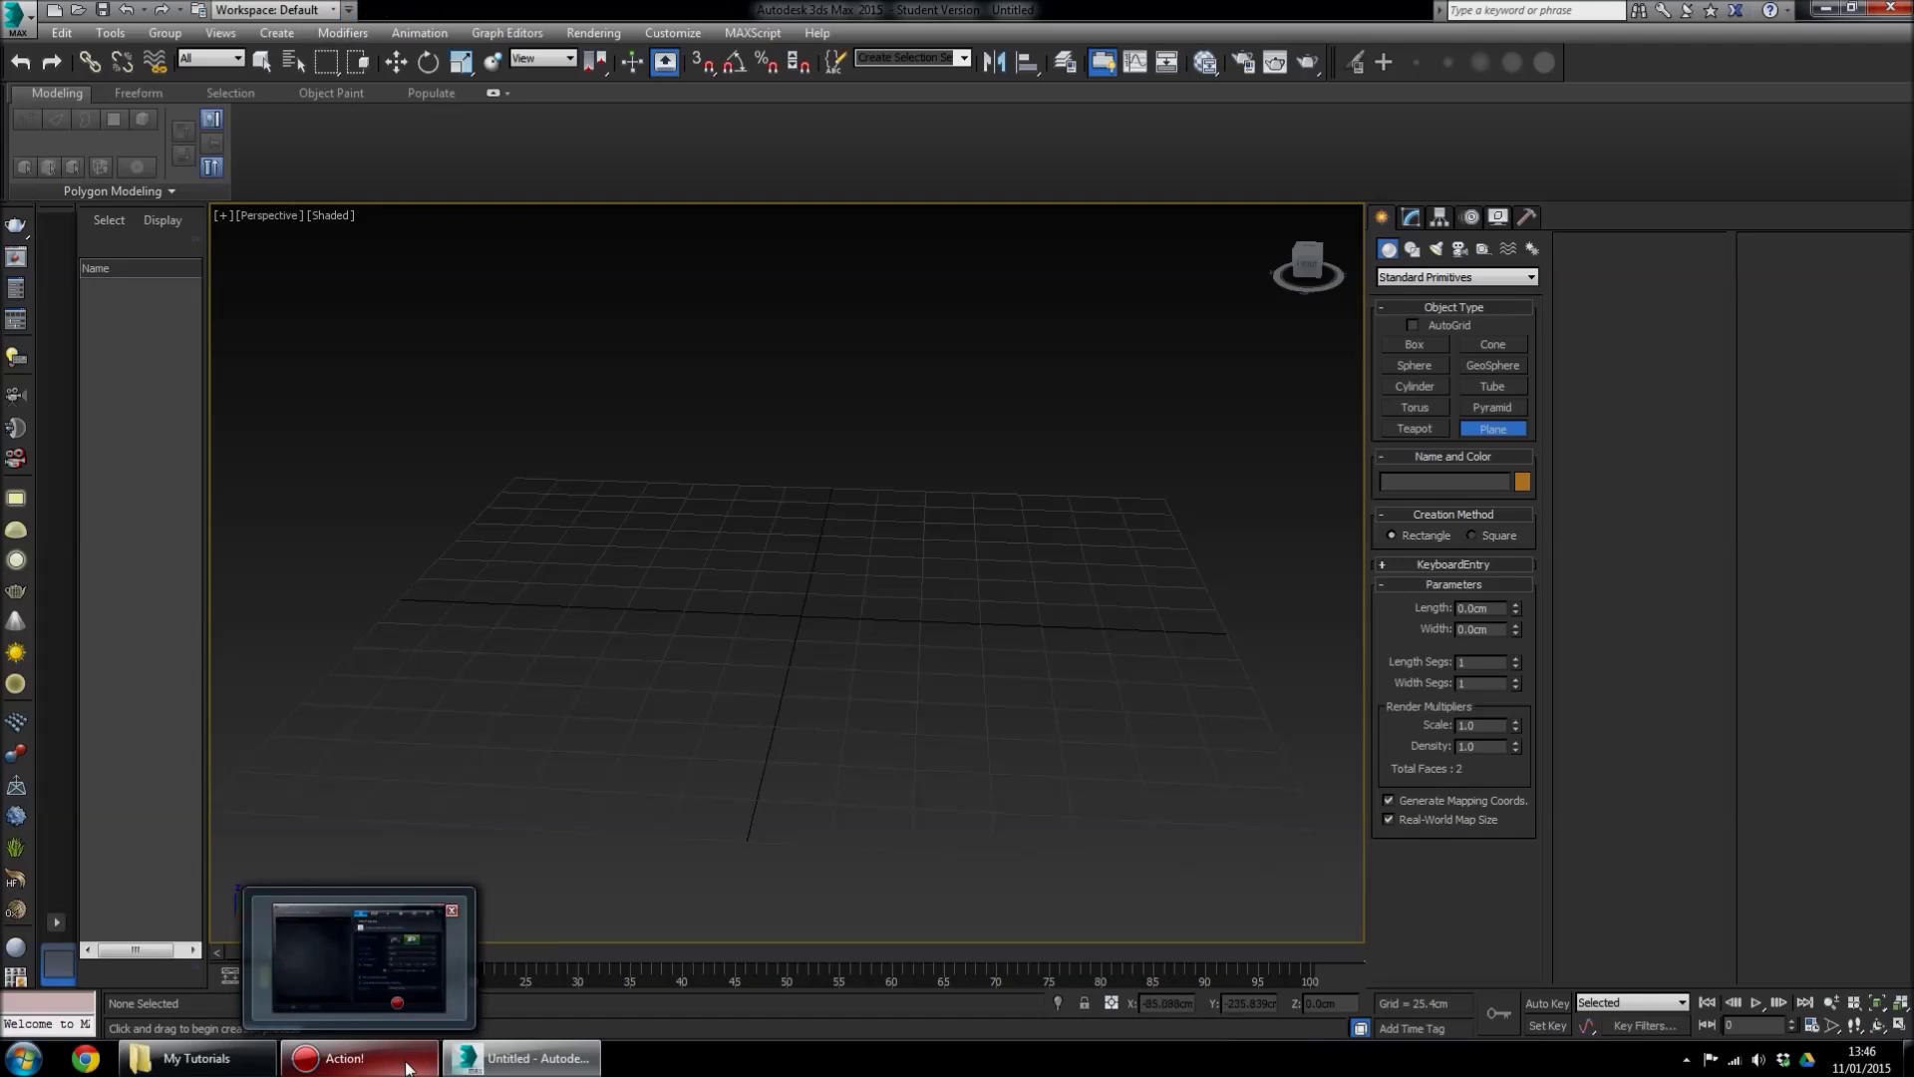